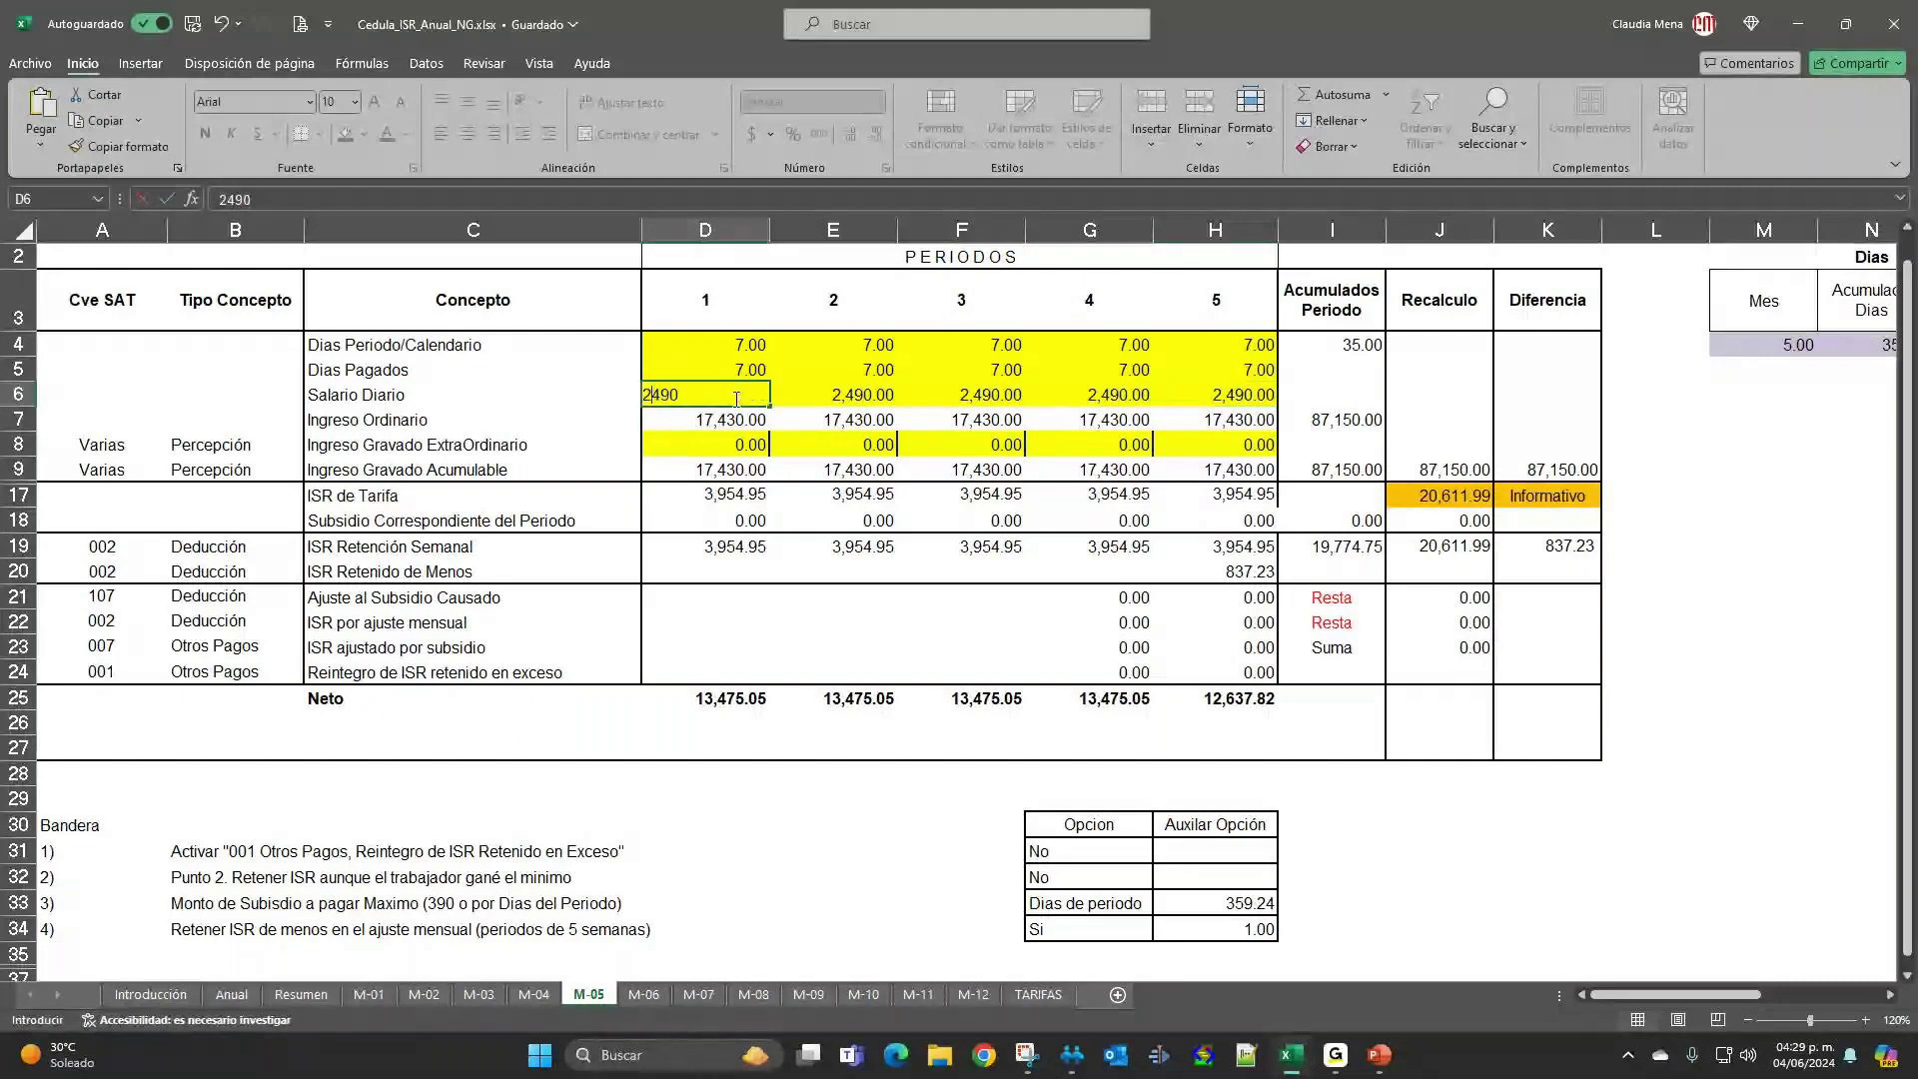
Set the period 1 daily salary on the M-05 sheet to 249 and check the accumulated taxable income.
key("Return")
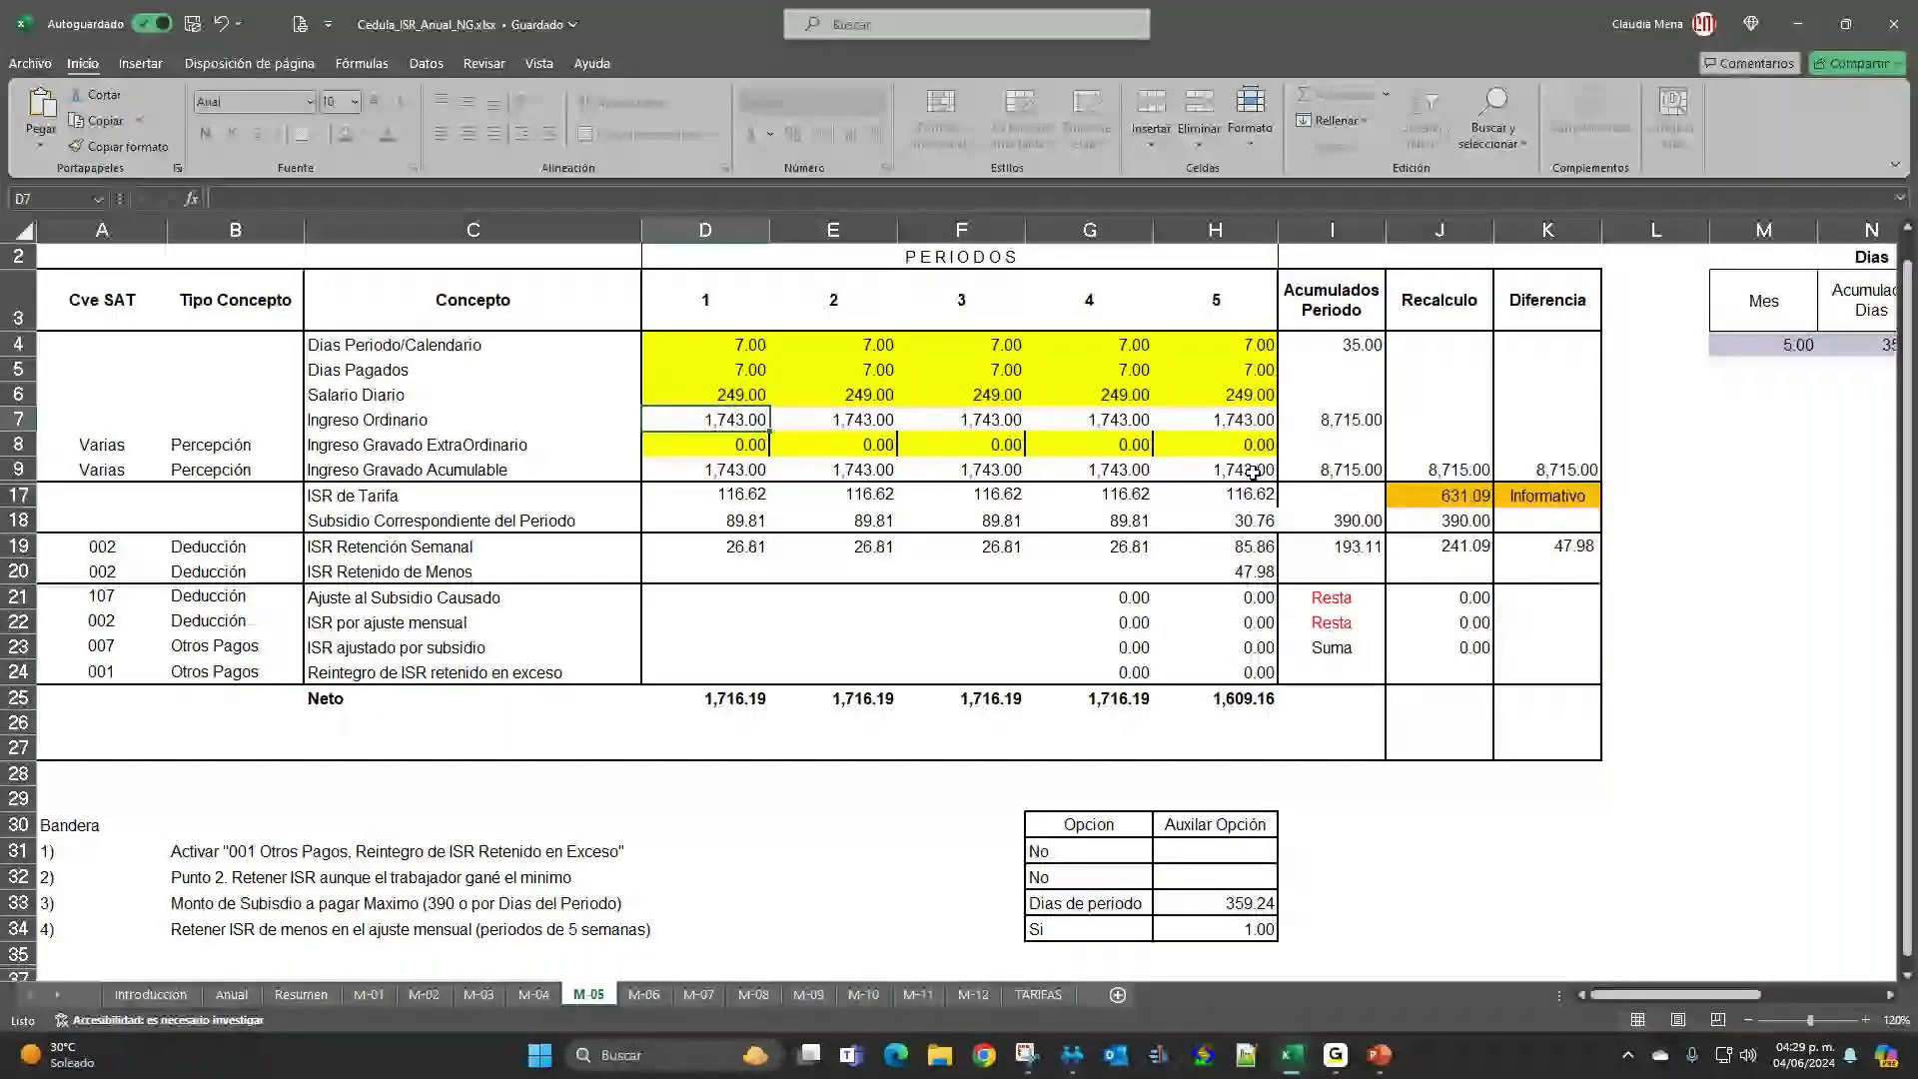
left_click(1338, 467)
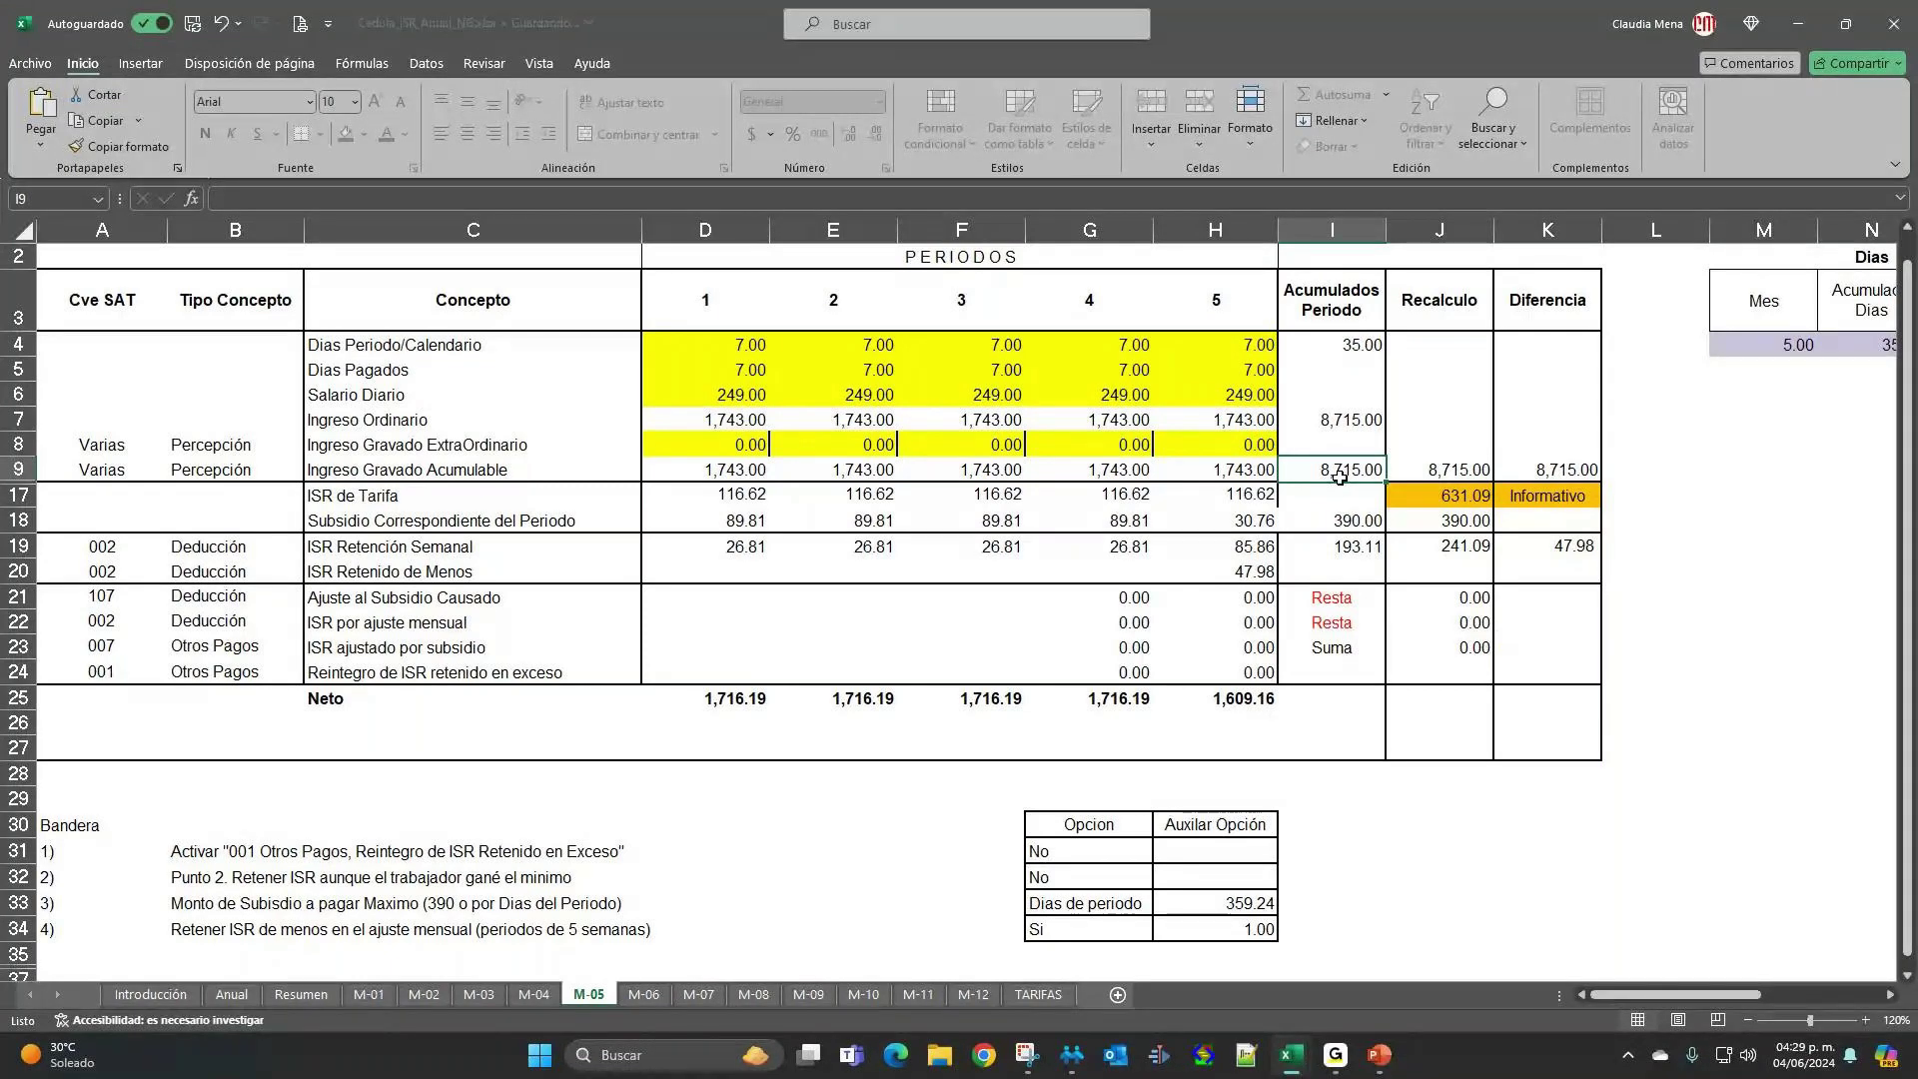
Set the period 1 daily salary on the M-05 sheet to 250.
left_click(664, 395)
type("250")
key("Return")
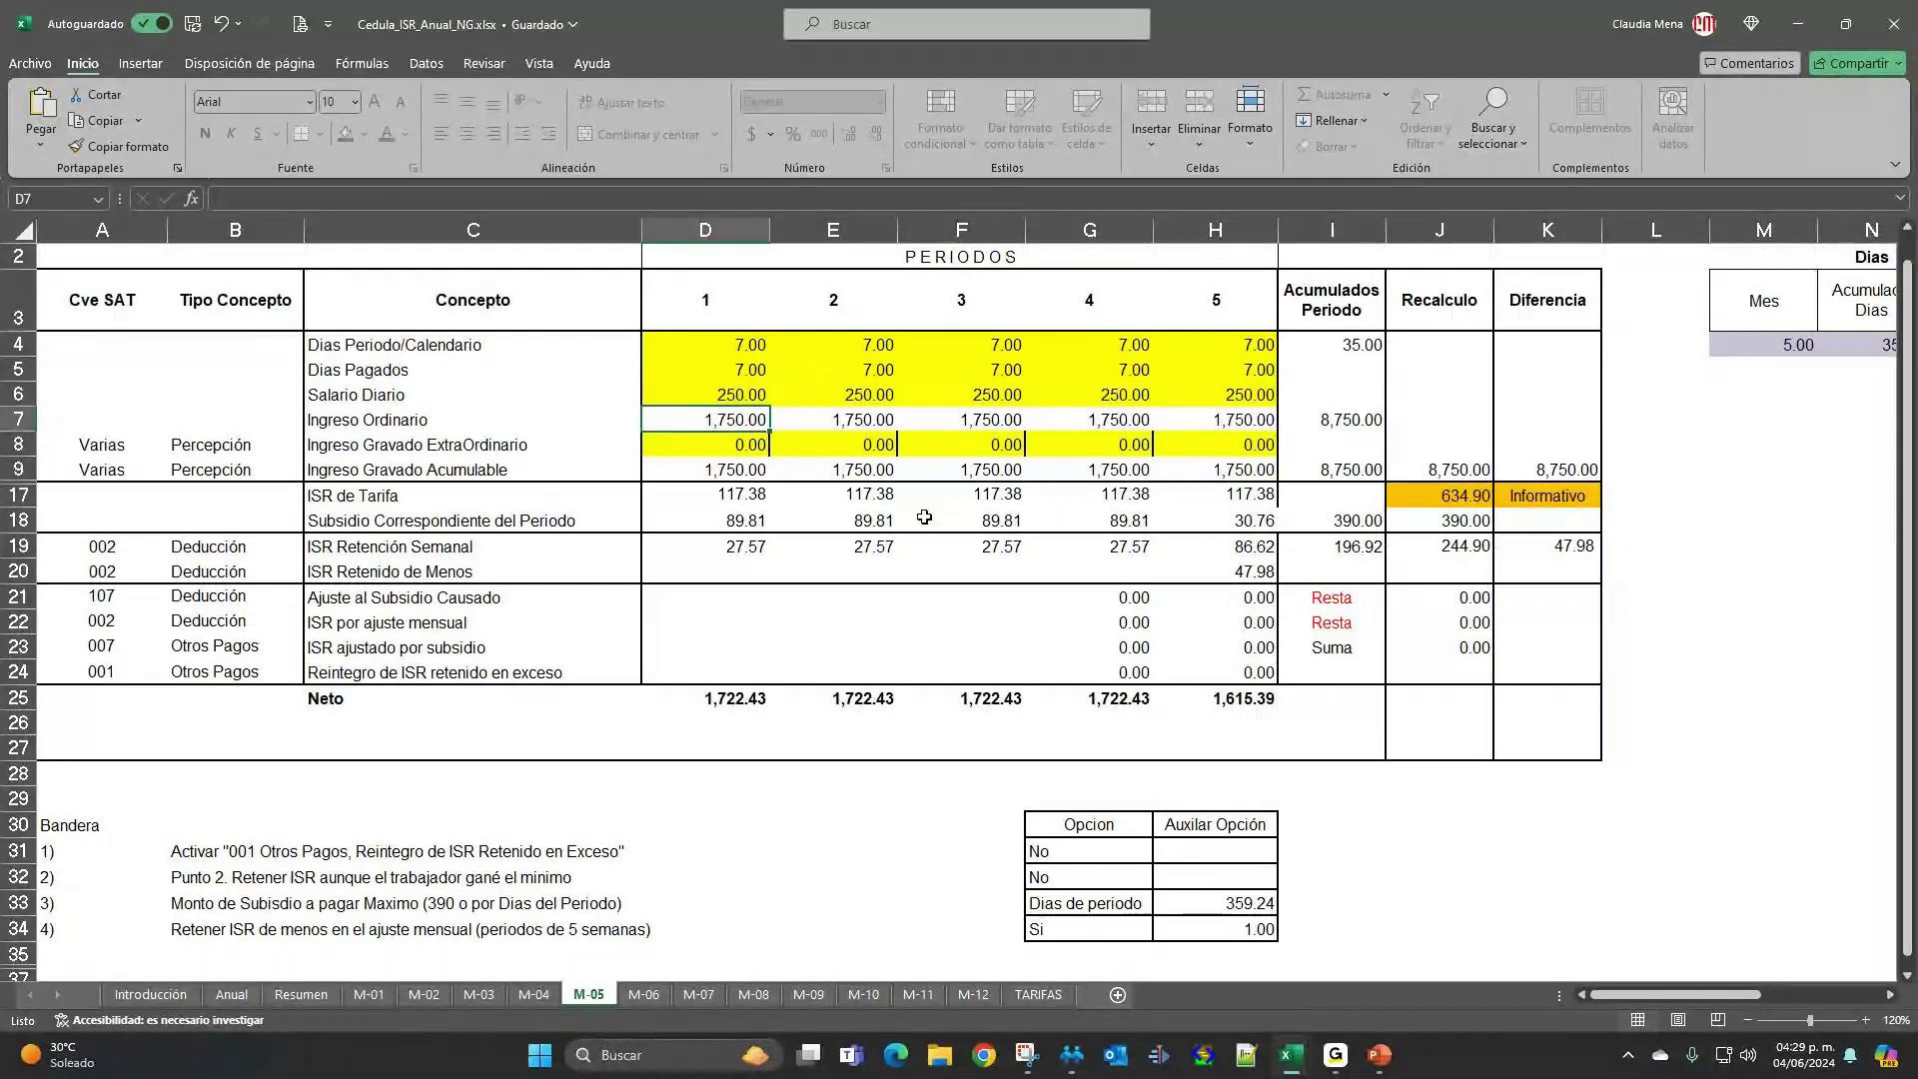
Examine the subsidy row for periods 1 to 5 and its accumulated amount, selecting the first four periods together.
left_click(704, 521)
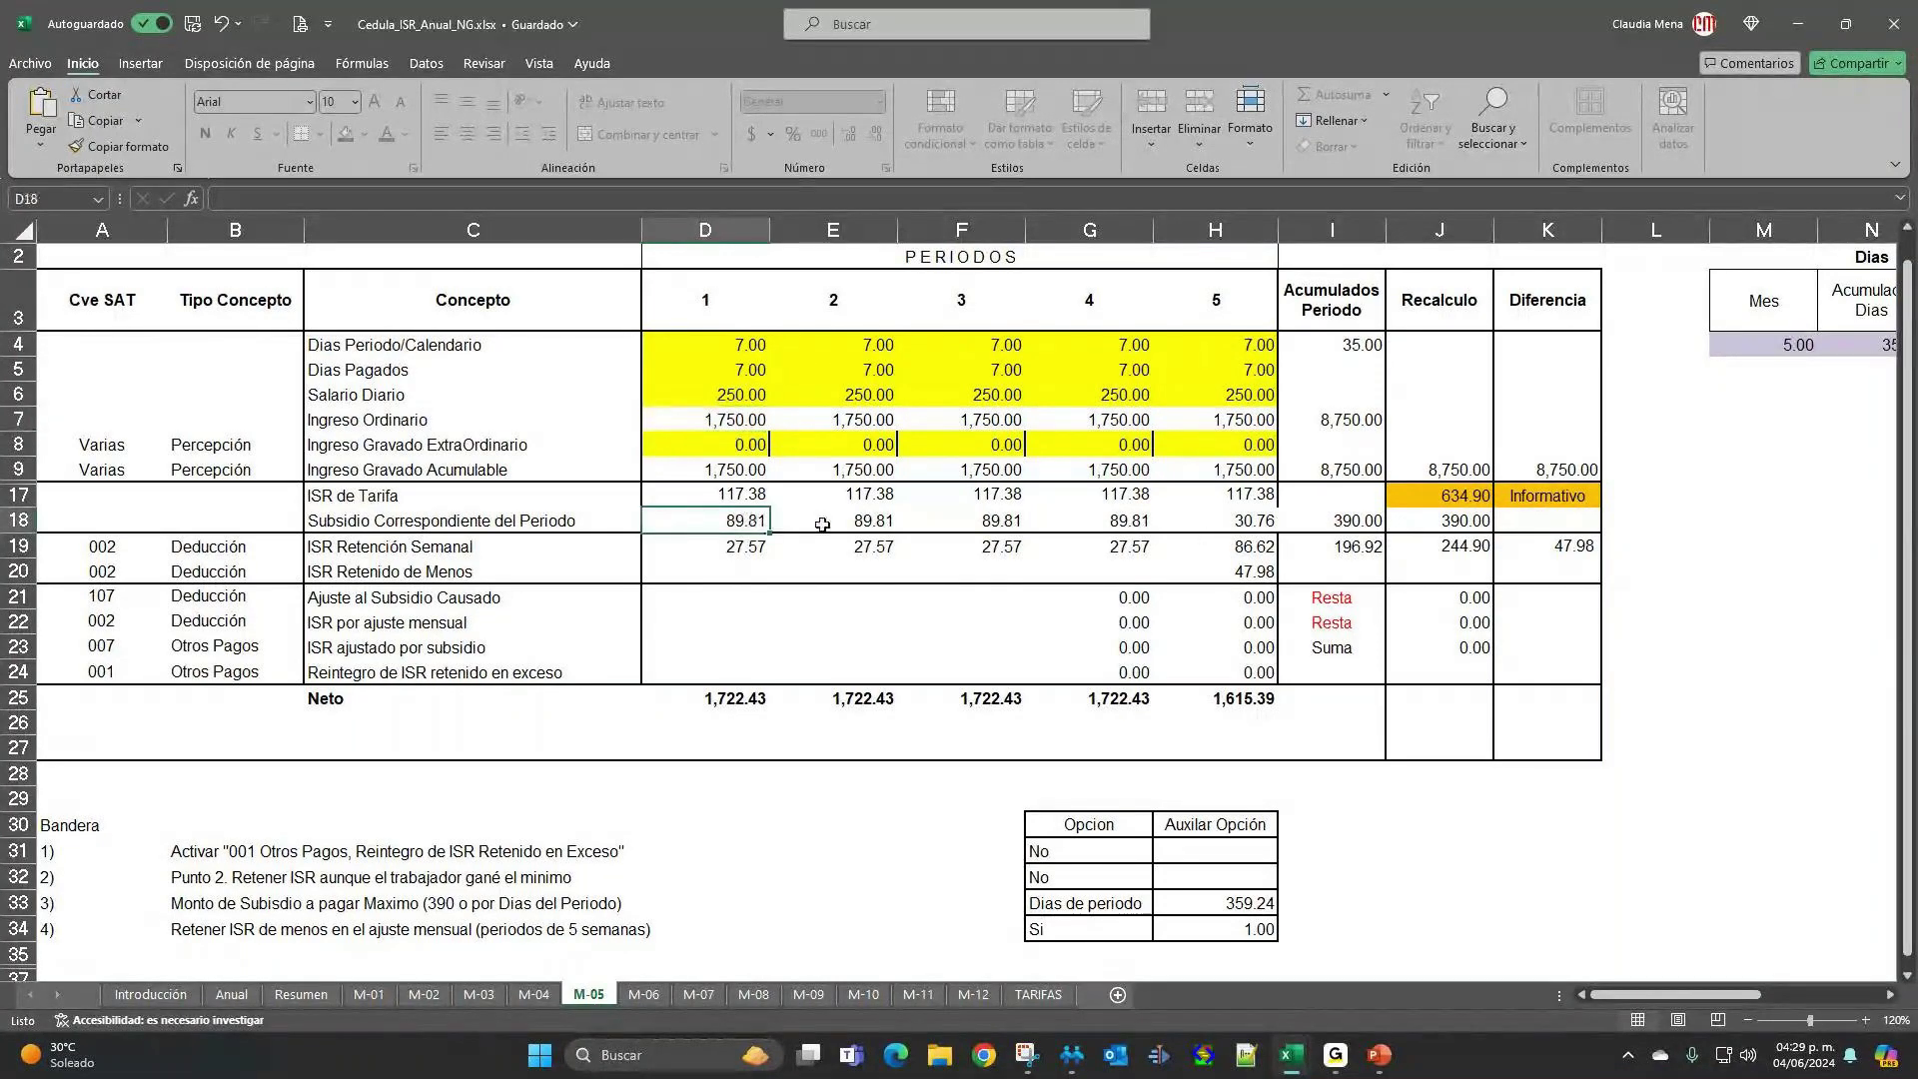
key("Right")
key("Right")
key("Right")
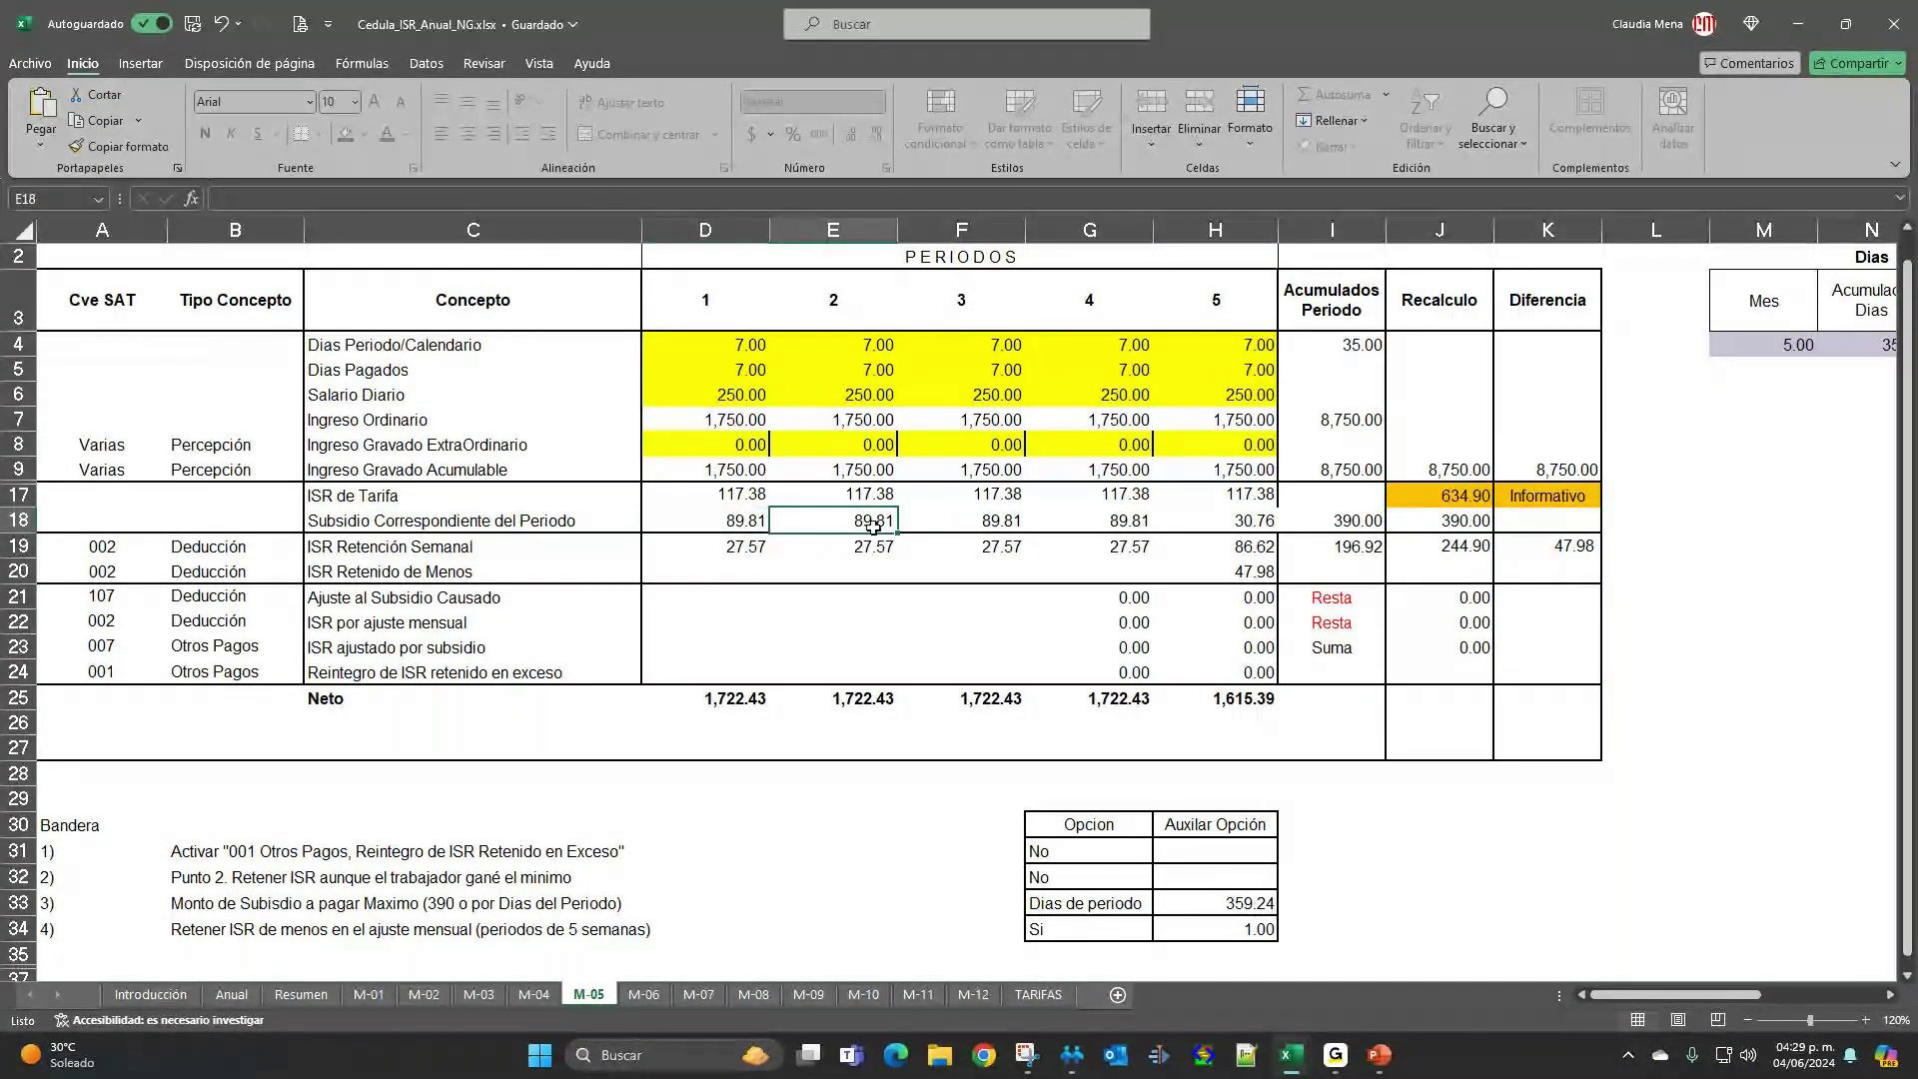
key("Right")
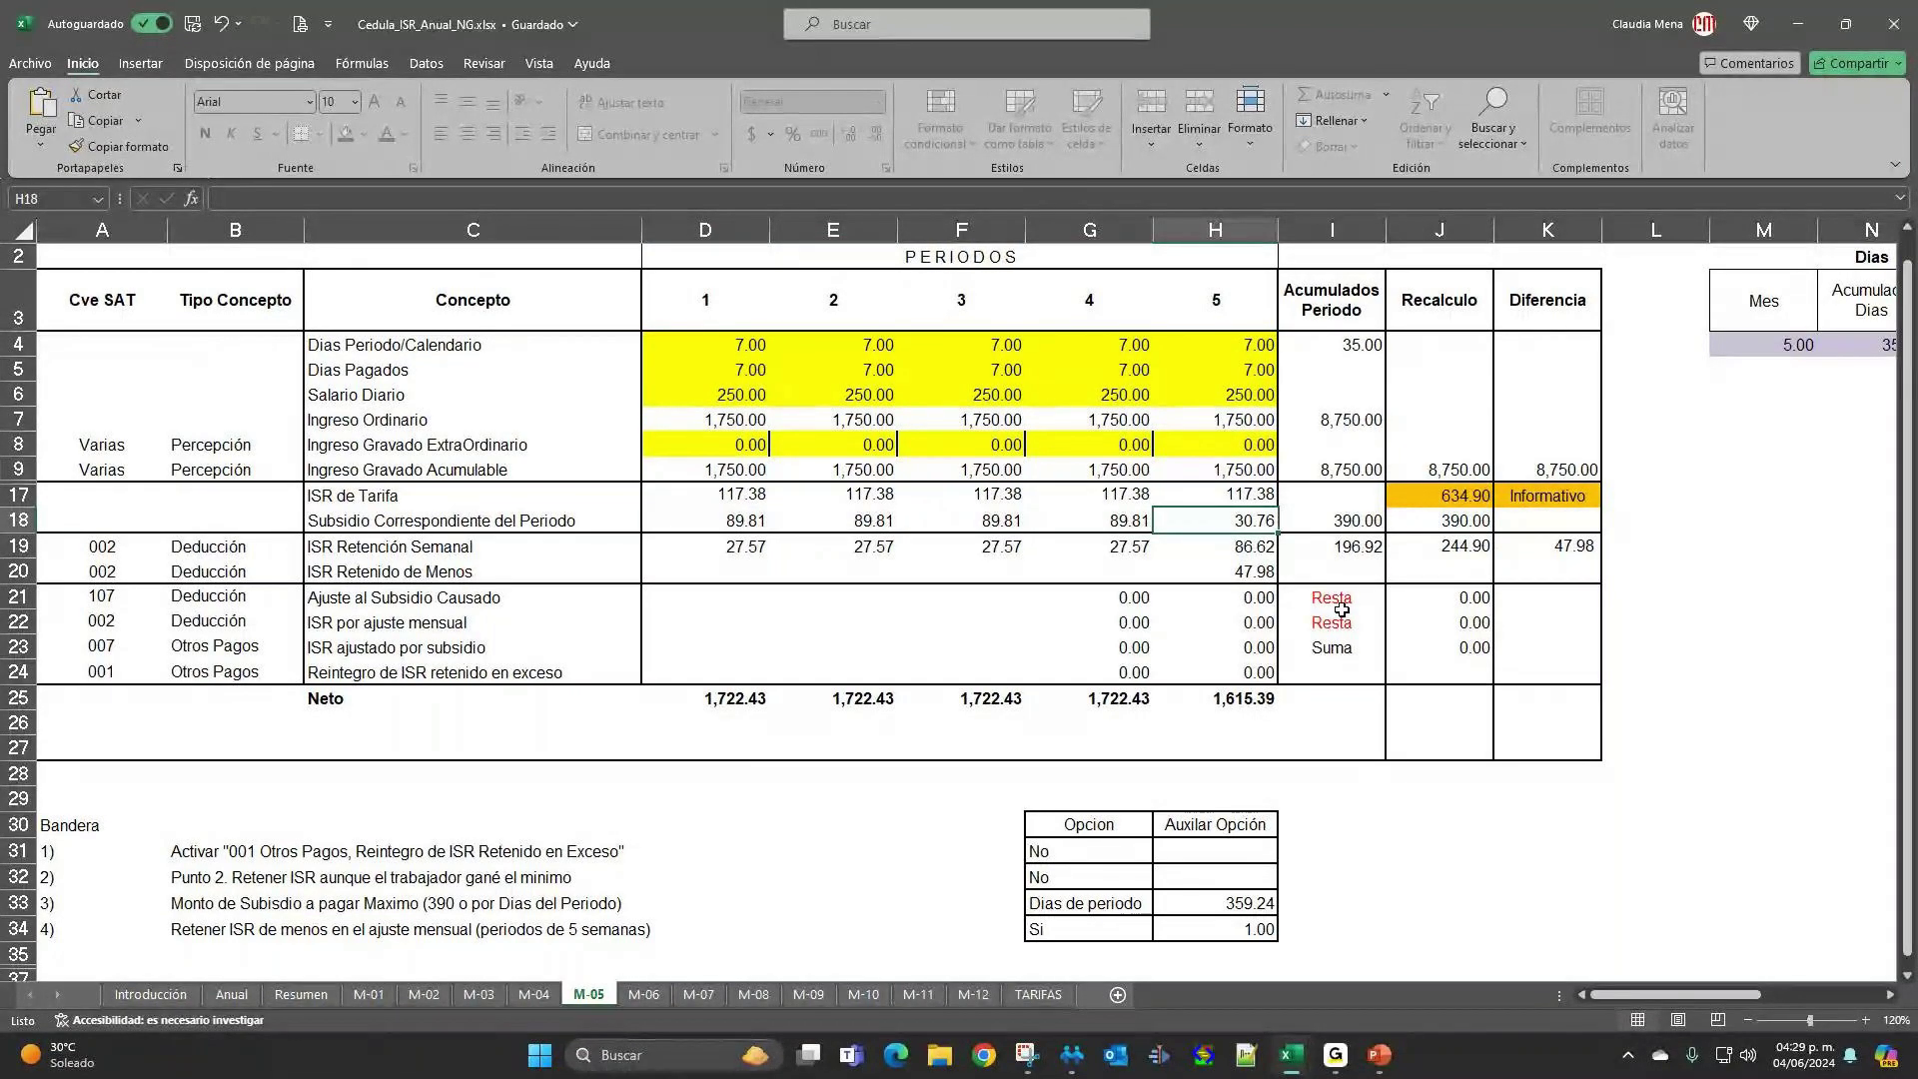
key("Right")
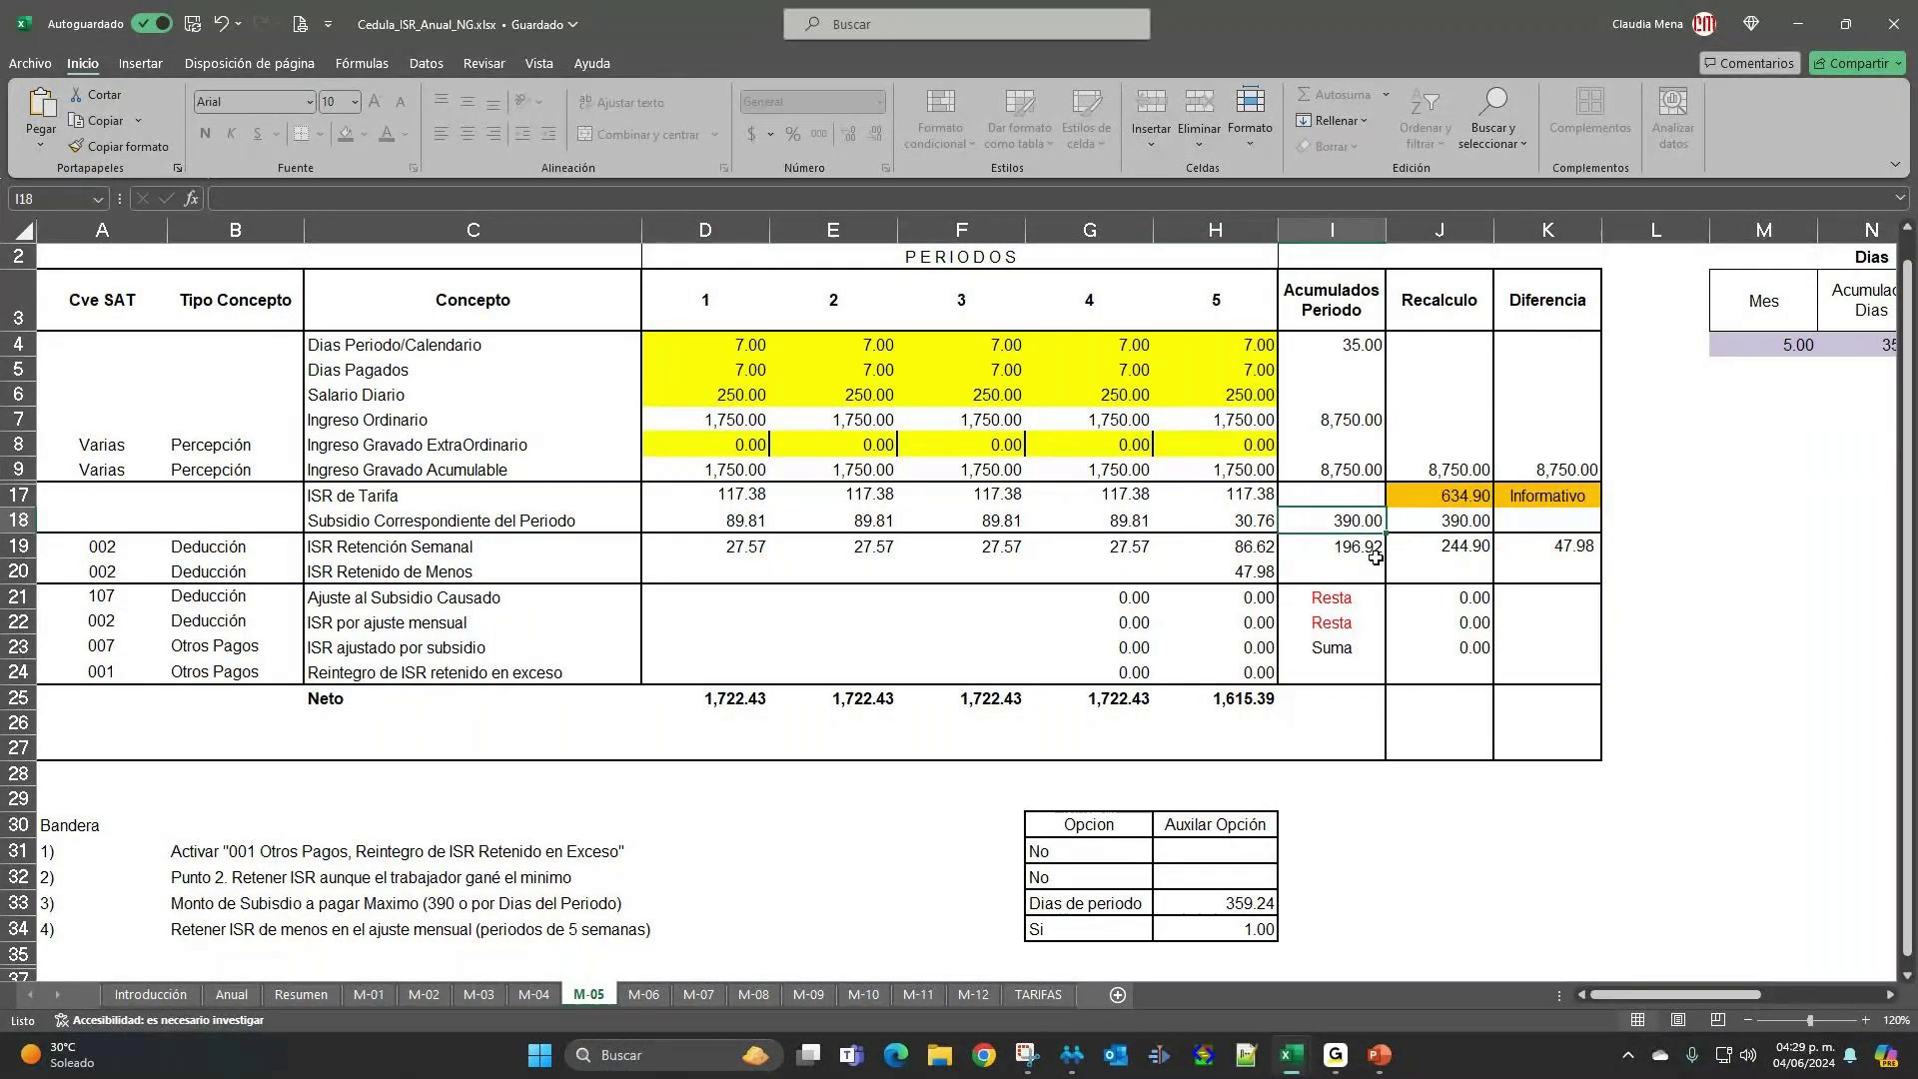
left_click_drag(704, 520, 1099, 521)
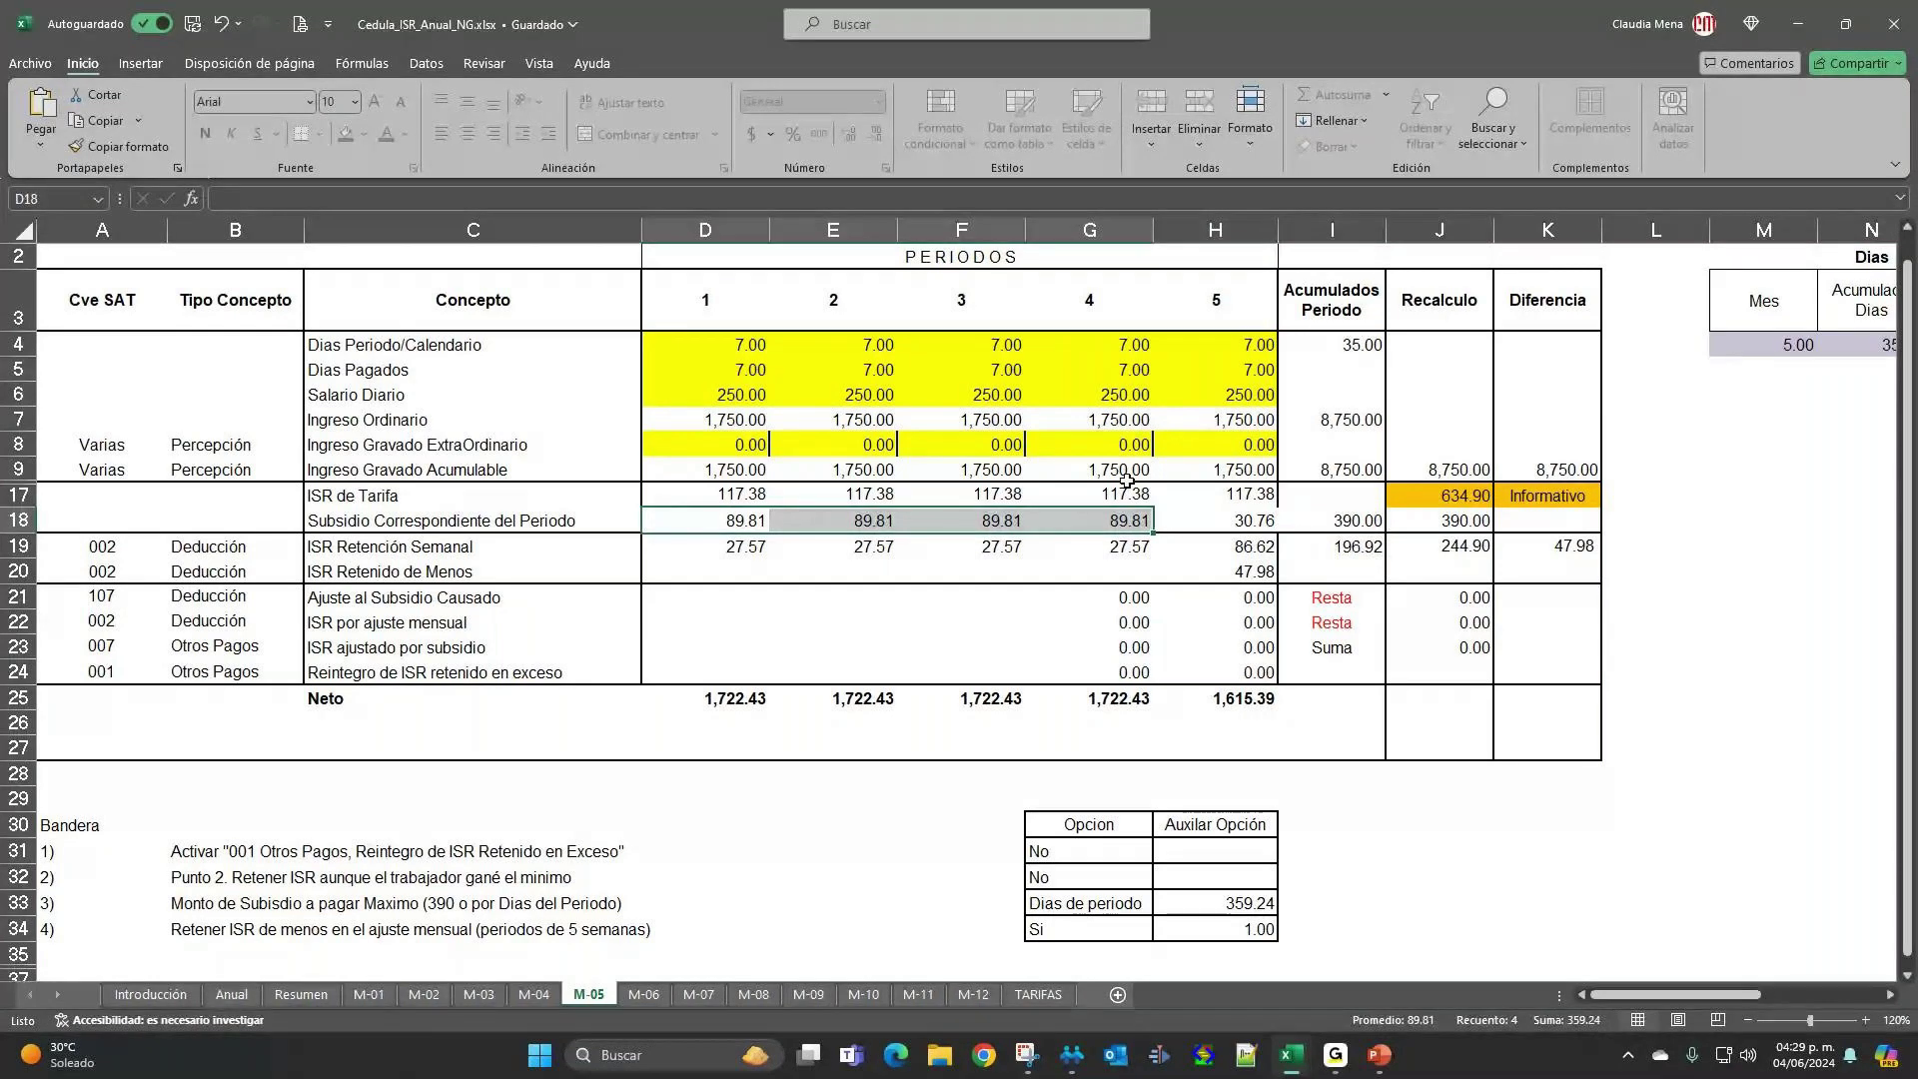
left_click(1239, 524)
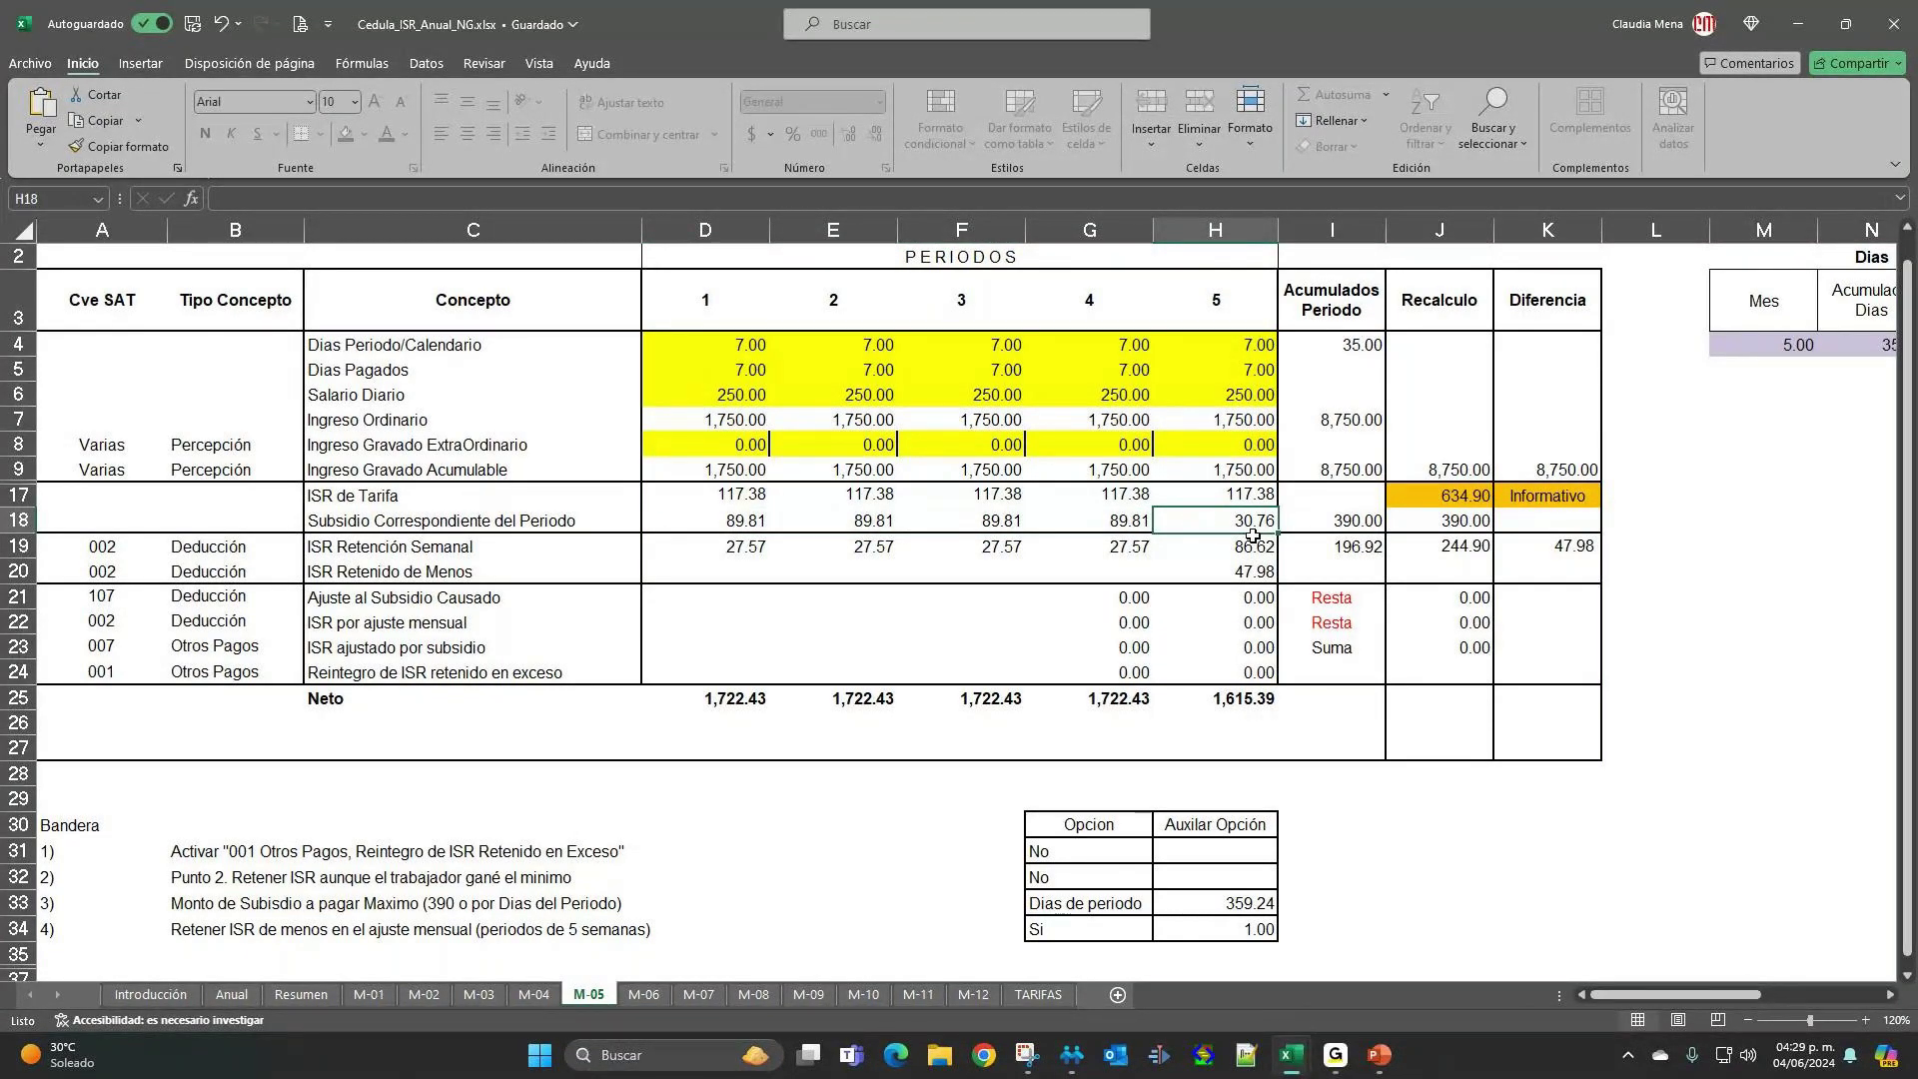
Compare period 5's tariff ISR, weekly withholding and under-withheld ISR with the accumulated and recalculated amounts.
left_click(1269, 497)
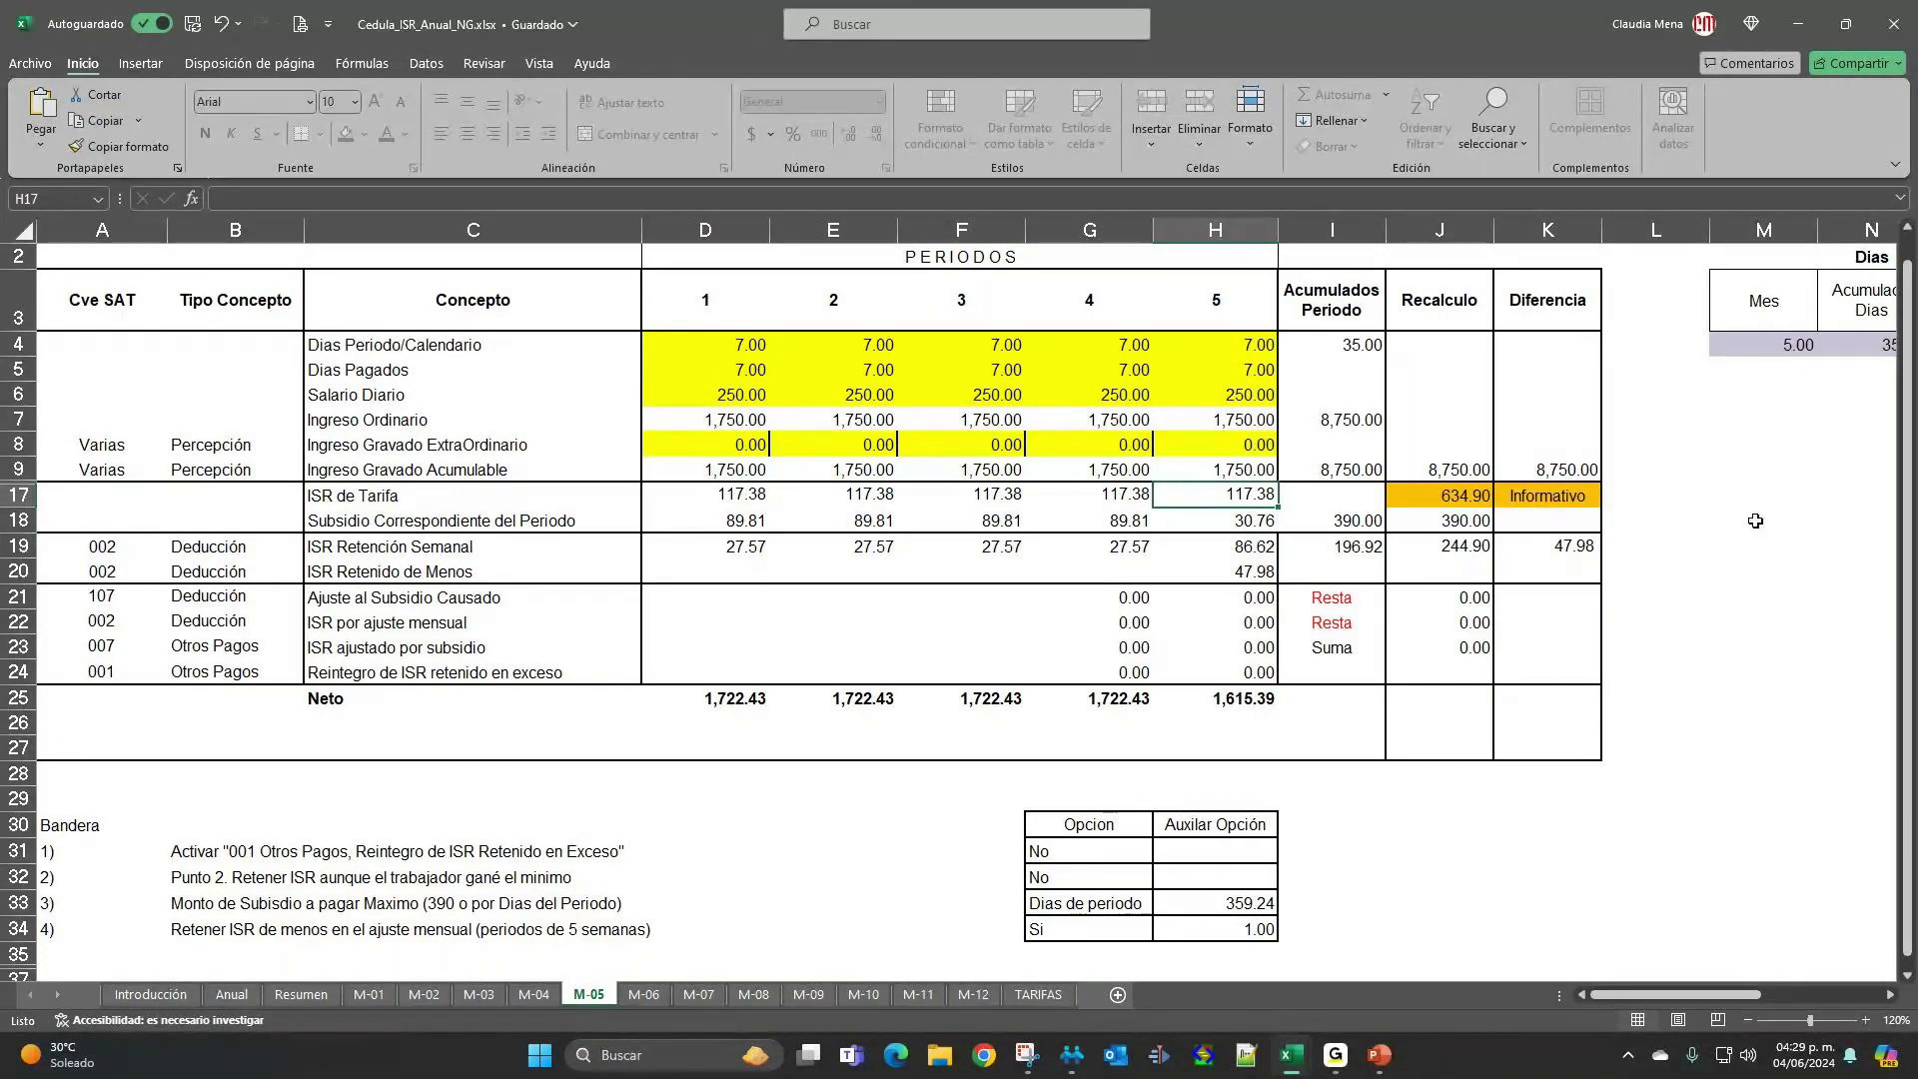
left_click(1465, 499)
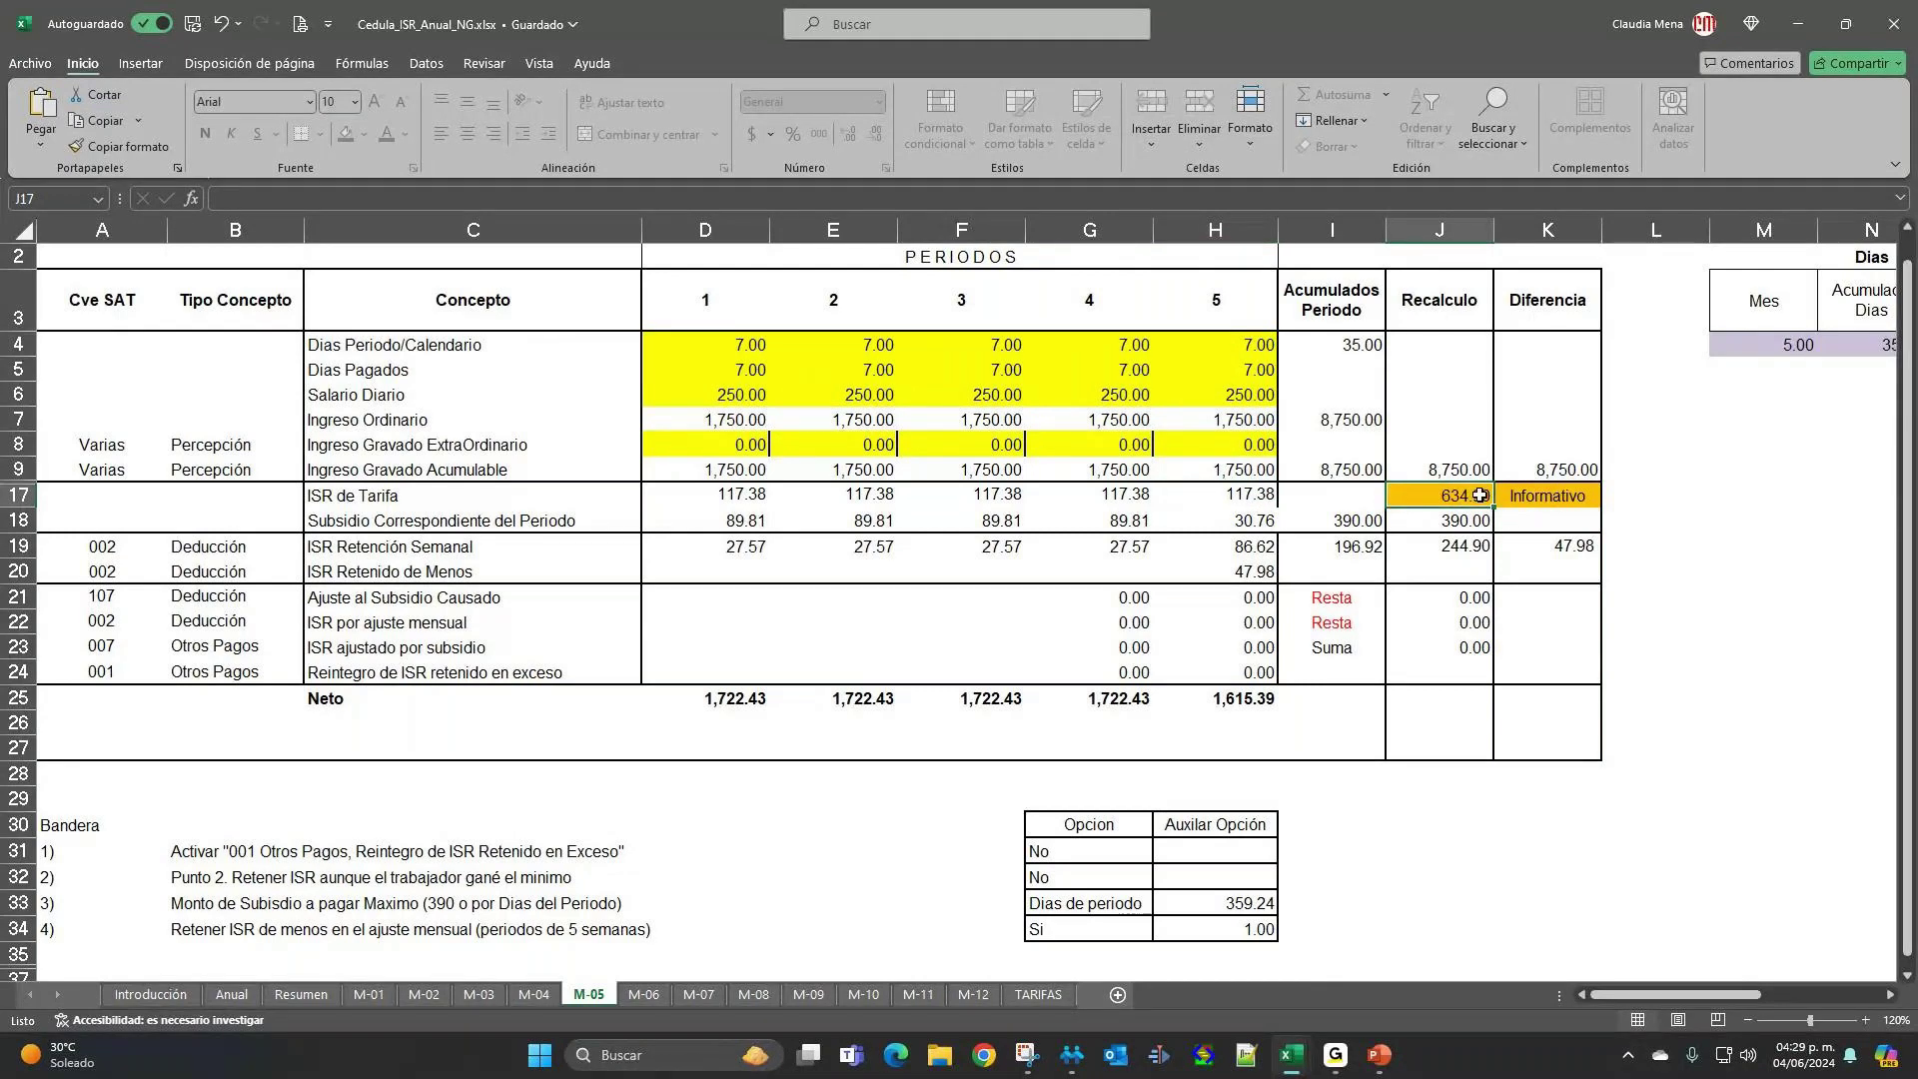
left_click_drag(1344, 521, 1359, 542)
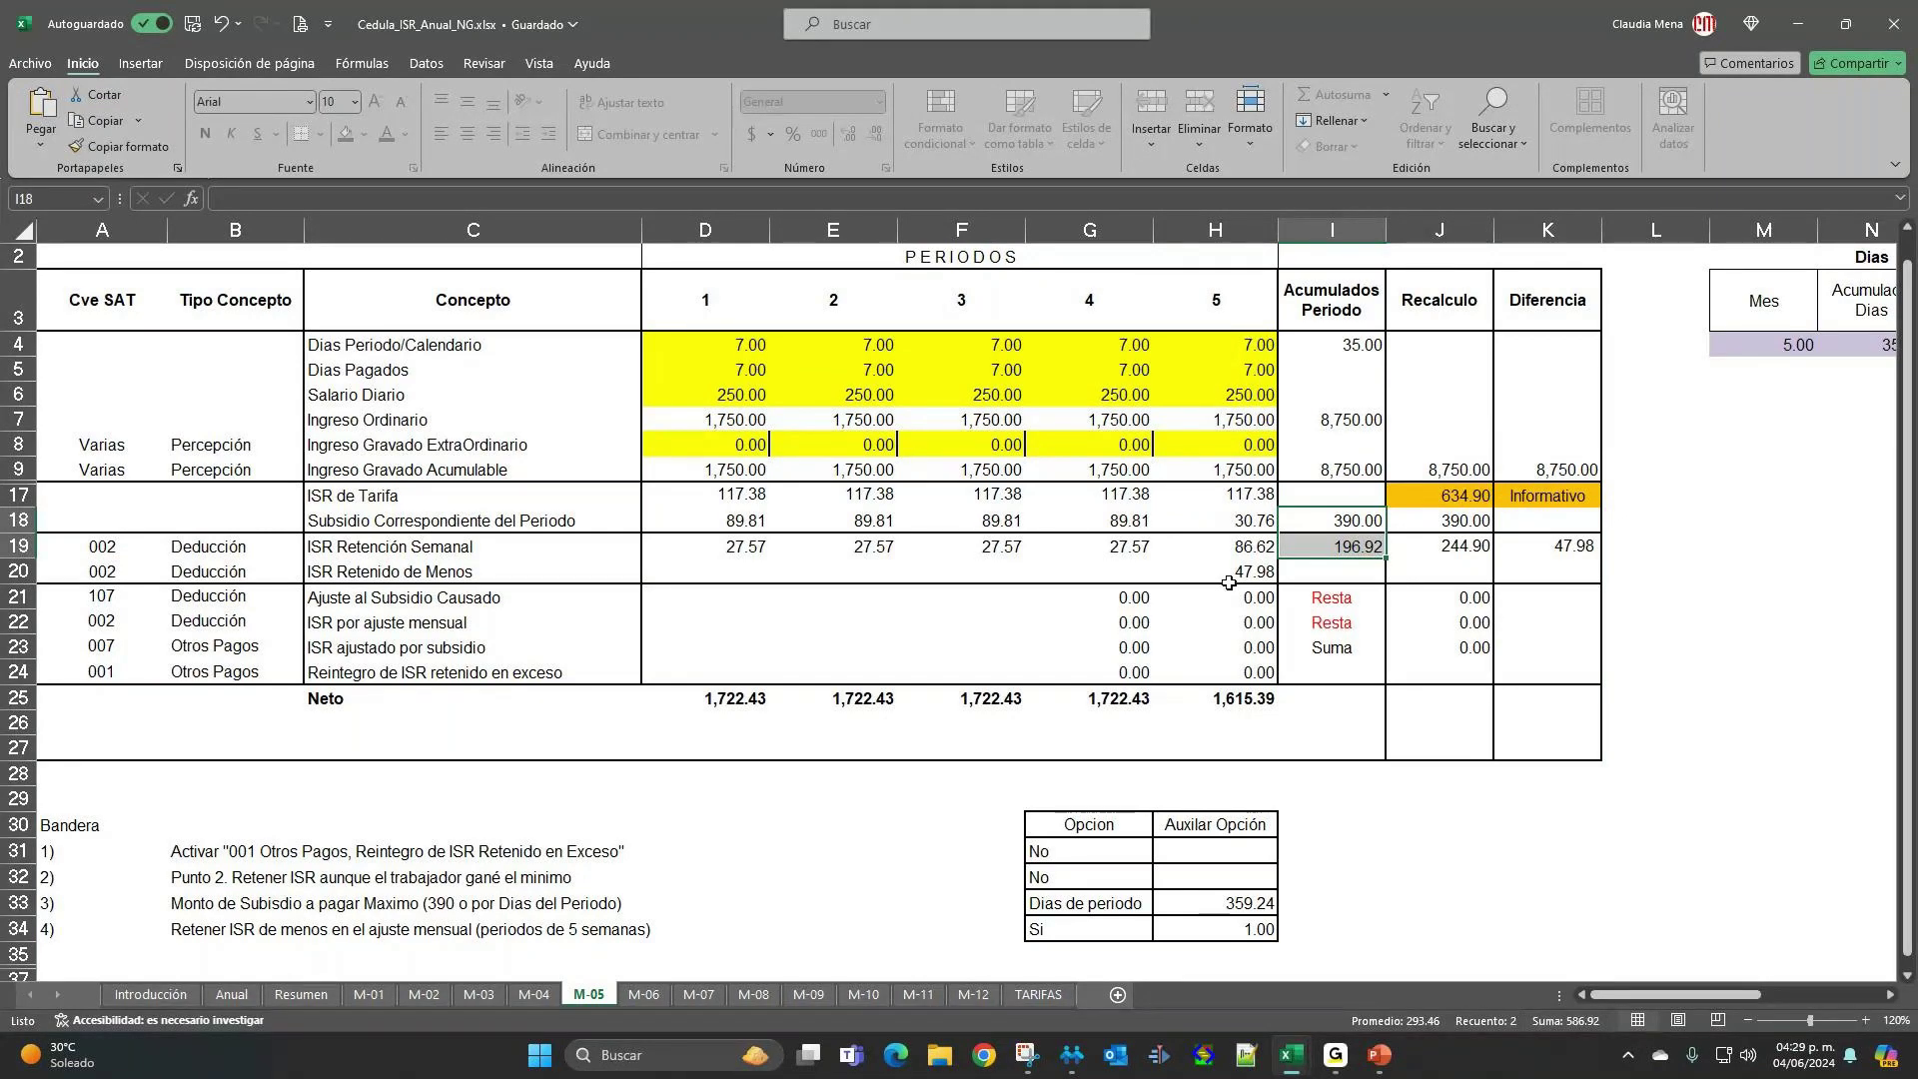
left_click(1256, 549)
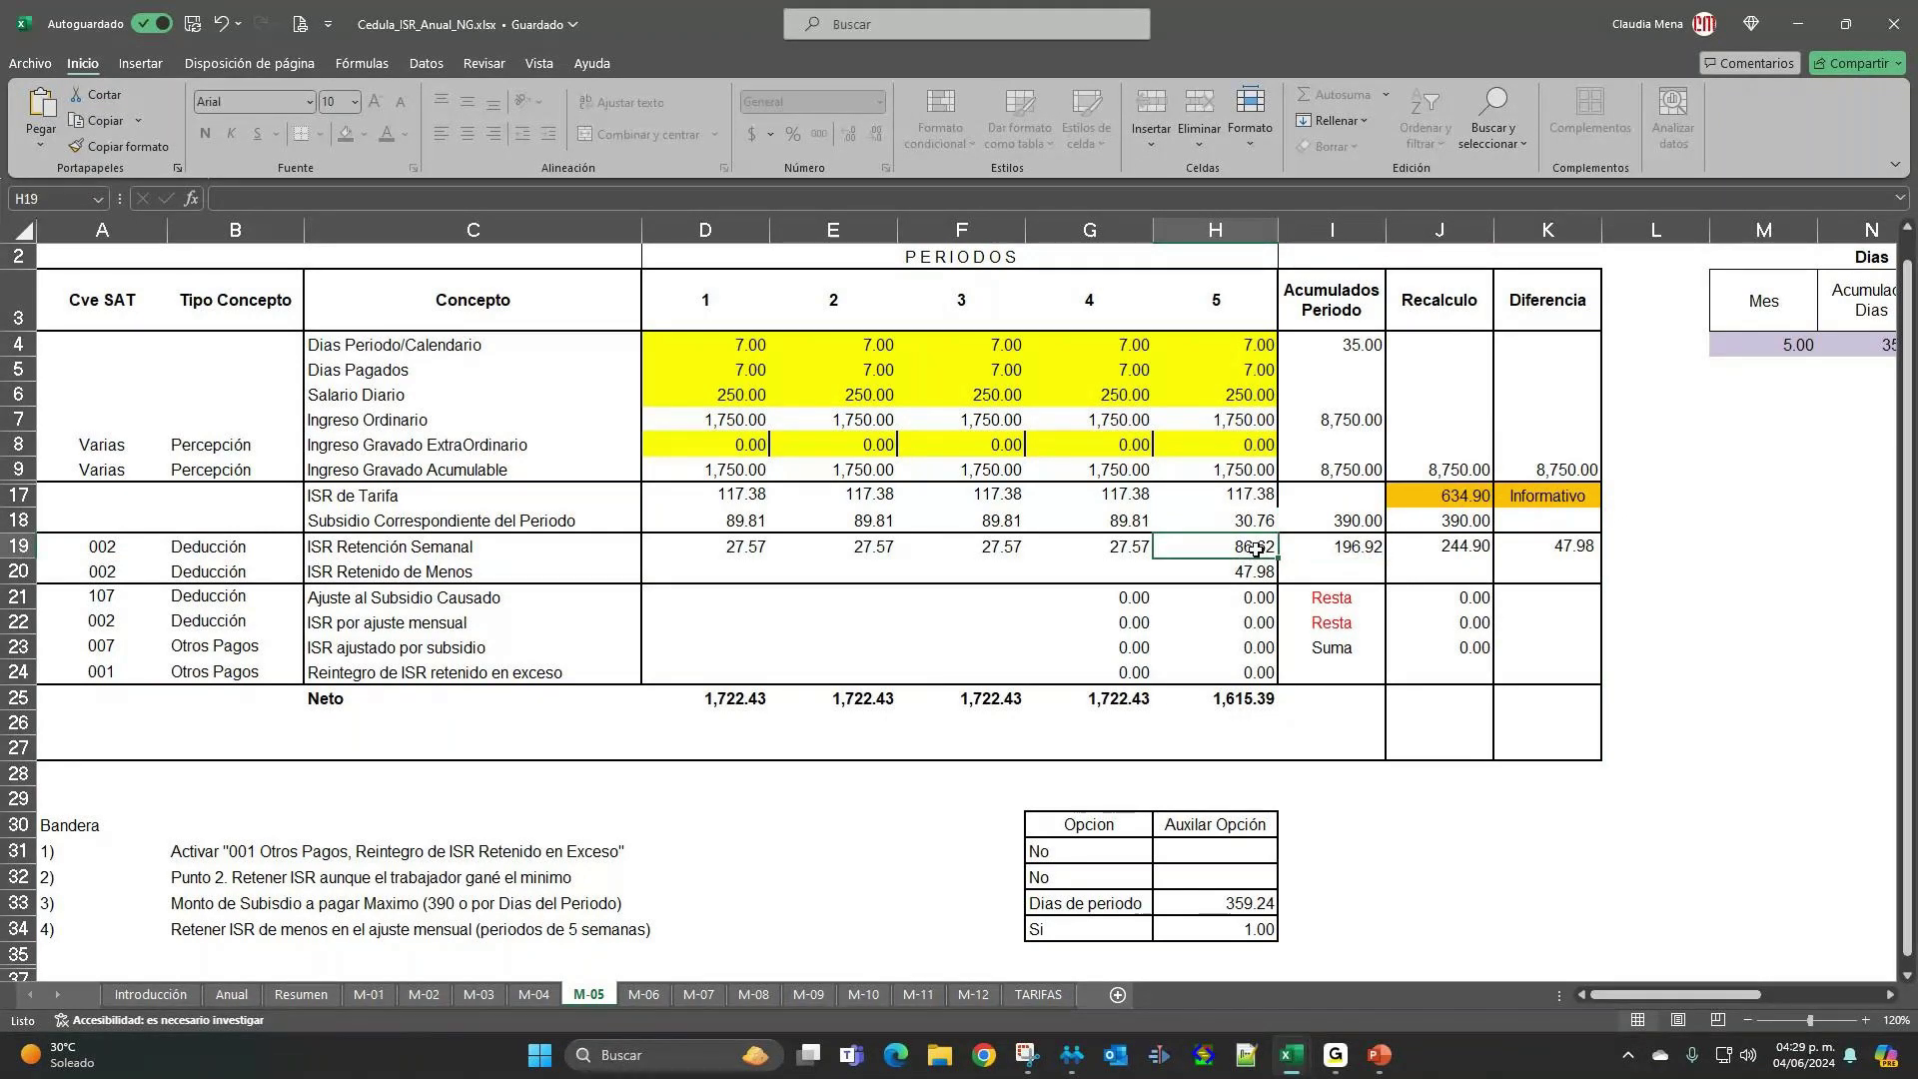
key("Down")
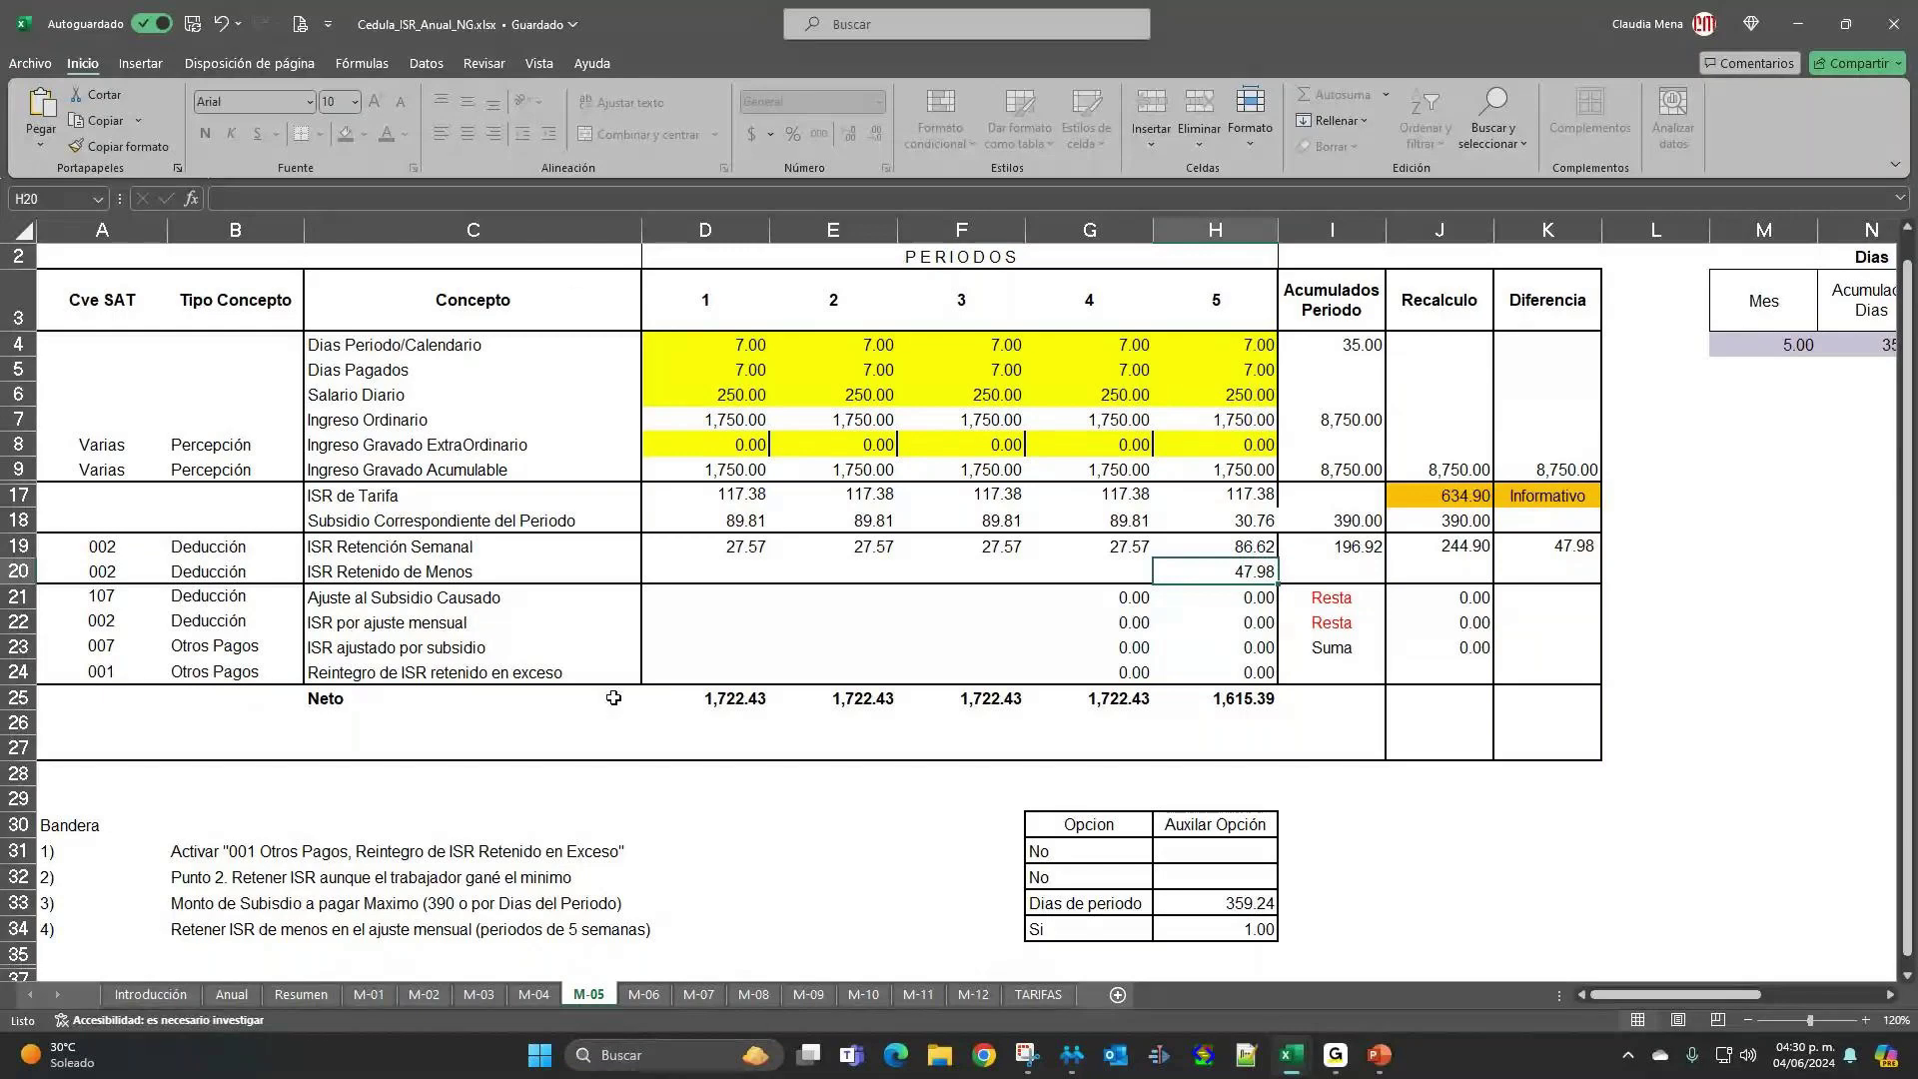
Set the period 1 daily salary on the M-04 sheet to 250, with the sheet shown at 120% zoom.
left_click(530, 999)
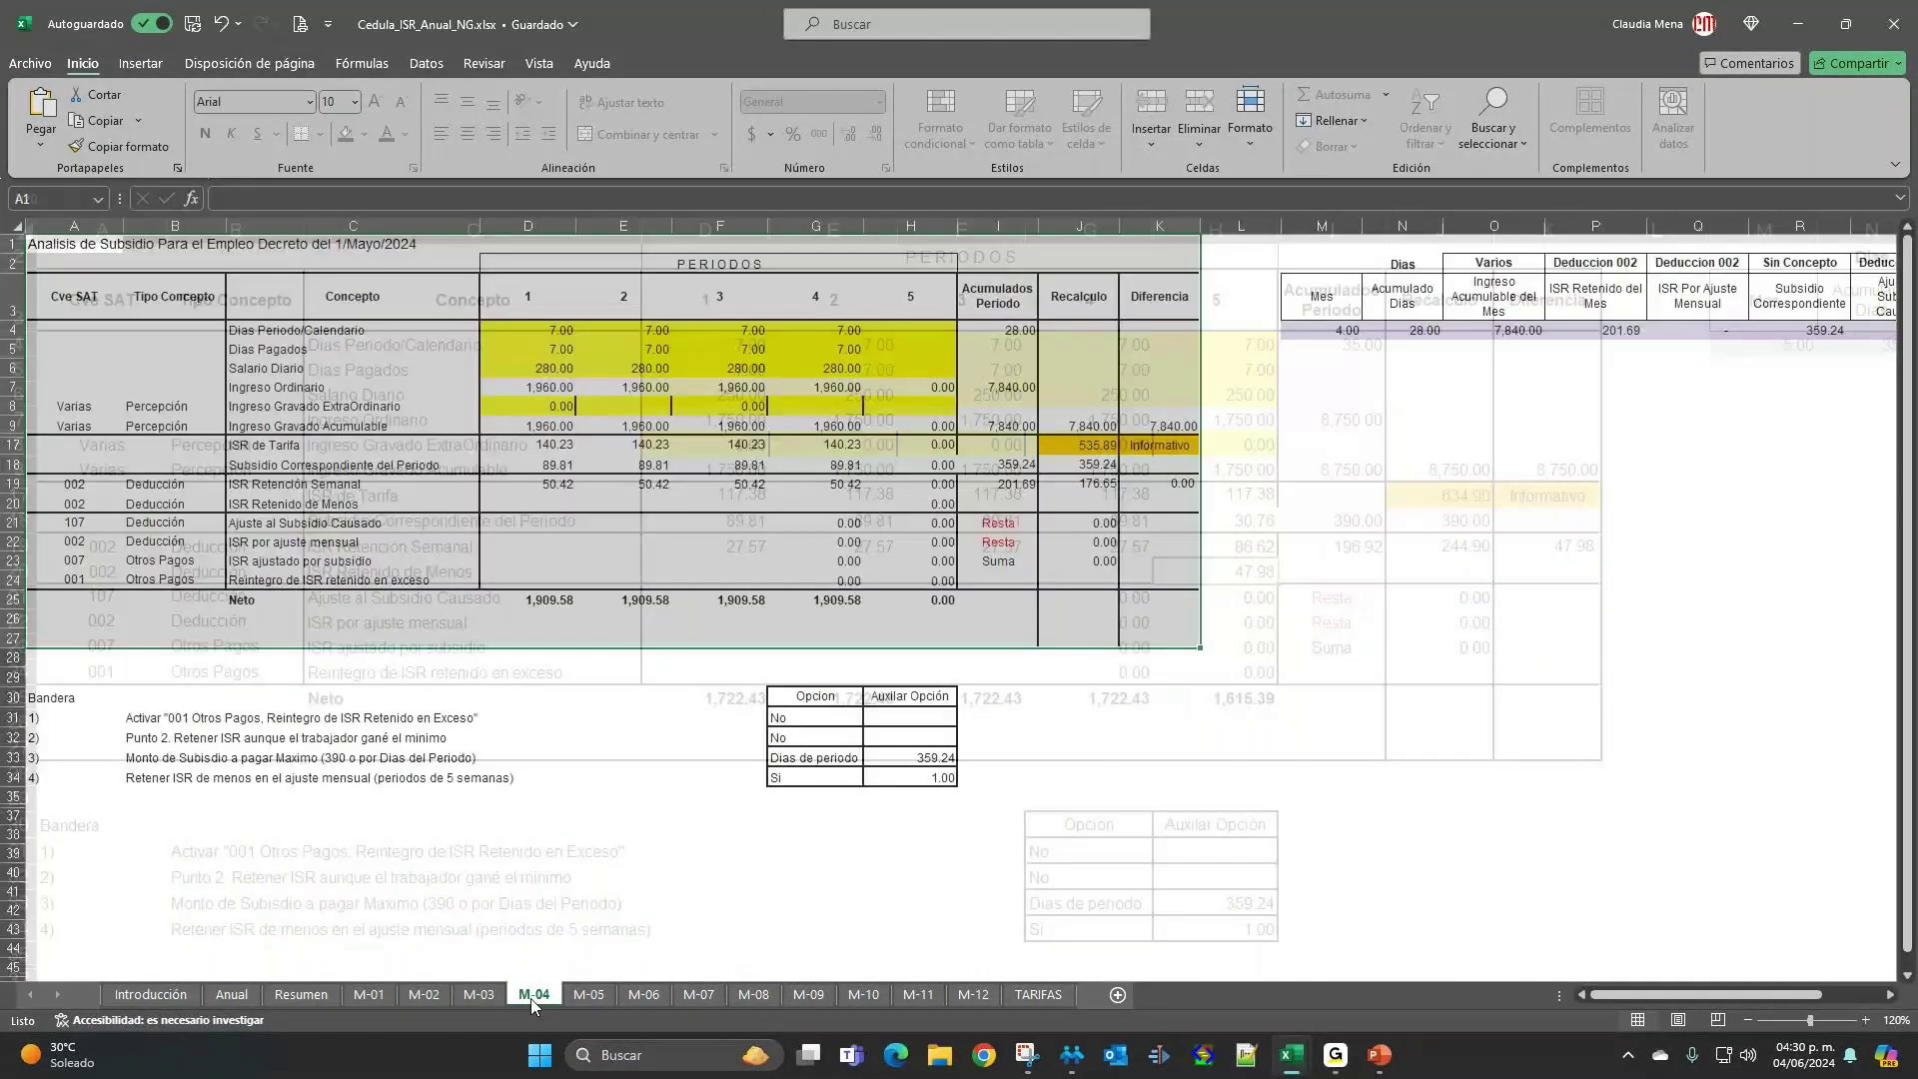
left_click(1865, 1020)
left_click(1864, 1020)
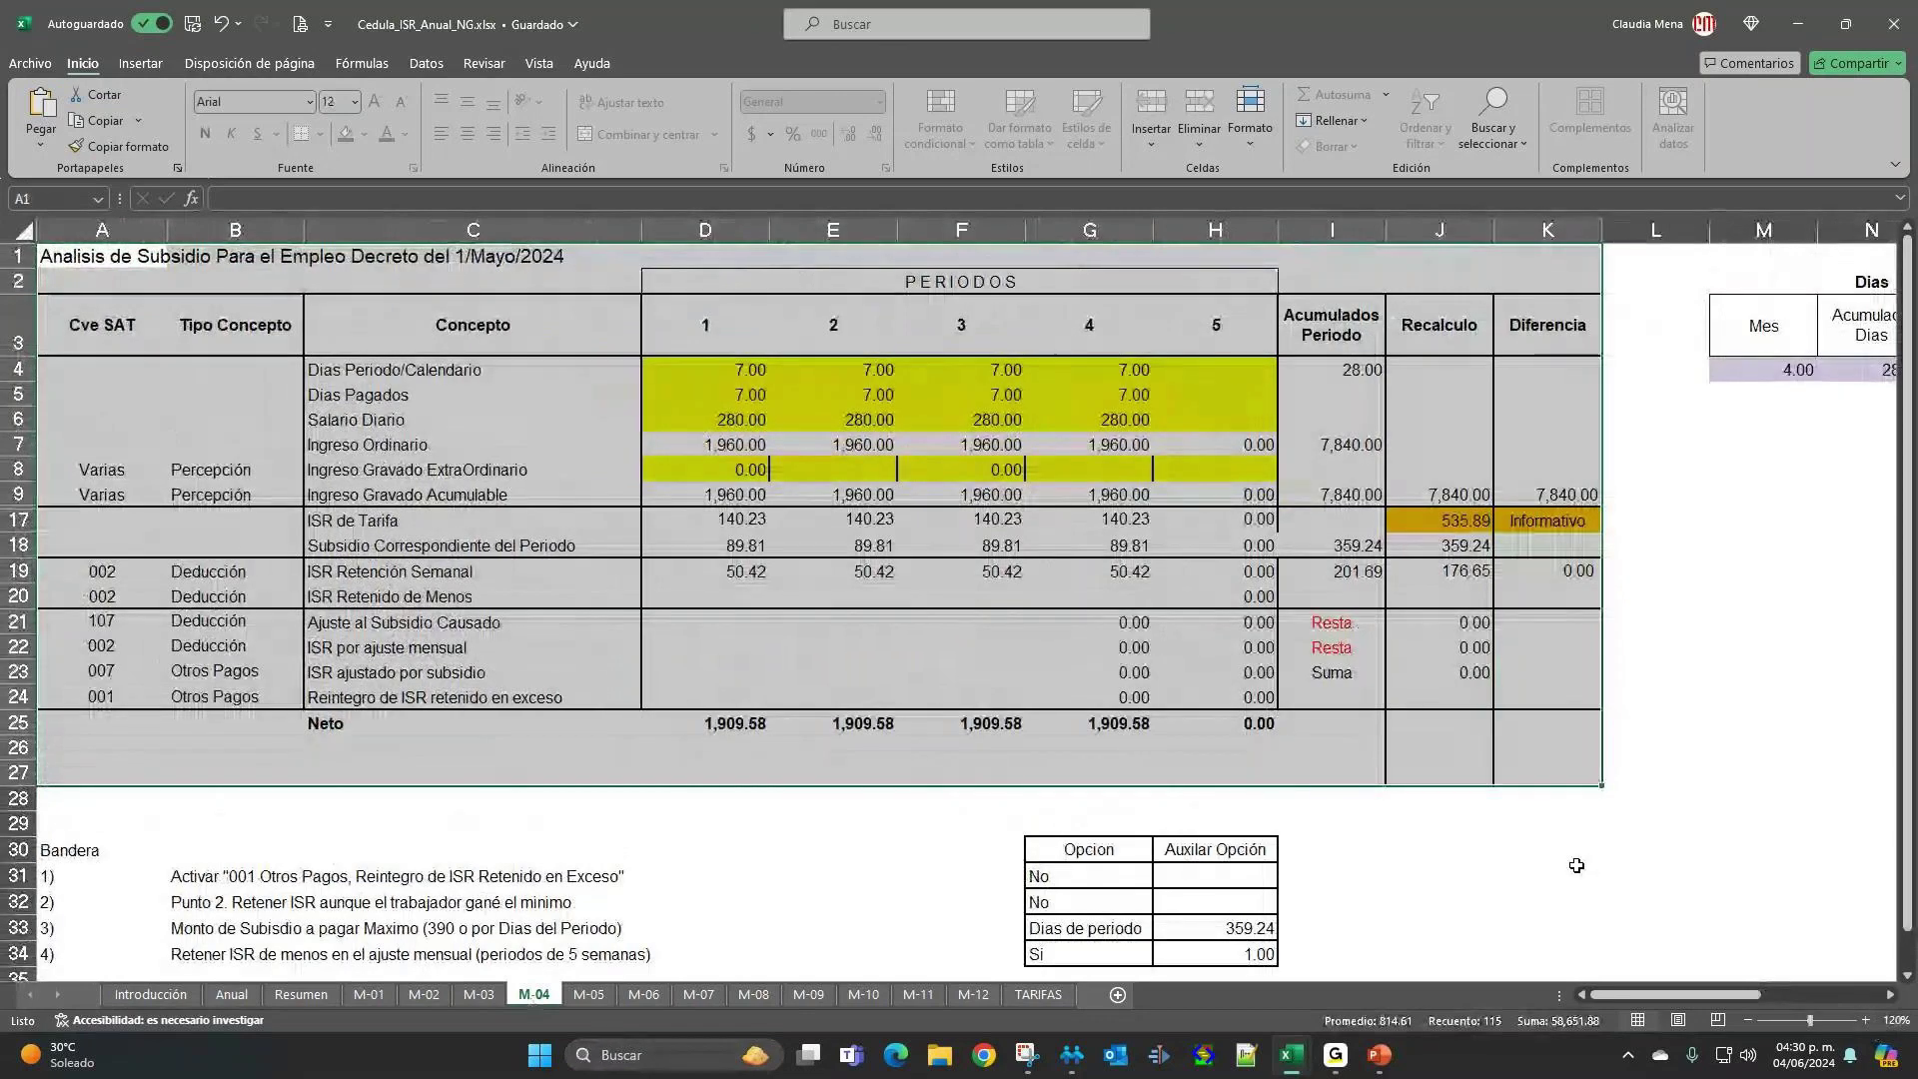
left_click(759, 419)
type("250")
key("Return")
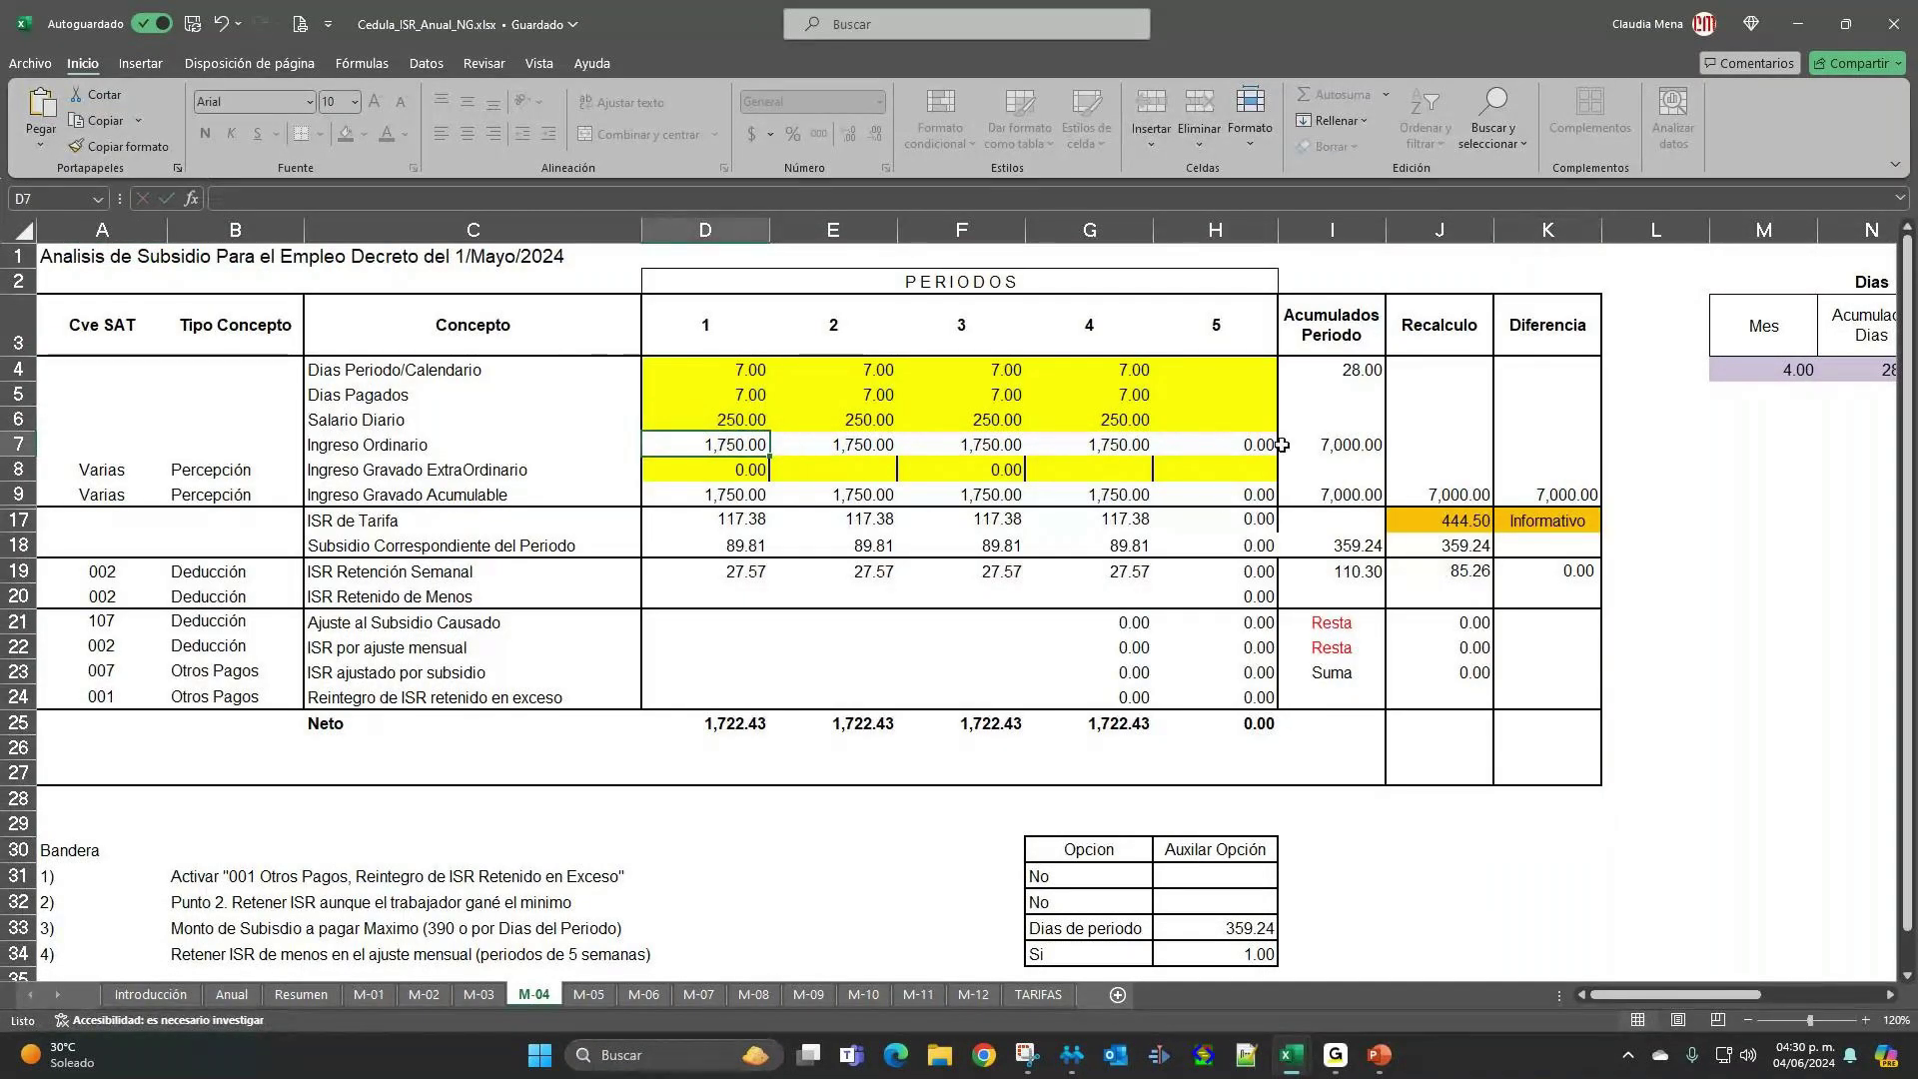
Set the period 1 daily salary on the M-05 sheet to 280.
left_click(588, 994)
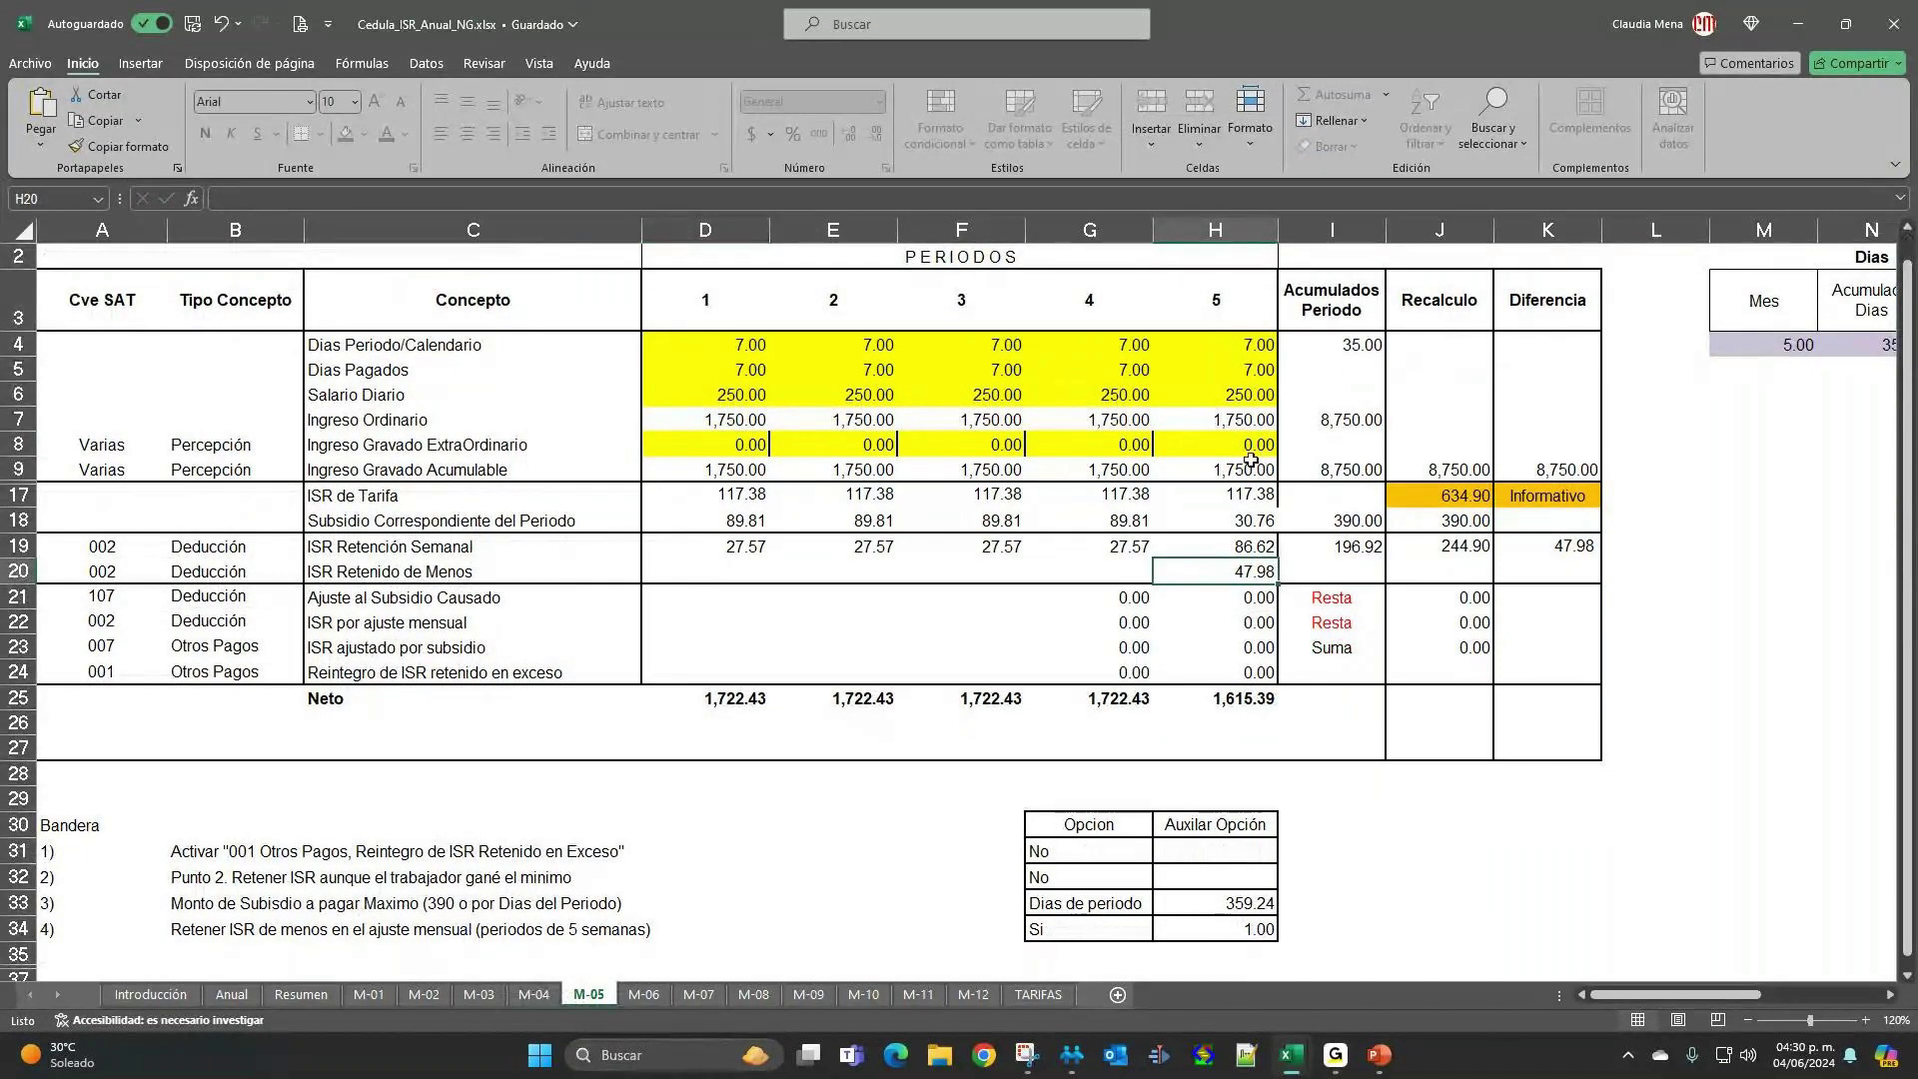
left_click(739, 395)
type("280")
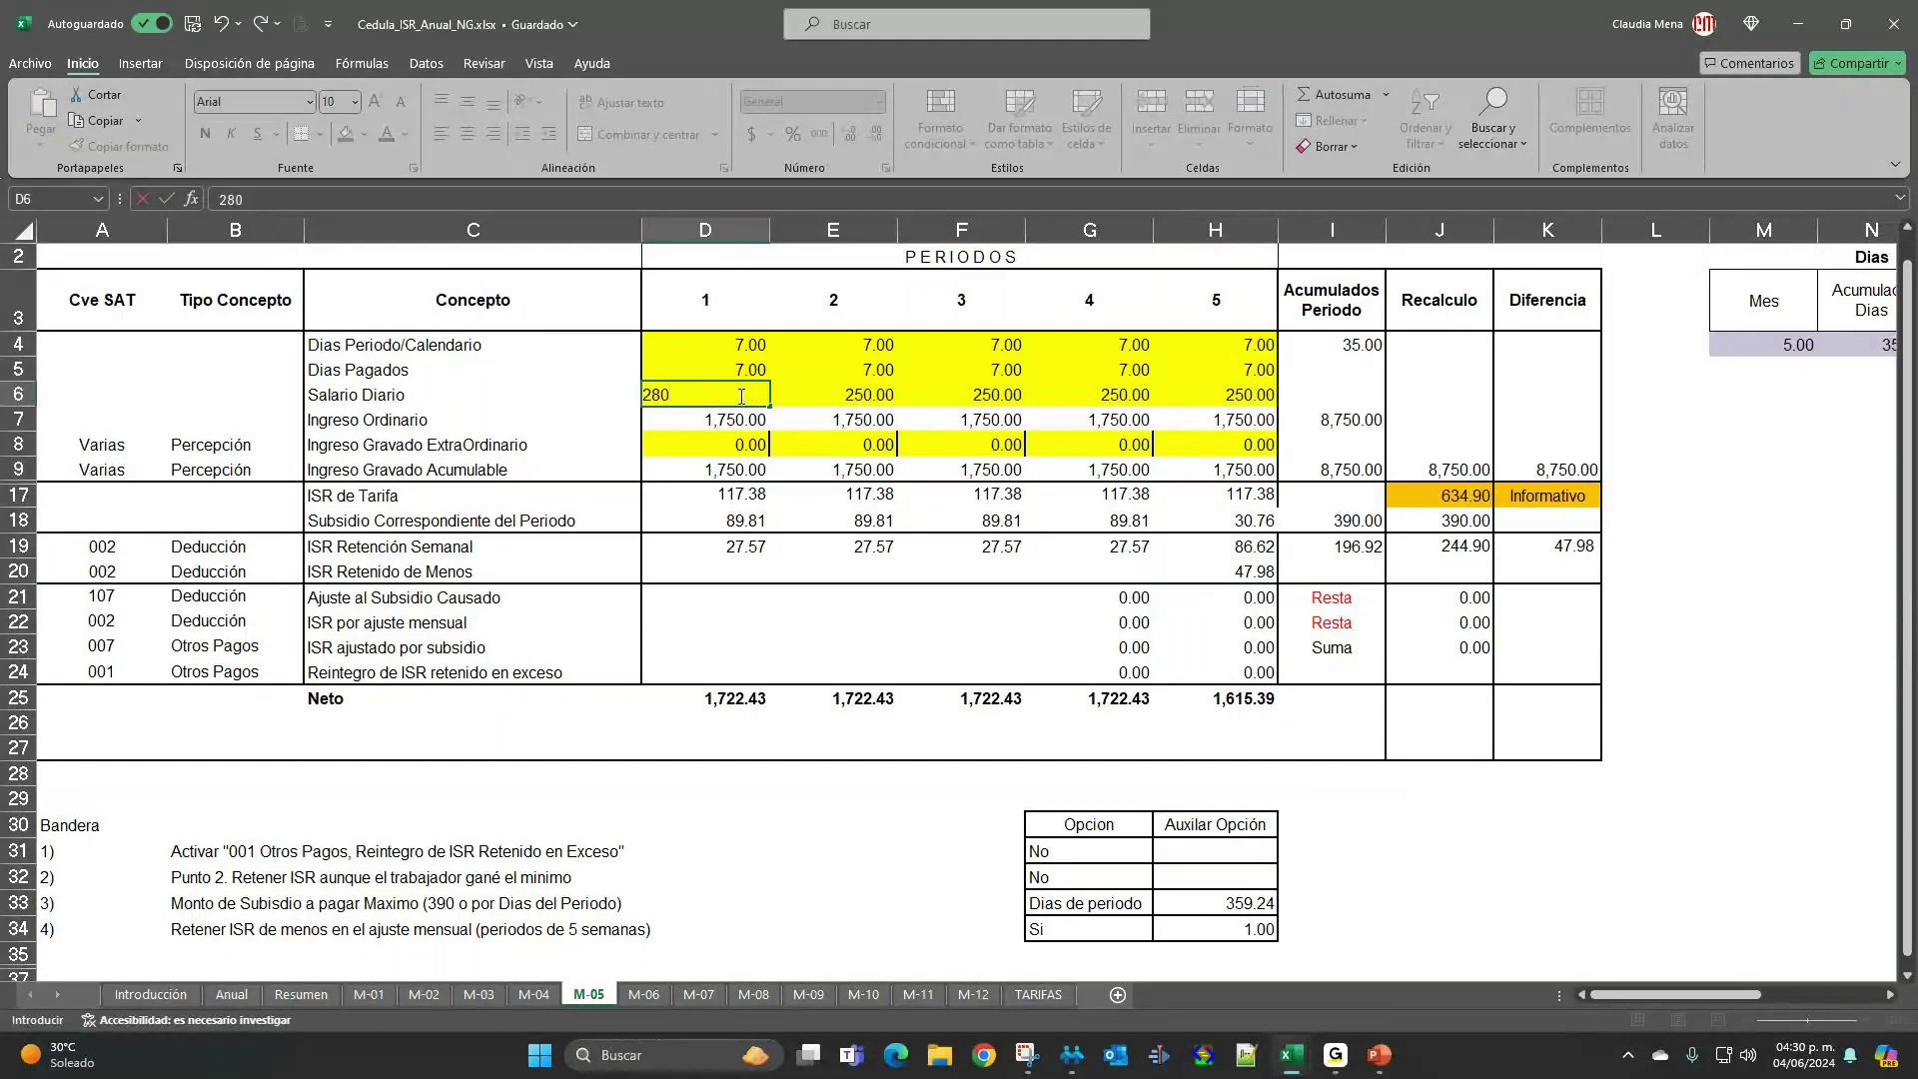
key("Return")
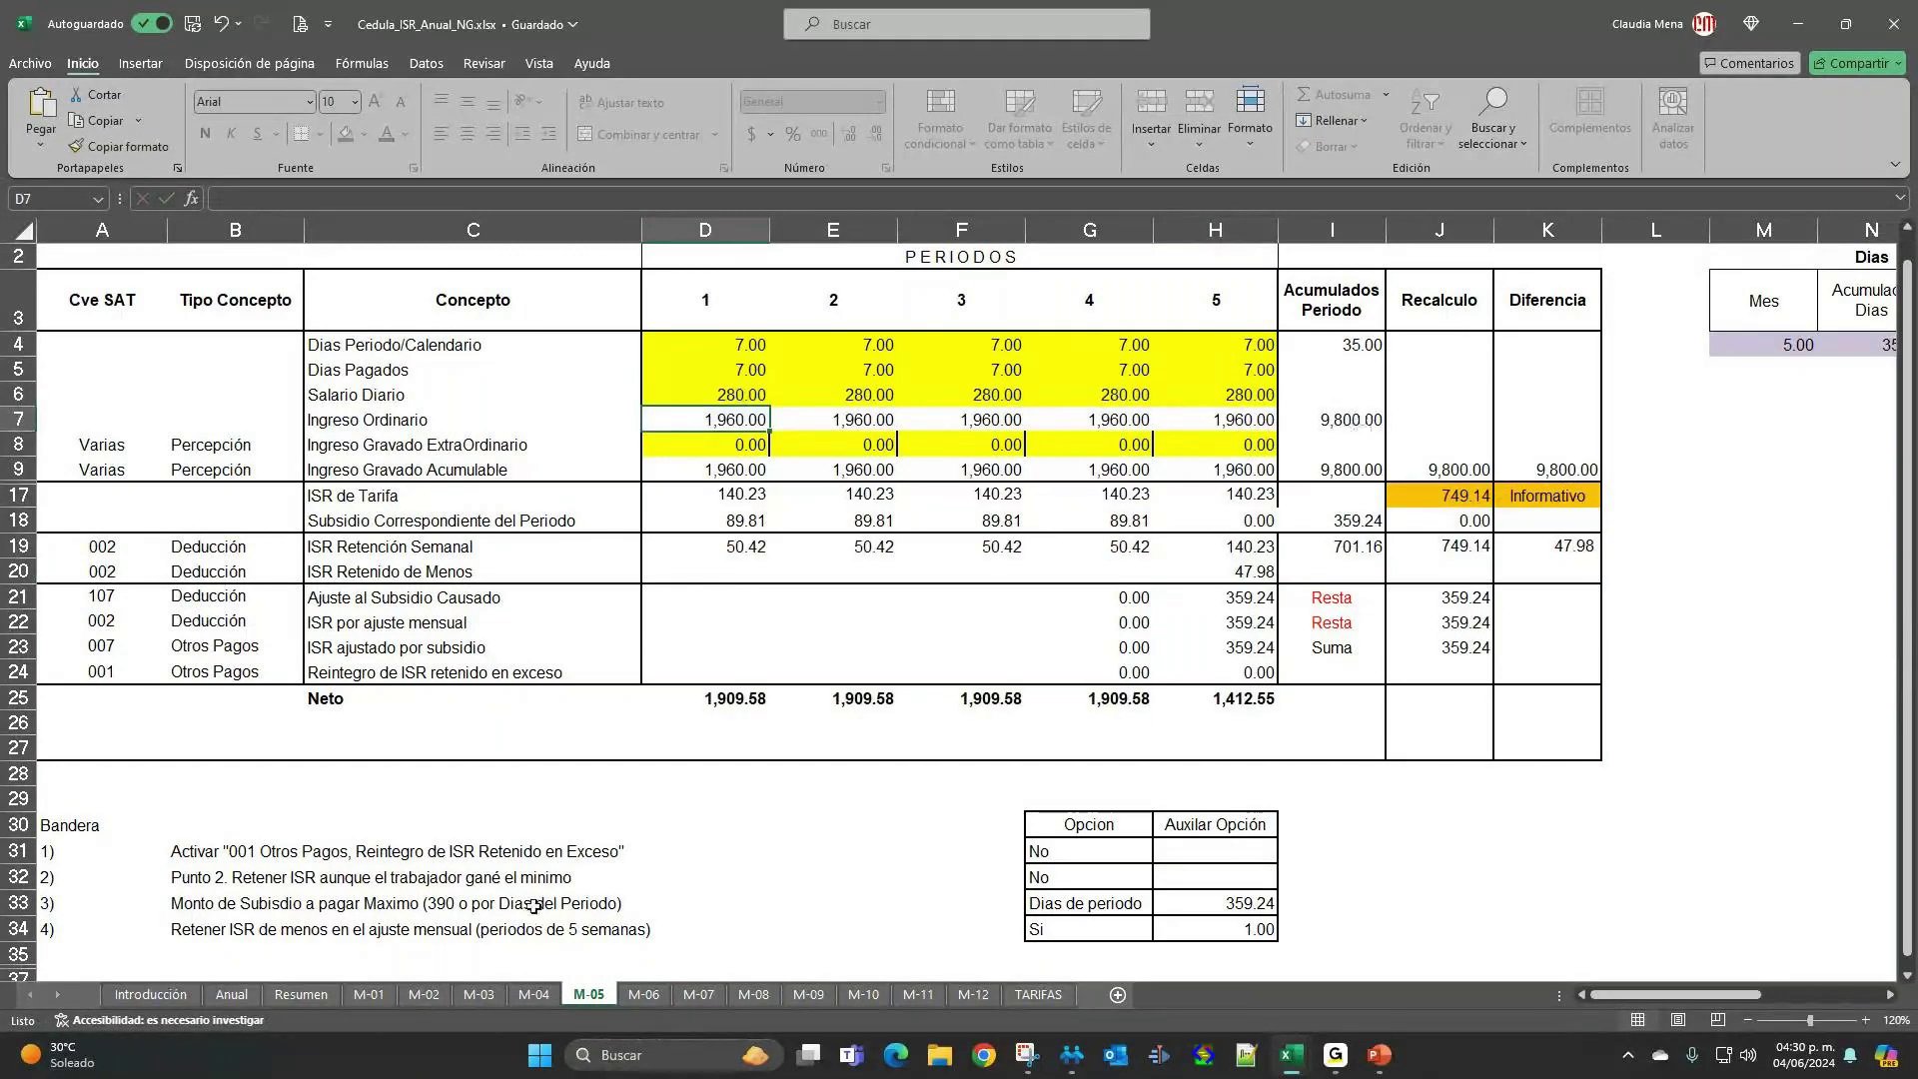
Set the period 1 daily salary on the M-04 sheet to 280.
left_click(532, 994)
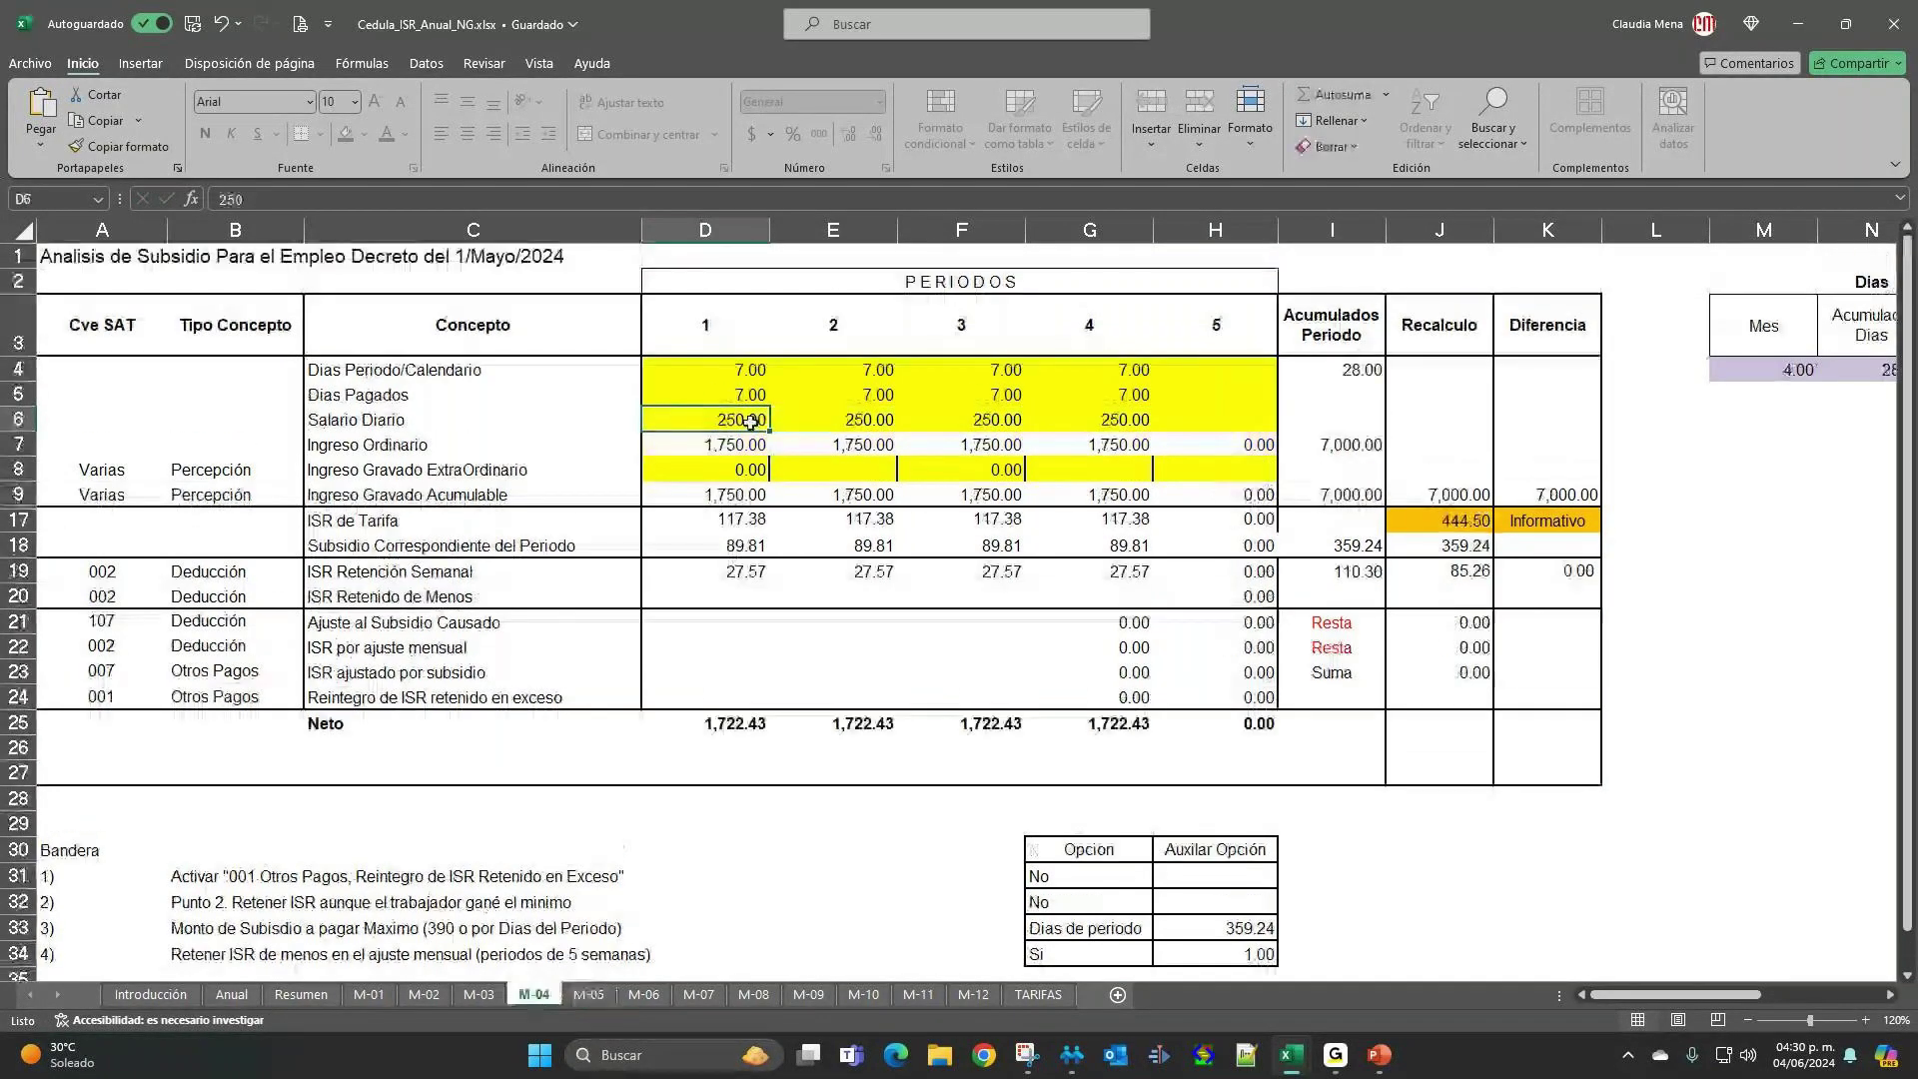
left_click(753, 419)
type("28")
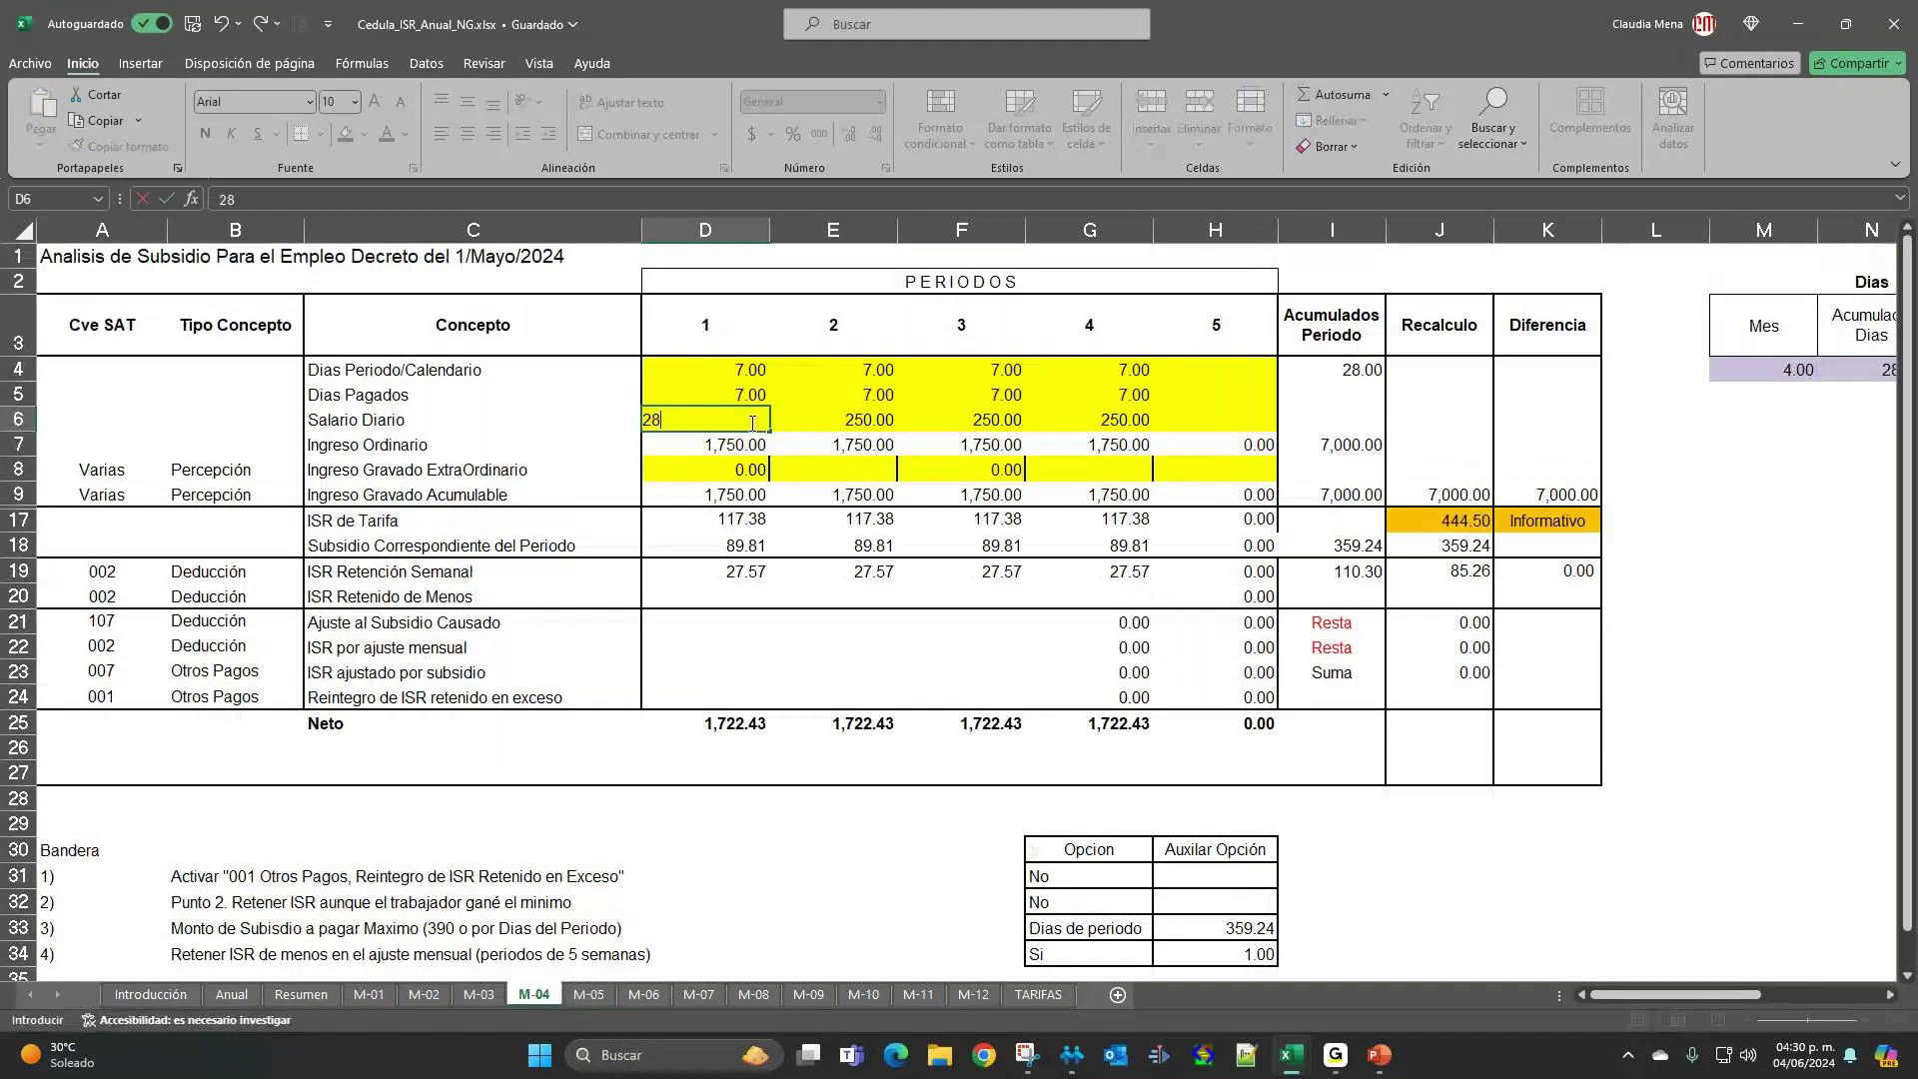
type("0")
key("Return")
mouse_move(1089, 1062)
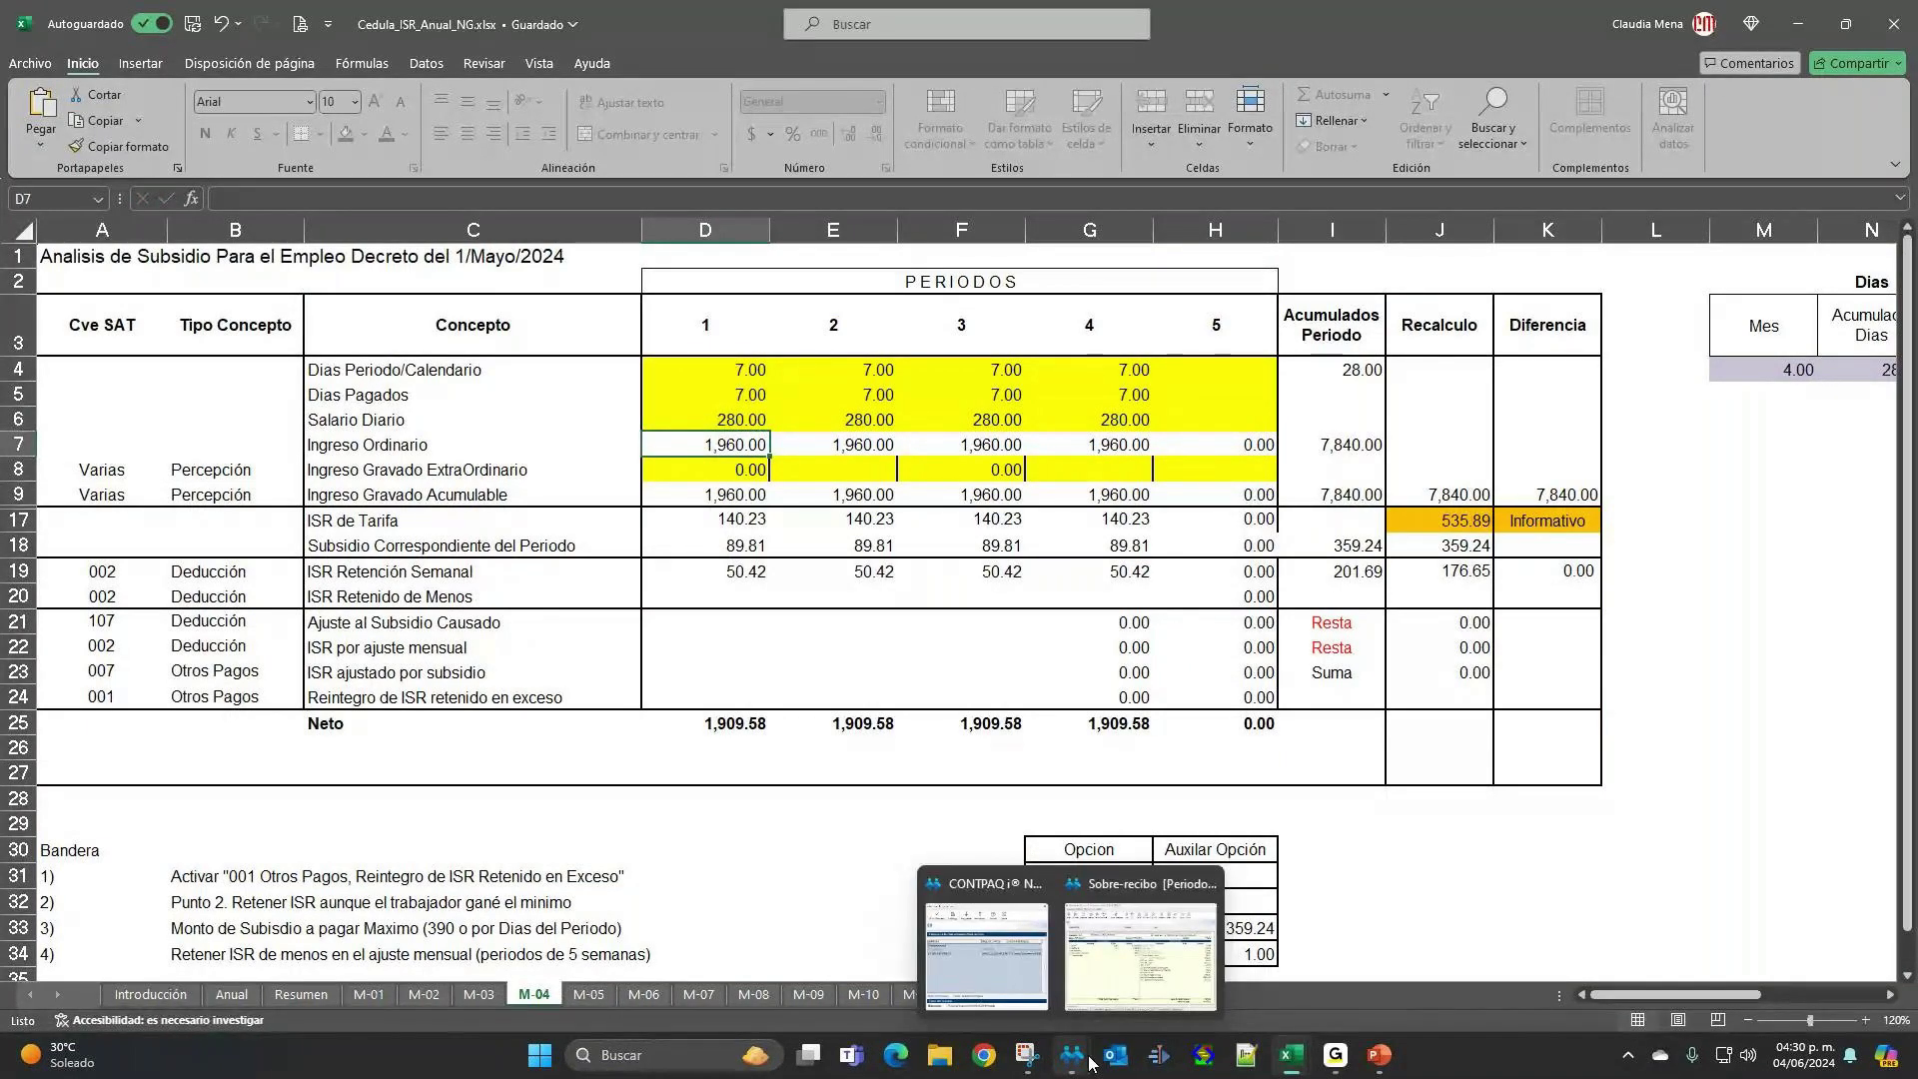
left_click(1701, 657)
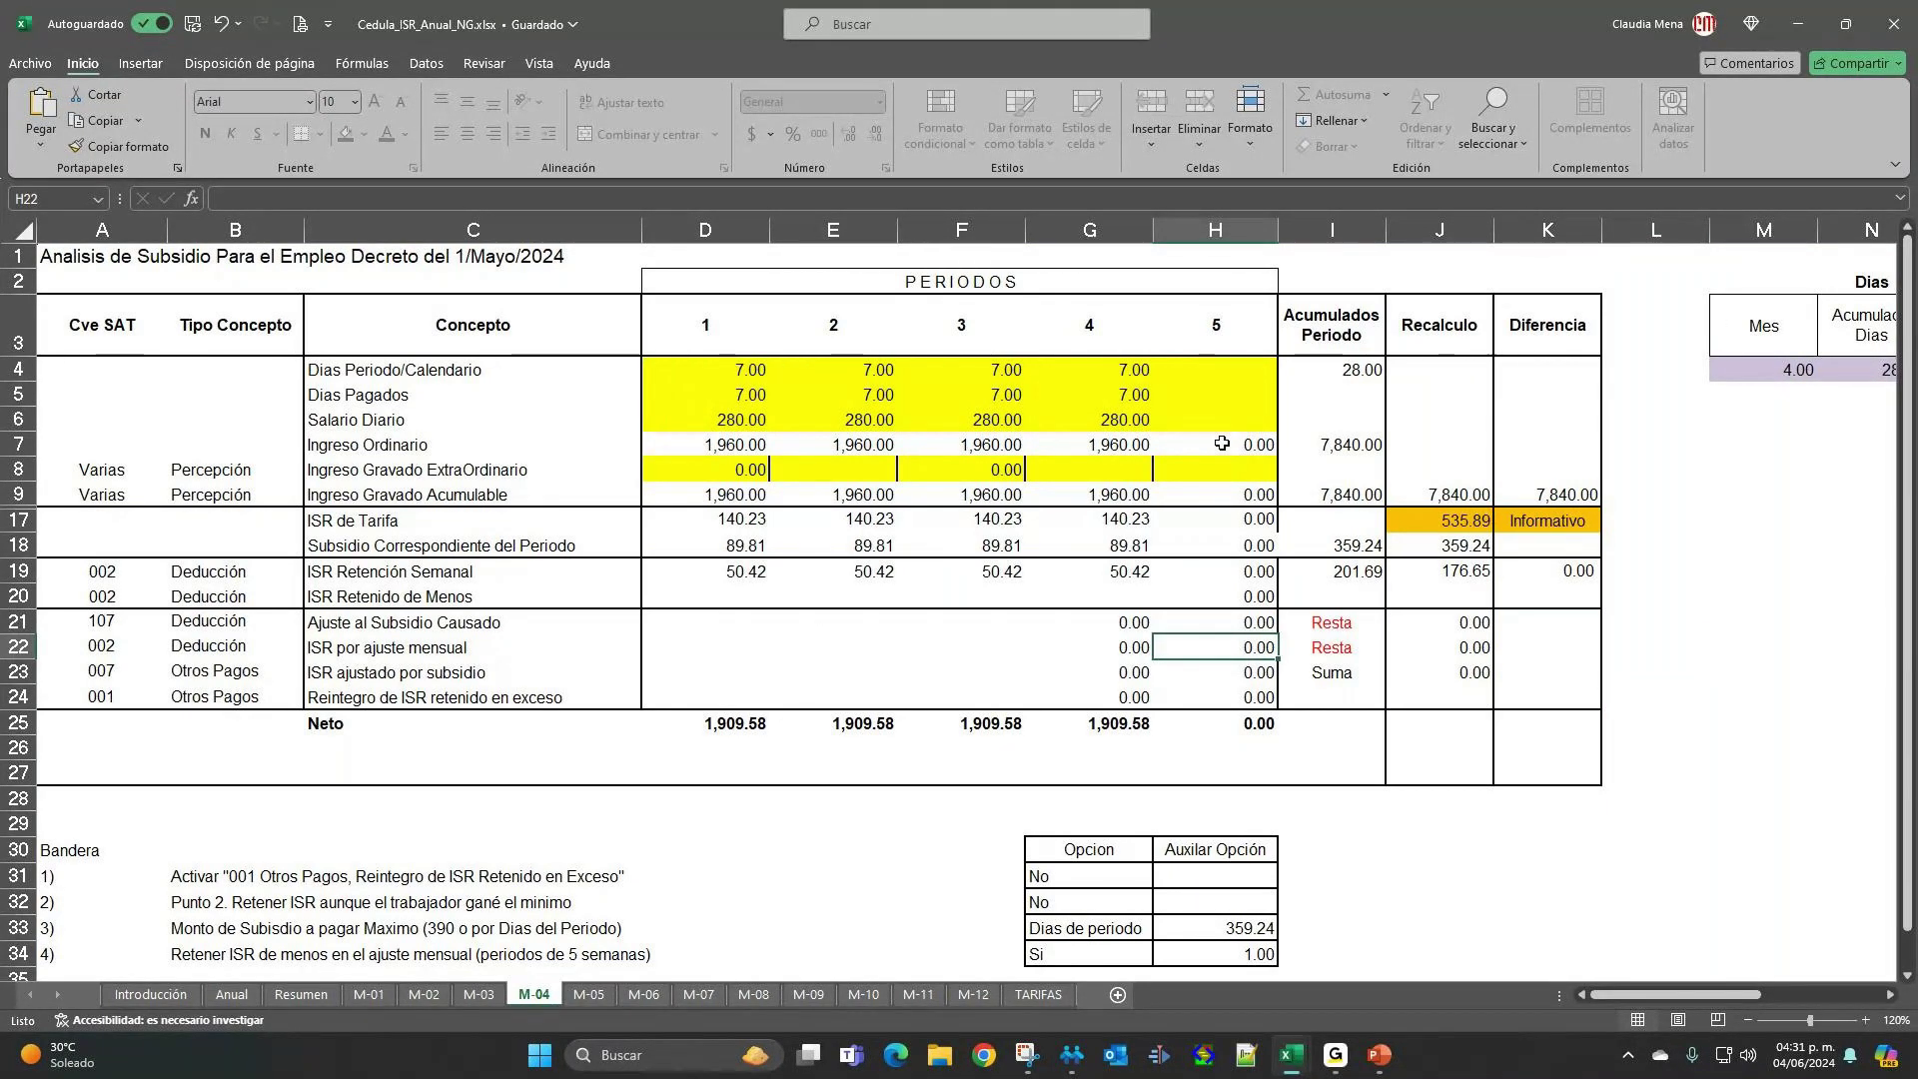
Set the period 1 daily salary on the M-04 sheet to 249 and check that period's subsidy.
left_click(755, 419)
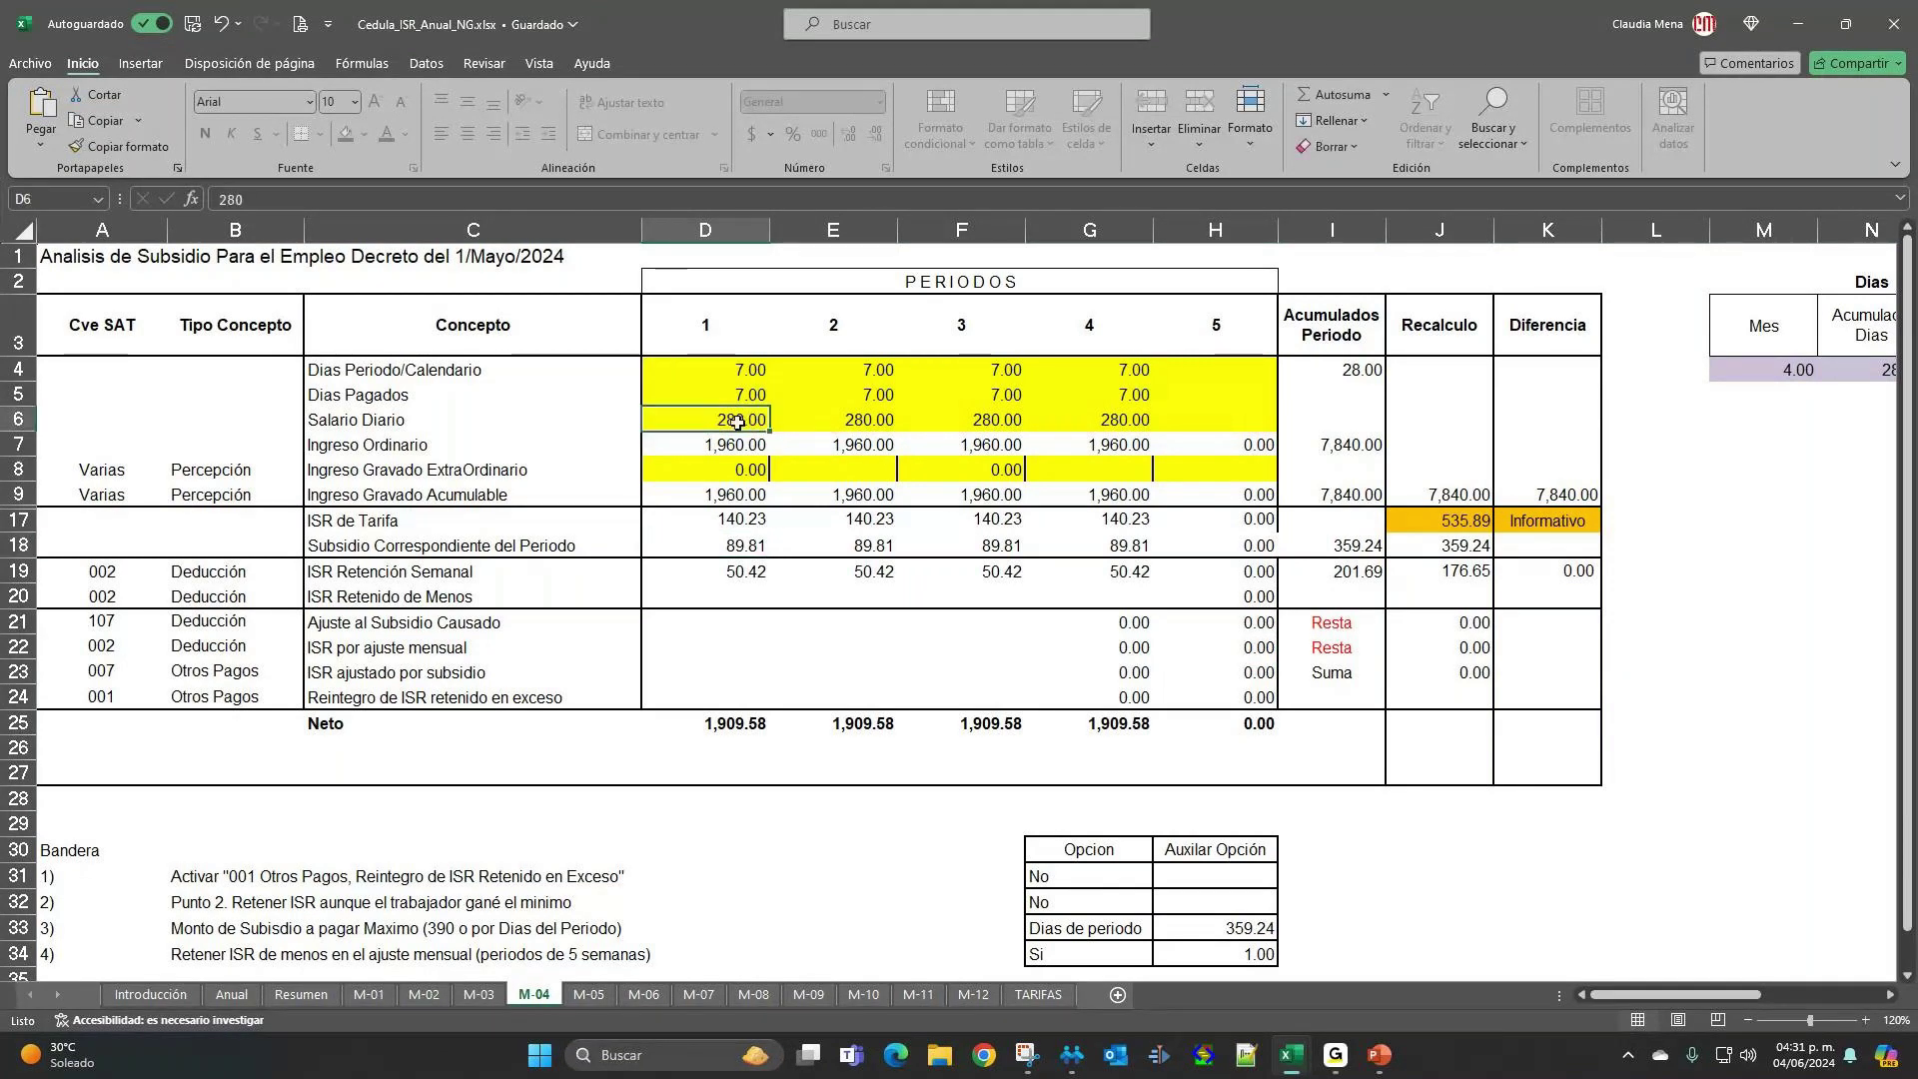
type("249")
key("Return")
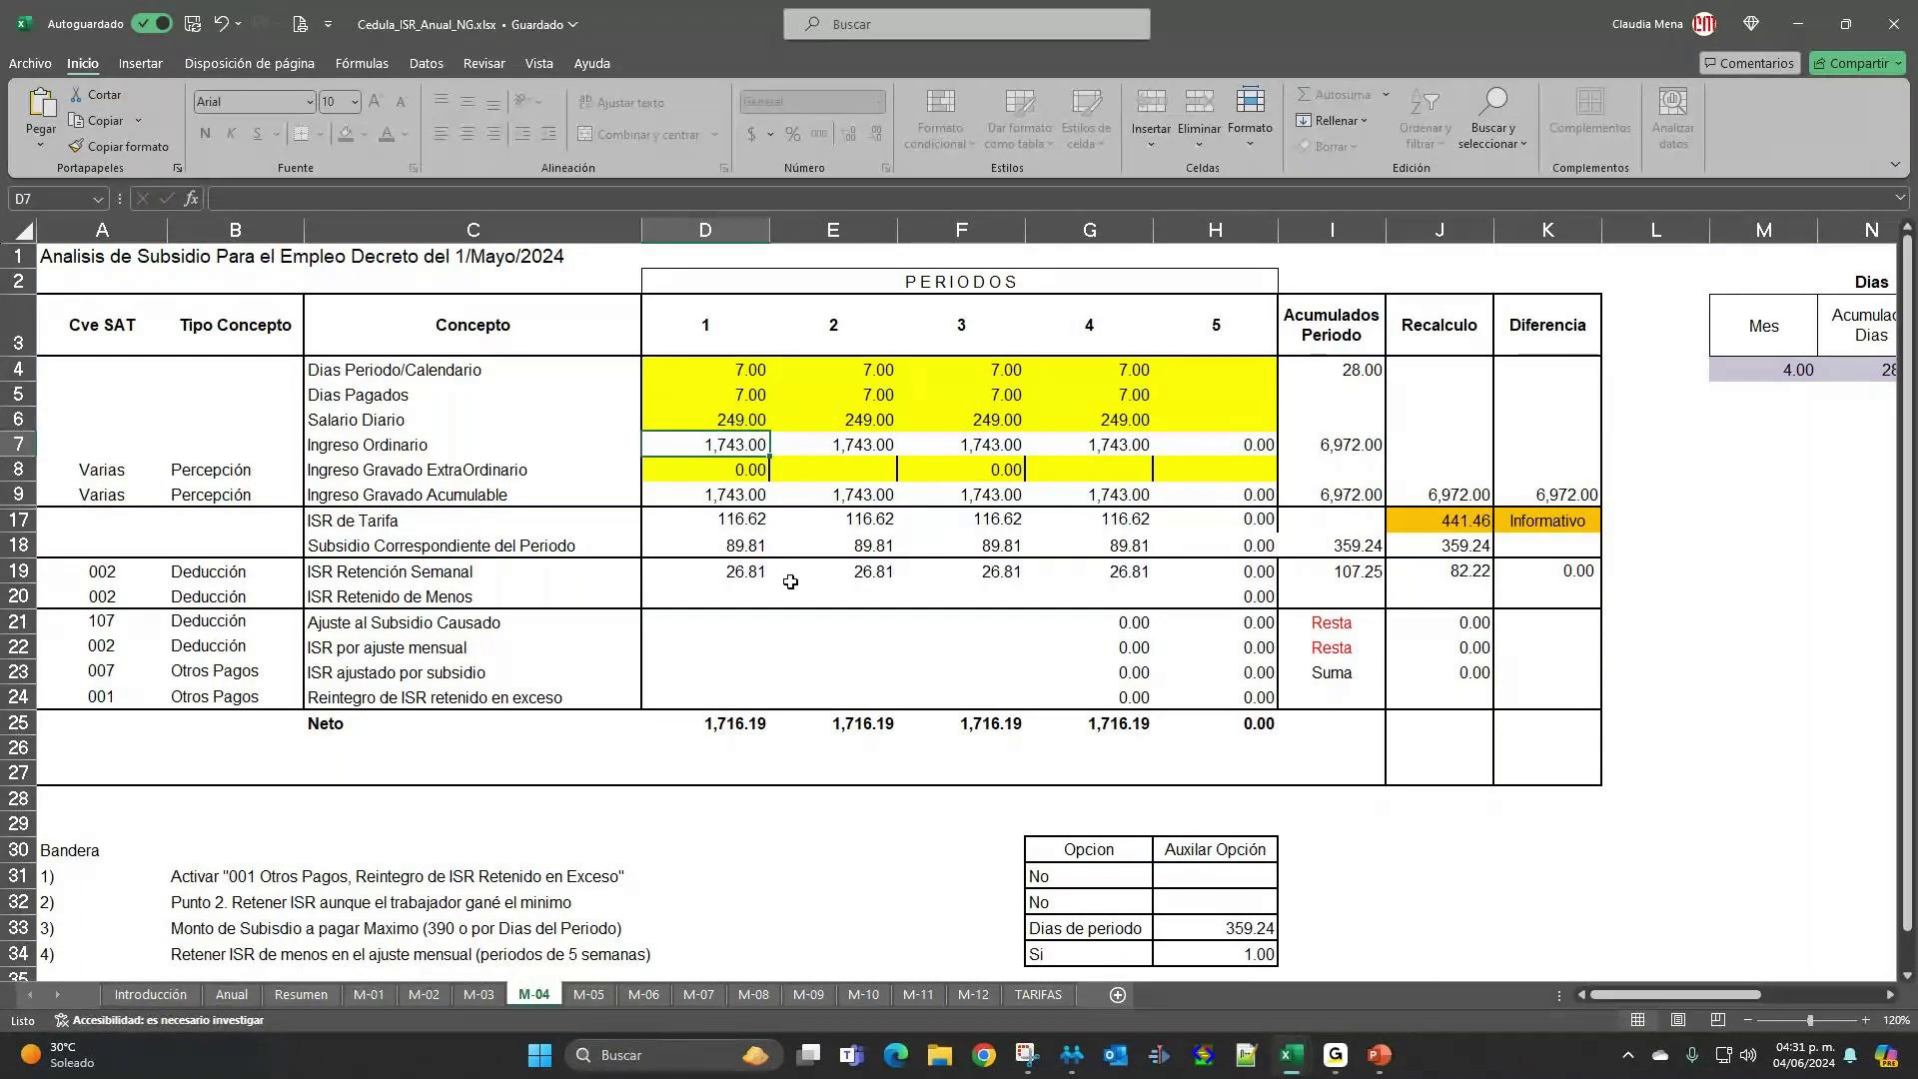
left_click(744, 545)
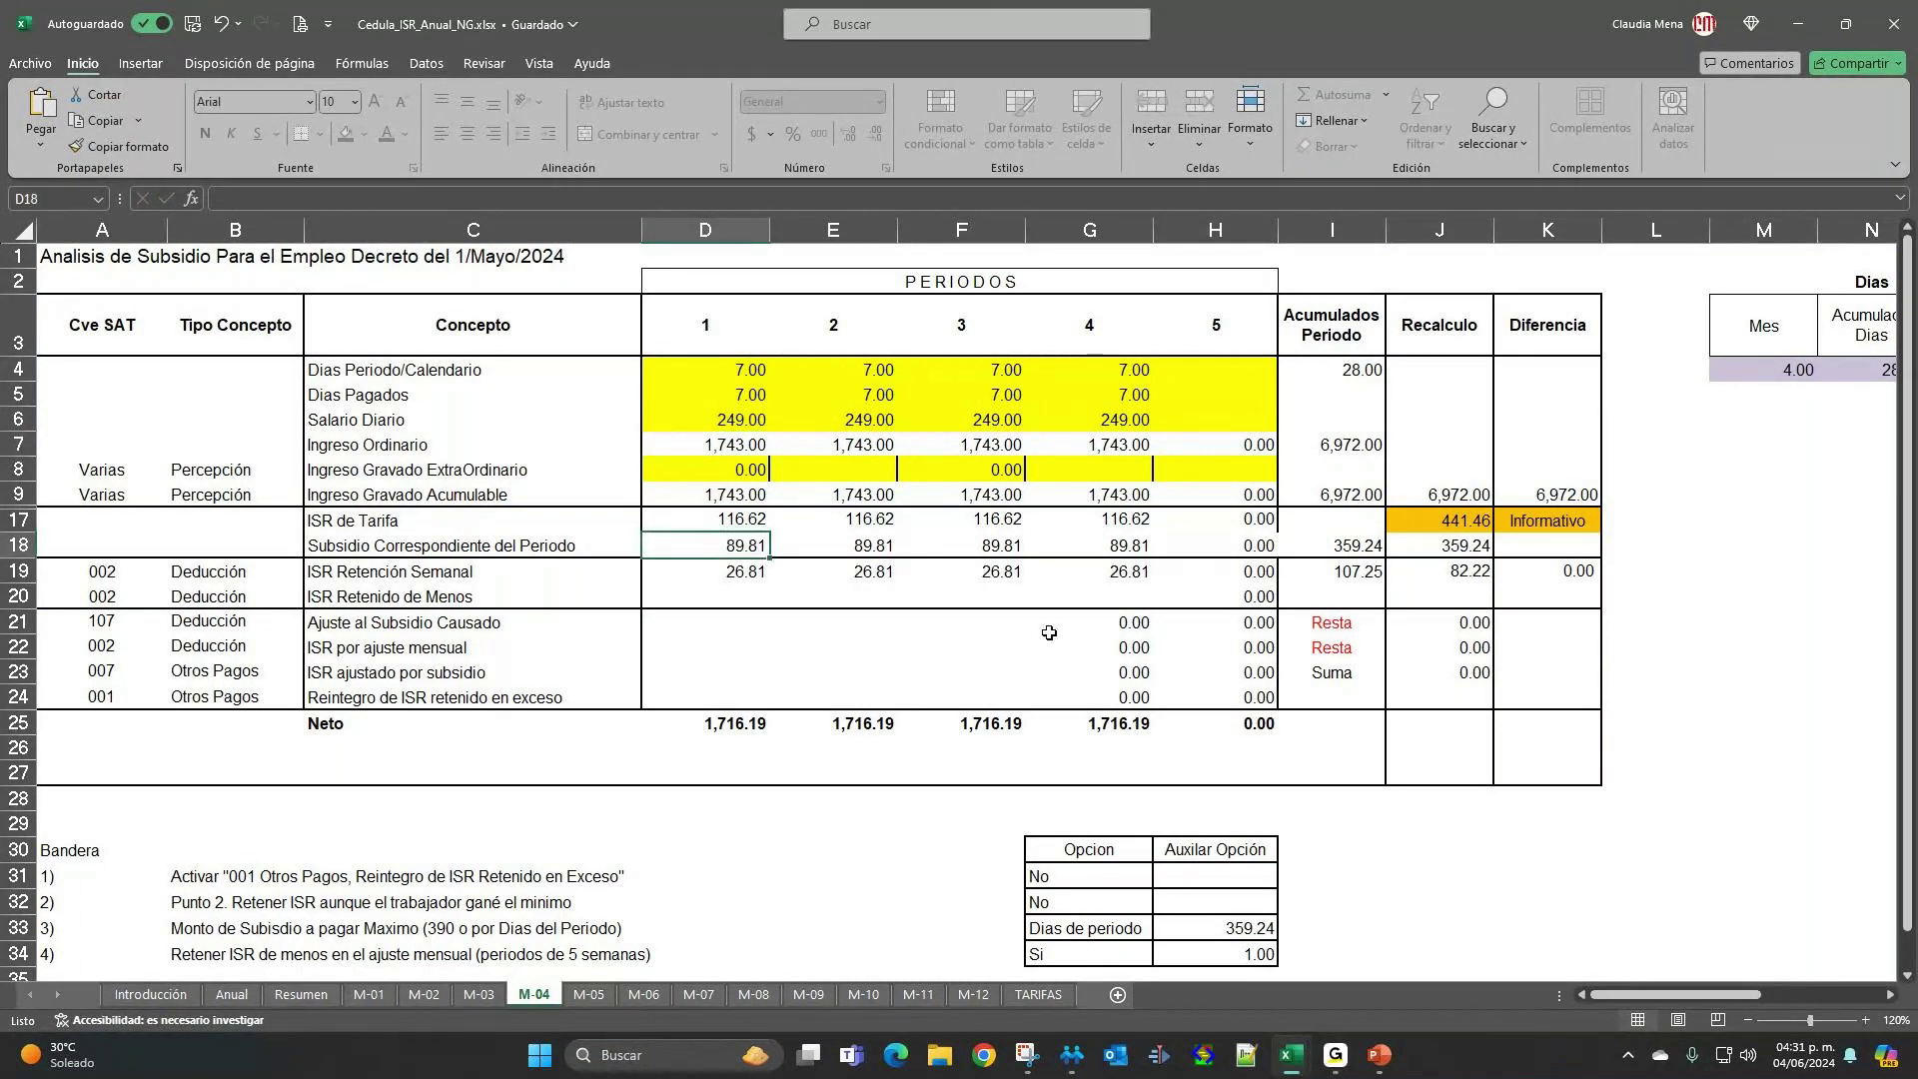
Set the period 1 daily salary on the M-04 sheet to 290 and select the subsidy amounts of periods 1 to 4.
left_click(745, 420)
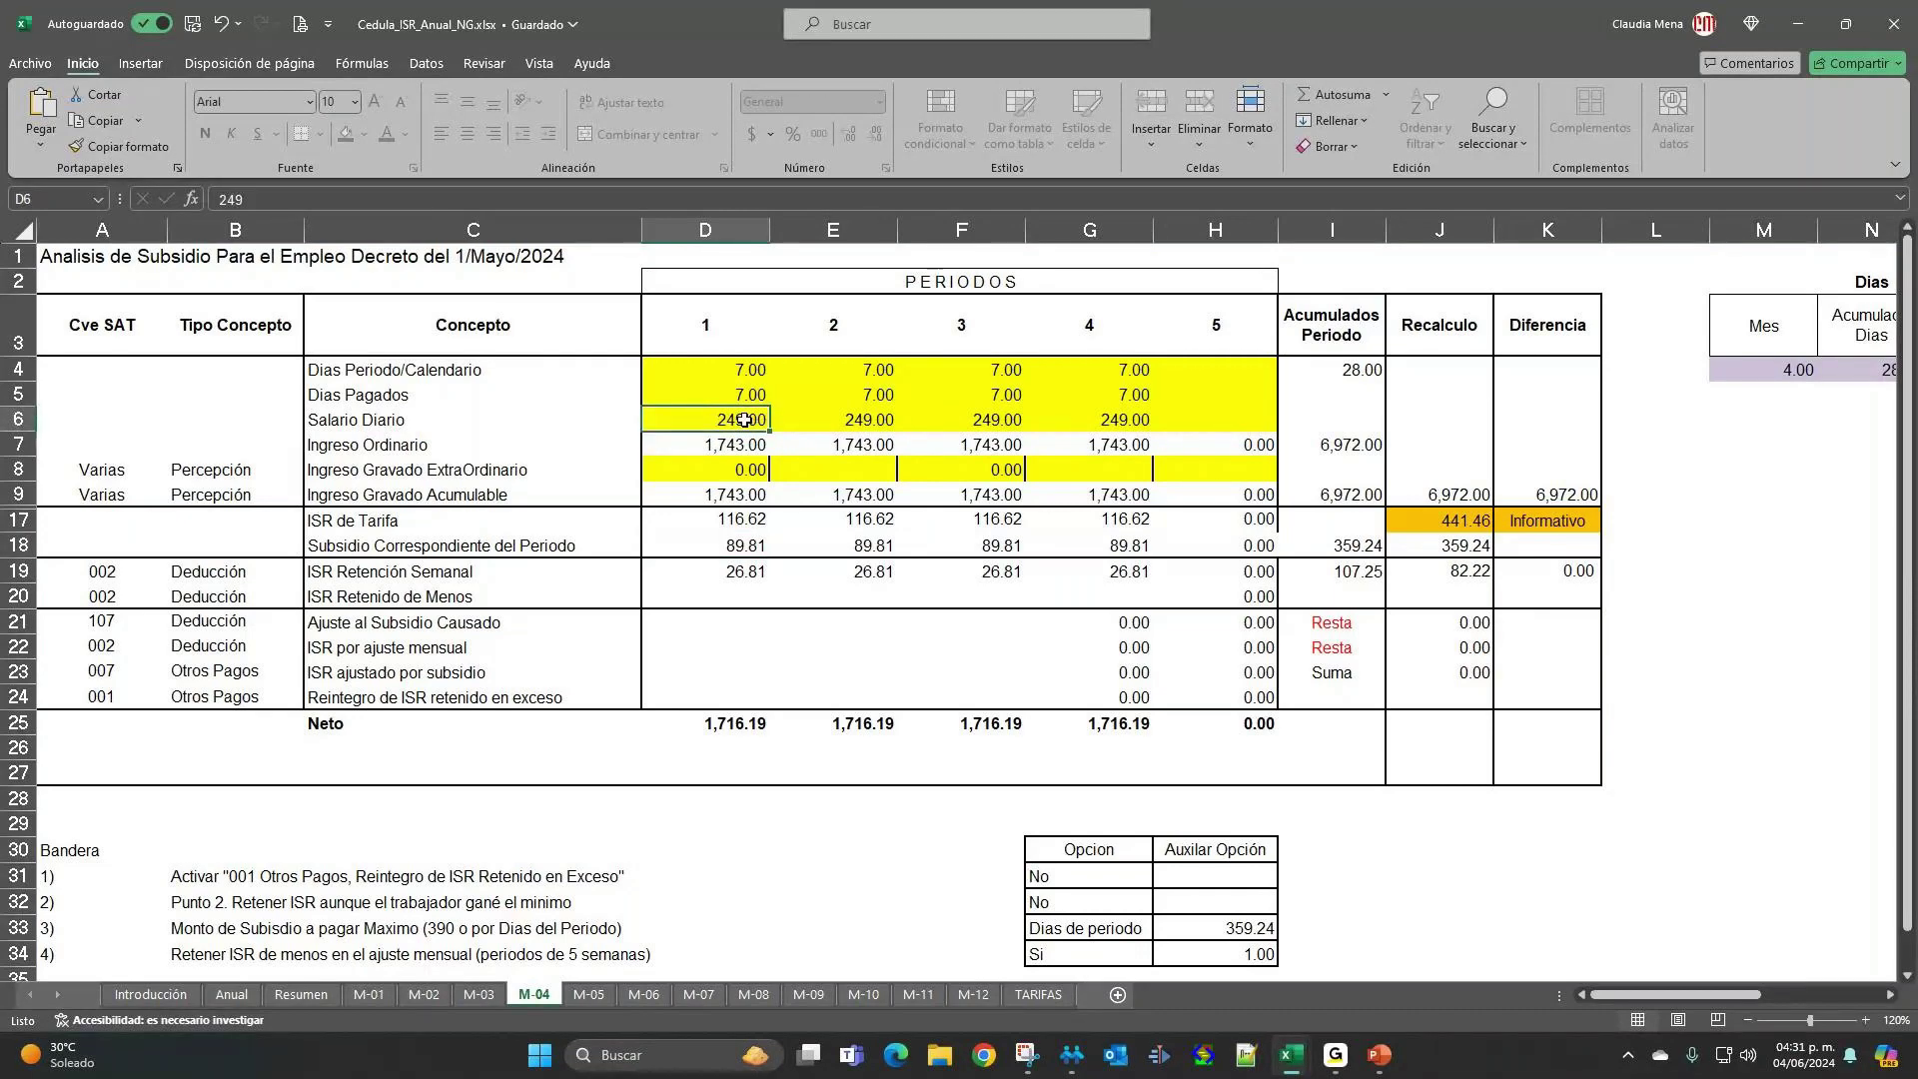
type("290")
left_click_drag(740, 545, 1139, 549)
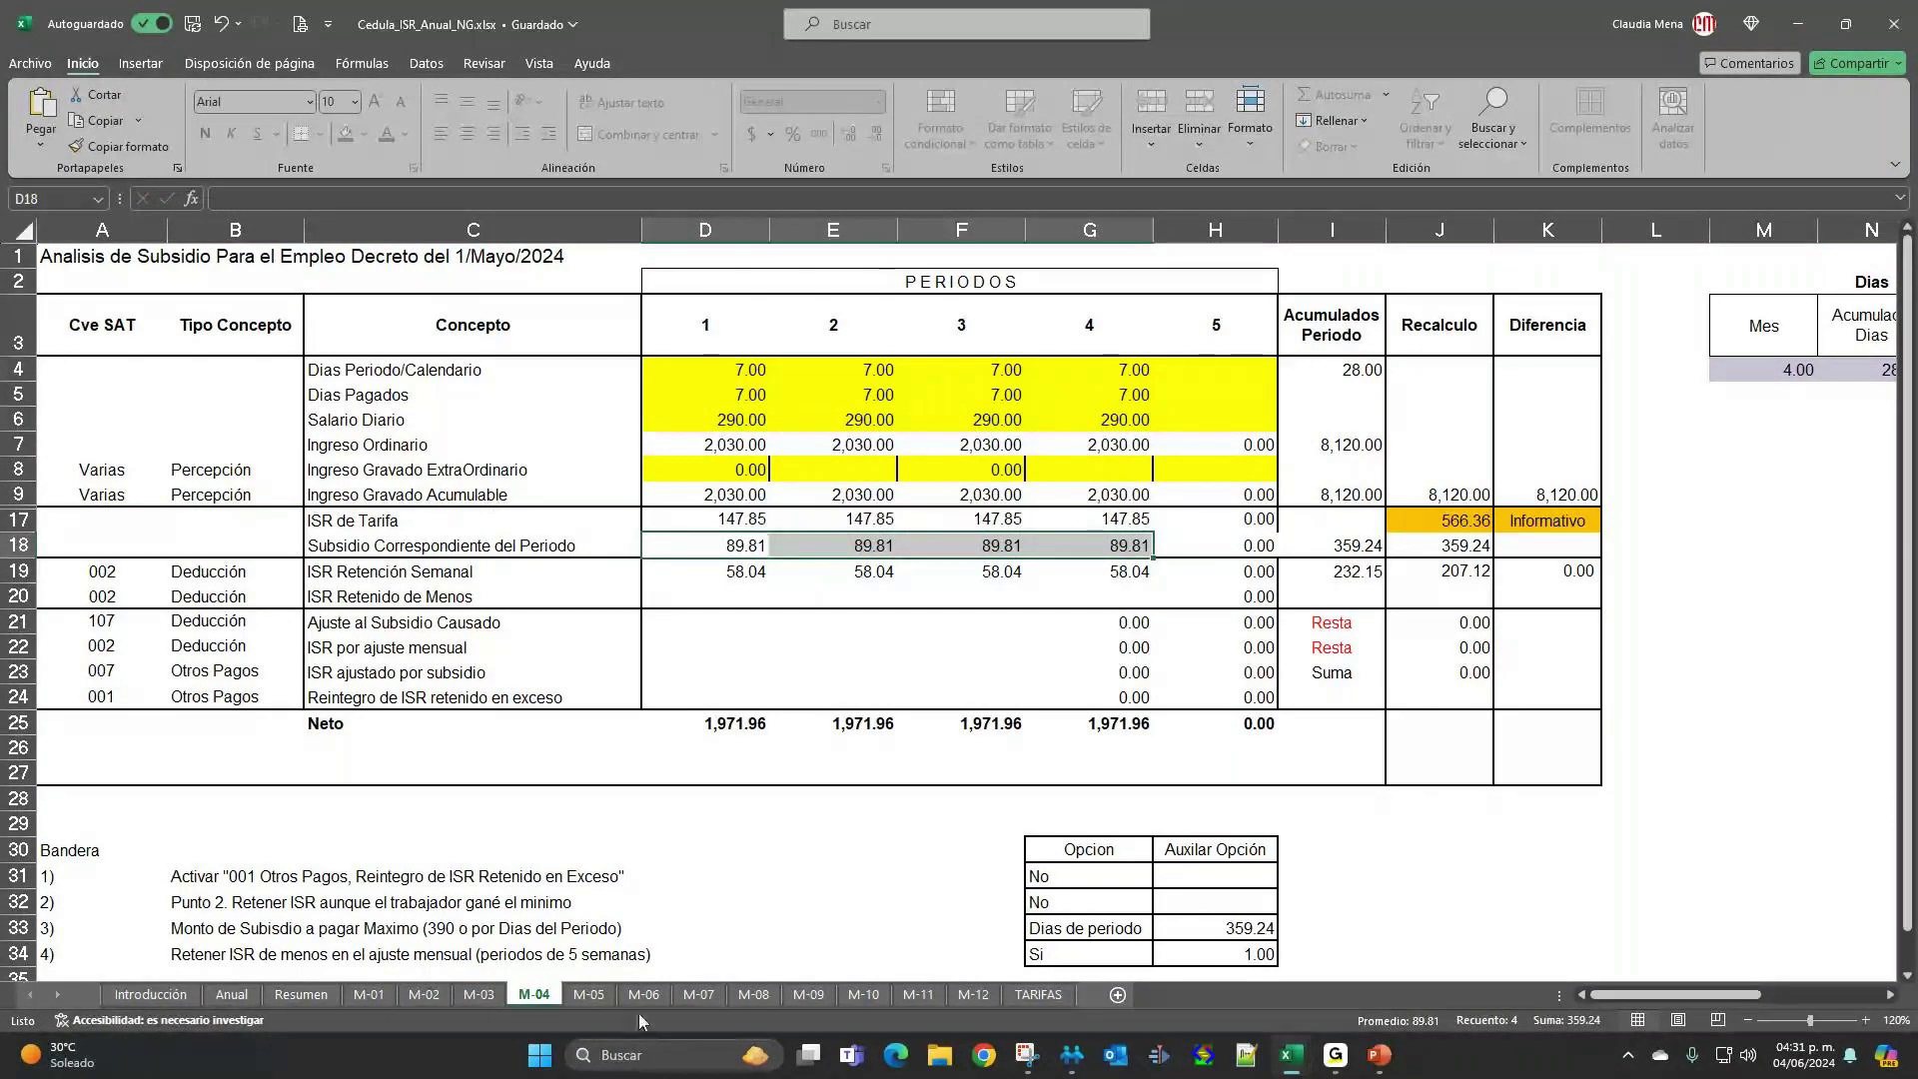
Search Windows for "calculadora" and open the Calculator app.
left_click(654, 1061)
type("c")
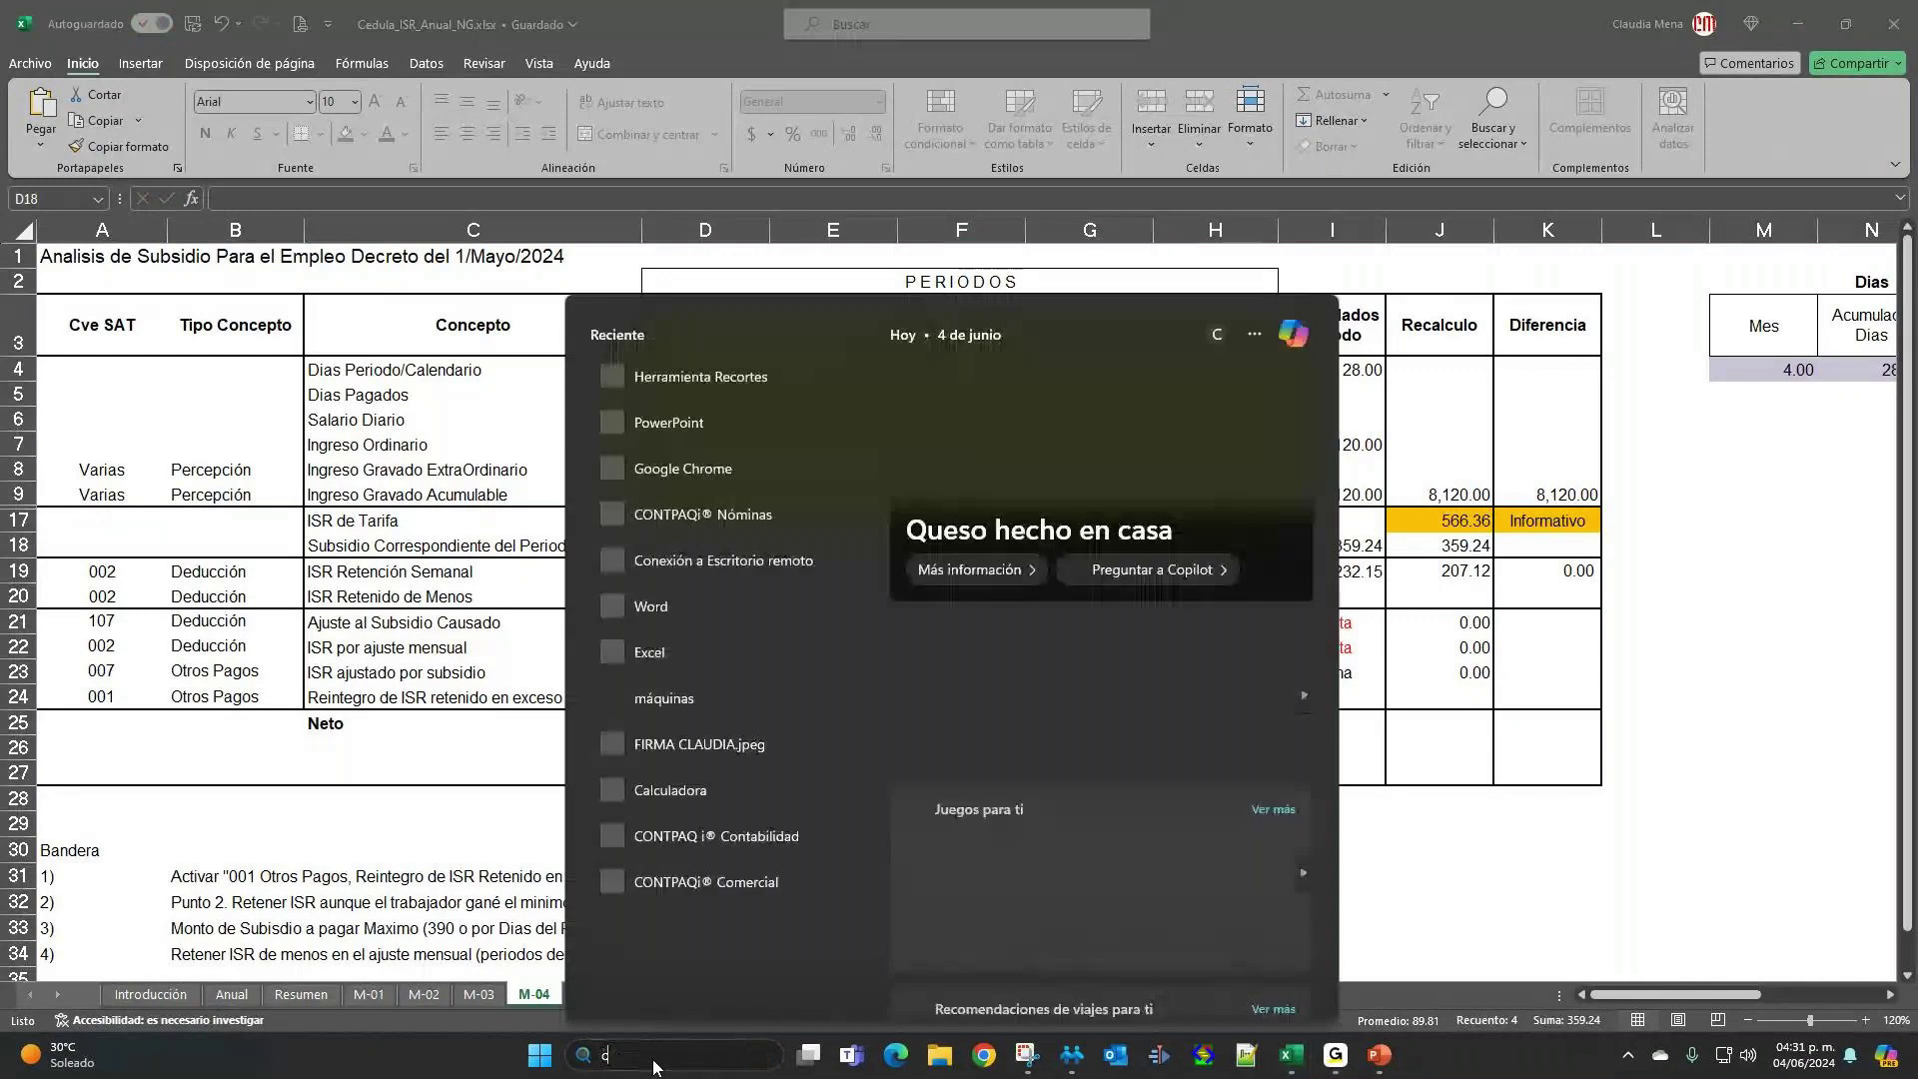
type("alculadora")
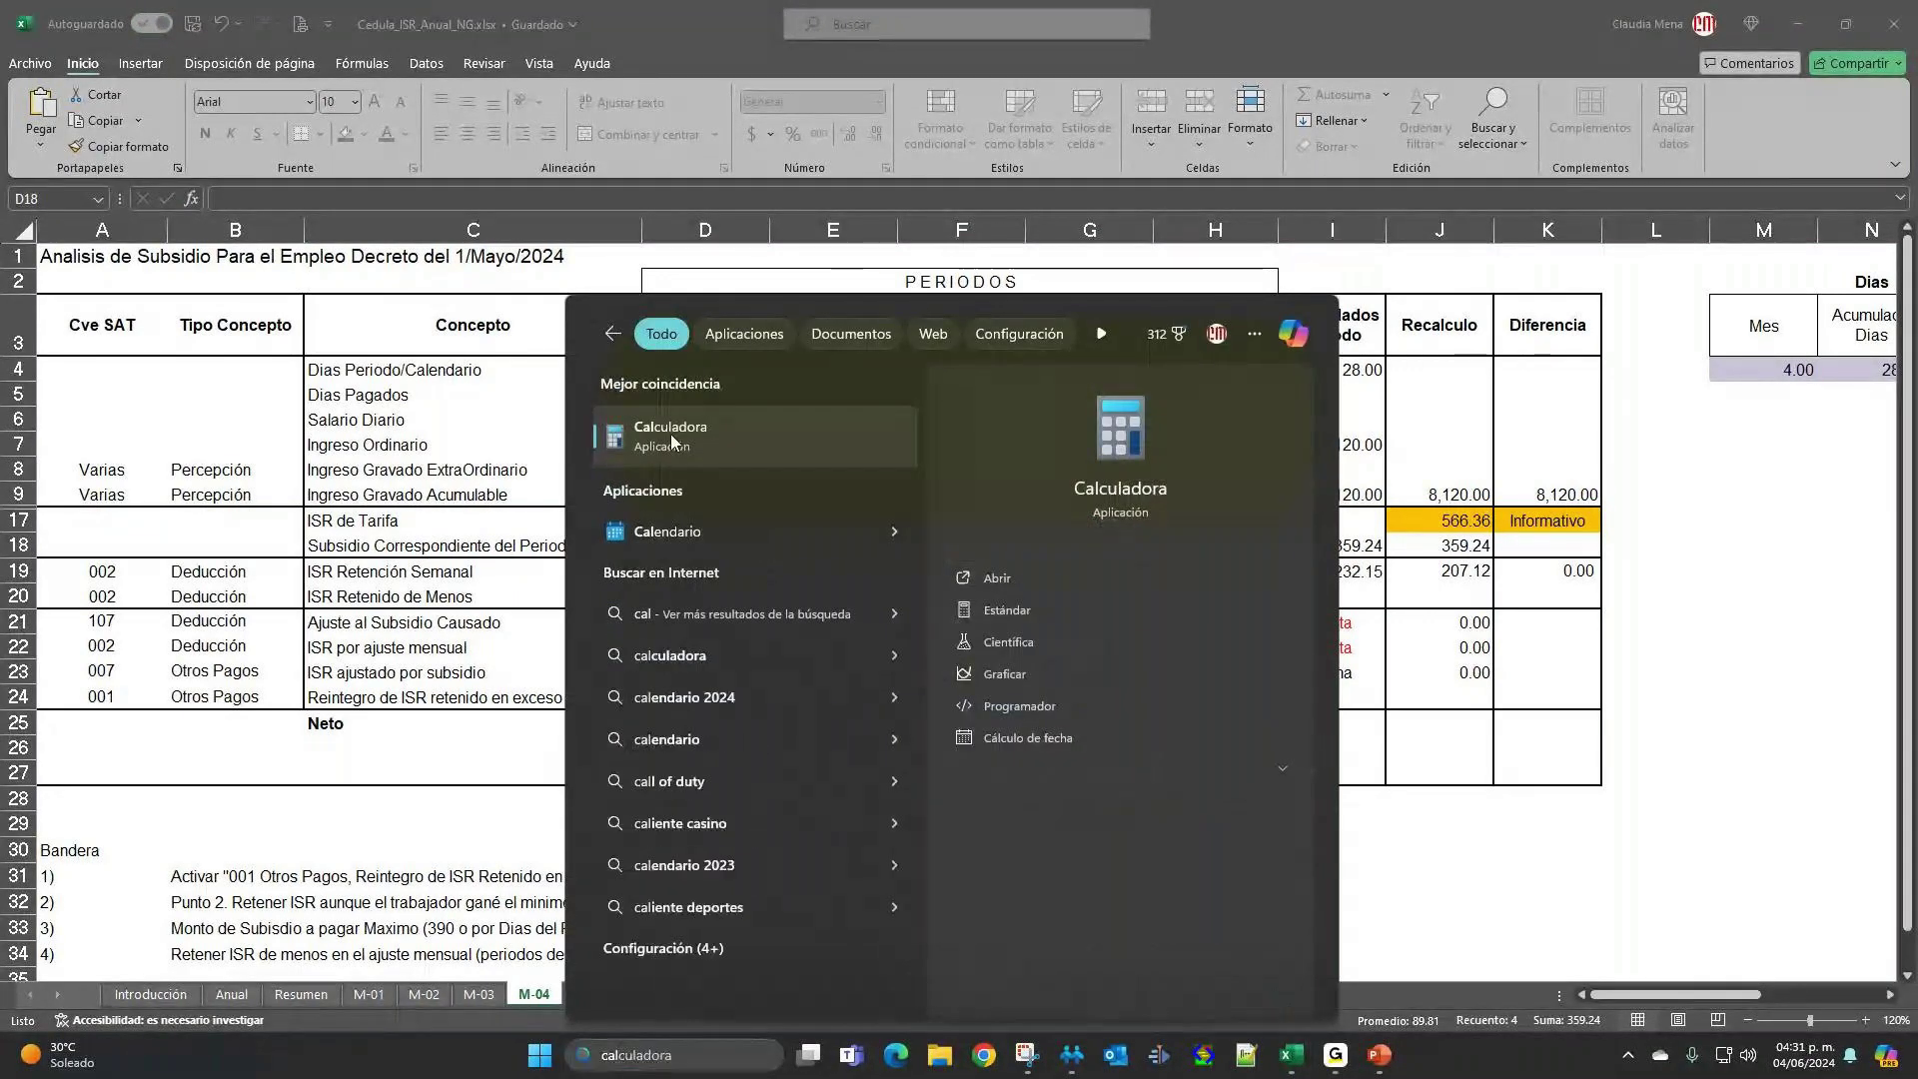
left_click(669, 433)
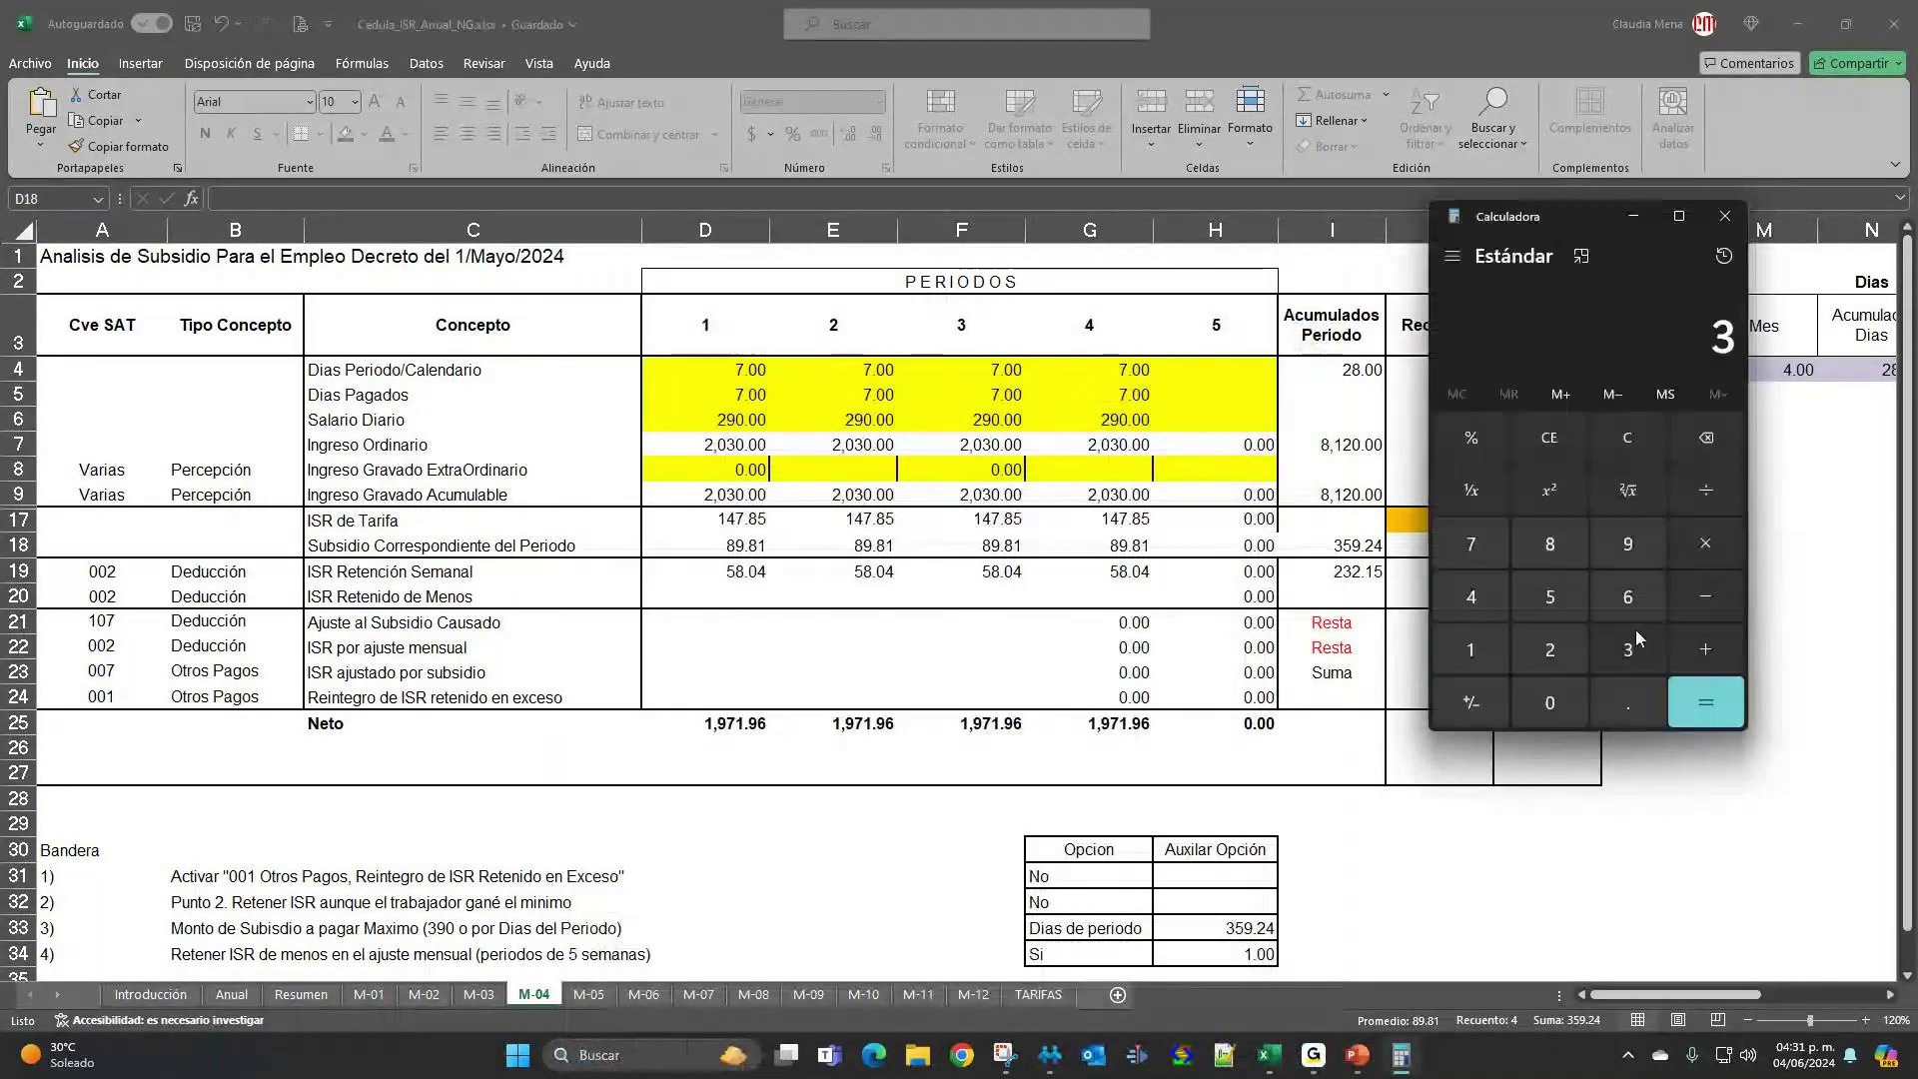
Calculate the weekly subsidy by dividing 390 by 30.4 and multiplying the result by 7.
key("3")
key("9")
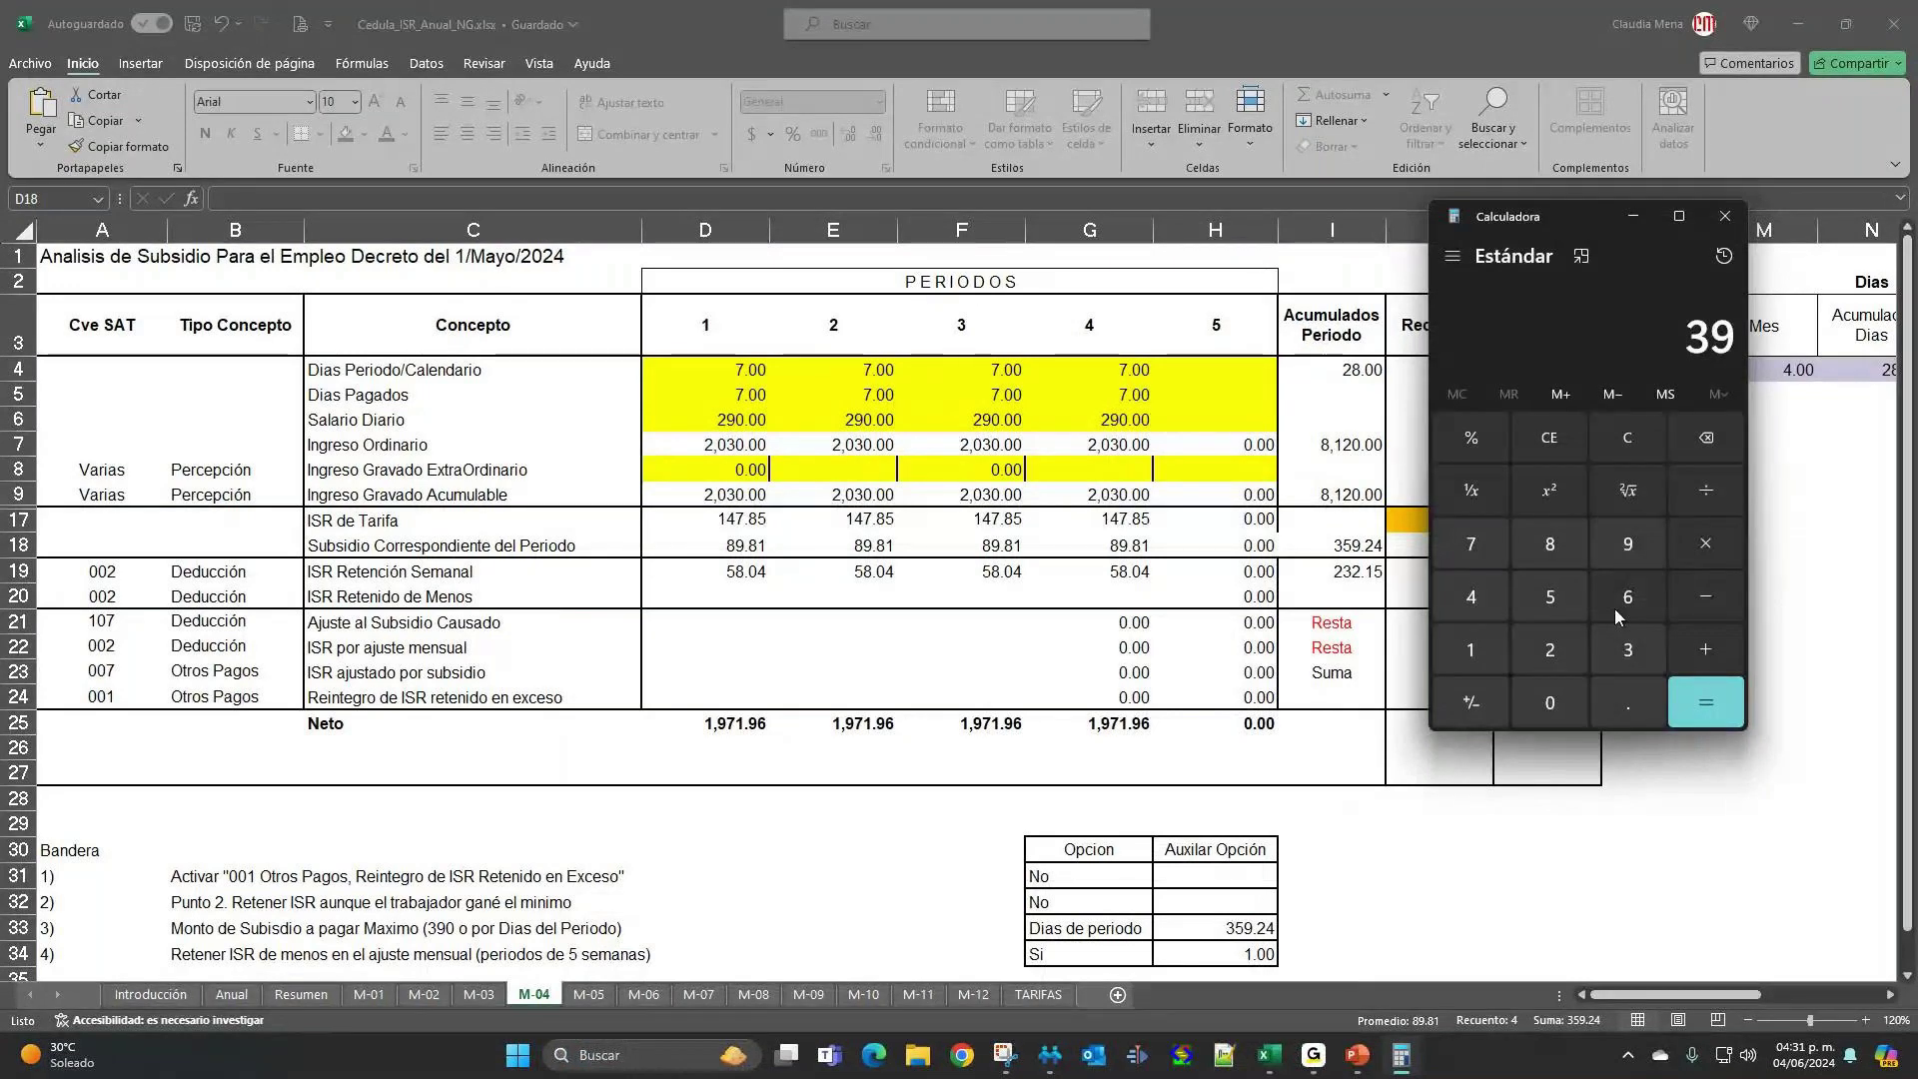
key("0")
key("slash")
left_click(1616, 658)
left_click(1549, 703)
left_click(1627, 703)
left_click(1479, 599)
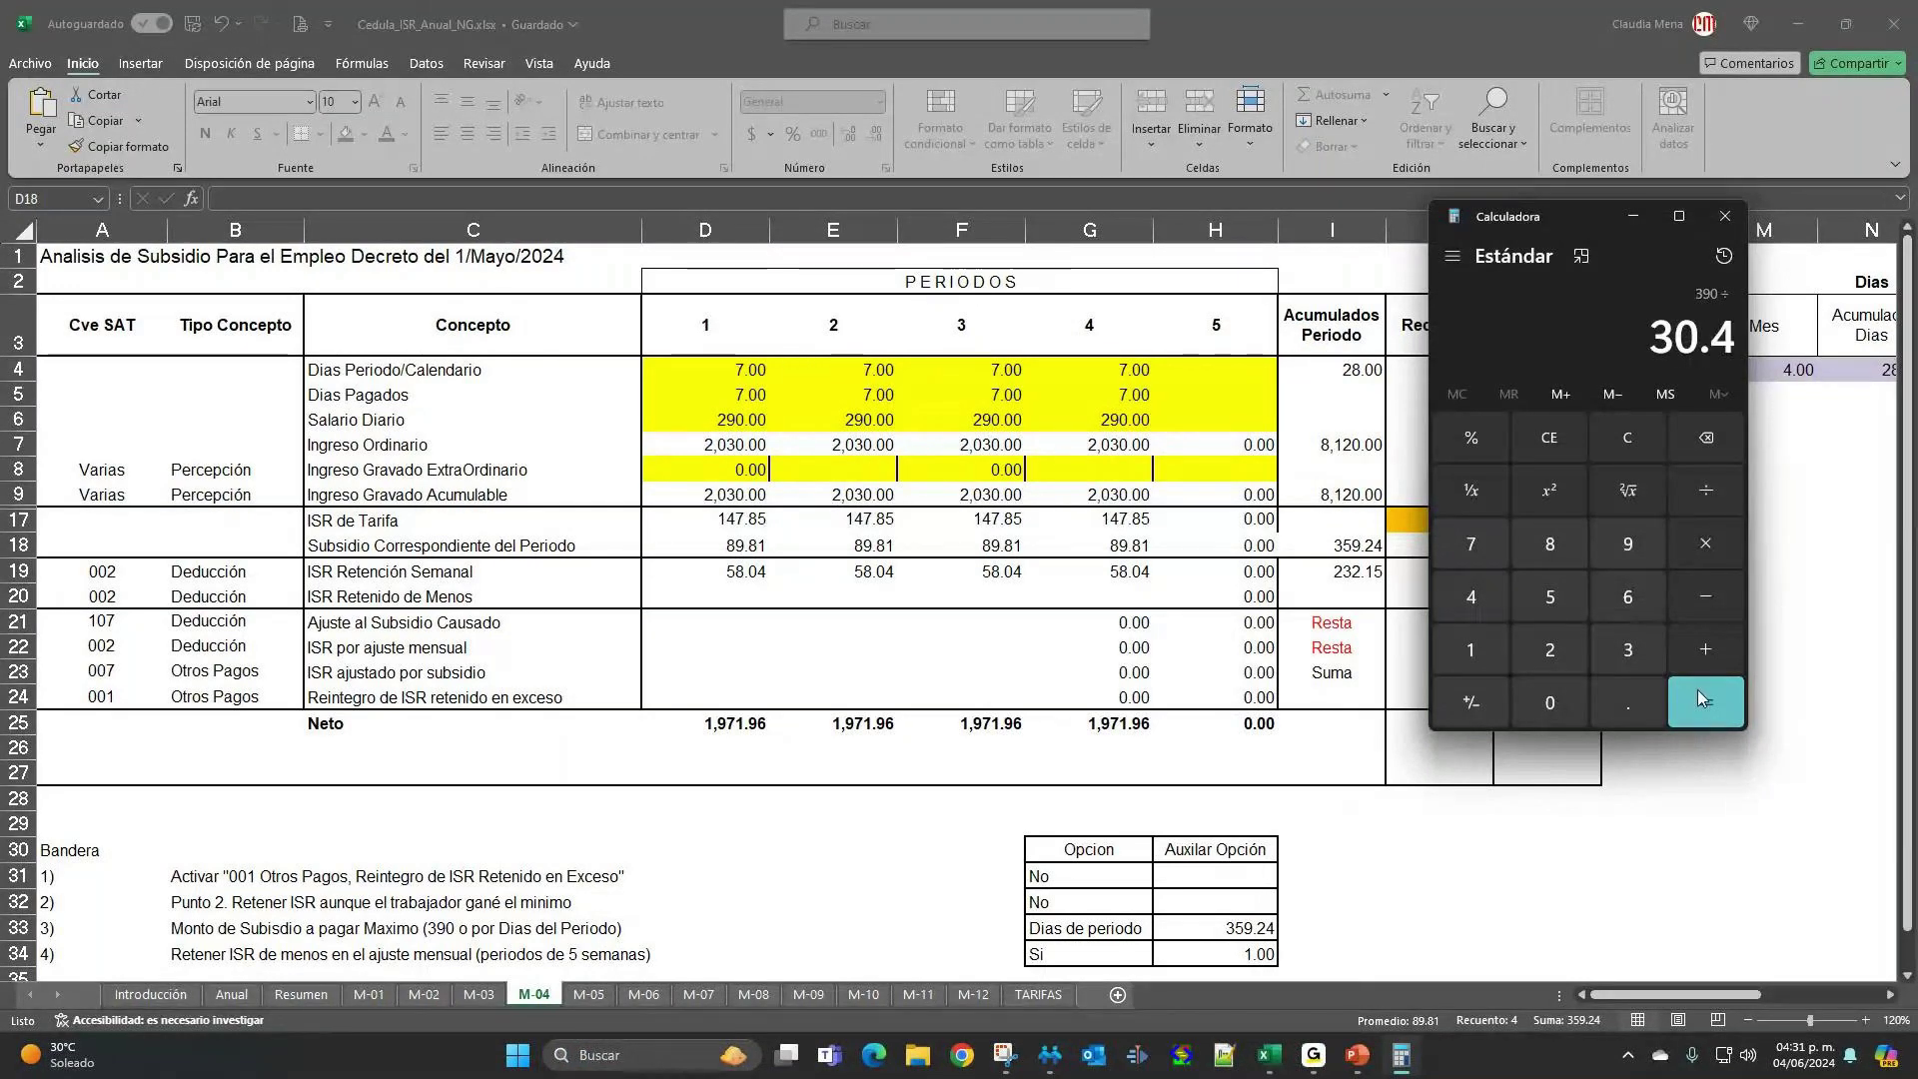
left_click(1698, 700)
left_click(1705, 544)
left_click(1470, 544)
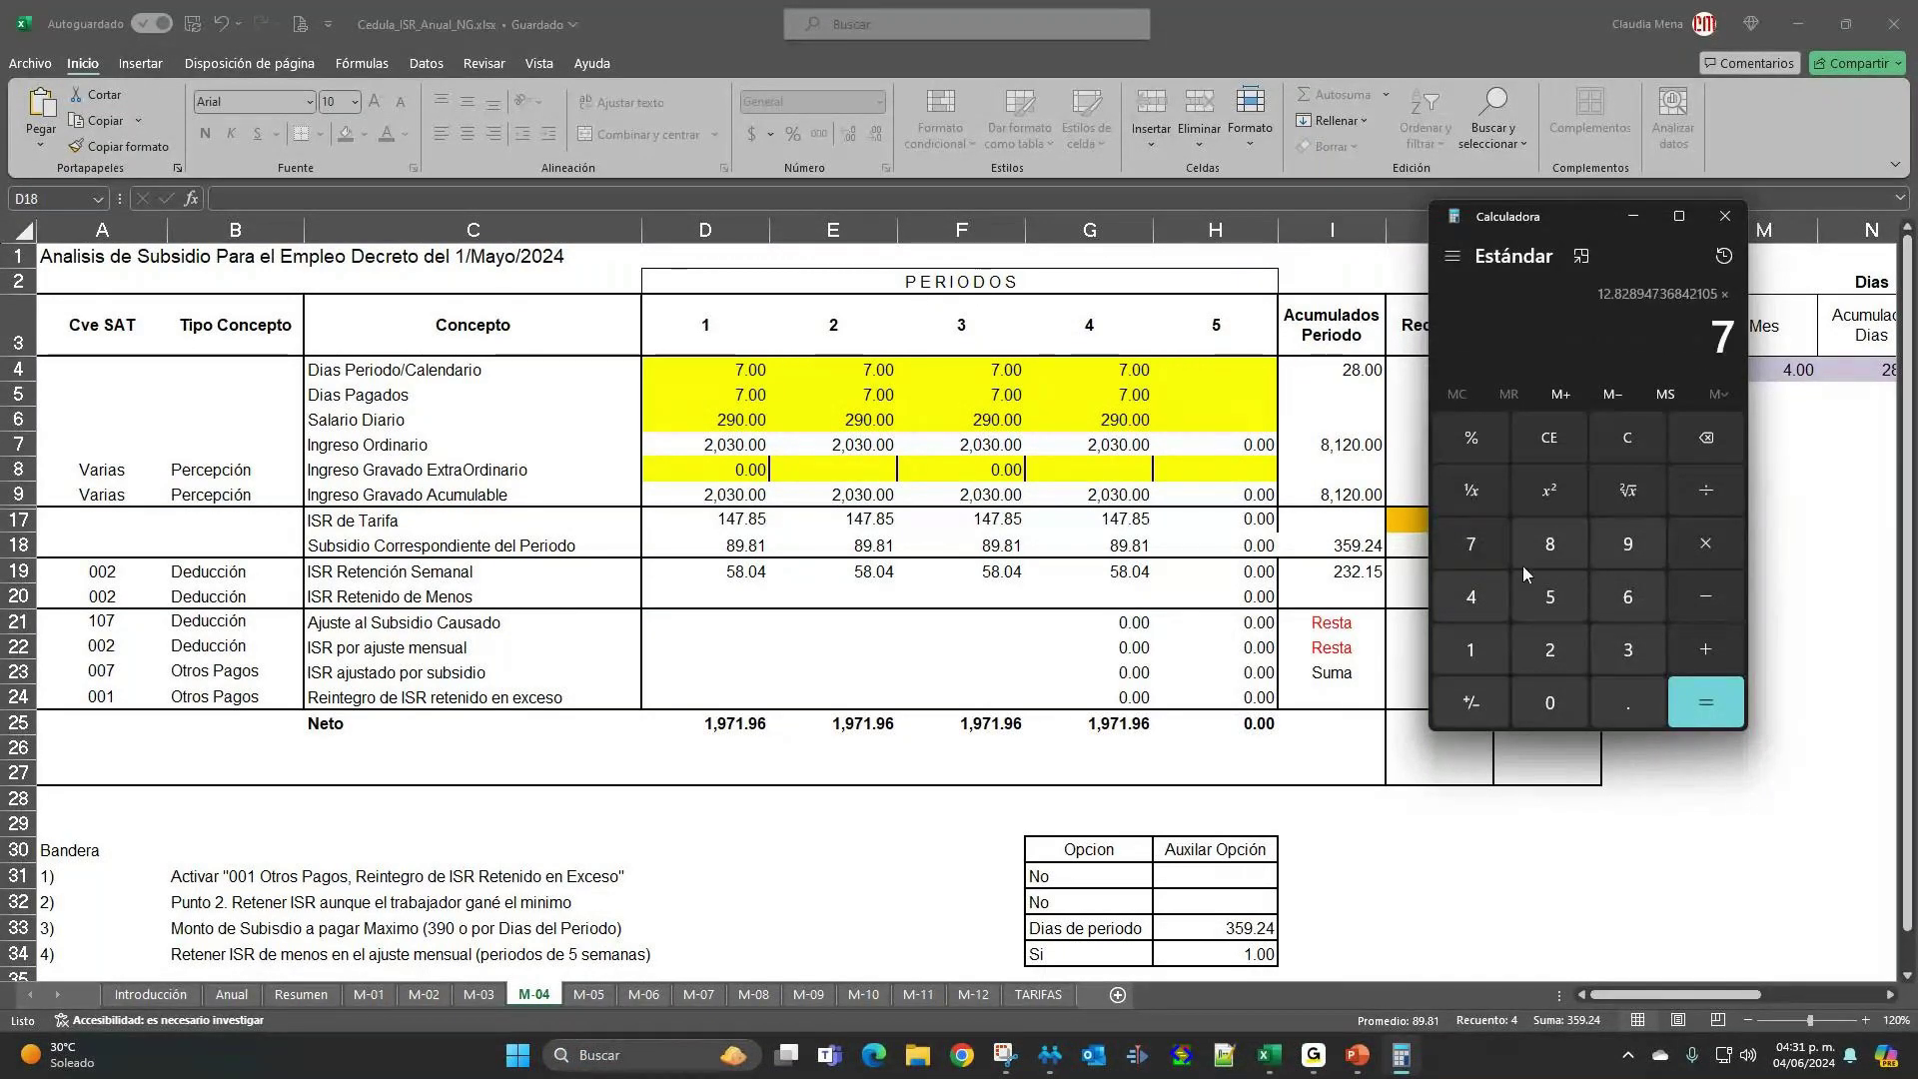
left_click(1705, 702)
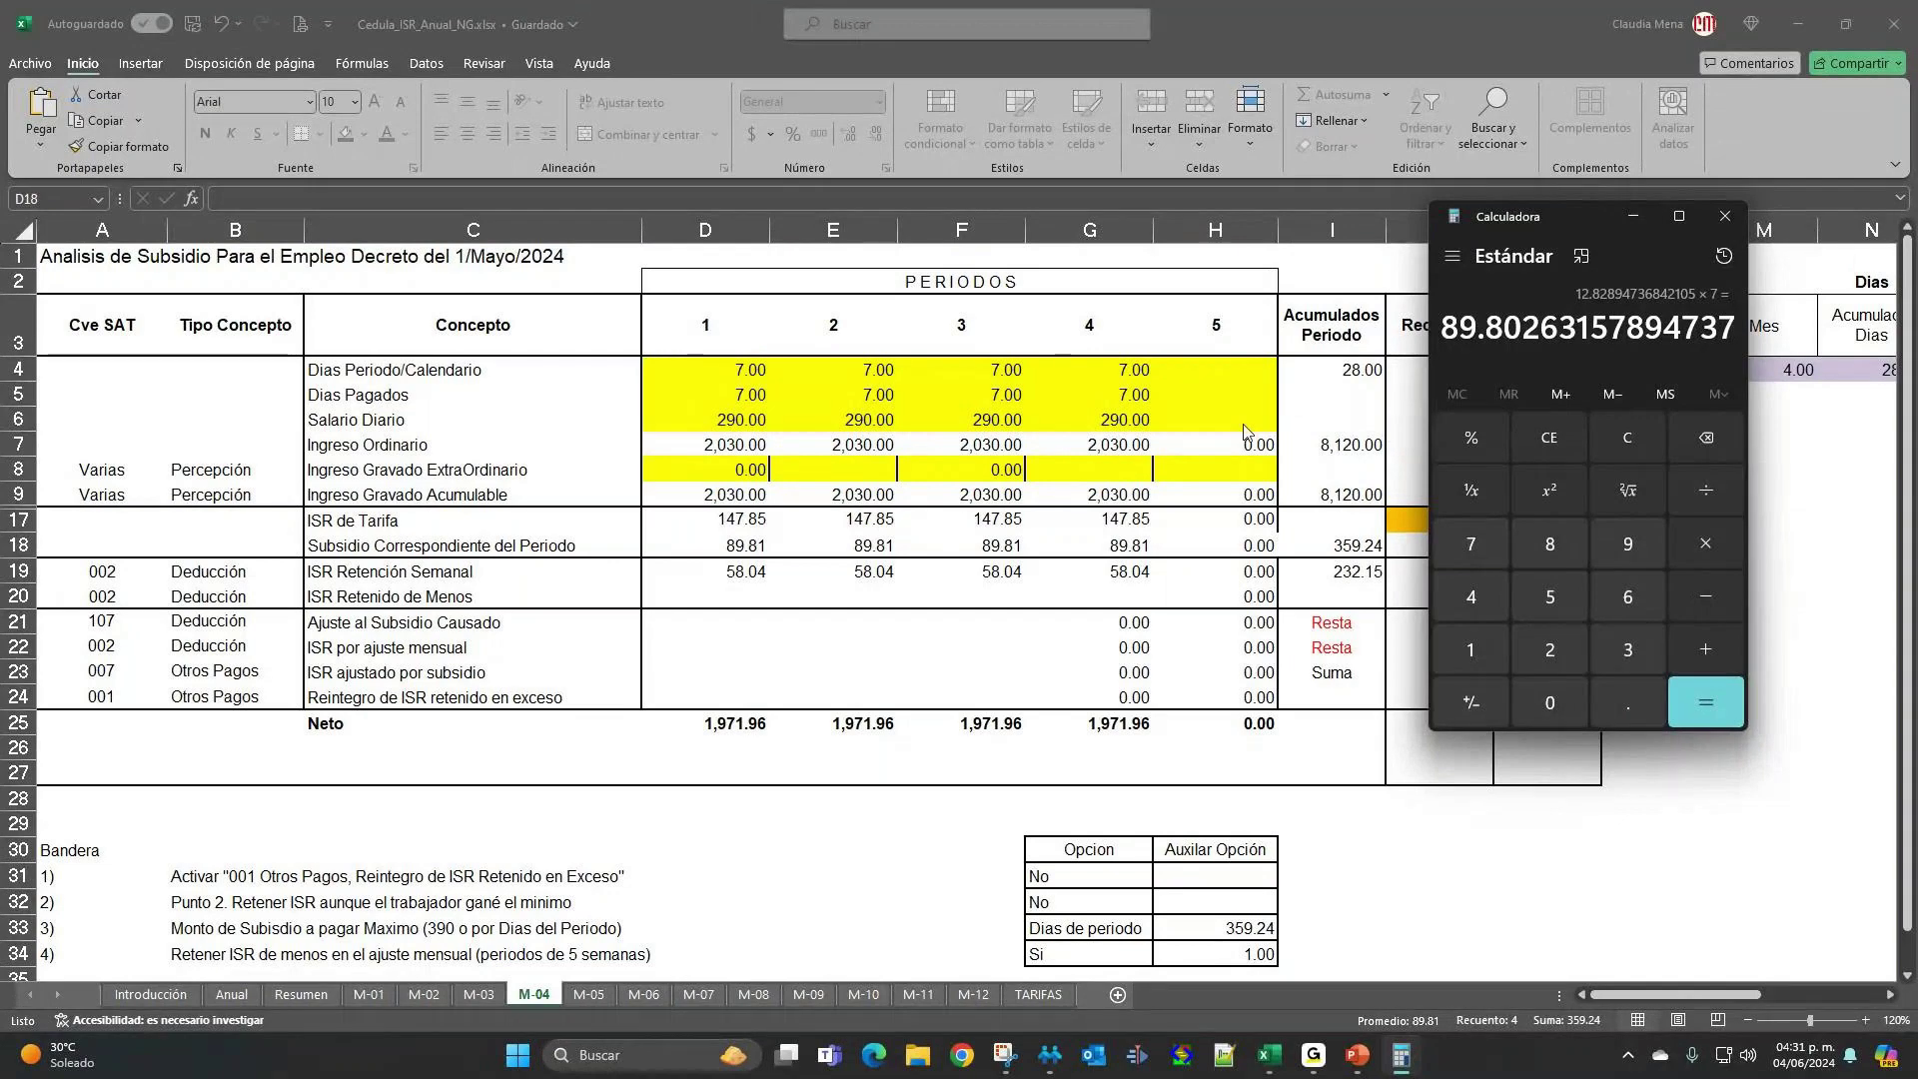
Back in the M-04 sheet, set the period 1 daily salary to 250 and select the subsidy amounts of periods 1 to 4.
left_click(1633, 216)
left_click(715, 433)
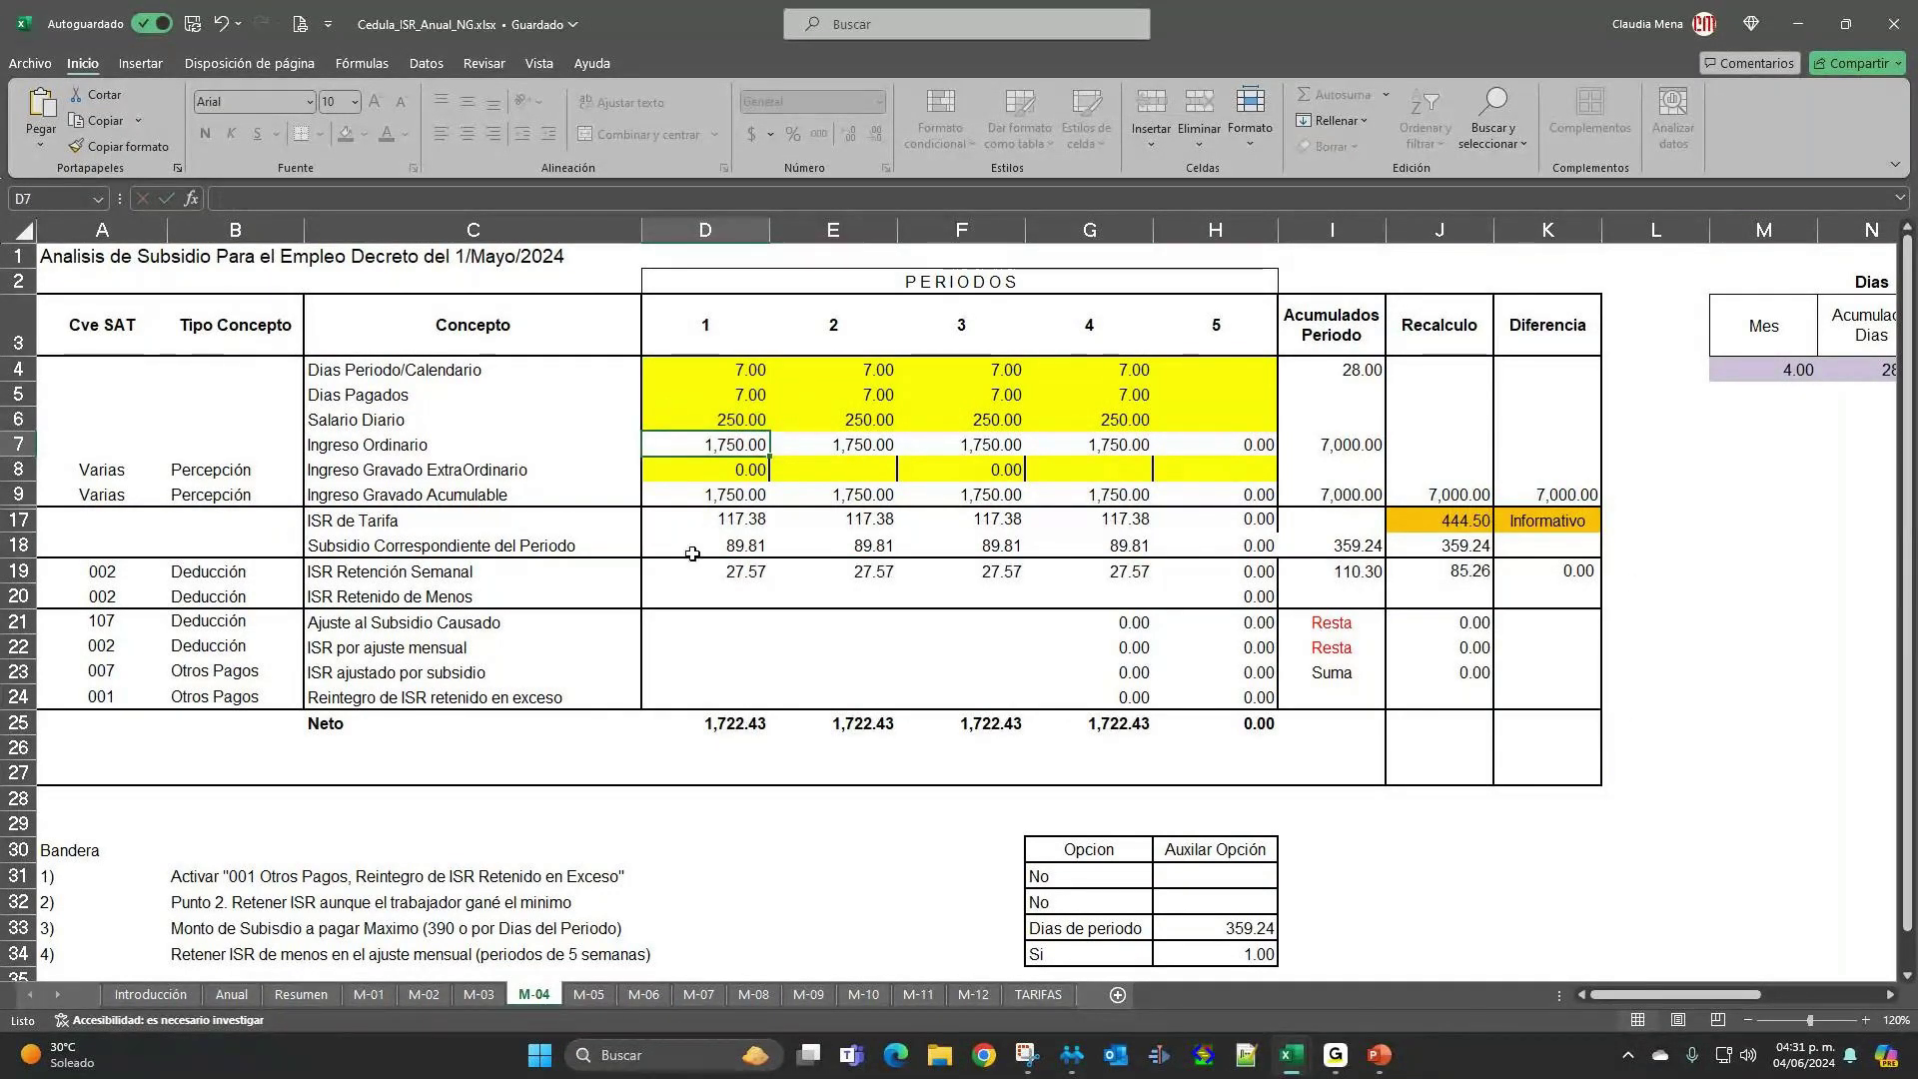
left_click_drag(695, 546, 1127, 549)
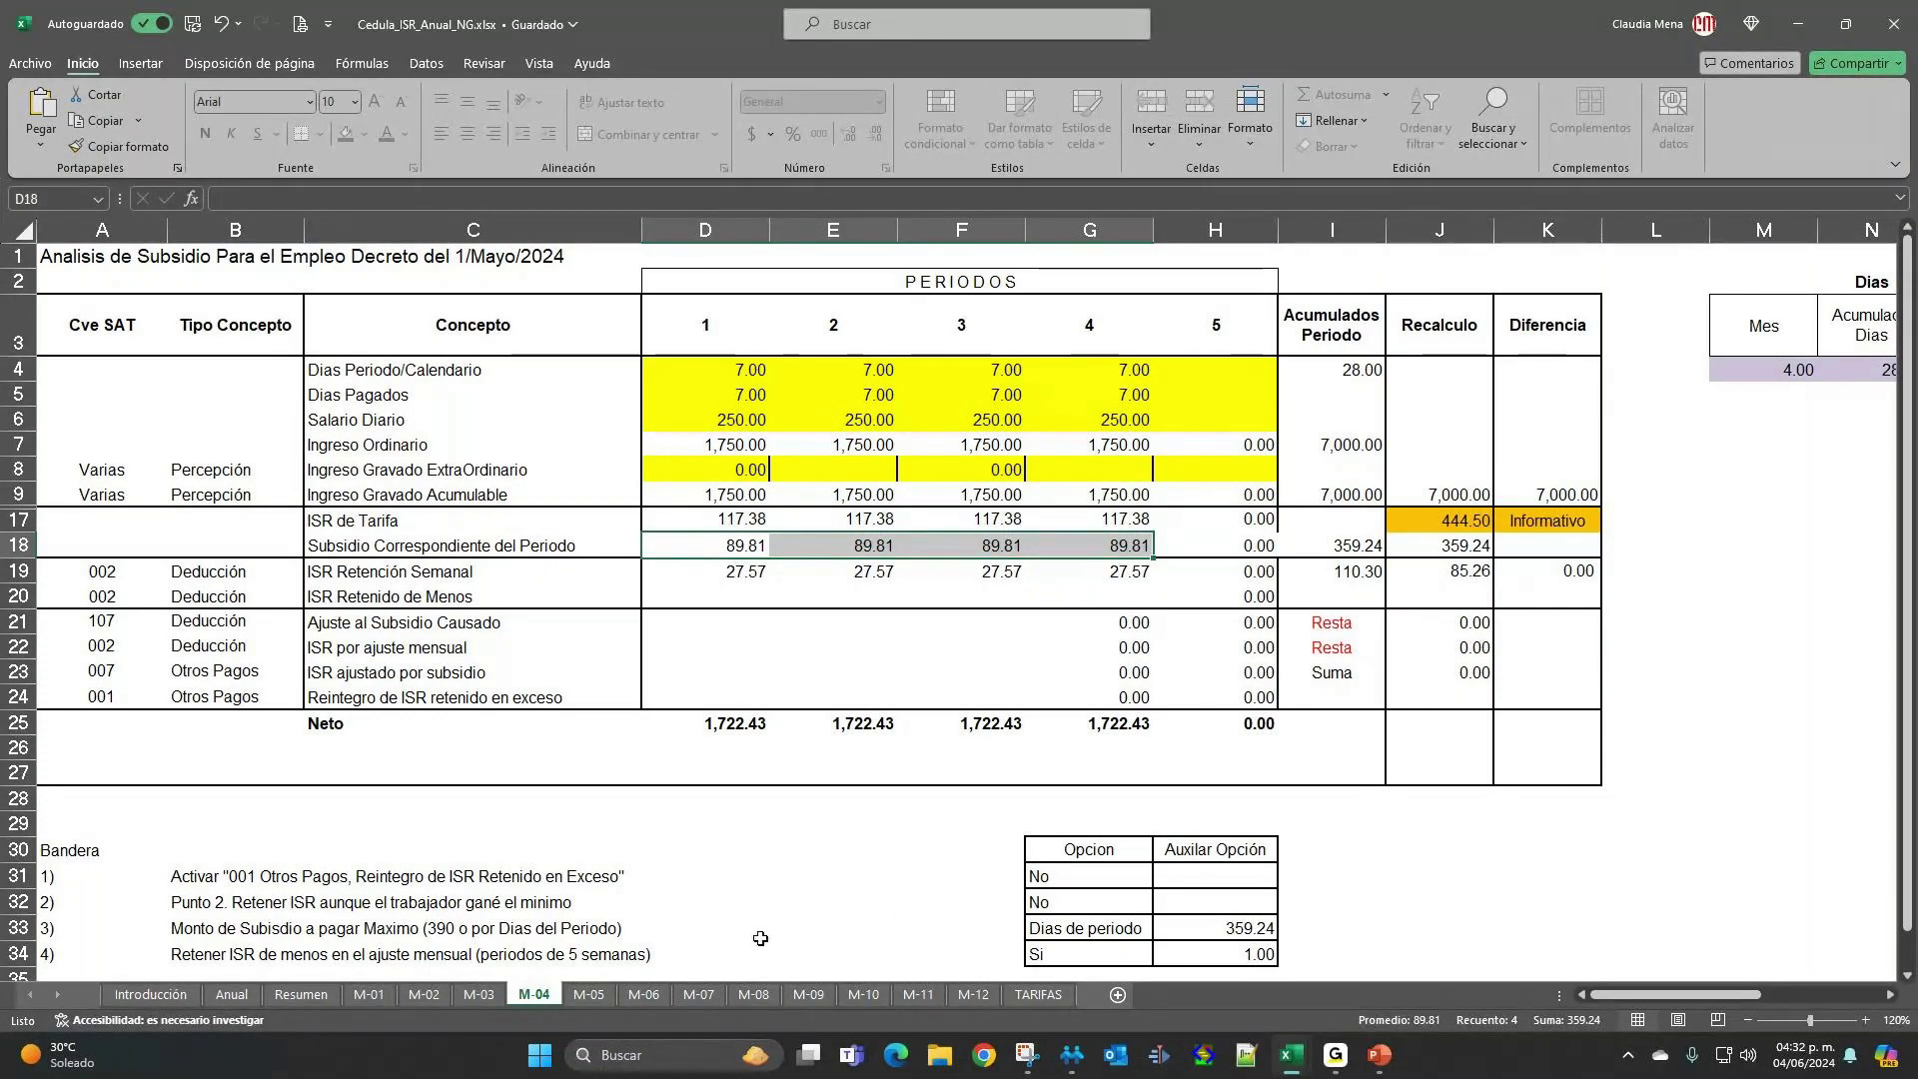
Look through the monthly sheets M-05 to M-12 and return to M-05.
left_click(587, 995)
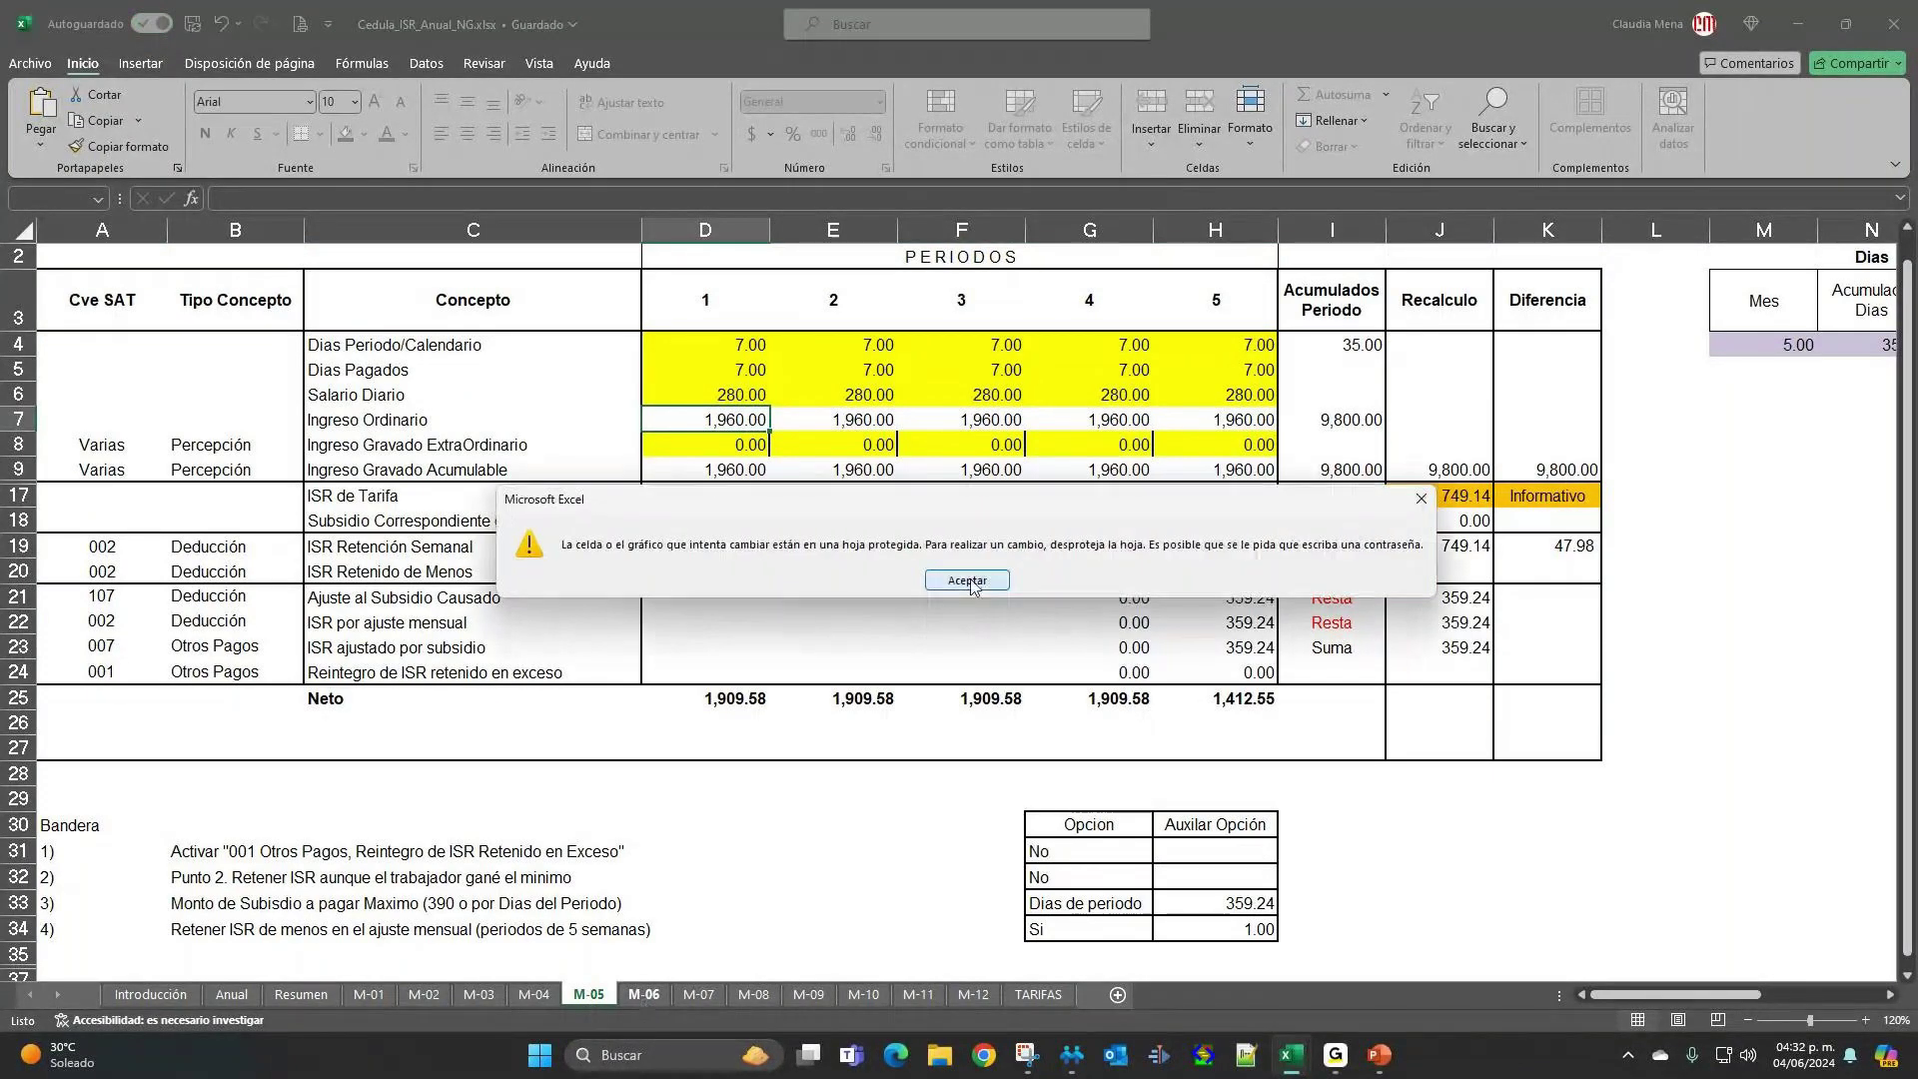
left_click(966, 584)
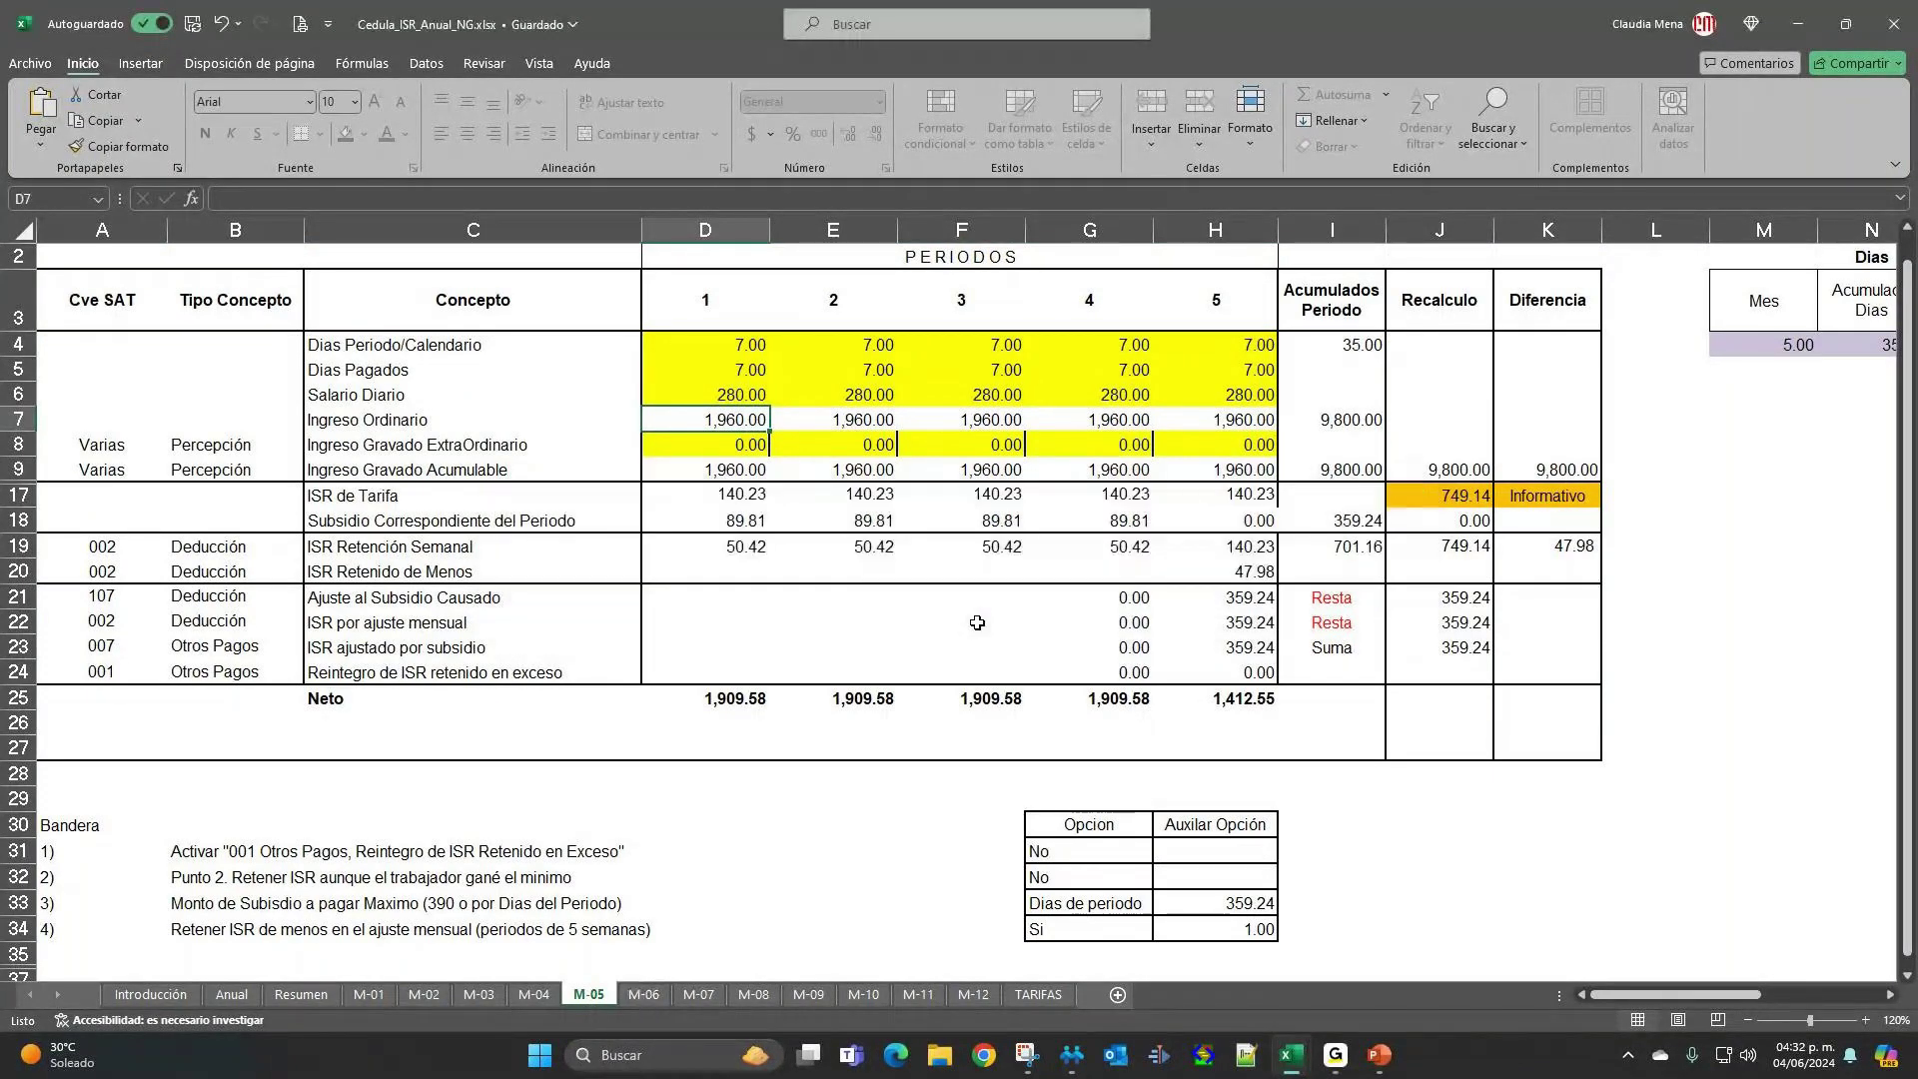
left_click(644, 995)
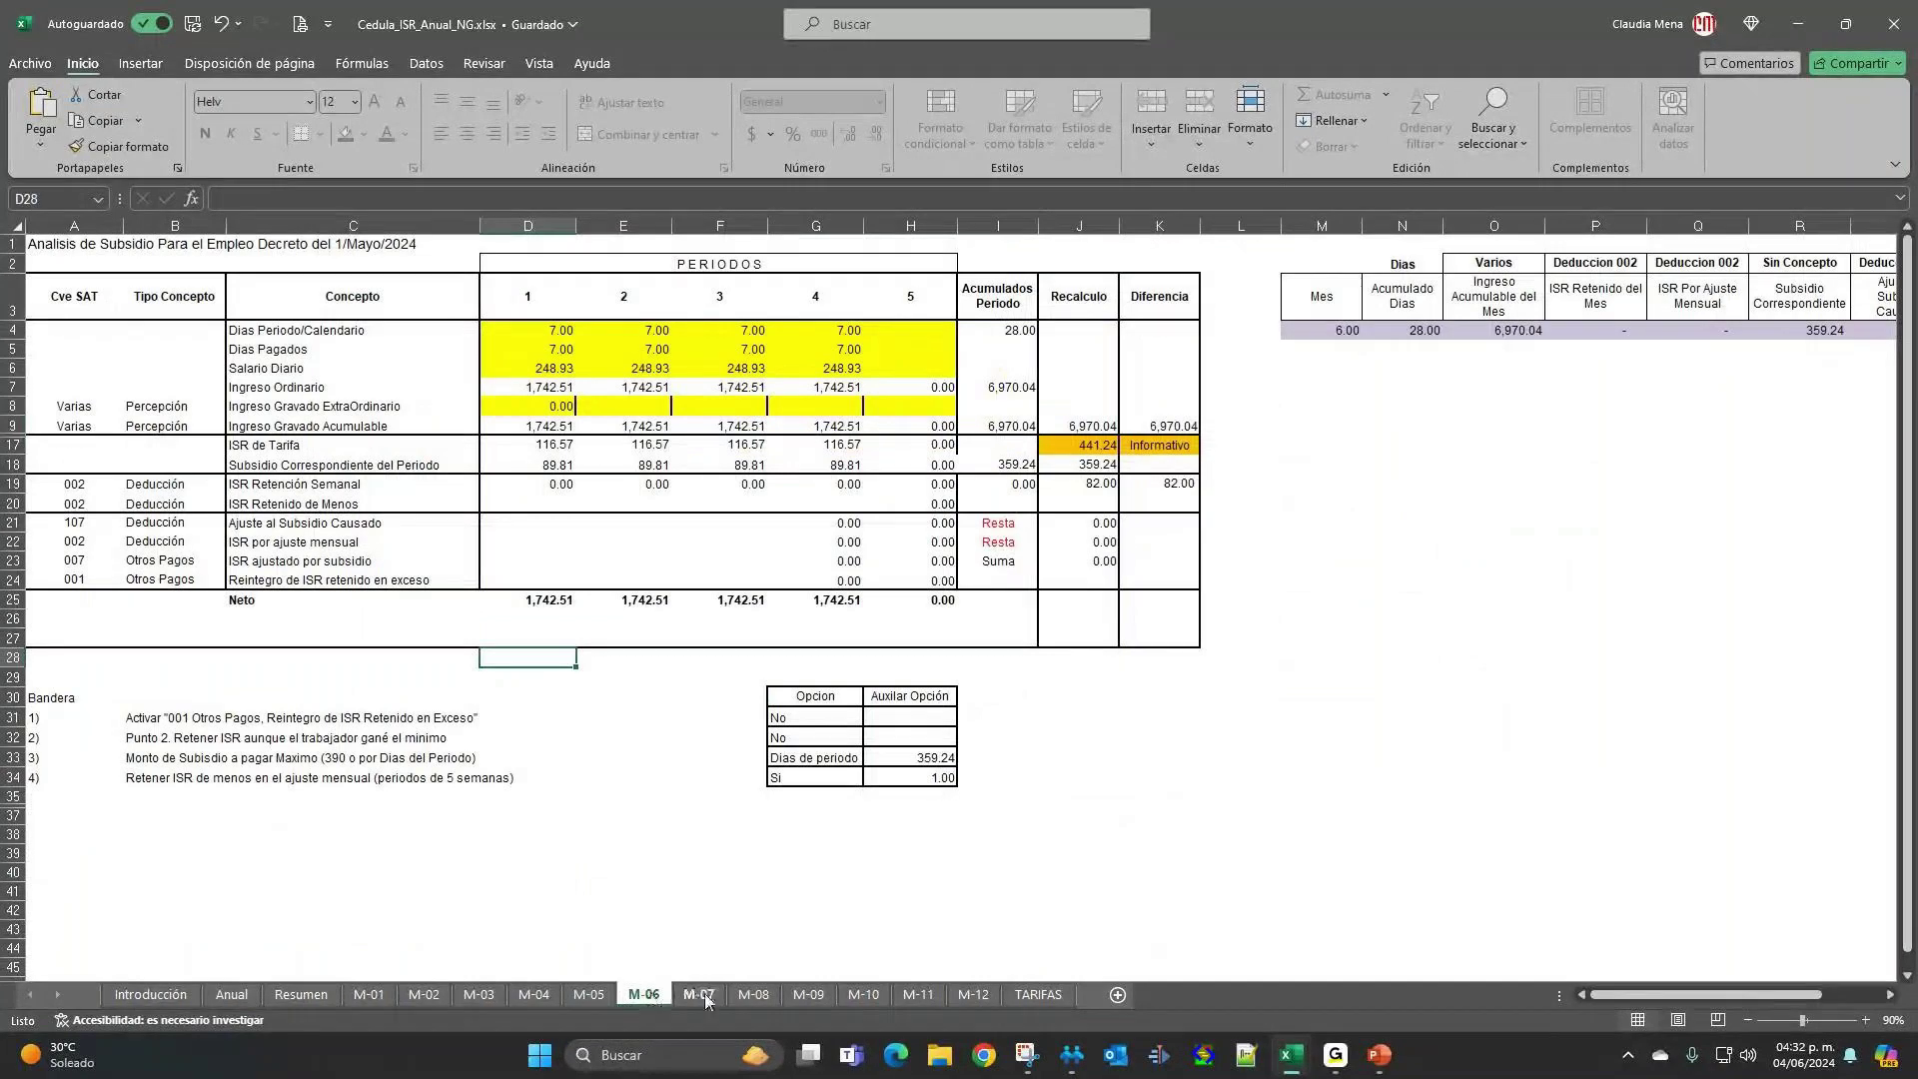
left_click(698, 995)
left_click(753, 995)
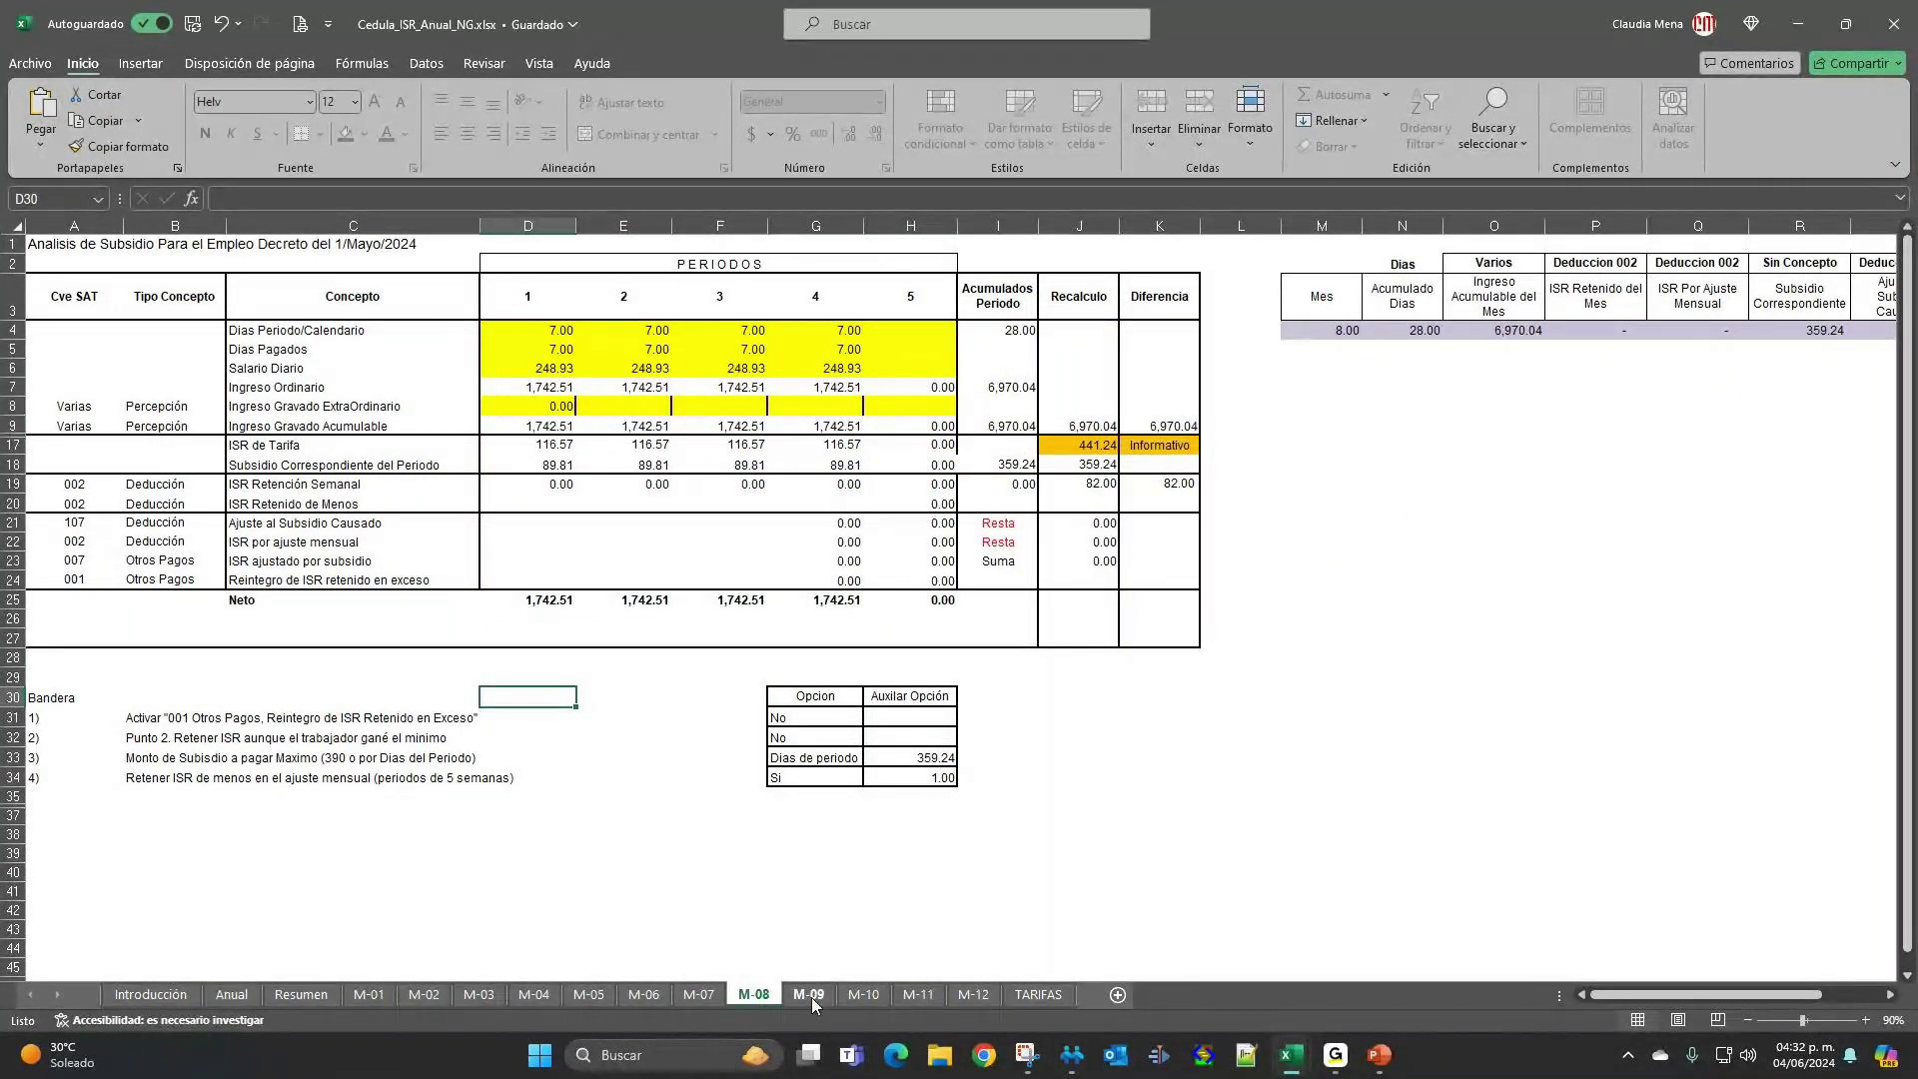
left_click(810, 997)
left_click(861, 996)
left_click(917, 996)
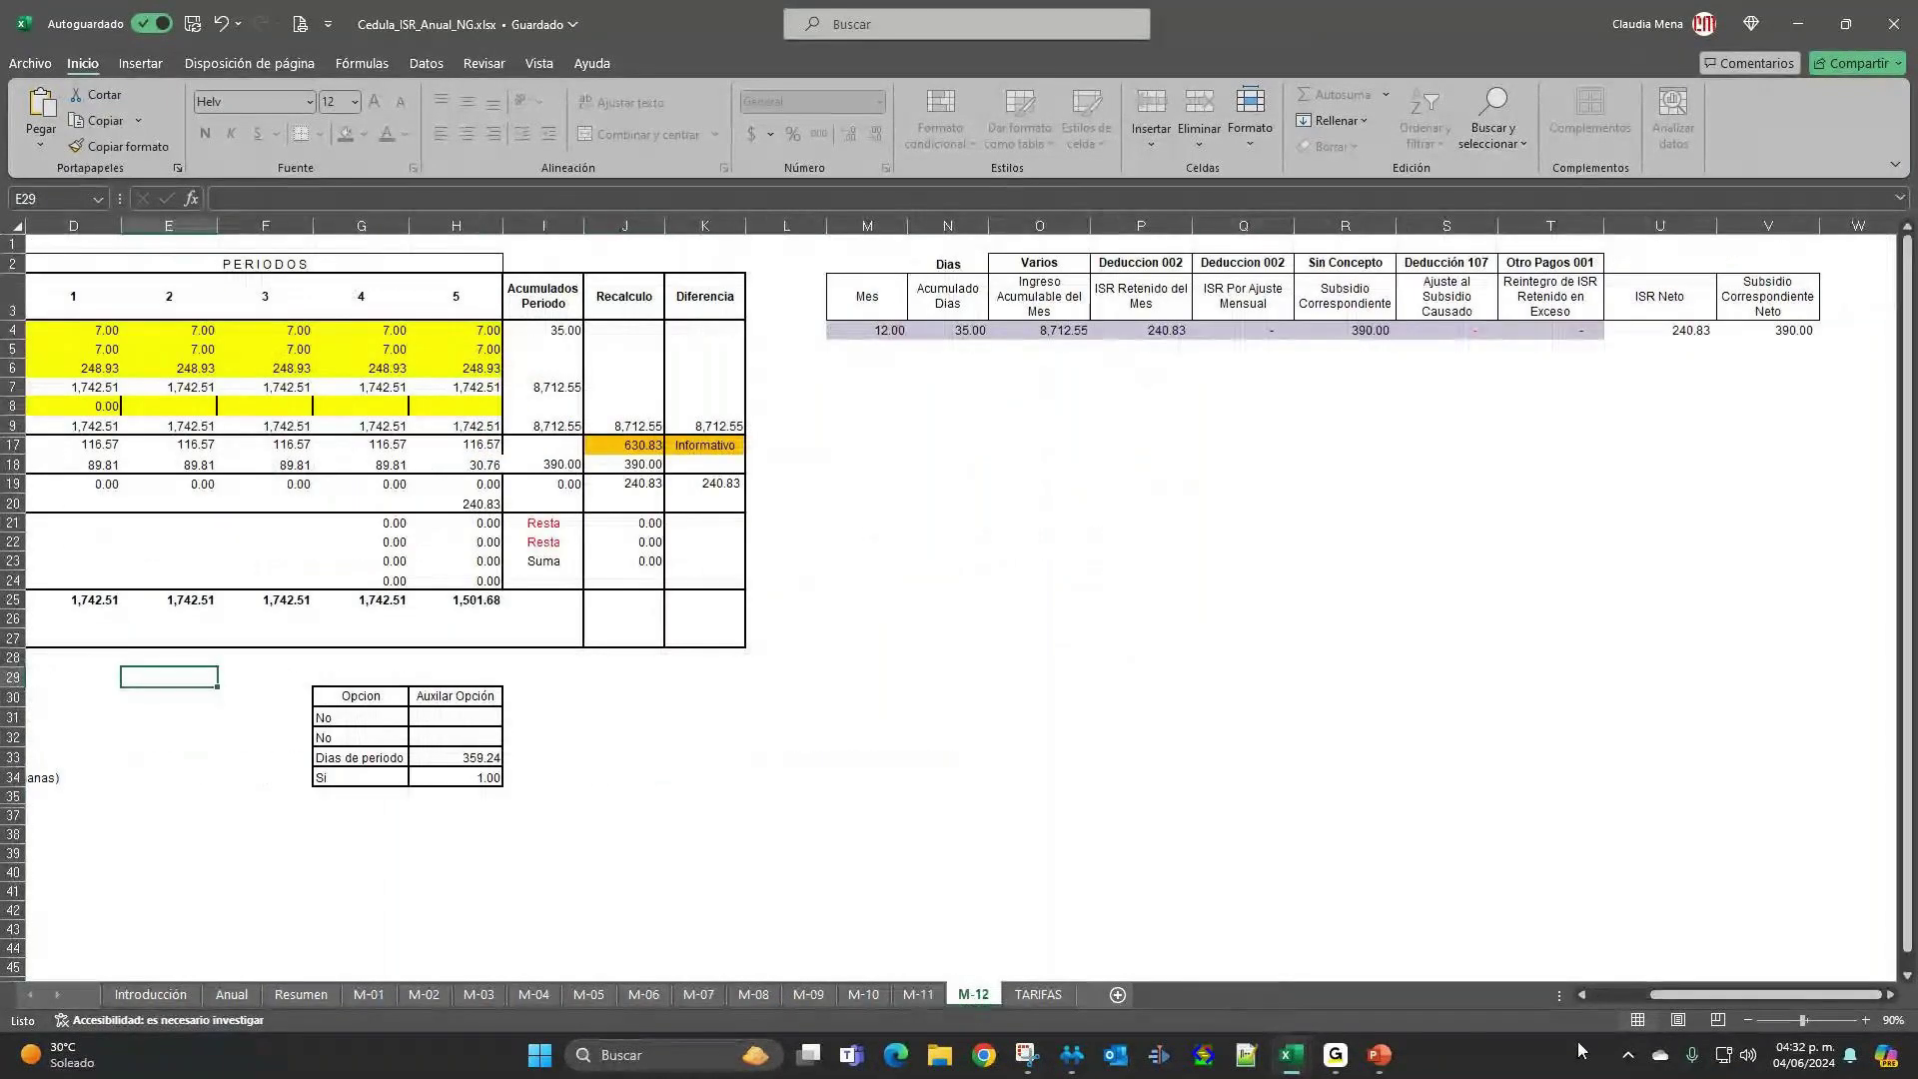
left_click_drag(1675, 992, 1584, 993)
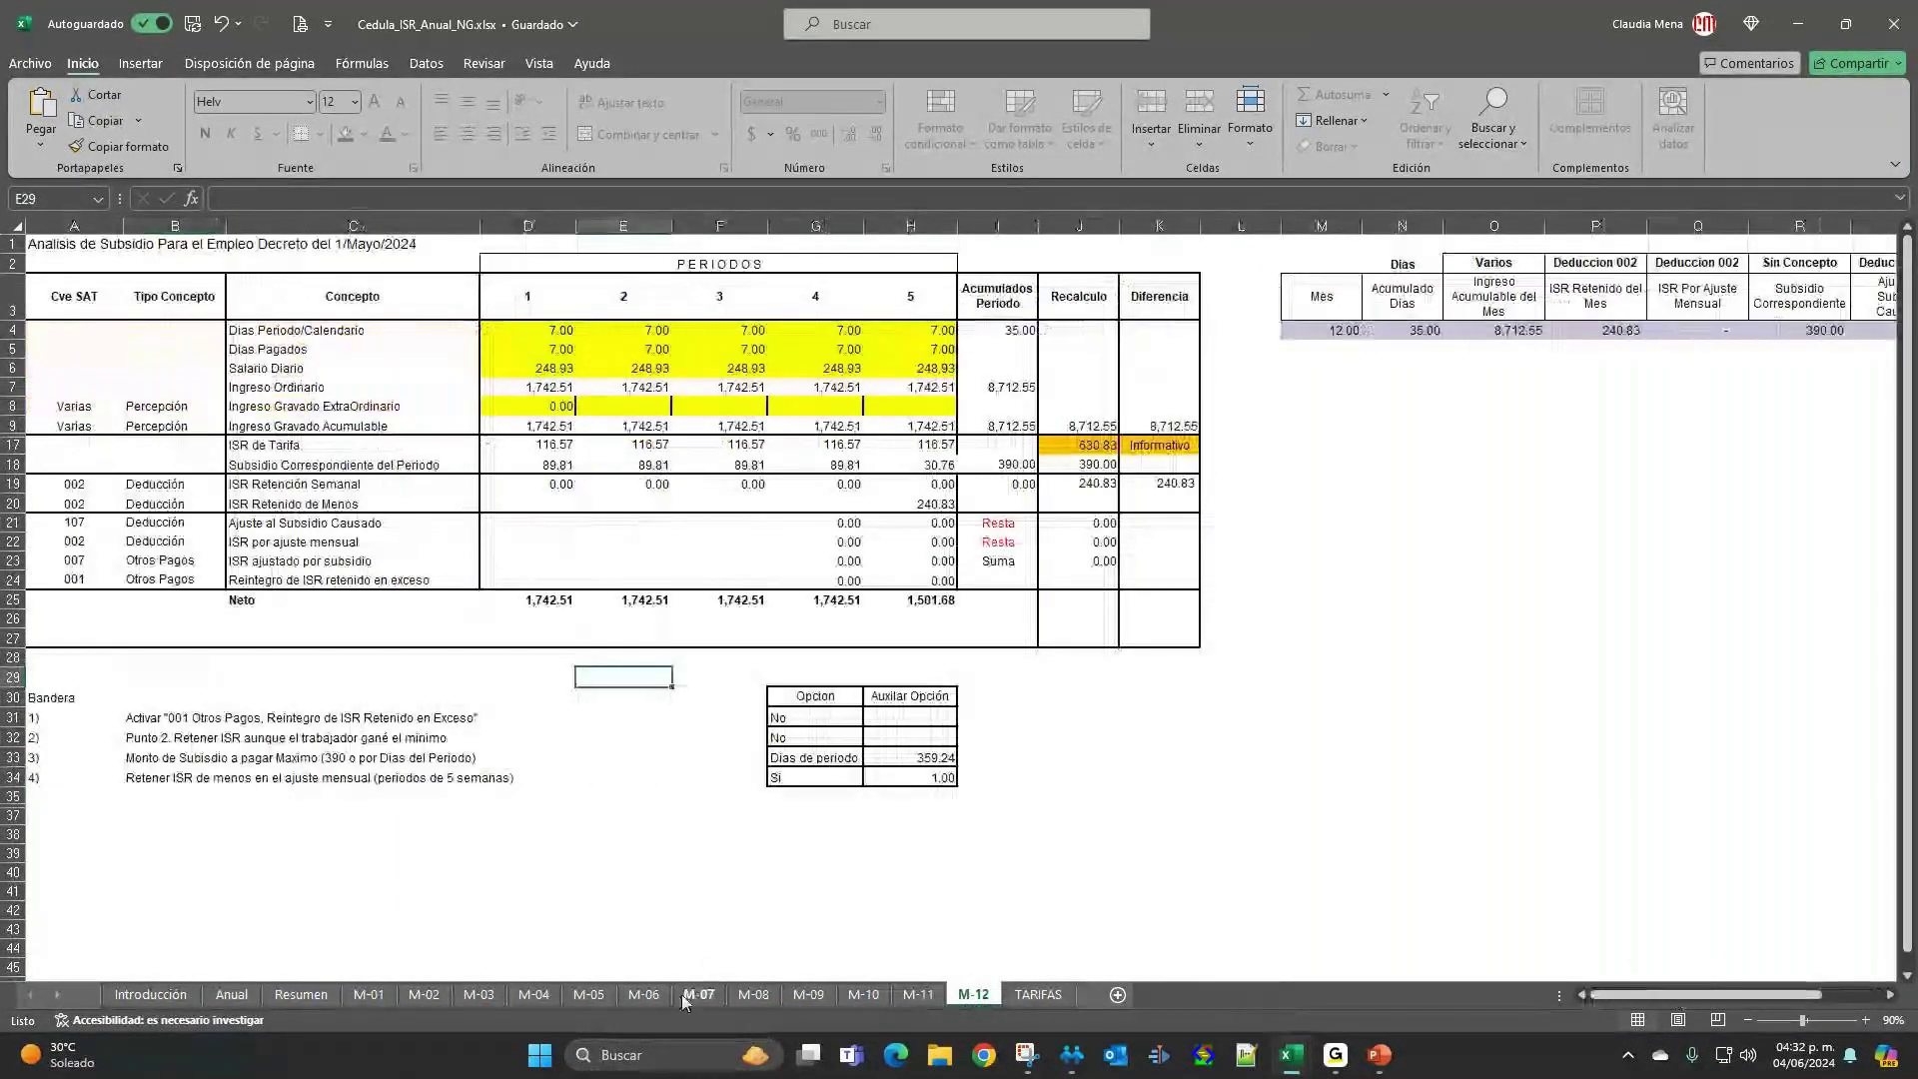
left_click(589, 994)
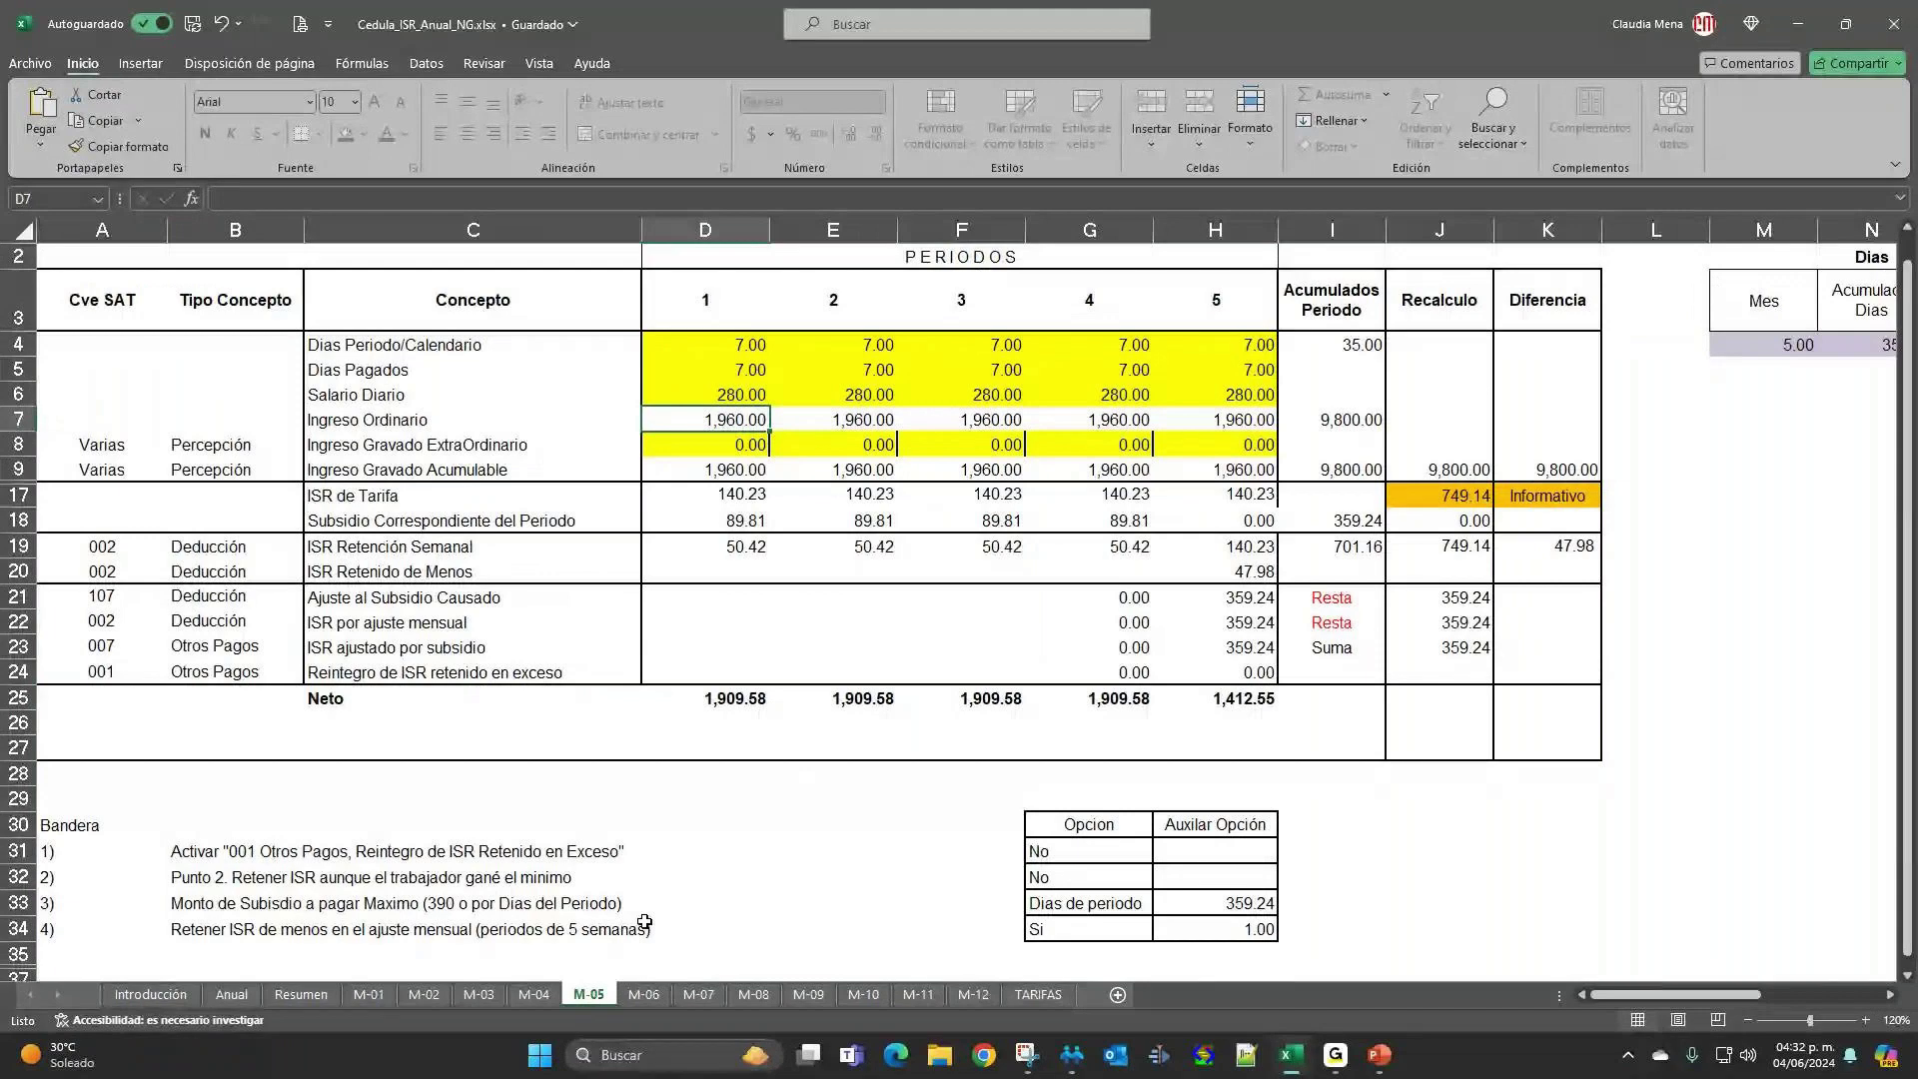
Switch to the PowerPoint slide show and swap the presenter view for the full-screen slide "Ajustar ISR Retenido de menos".
left_click(1804, 27)
key("Right")
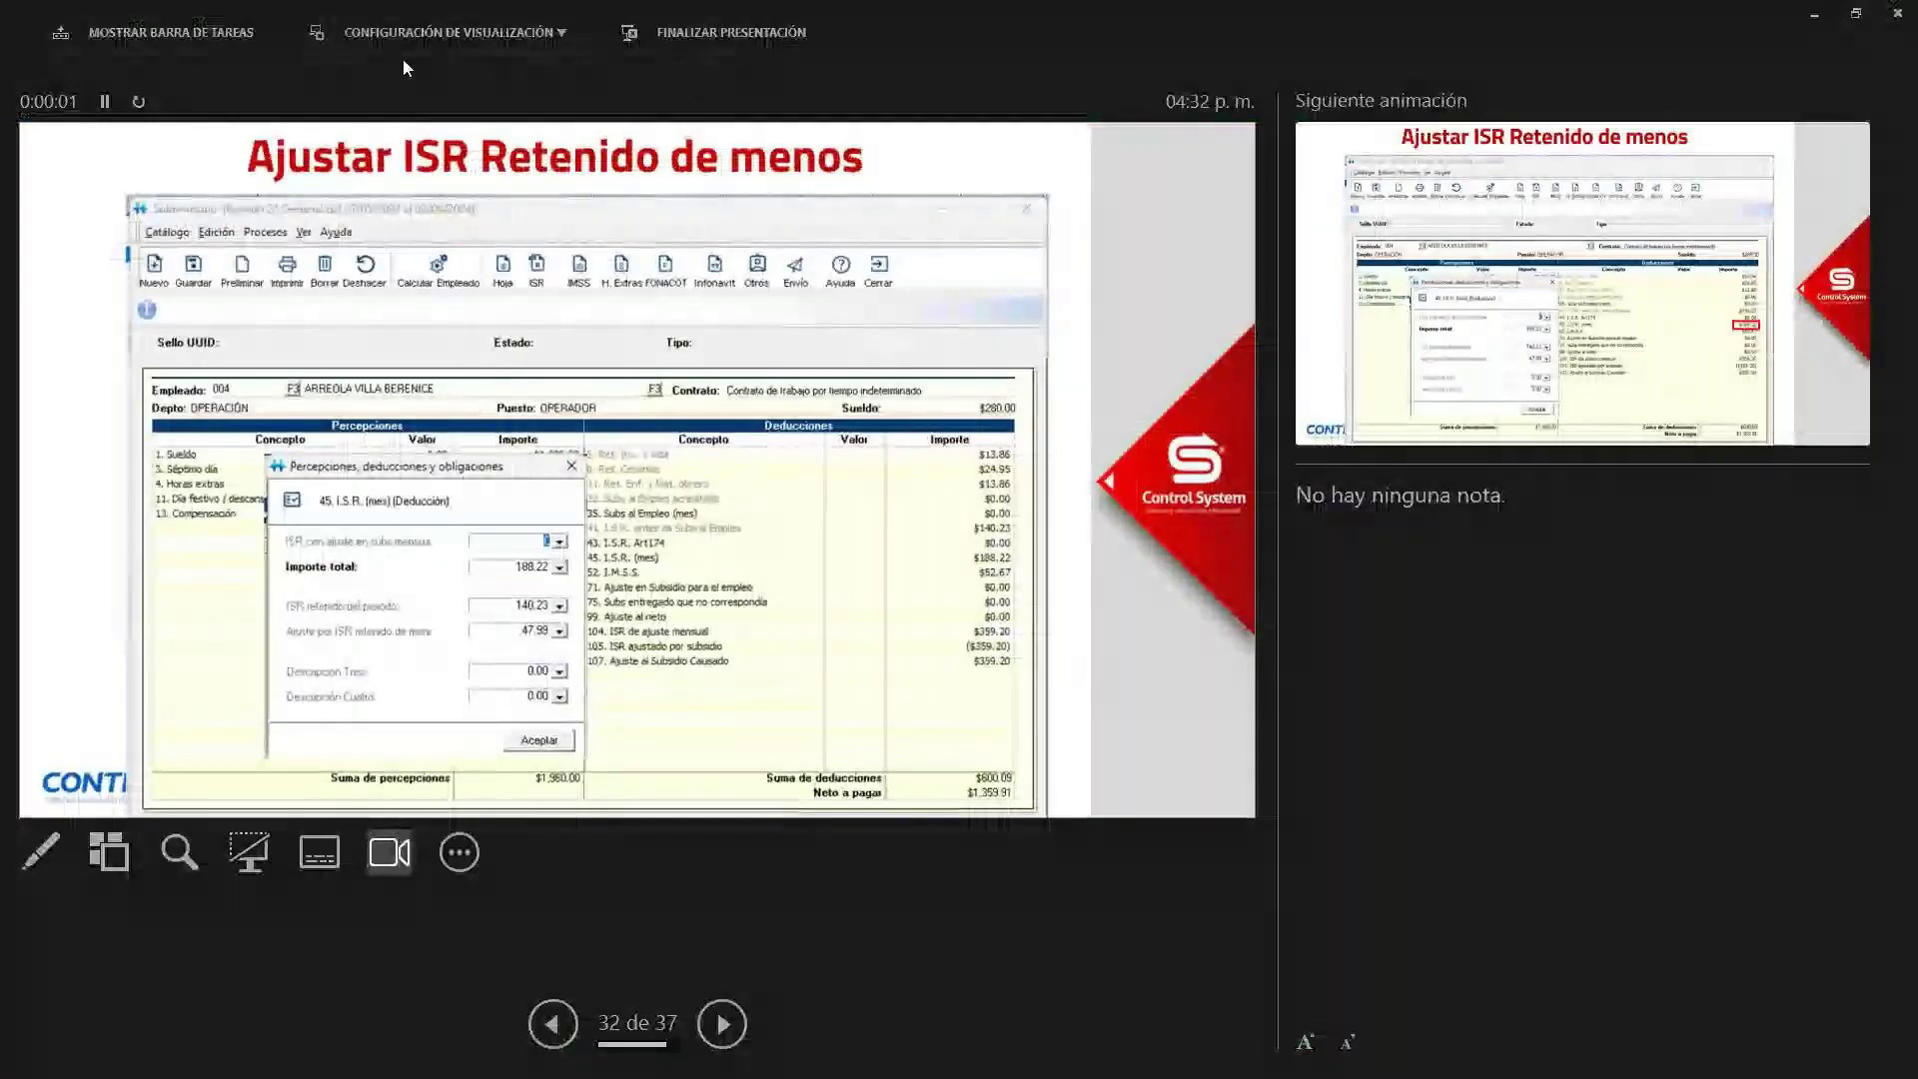
left_click(423, 44)
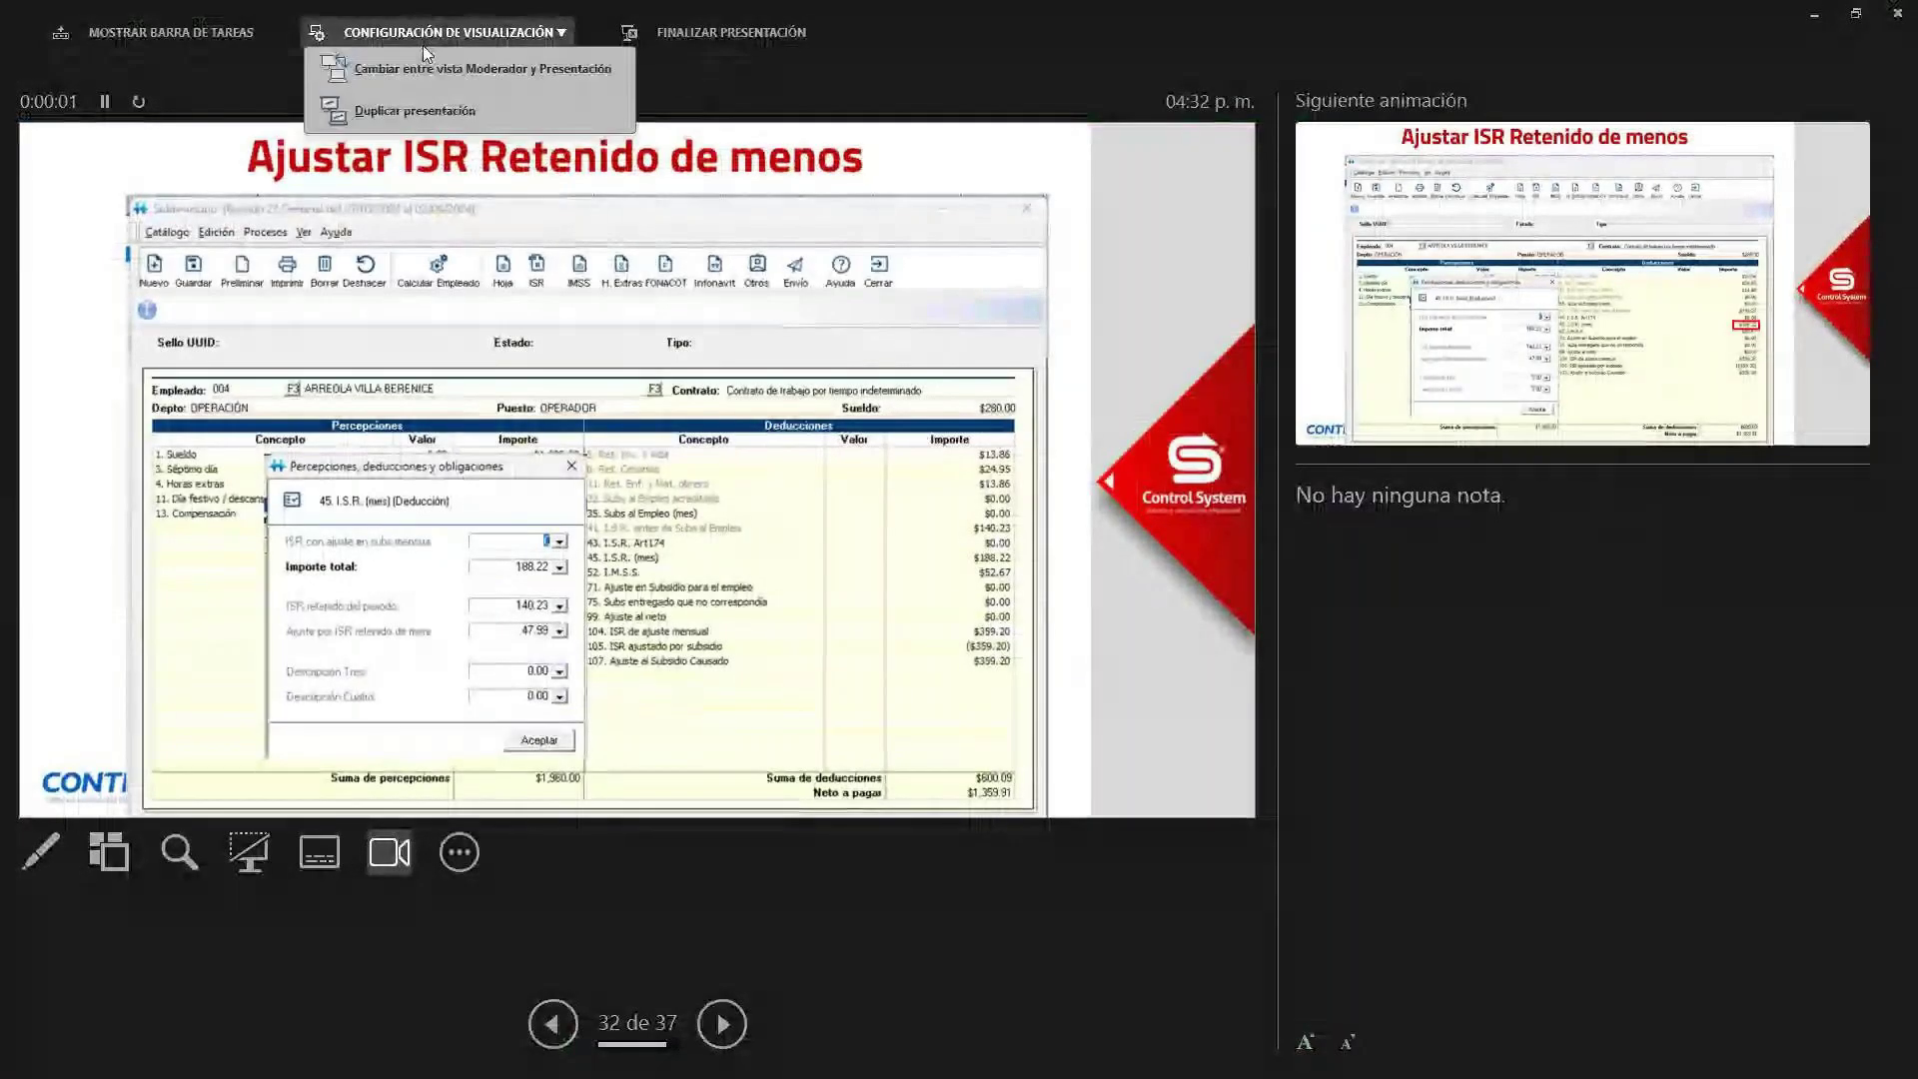
left_click(390, 65)
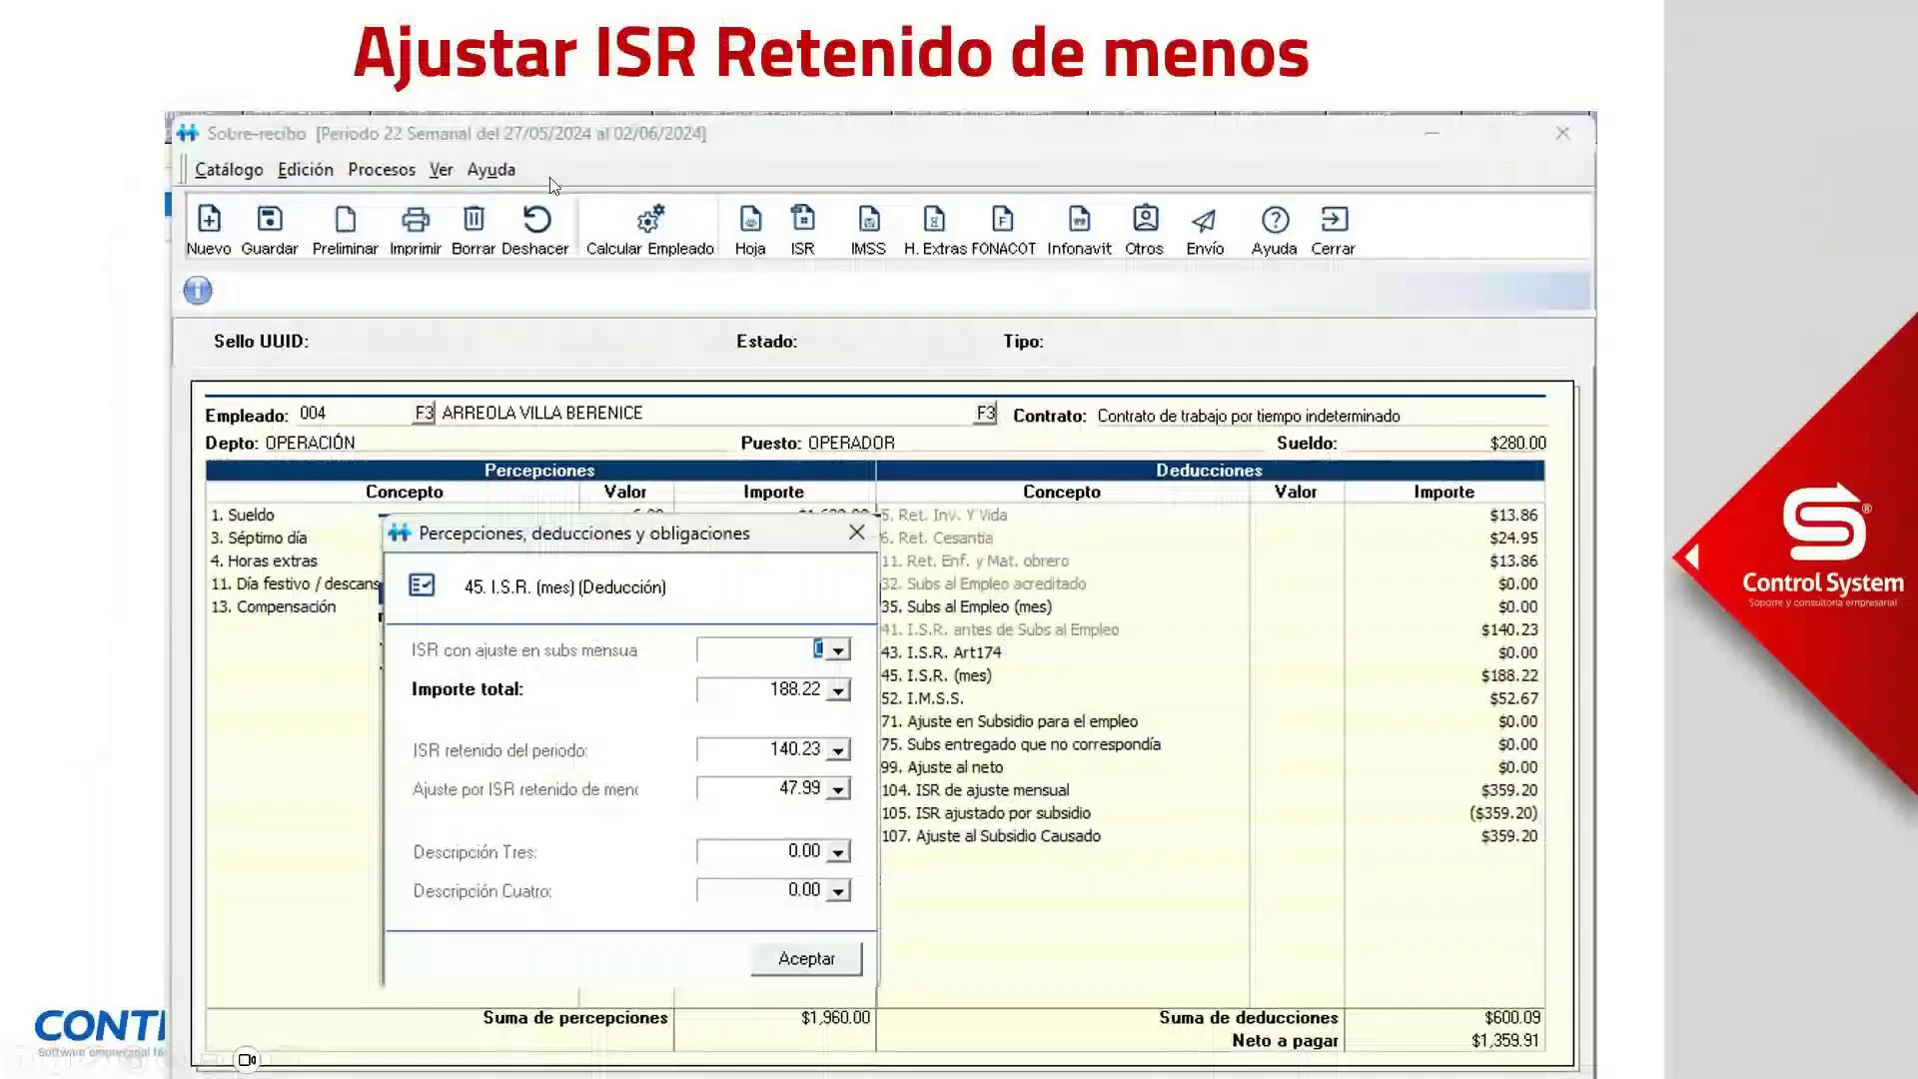
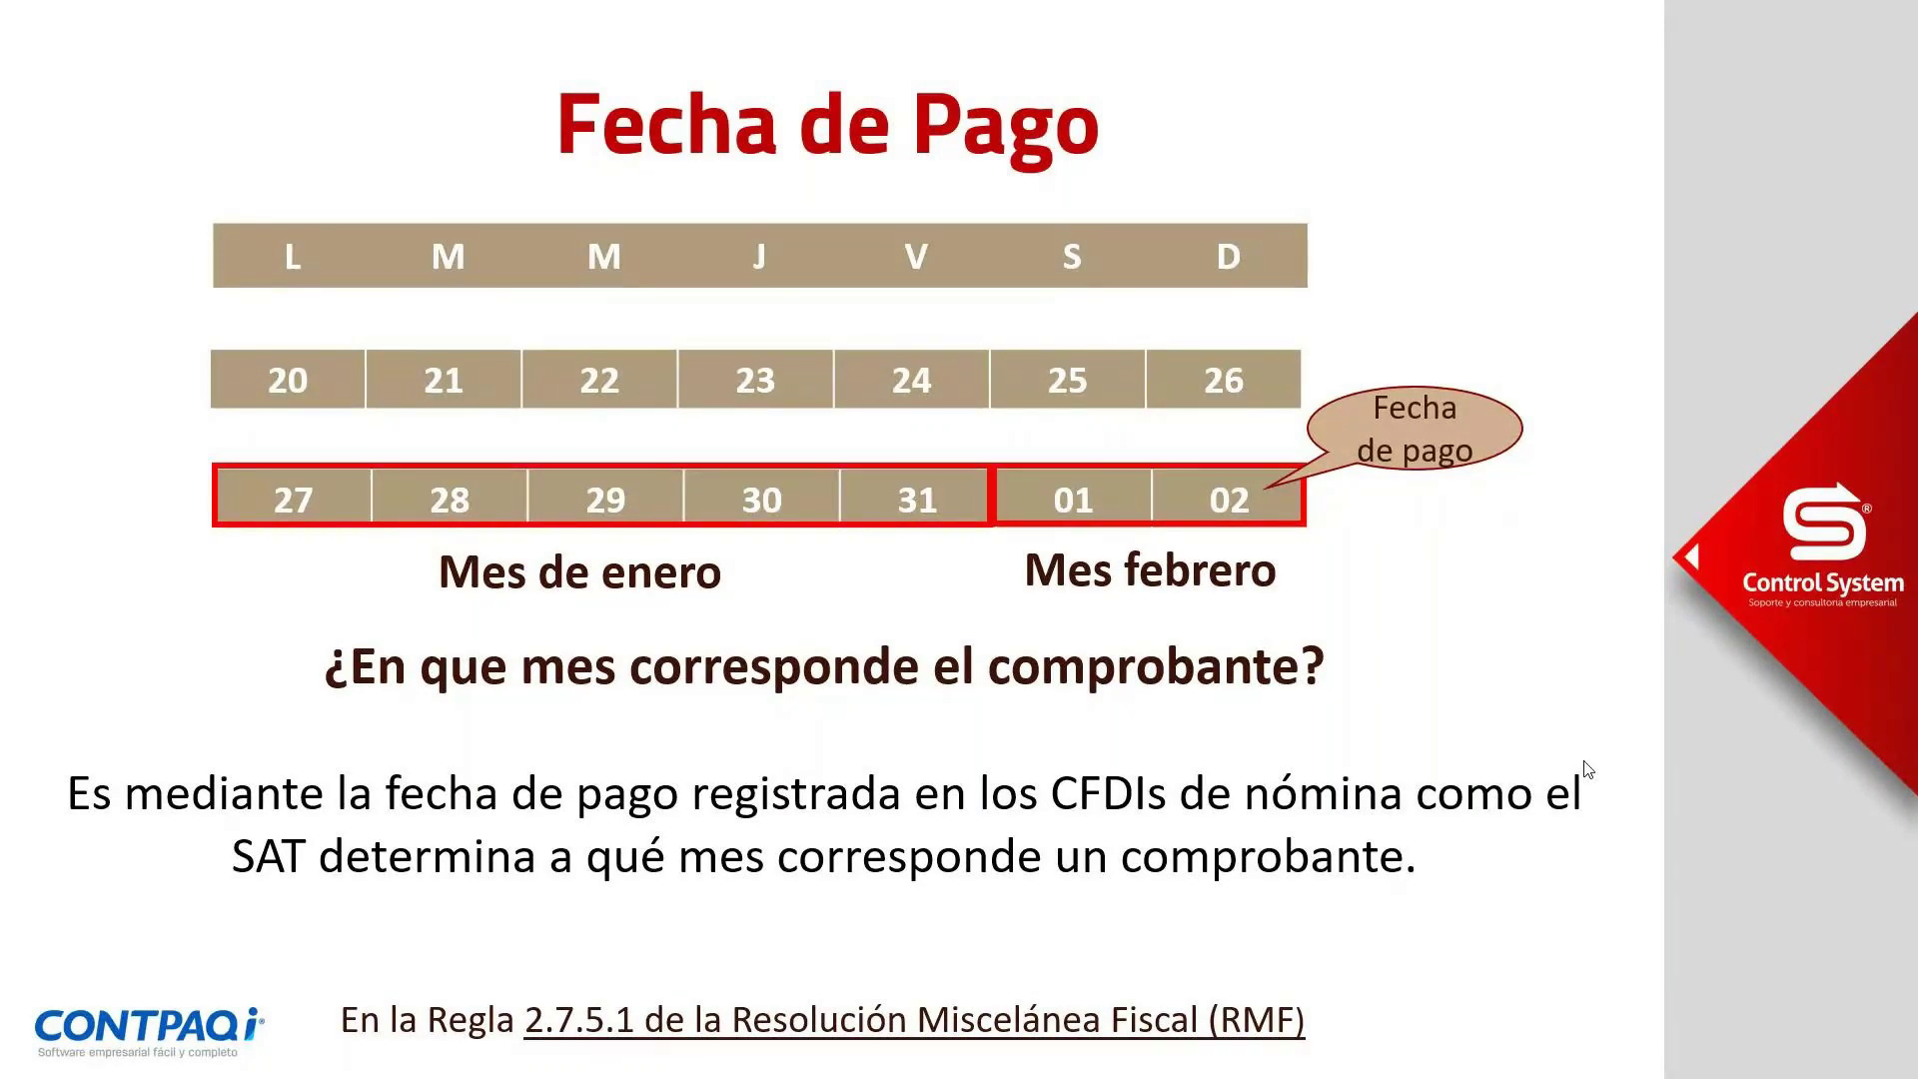
Switch to CONTPAQi Nóminas and examine the breakdown of deduction 45 I.S.R. (mes) and the I.S.R. before subsidy on the open period 22 pay slip.
left_click(1588, 769)
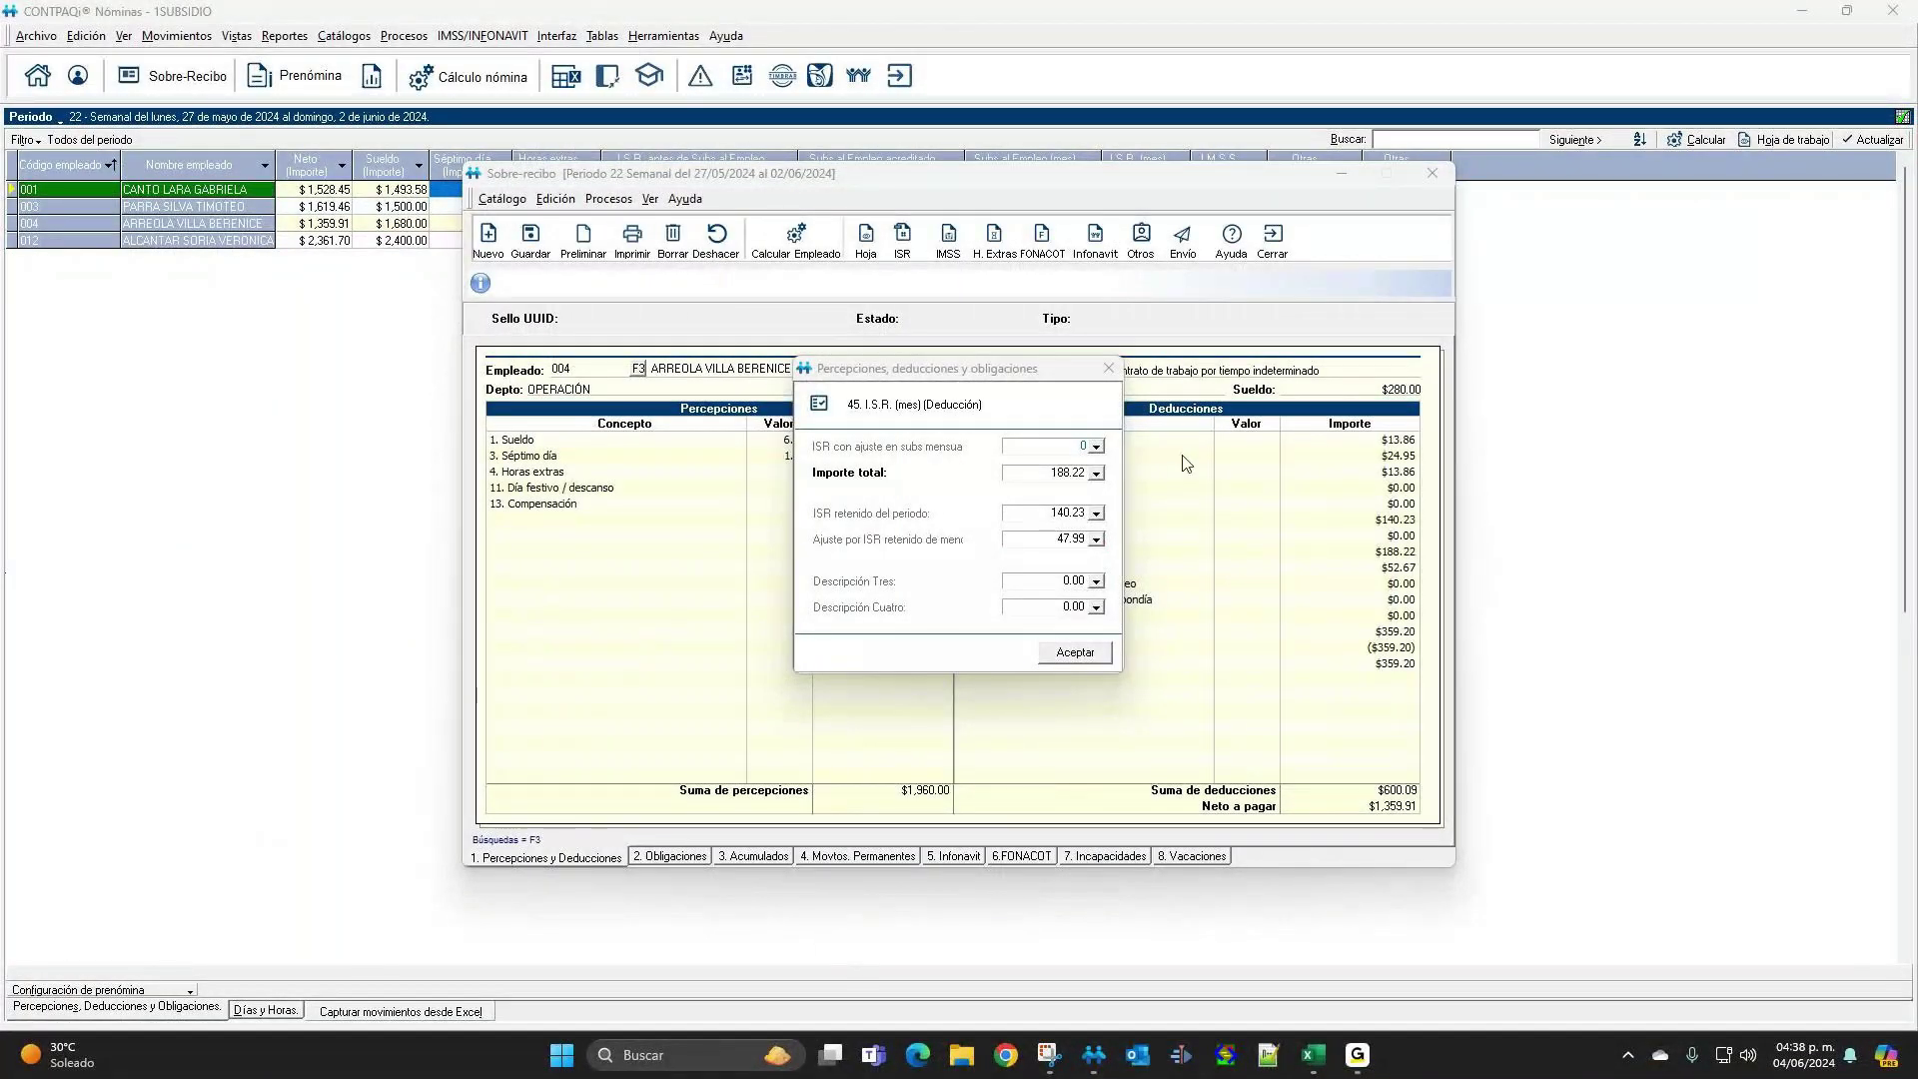
key("Return")
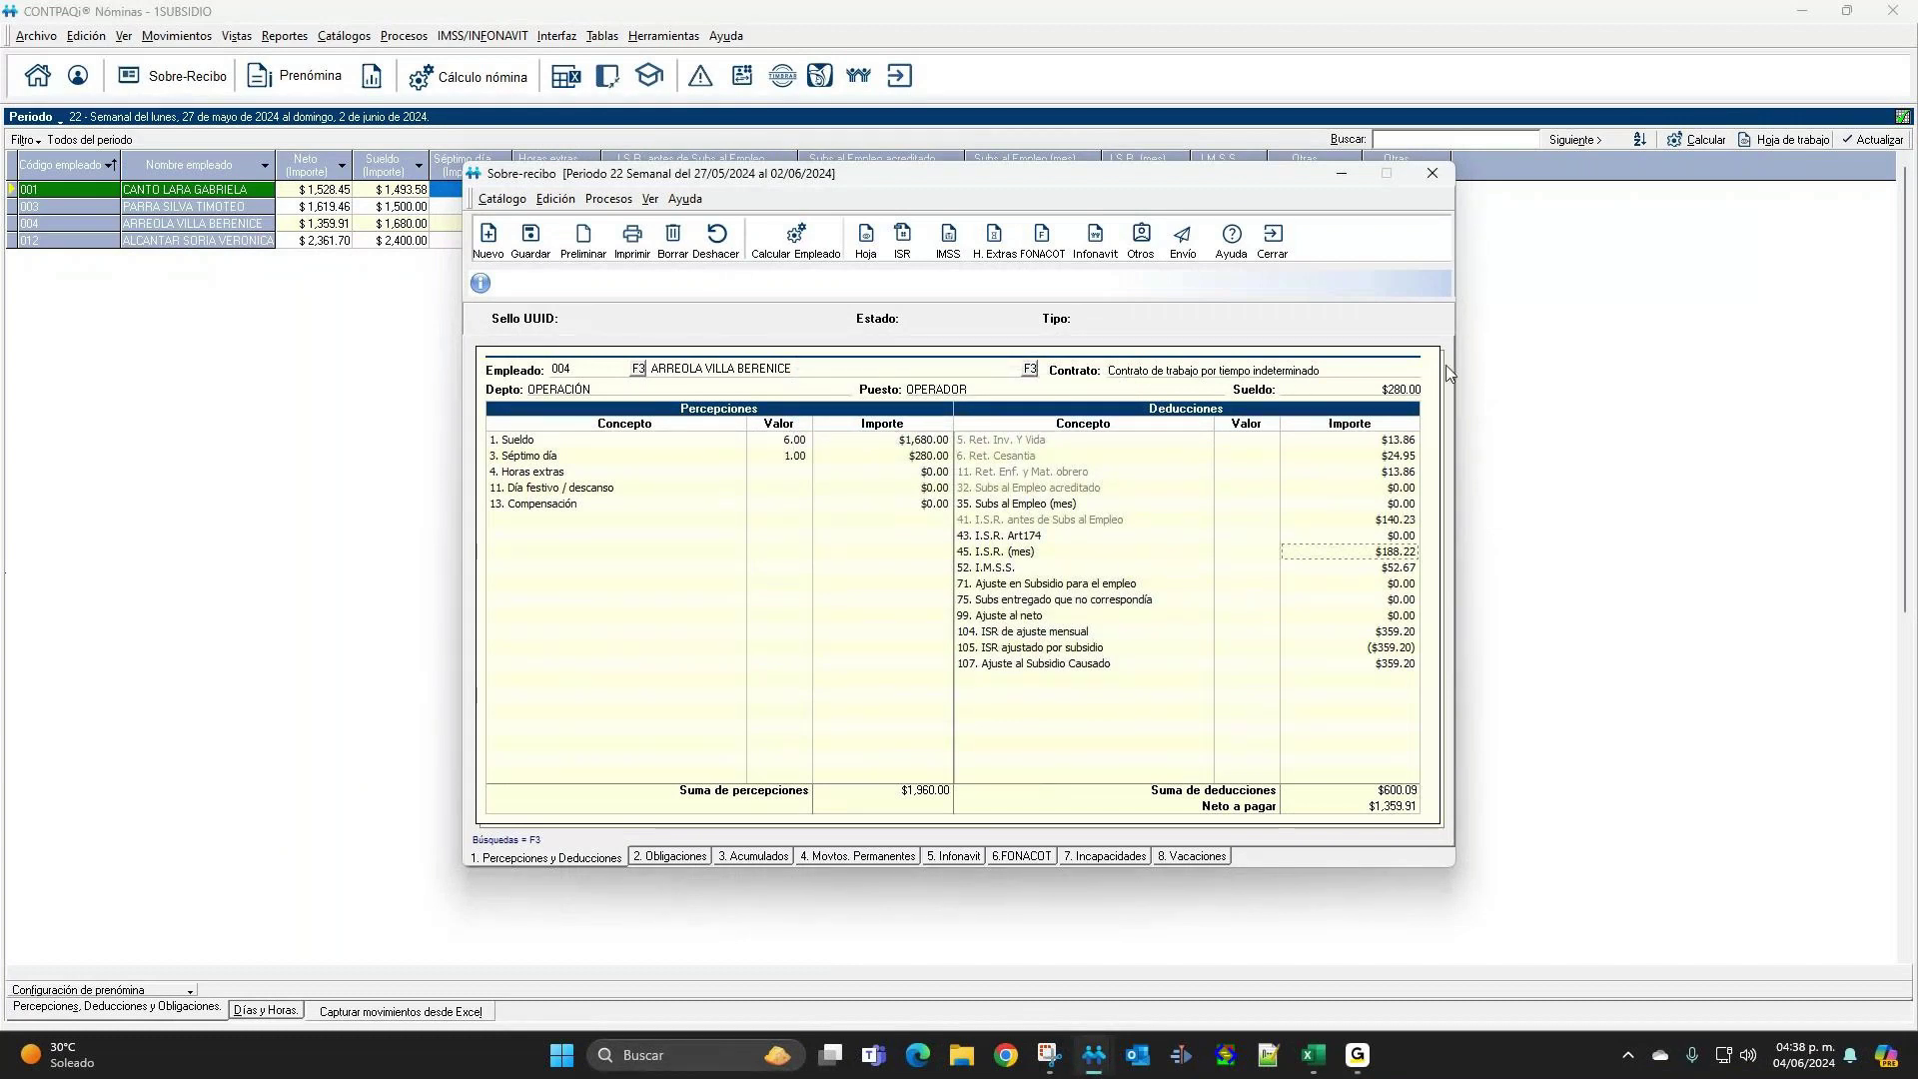
left_click(1398, 520)
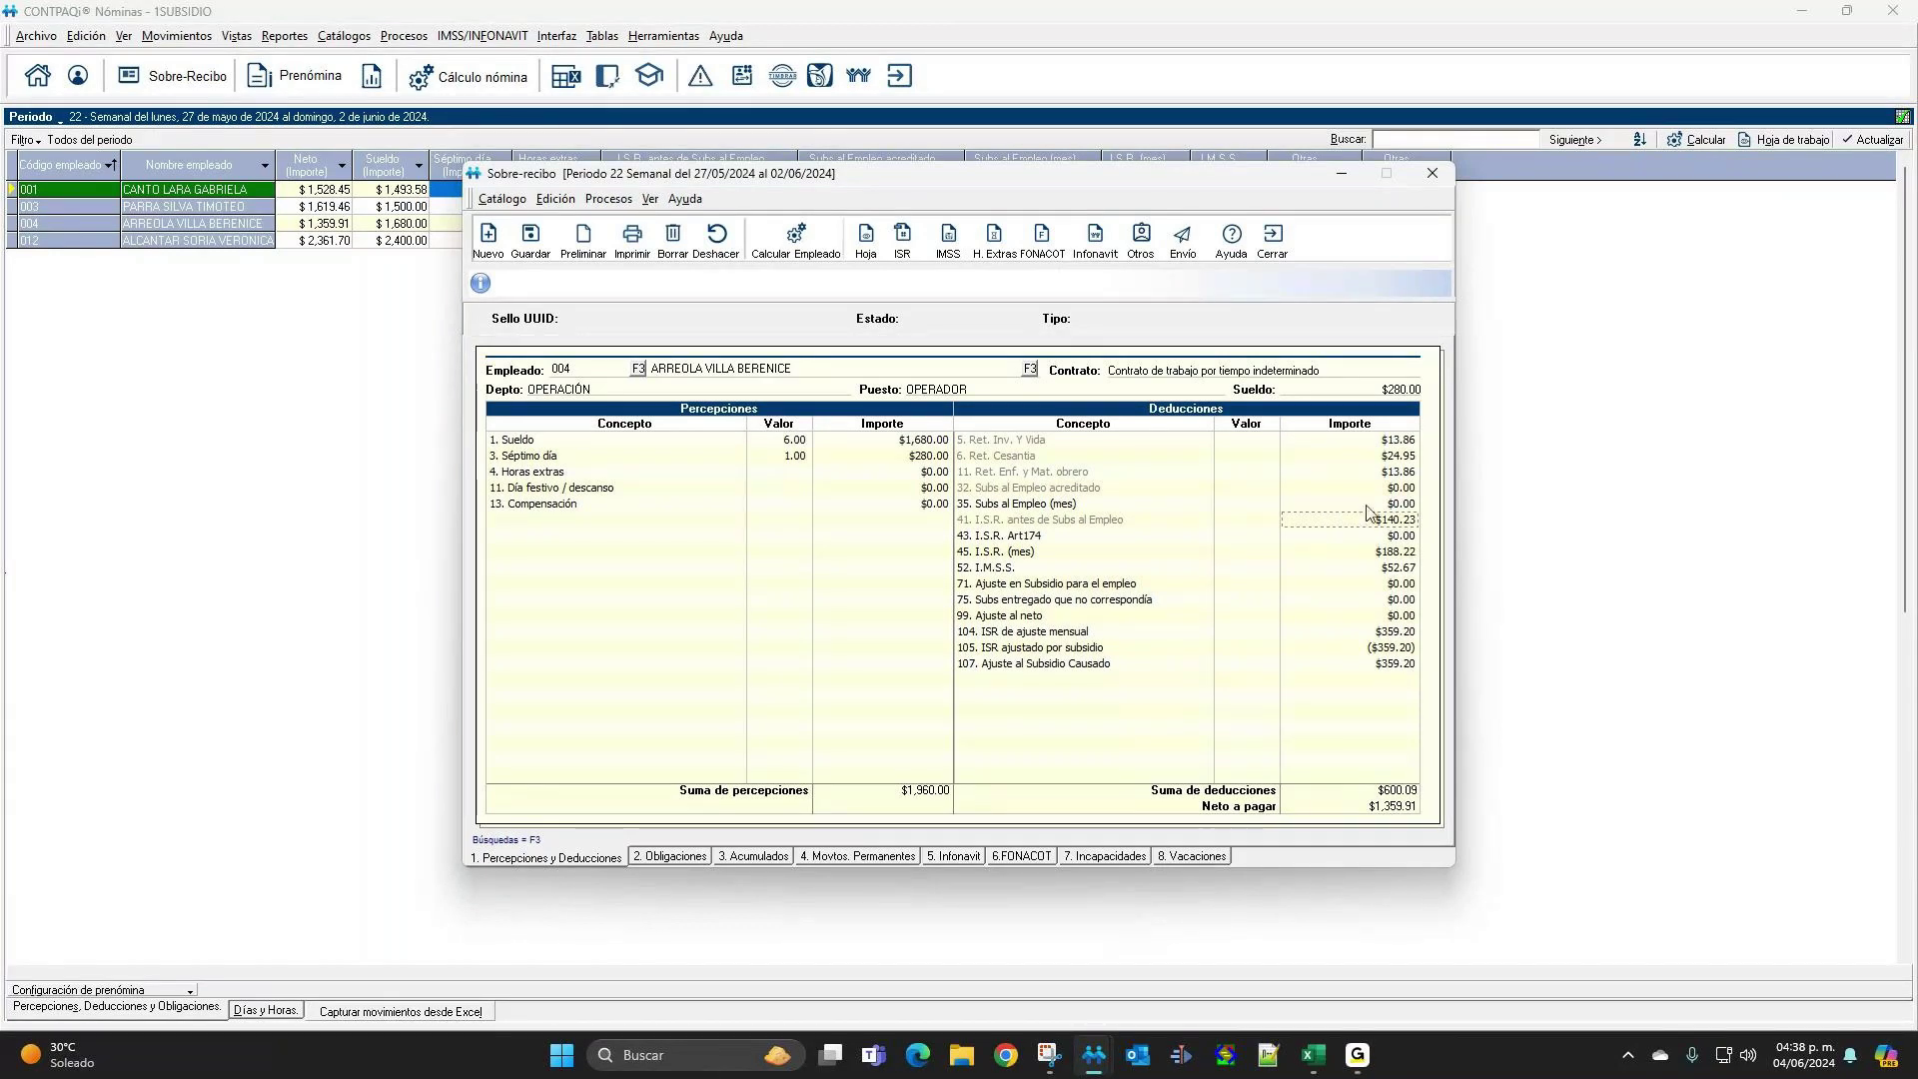
left_click(1415, 555)
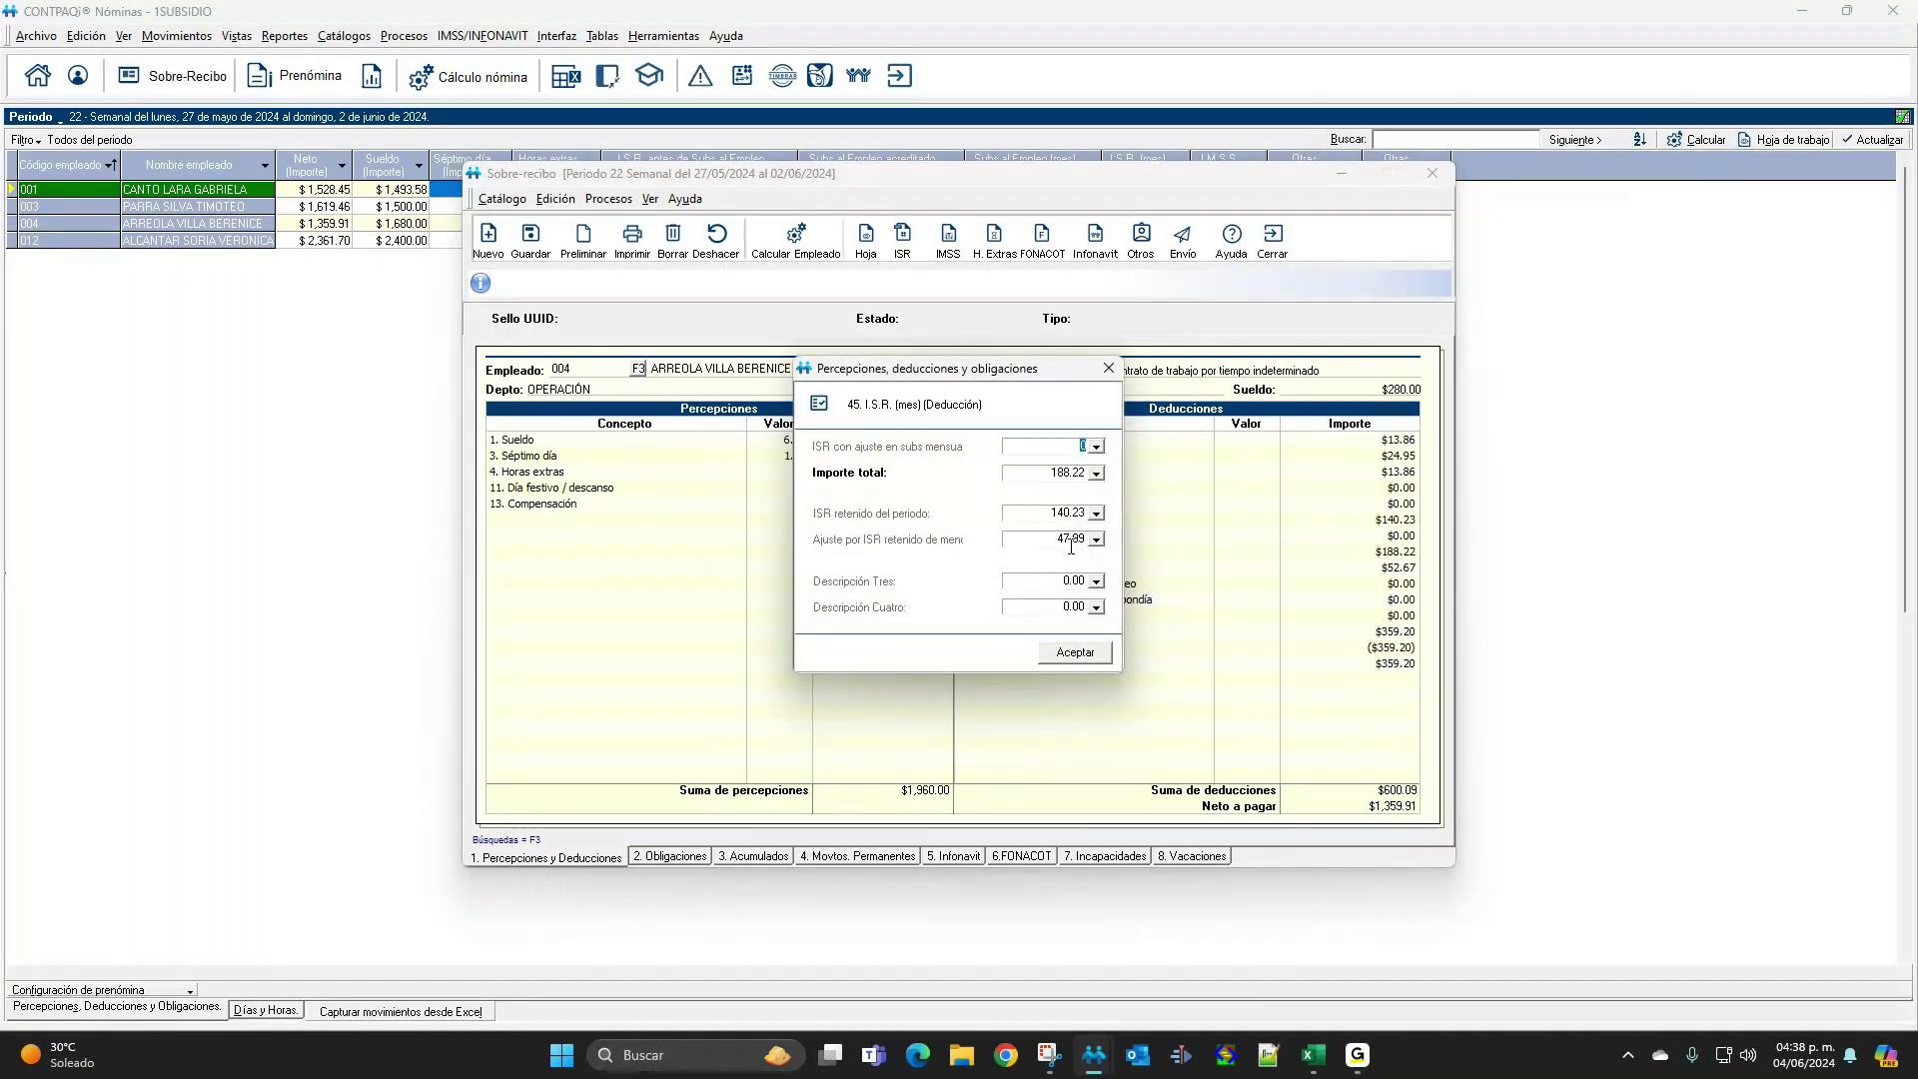
key("Return")
Check the amounts of deductions 107, 104 and 105 on the pay slip and close it.
left_click(1396, 665)
left_click(1395, 633)
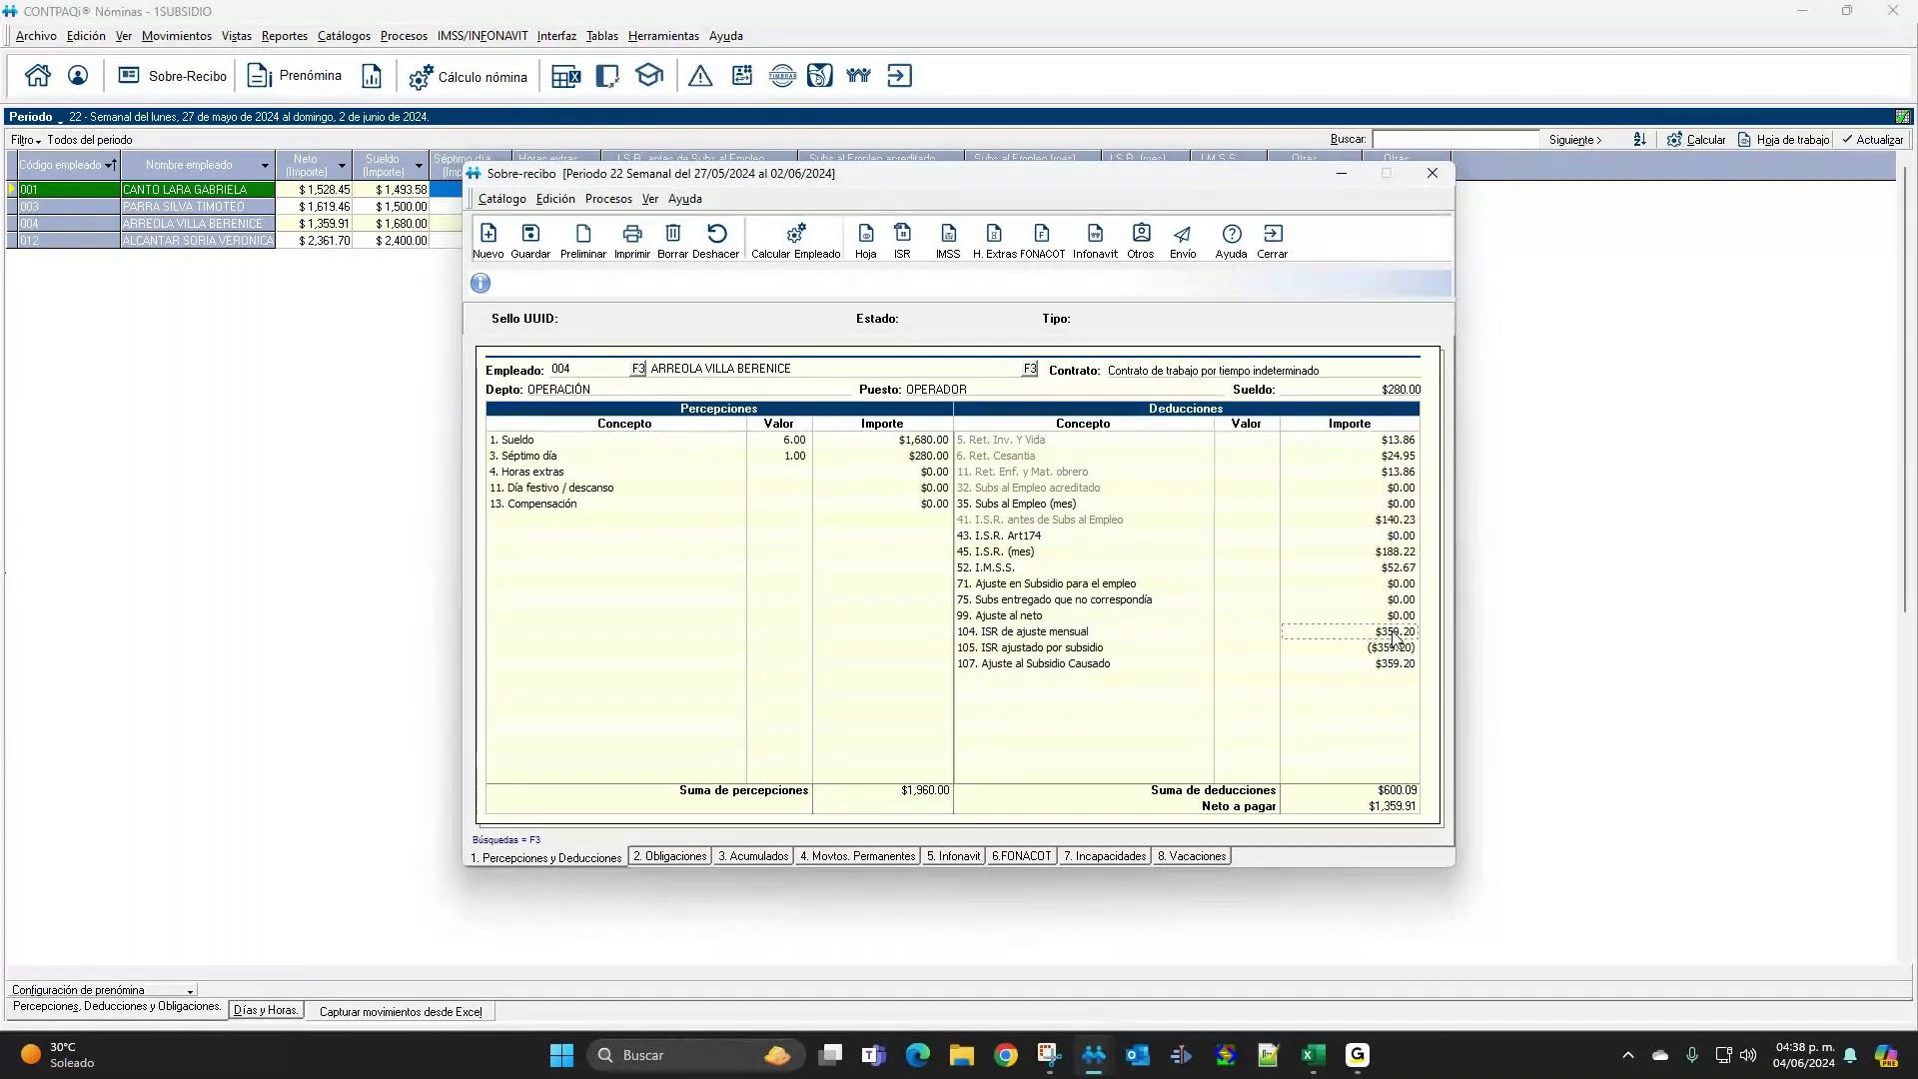
left_click(1388, 648)
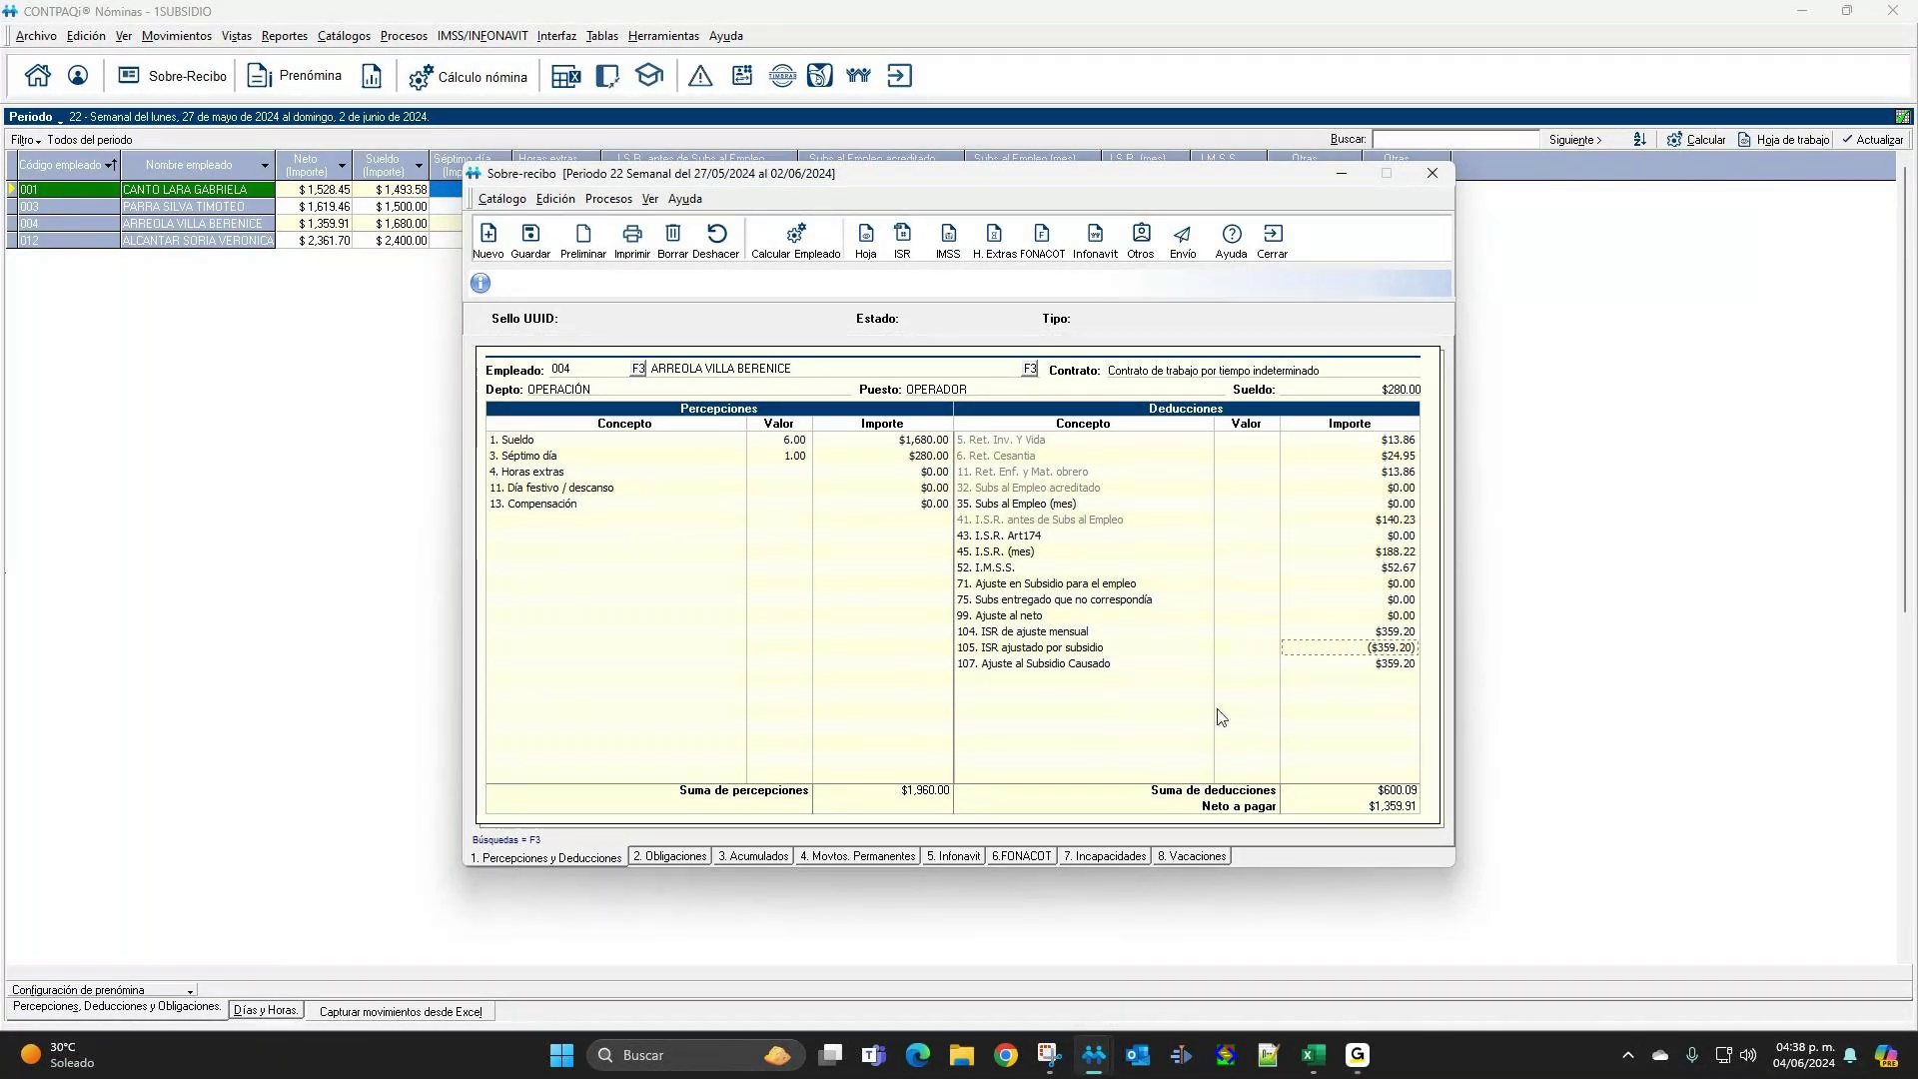
key("Escape")
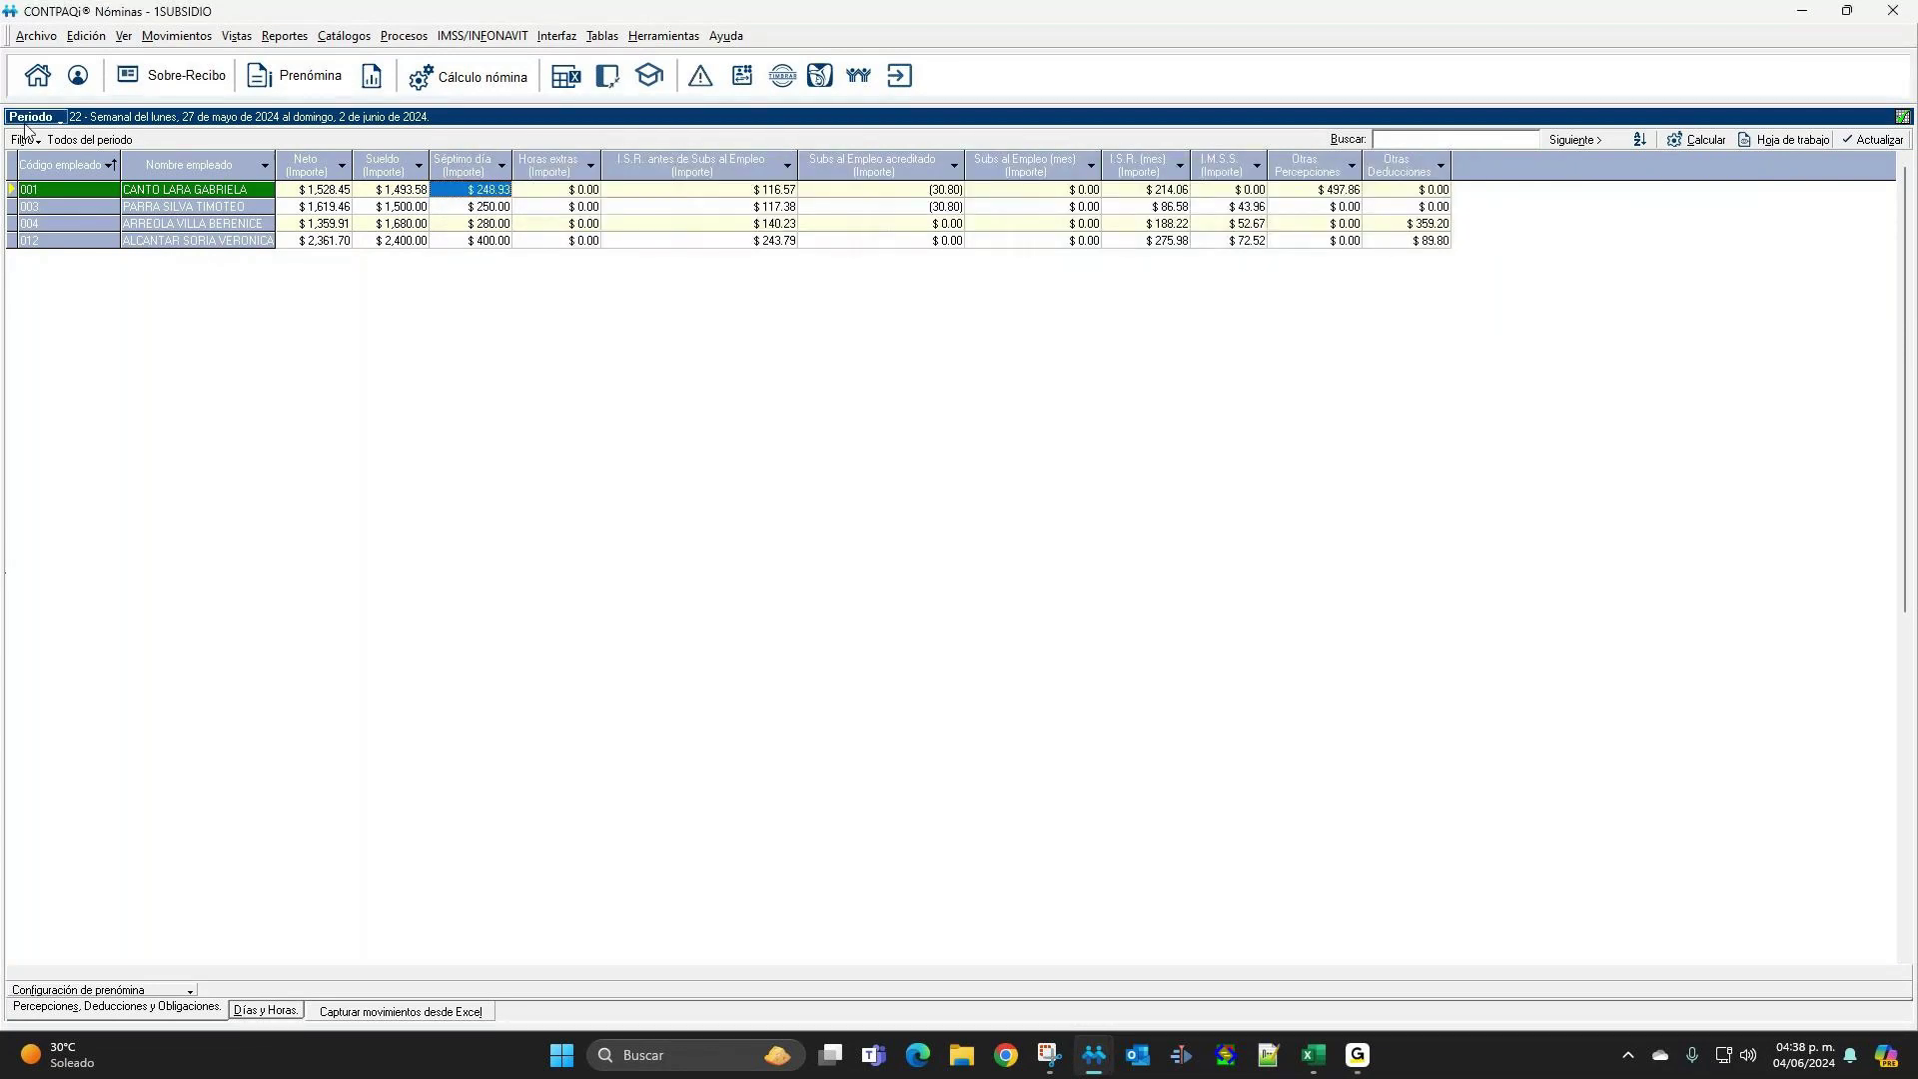
Open the company catalogue at 1SUBSIDIO and review its company name and the name issued on the CFDI.
left_click(38, 75)
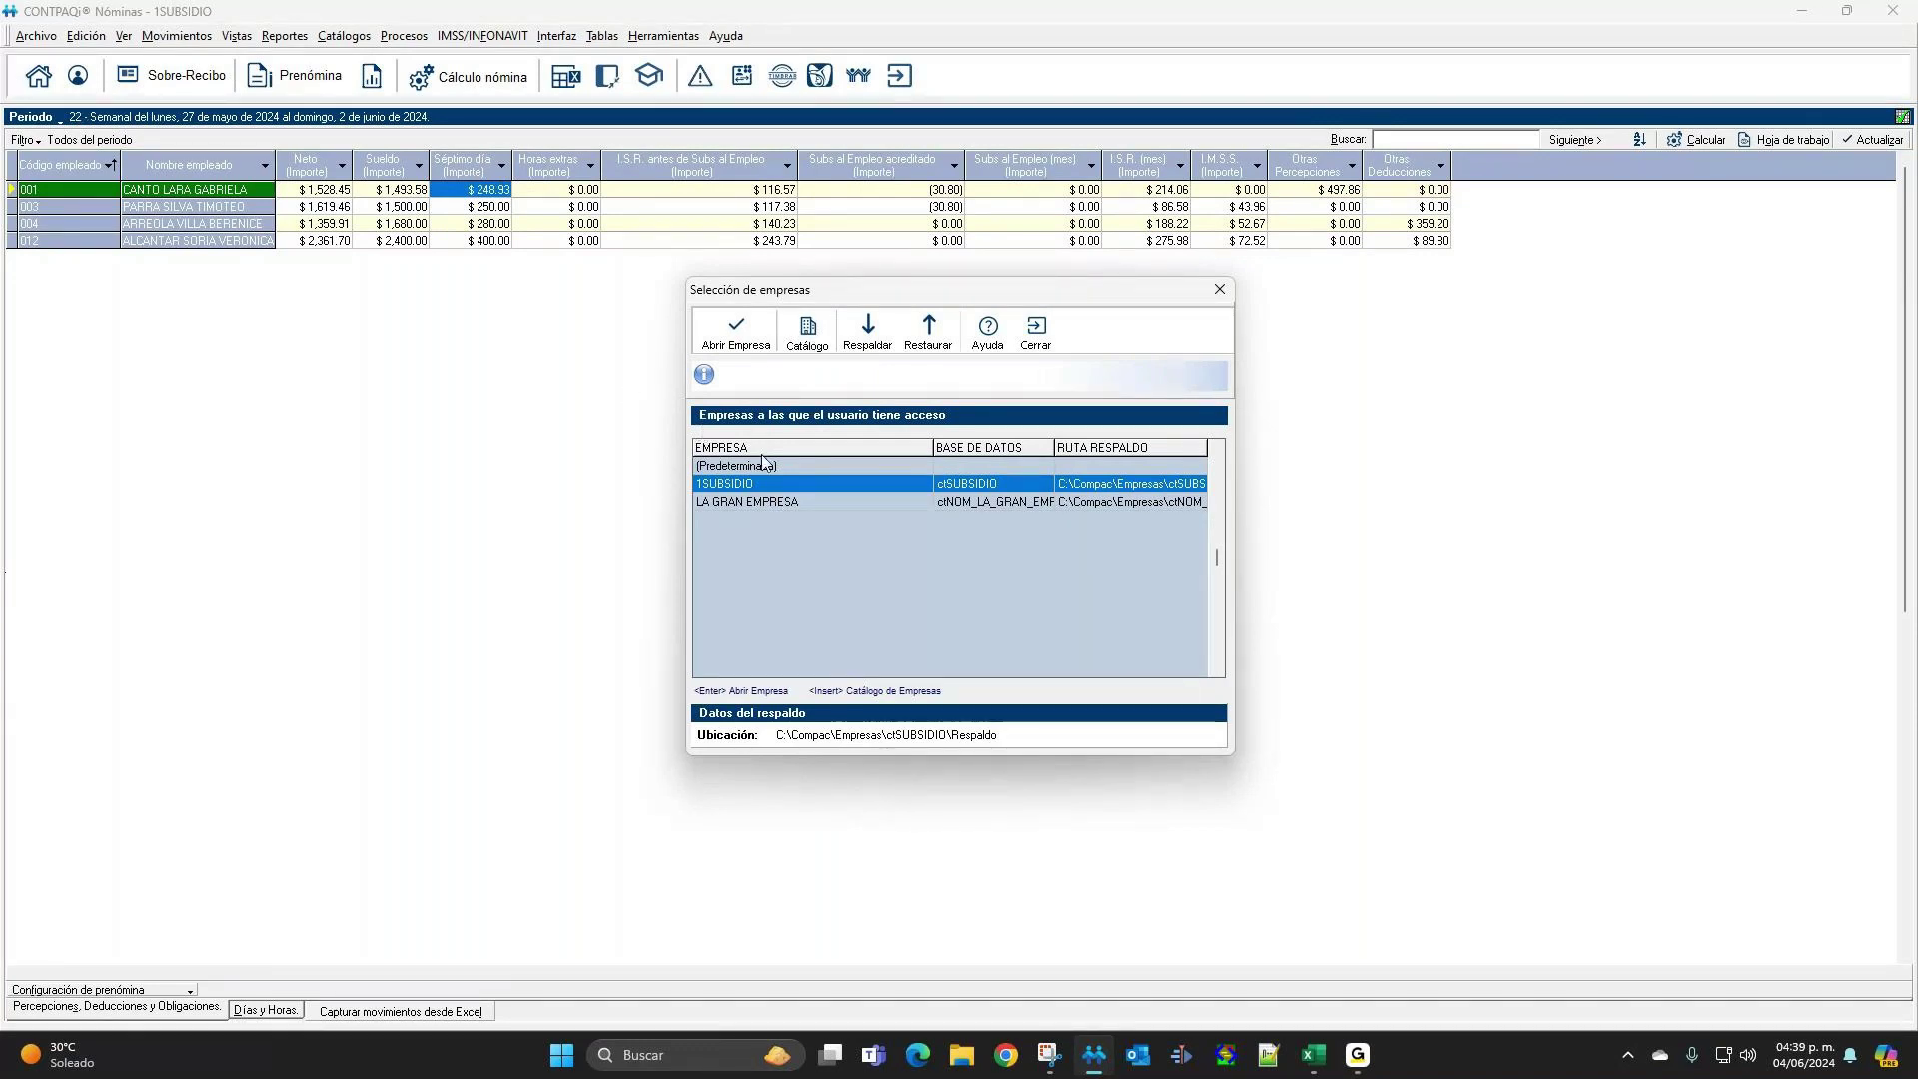
key("Insert")
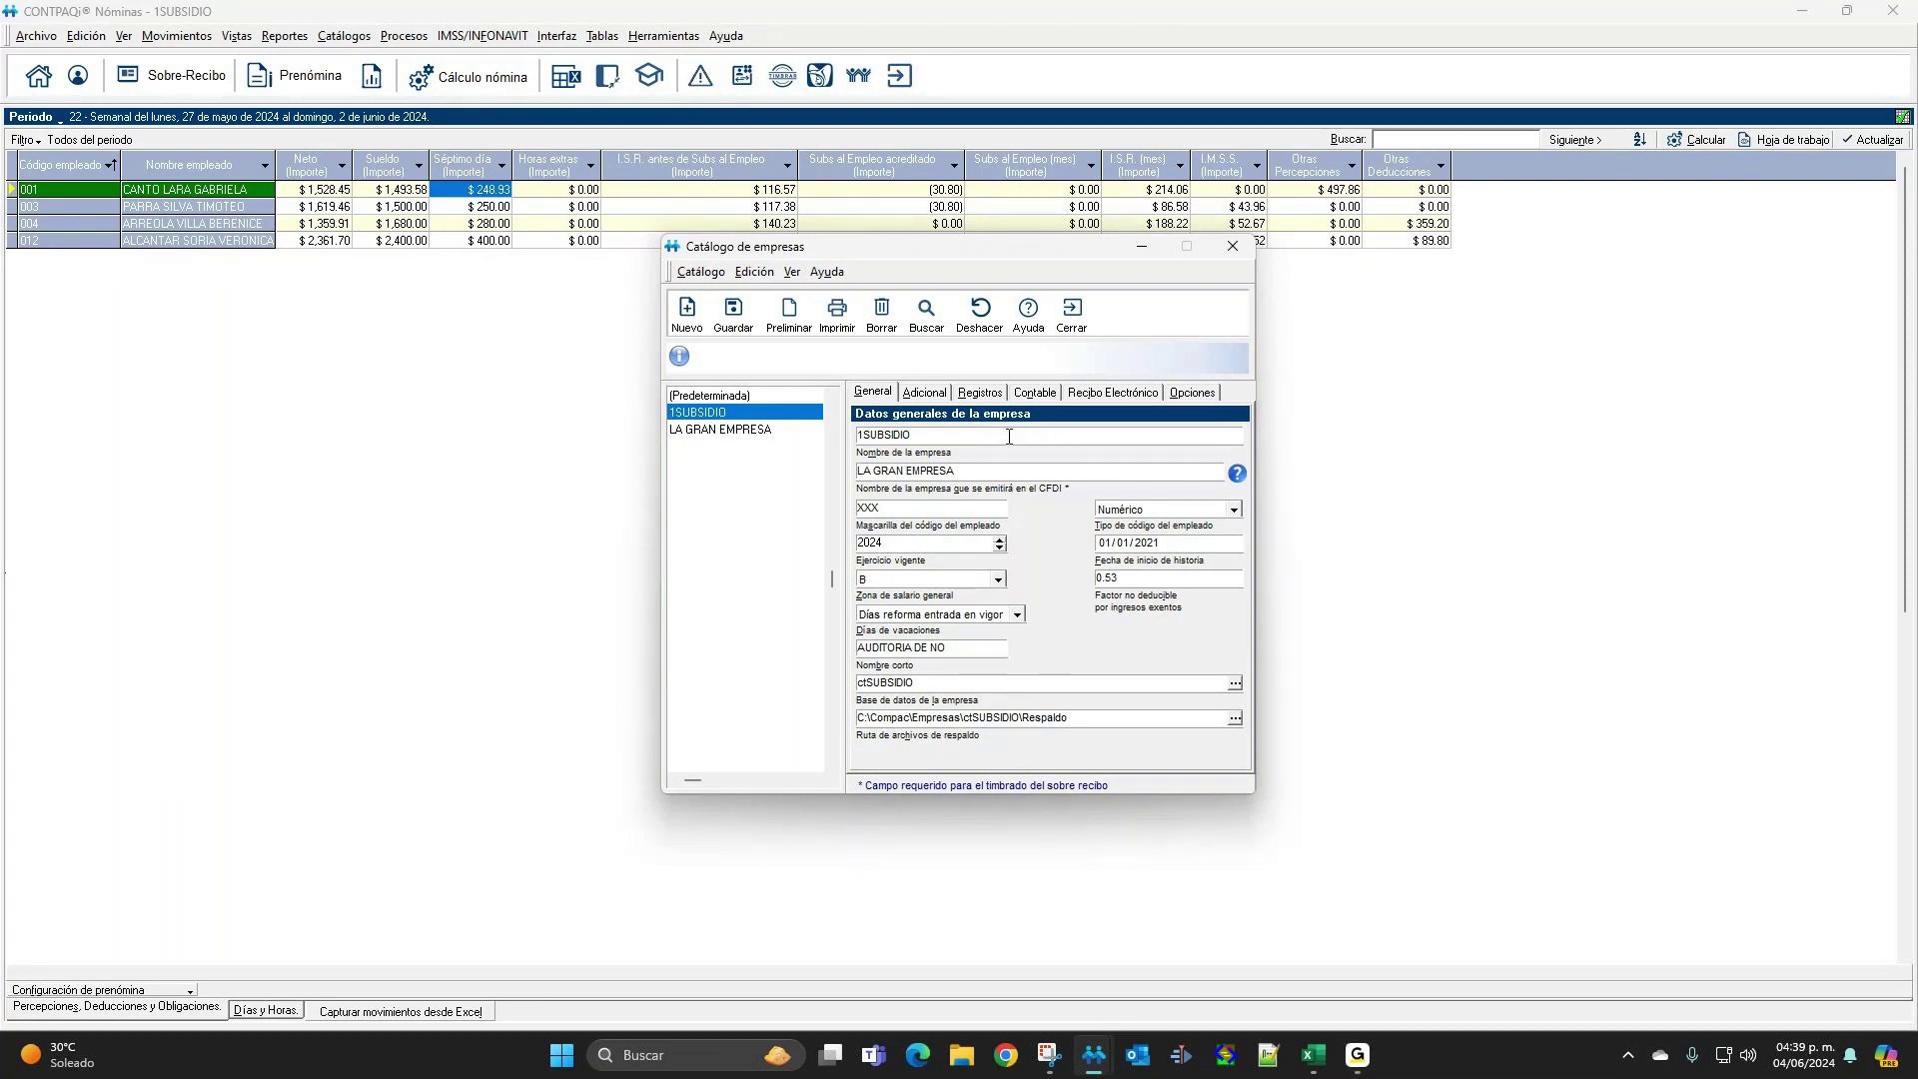
left_click_drag(1011, 436, 854, 437)
left_click_drag(1004, 471, 857, 471)
left_click(705, 412)
left_click_drag(978, 469, 857, 469)
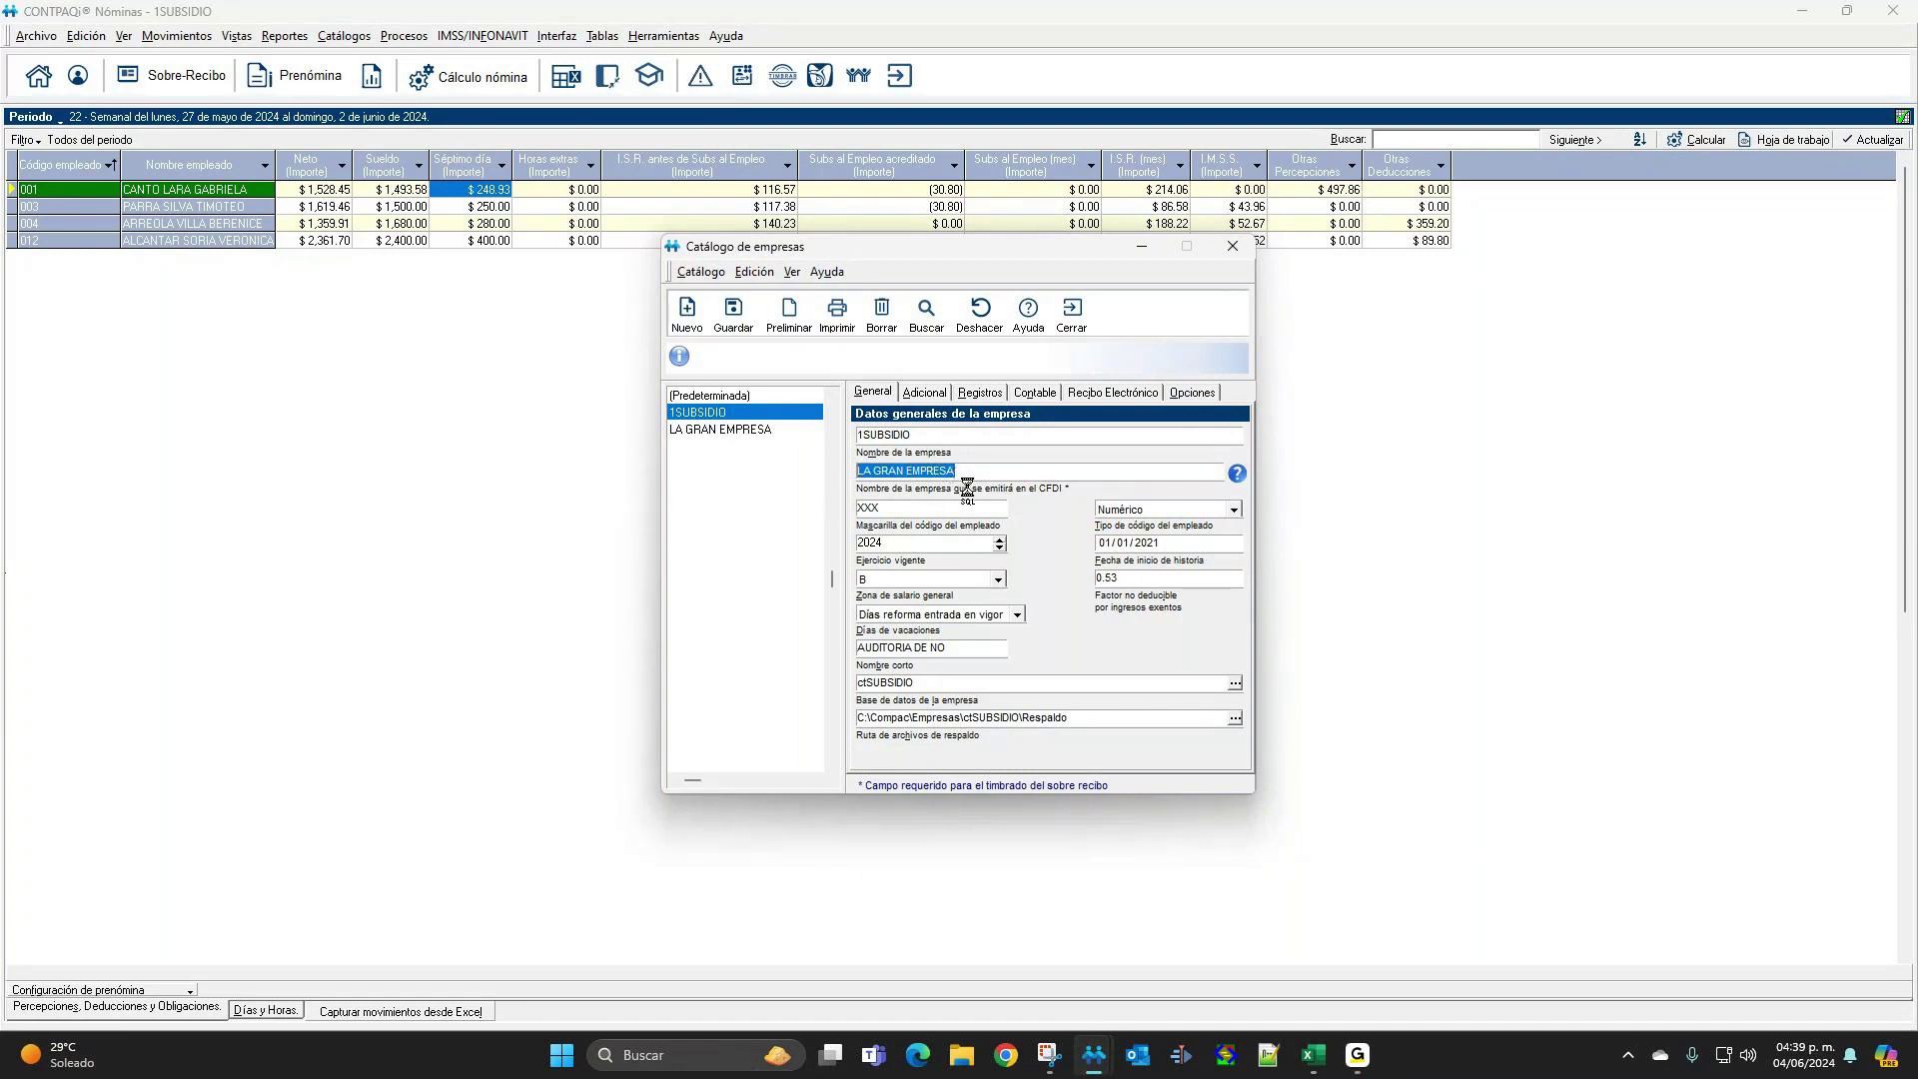
Review the employee code mask and the history start date in the general data of 1SUBSIDIO.
left_click(917, 510)
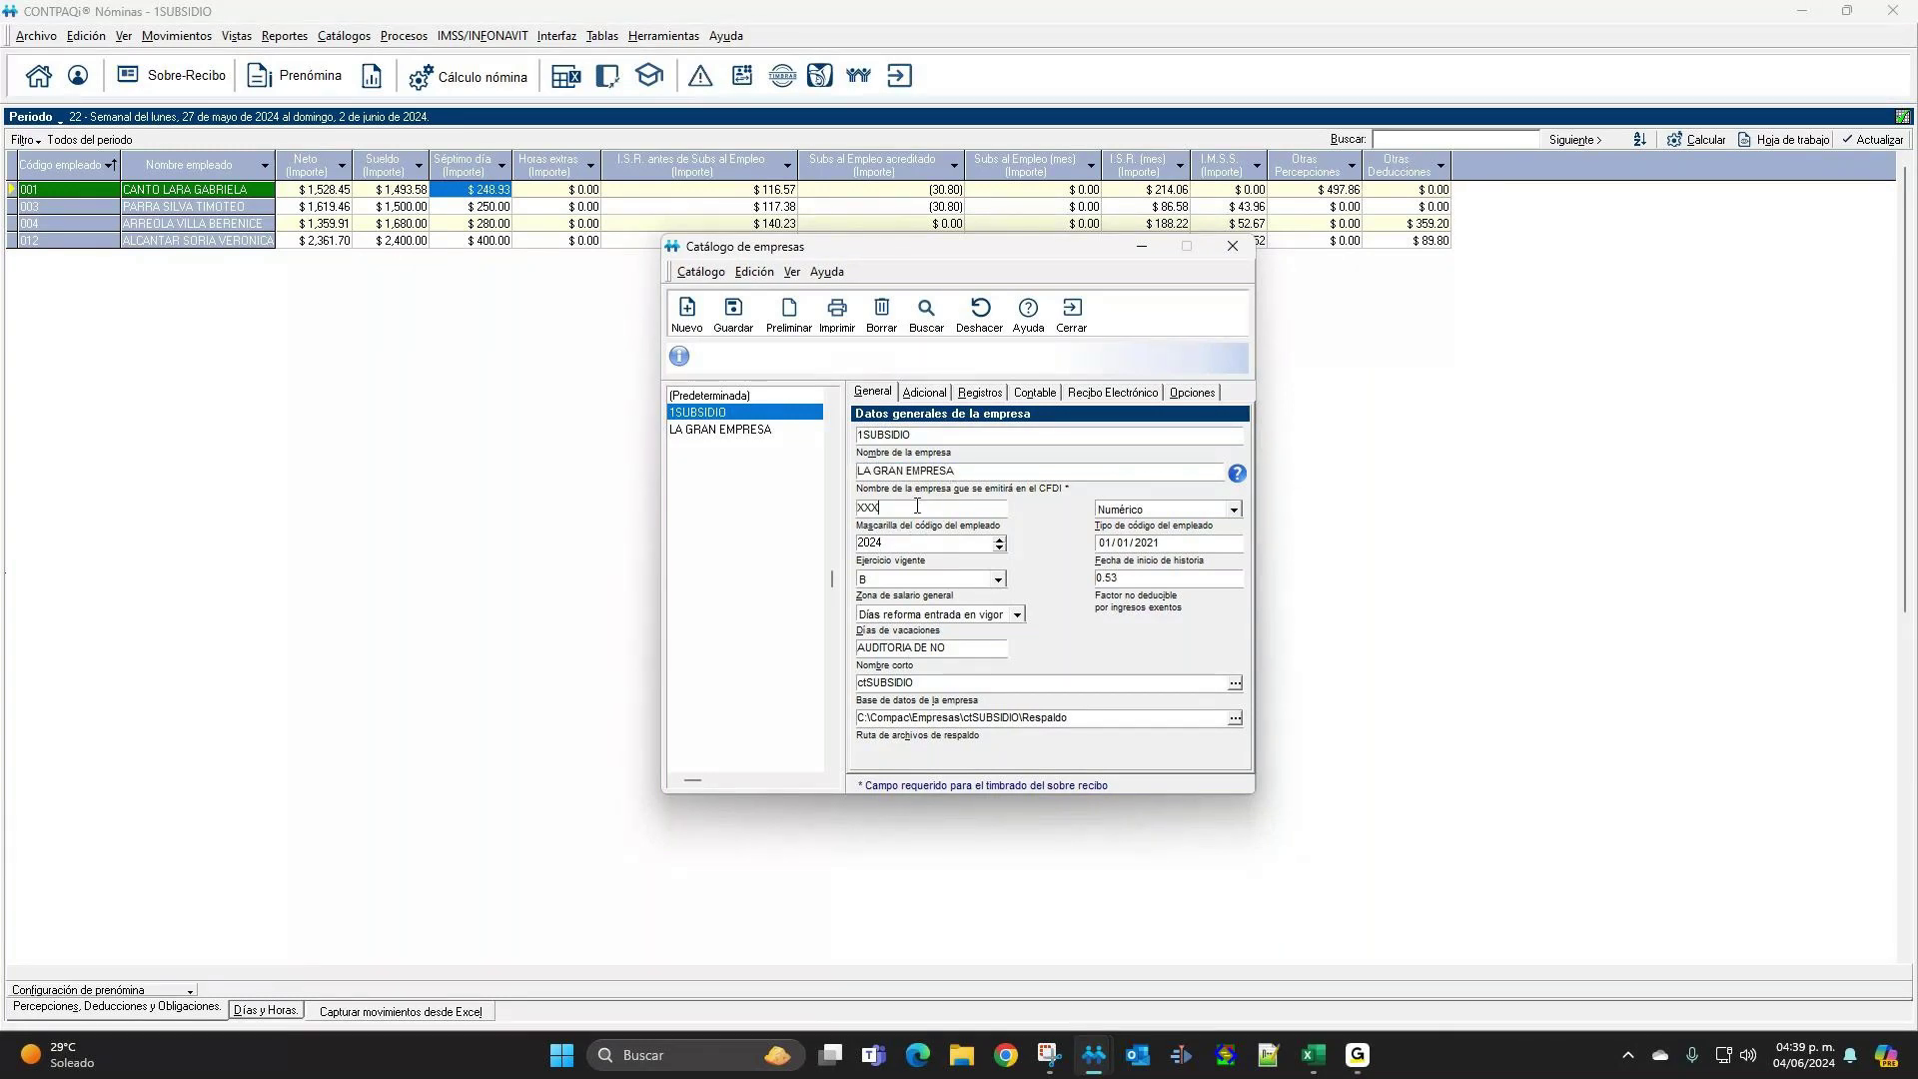
double_click(883, 507)
key("Tab")
left_click(1180, 544)
Examine the vacation days options, the short name and the backup path of 1SUBSIDIO.
left_click(1016, 615)
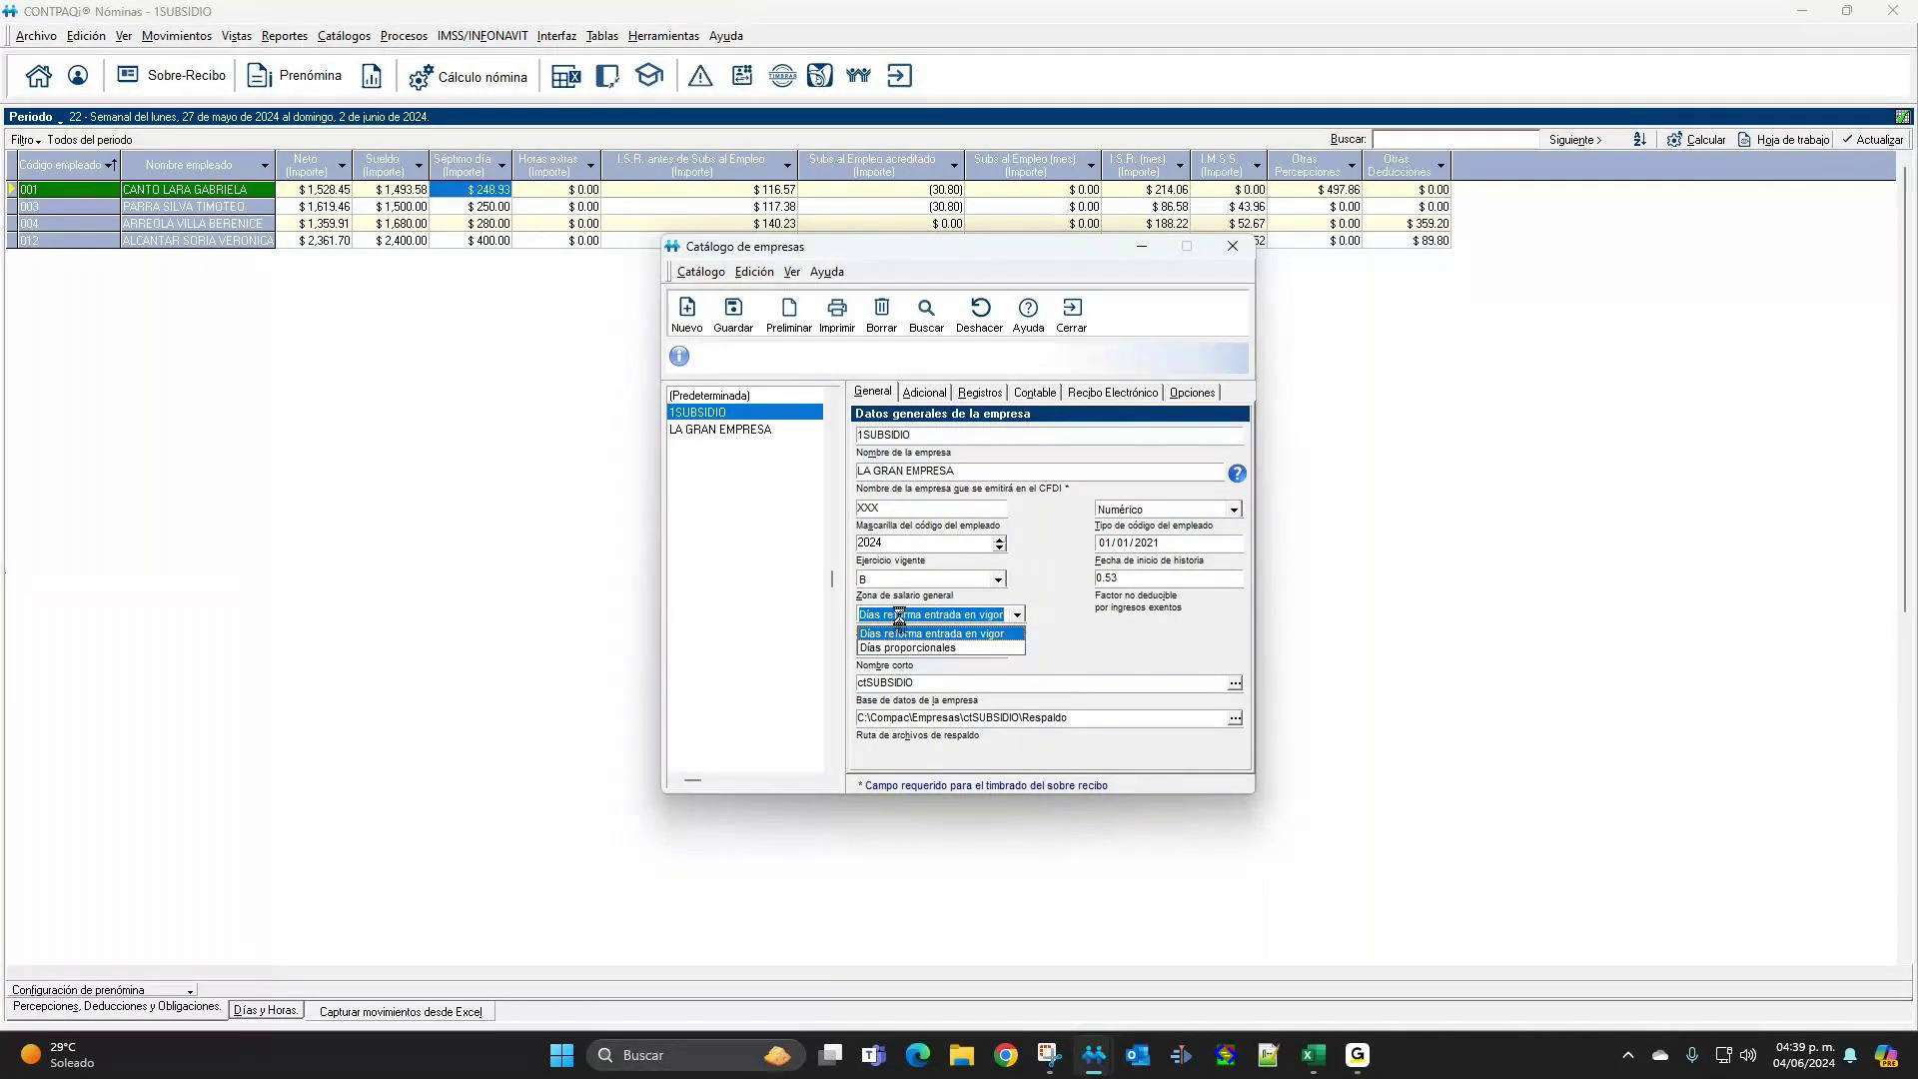
left_click(1017, 615)
left_click(1017, 615)
left_click(1017, 614)
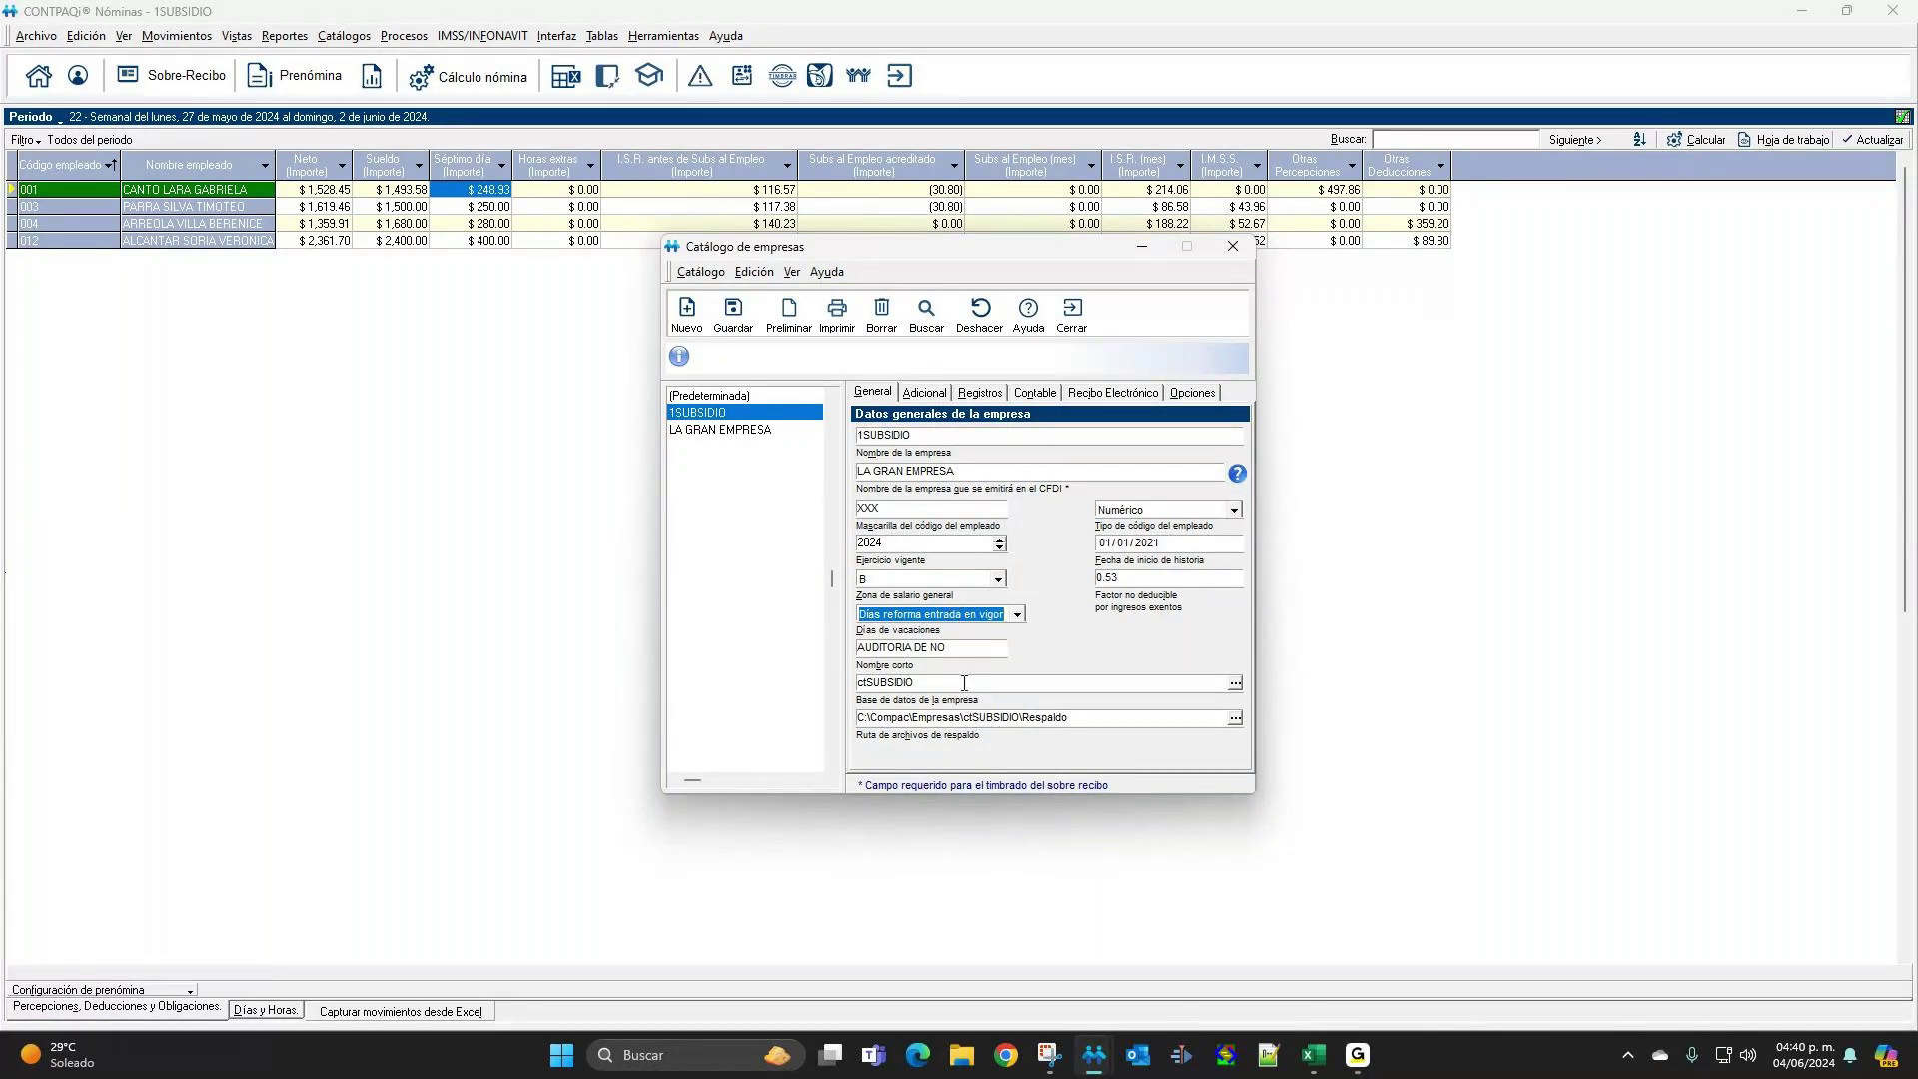
left_click(952, 648)
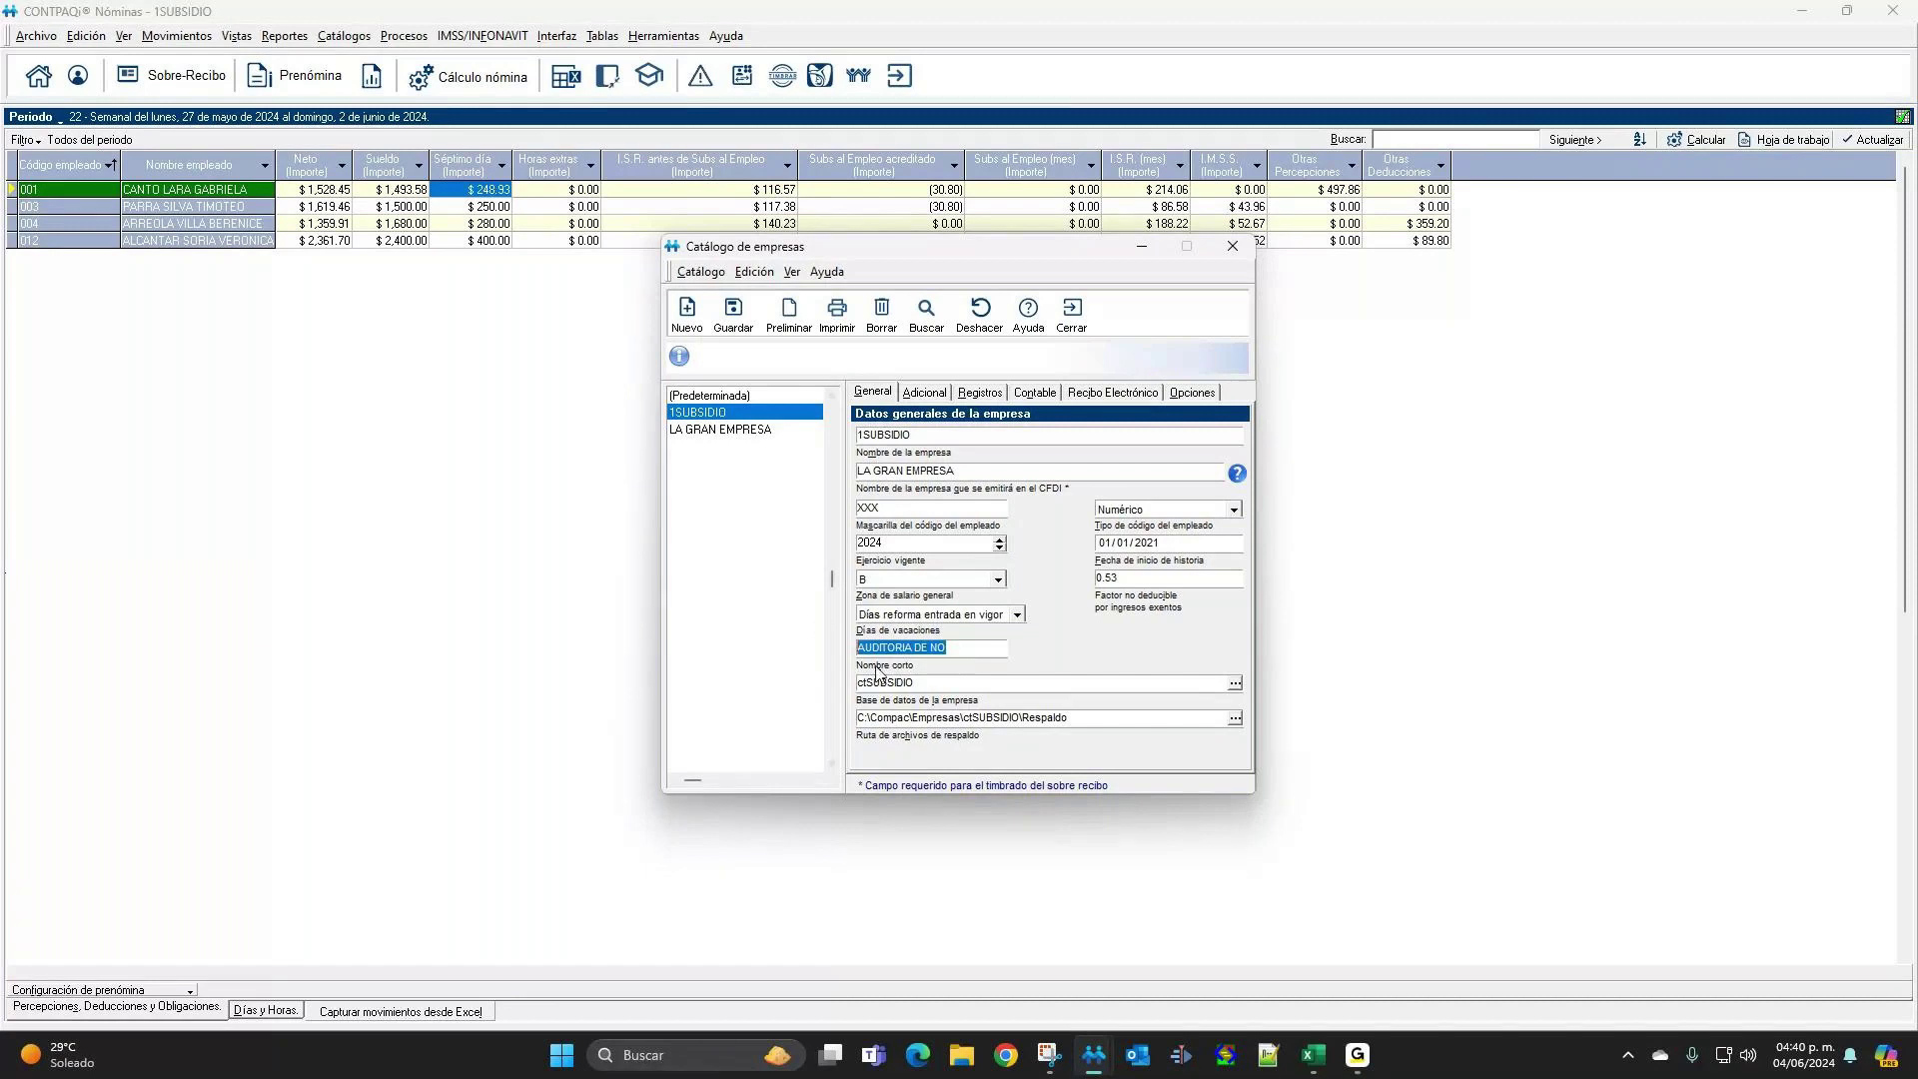
left_click(993, 715)
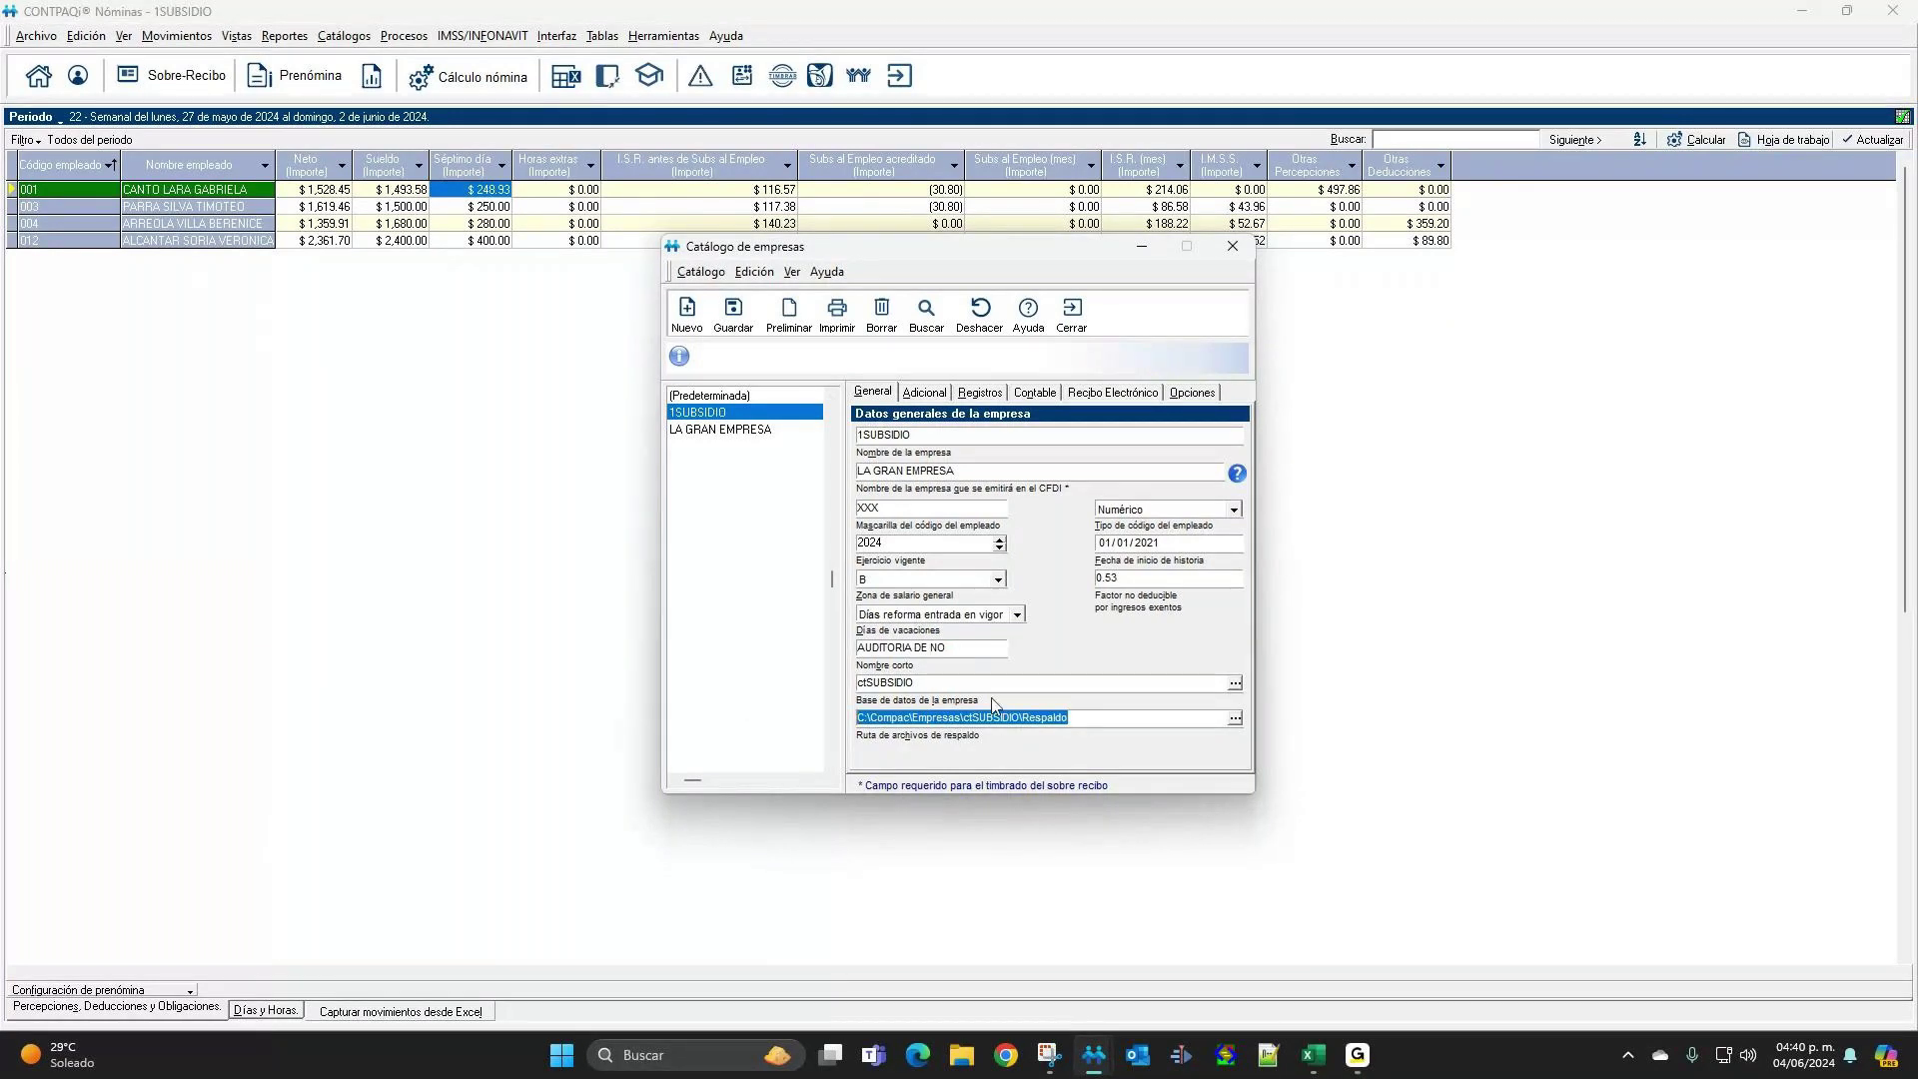
Examine the address and legal representative data of 1SUBSIDIO, including its locality, street address, phone and postal code fields.
left_click(927, 395)
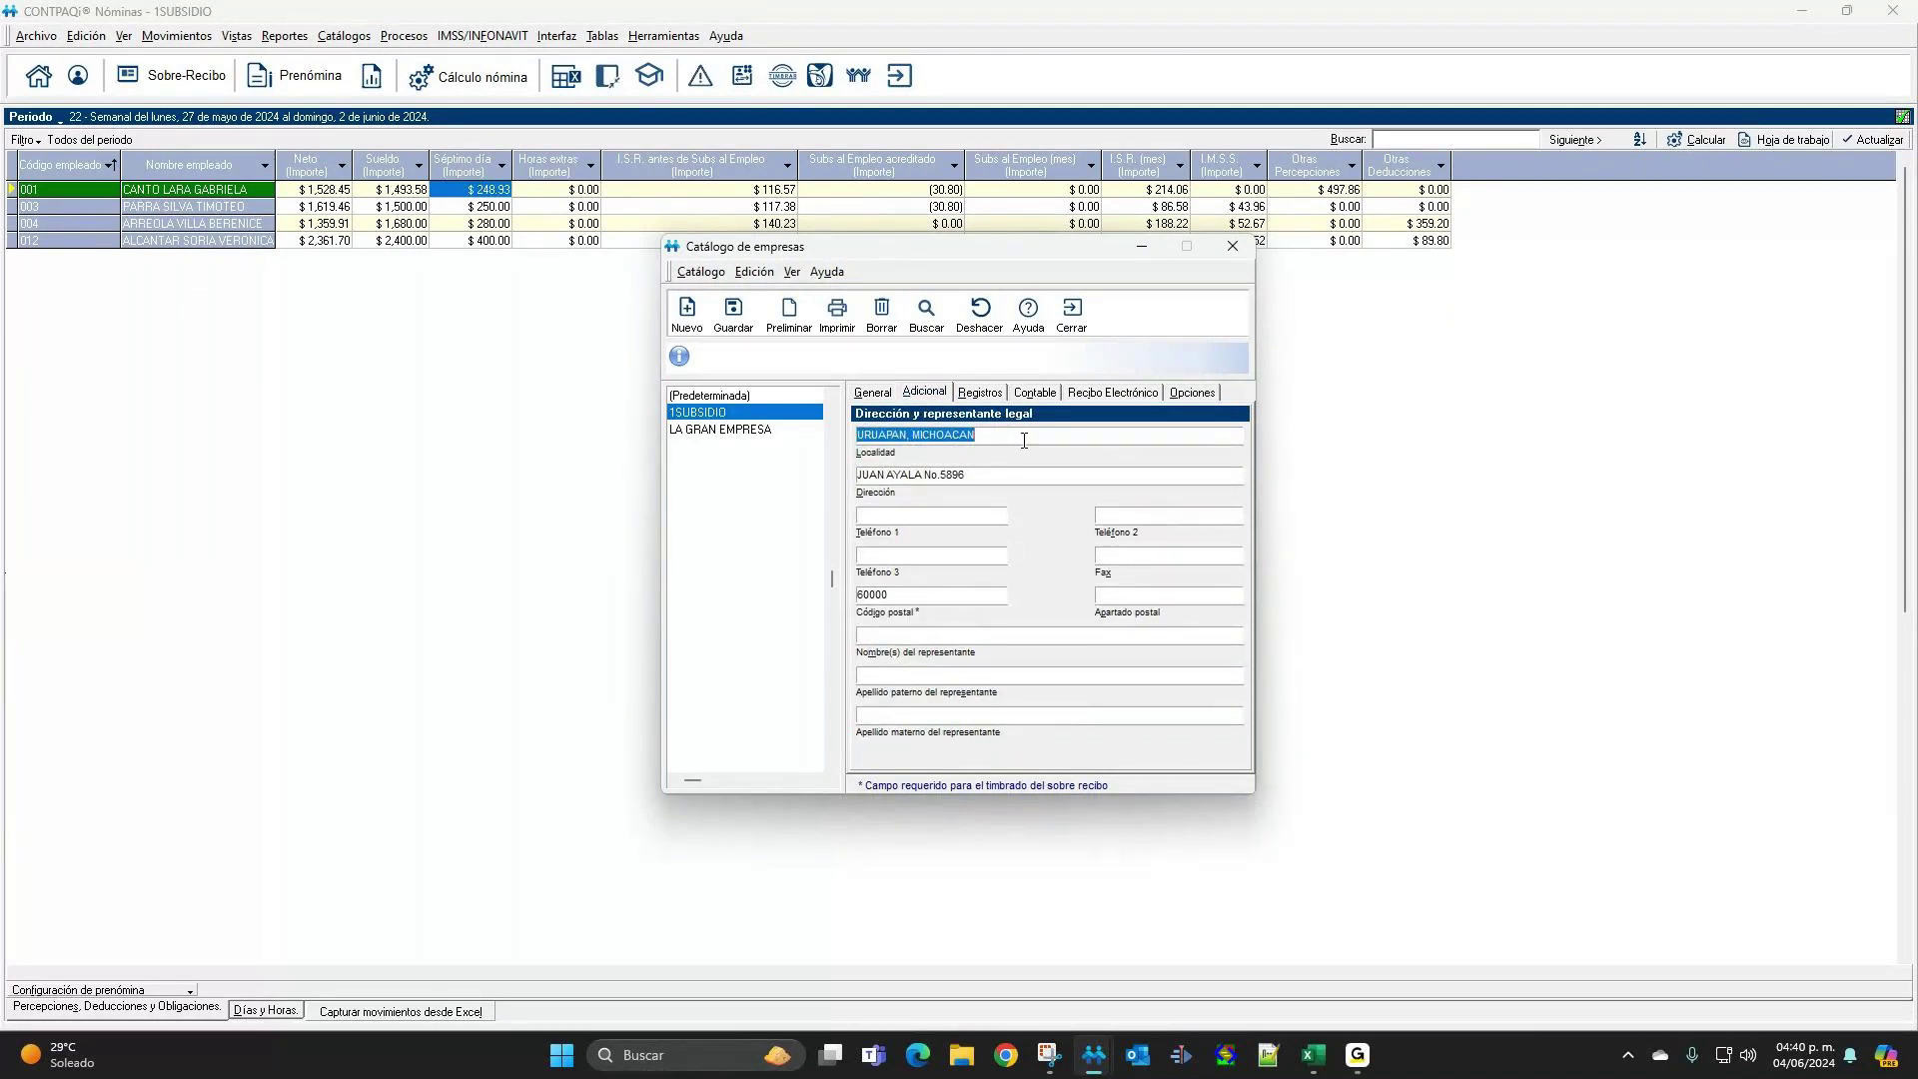
key("Tab")
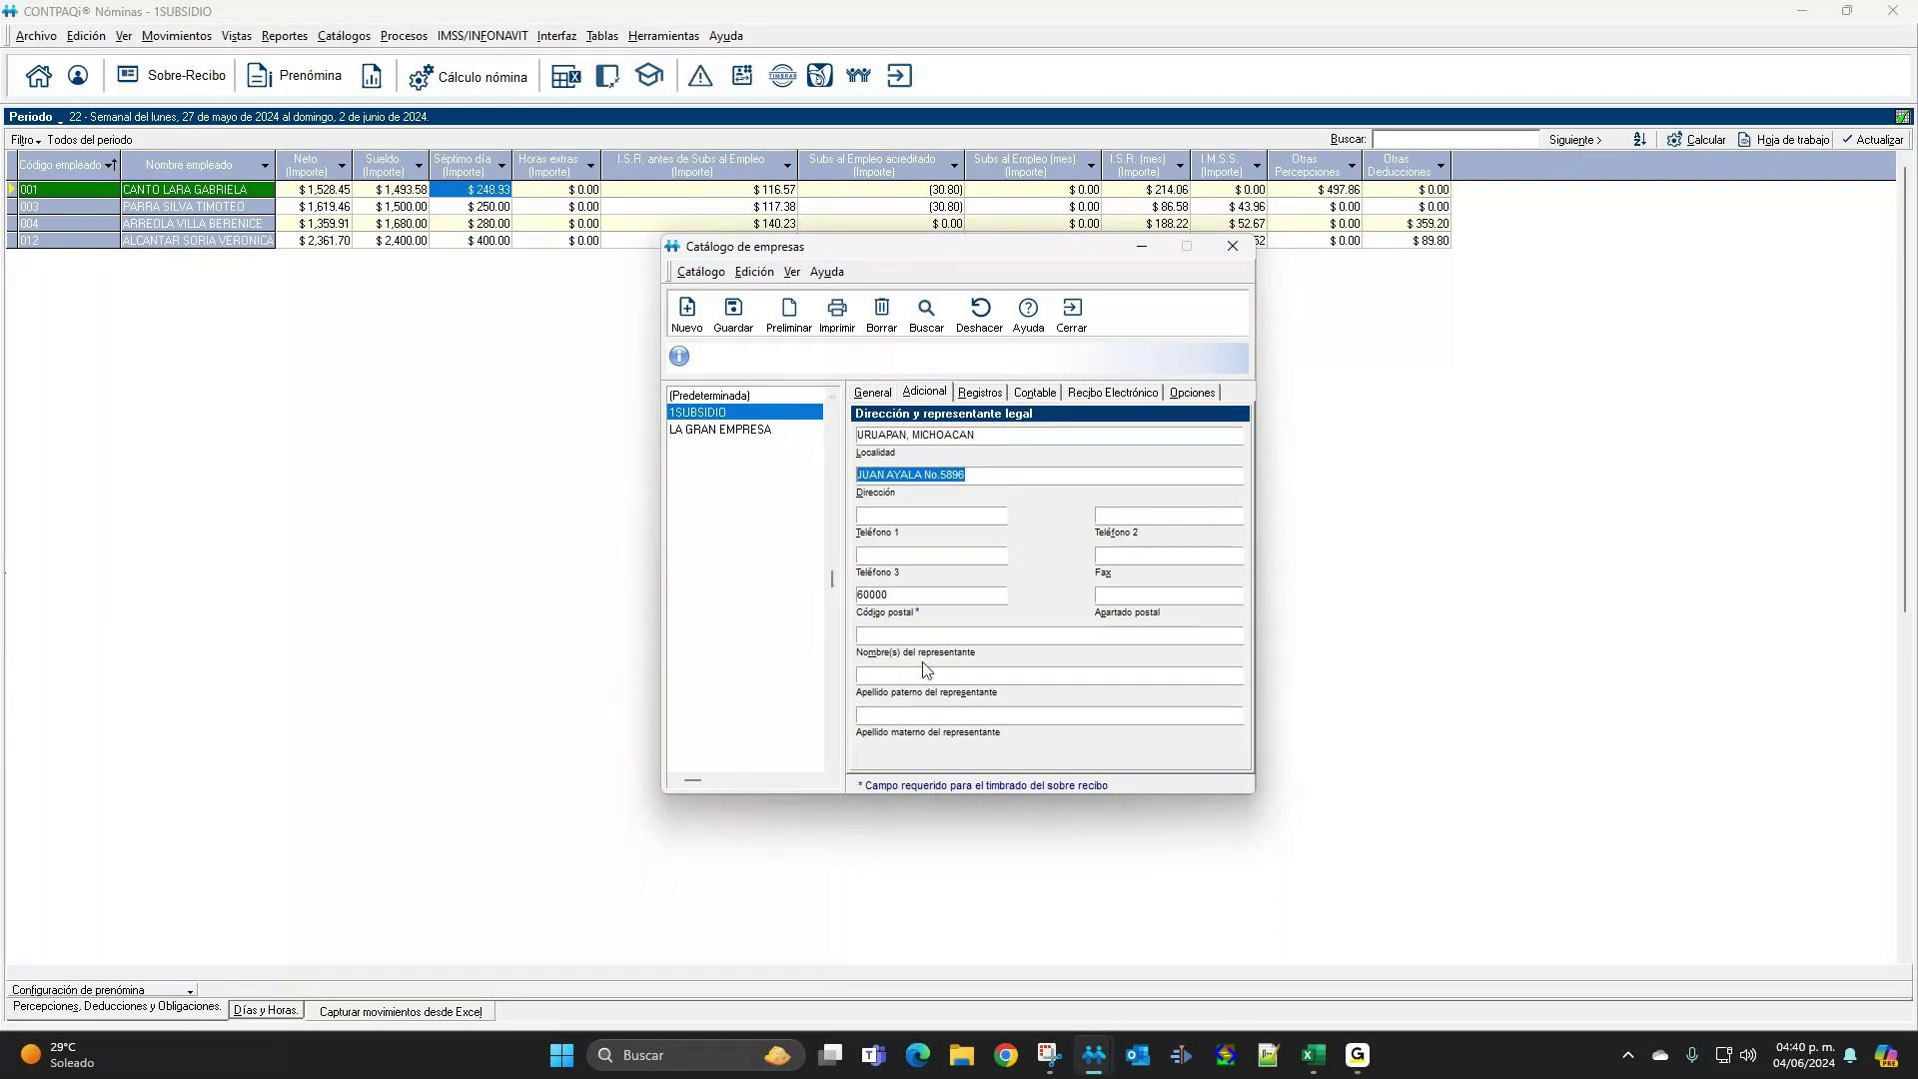
key("Tab")
key("Tab")
key("Tab")
key("Tab")
key("Tab")
left_click_drag(989, 434, 802, 428)
key("Tab")
left_click_drag(989, 432, 839, 427)
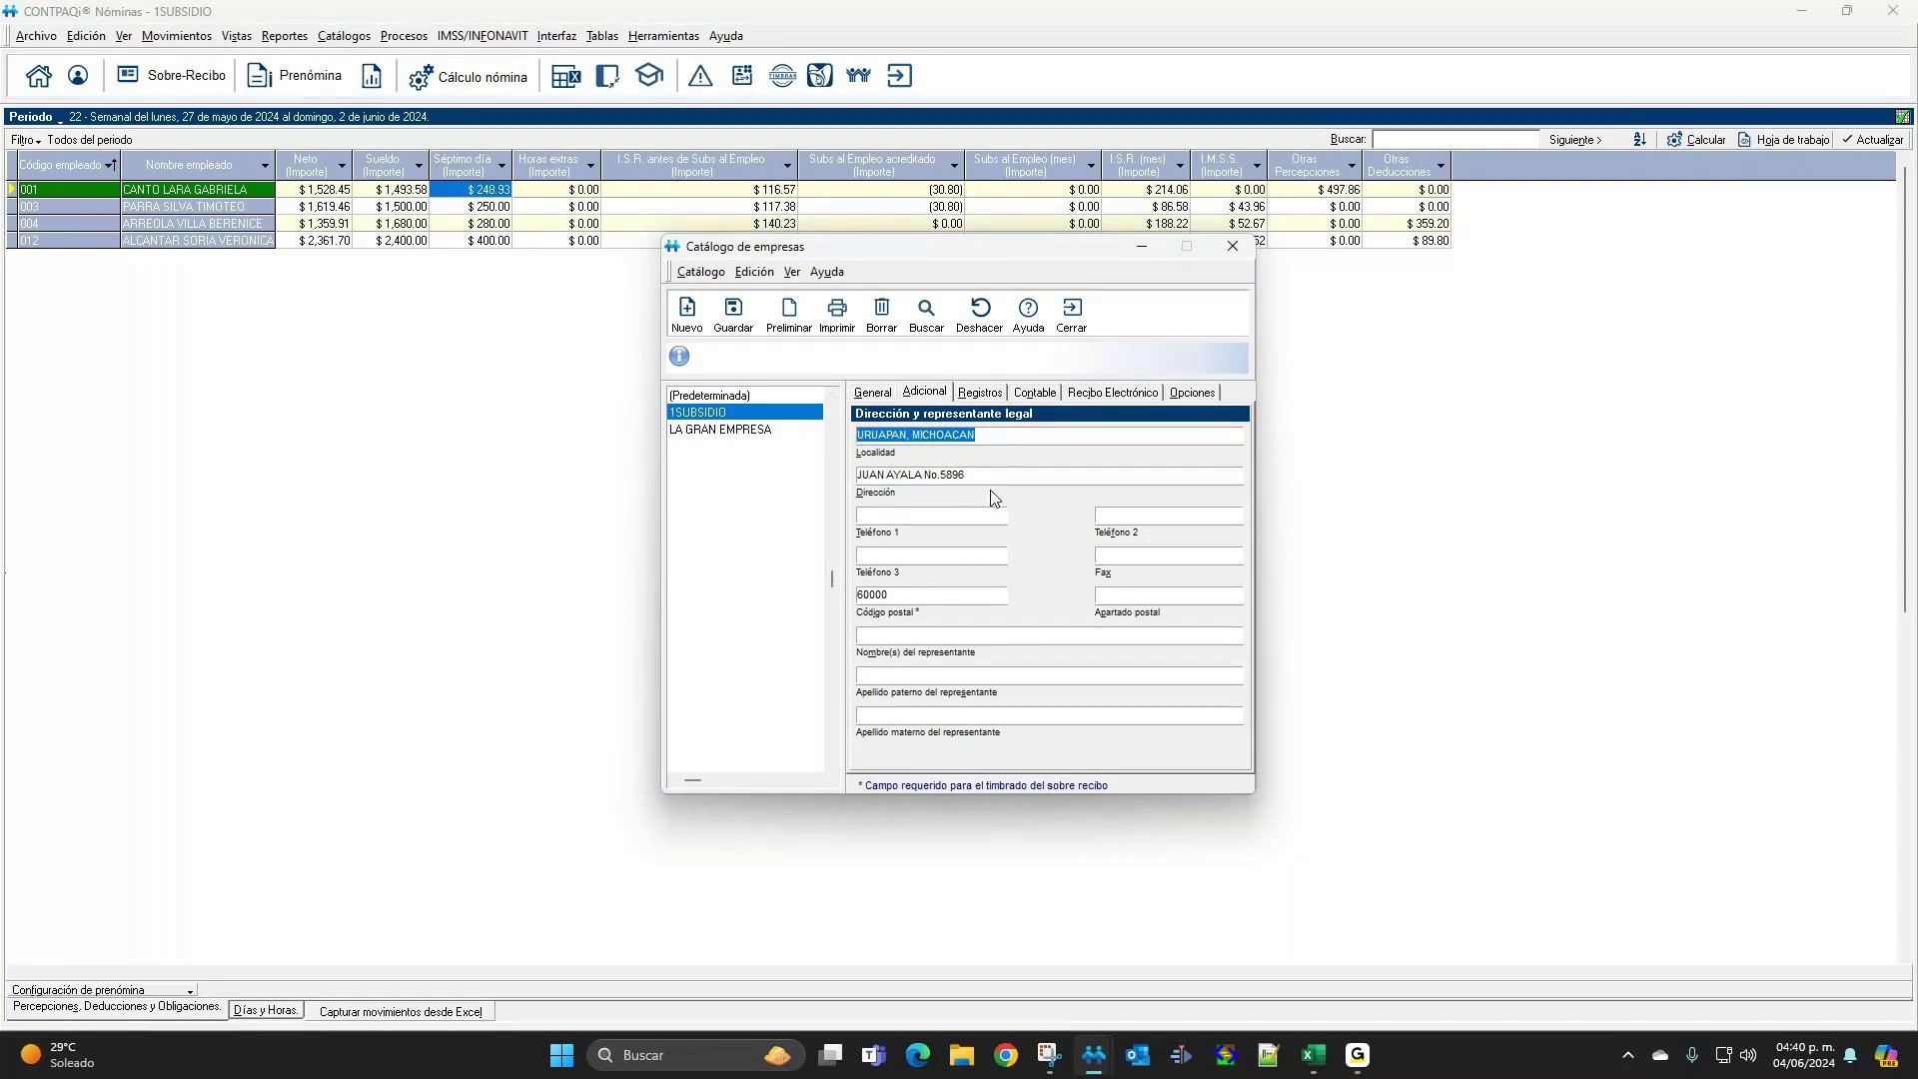
Review the company registrations of 1SUBSIDIO, checking the fiscal regime options and the available IMSS employer registrations.
left_click_drag(979, 433, 851, 439)
left_click(982, 394)
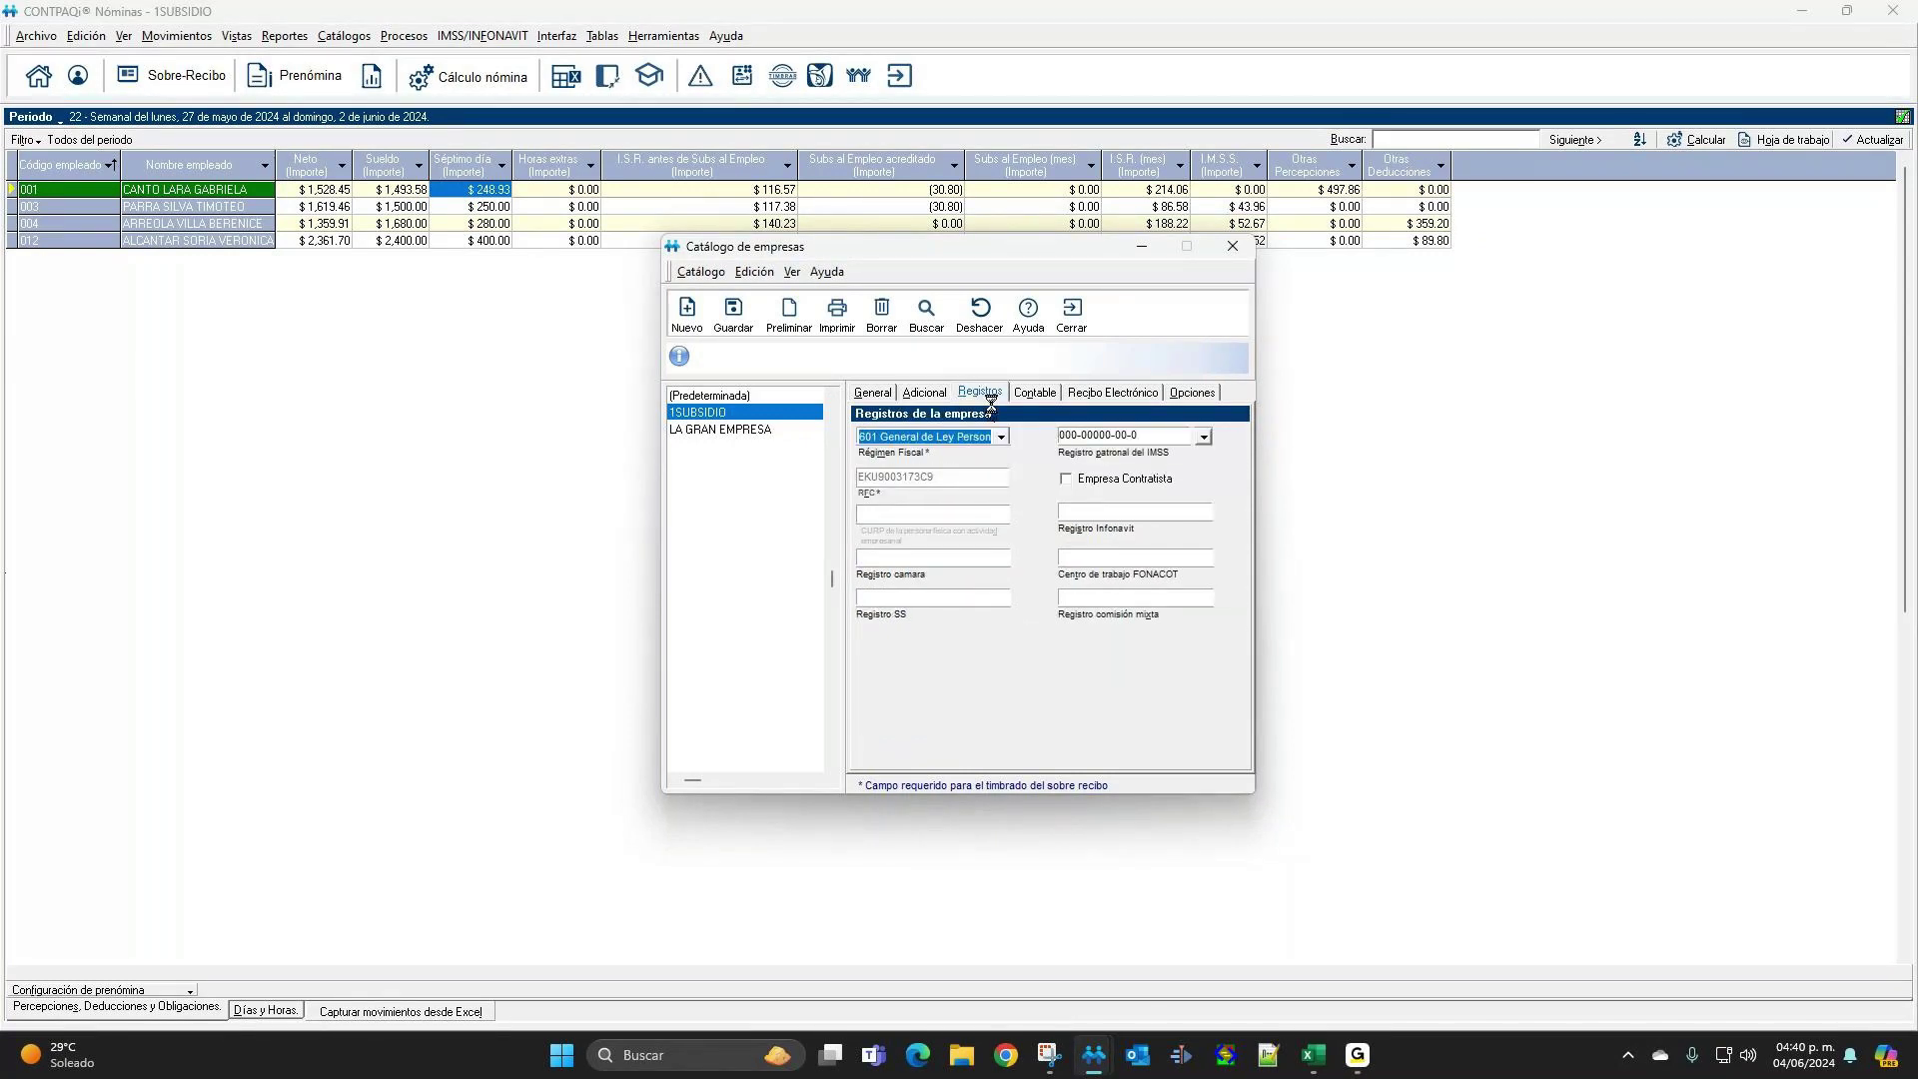
left_click(1001, 438)
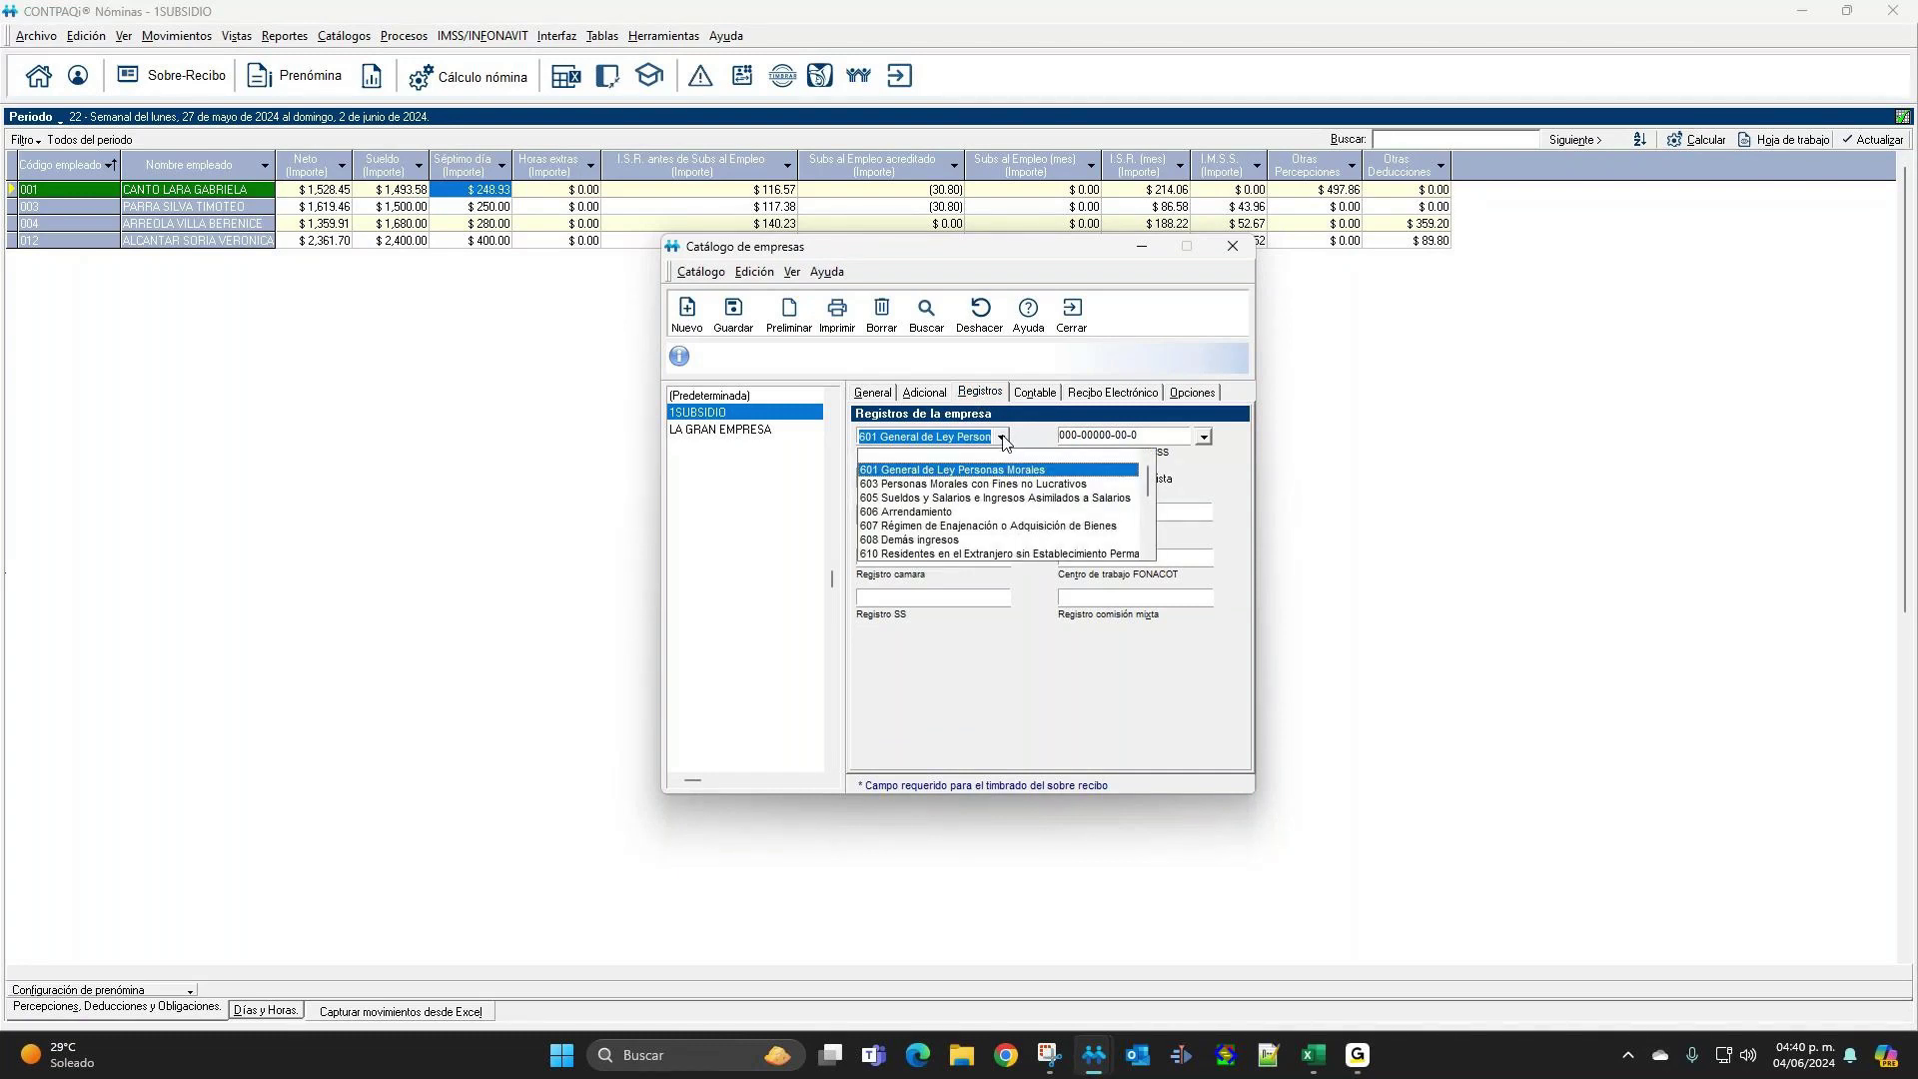
left_click(995, 471)
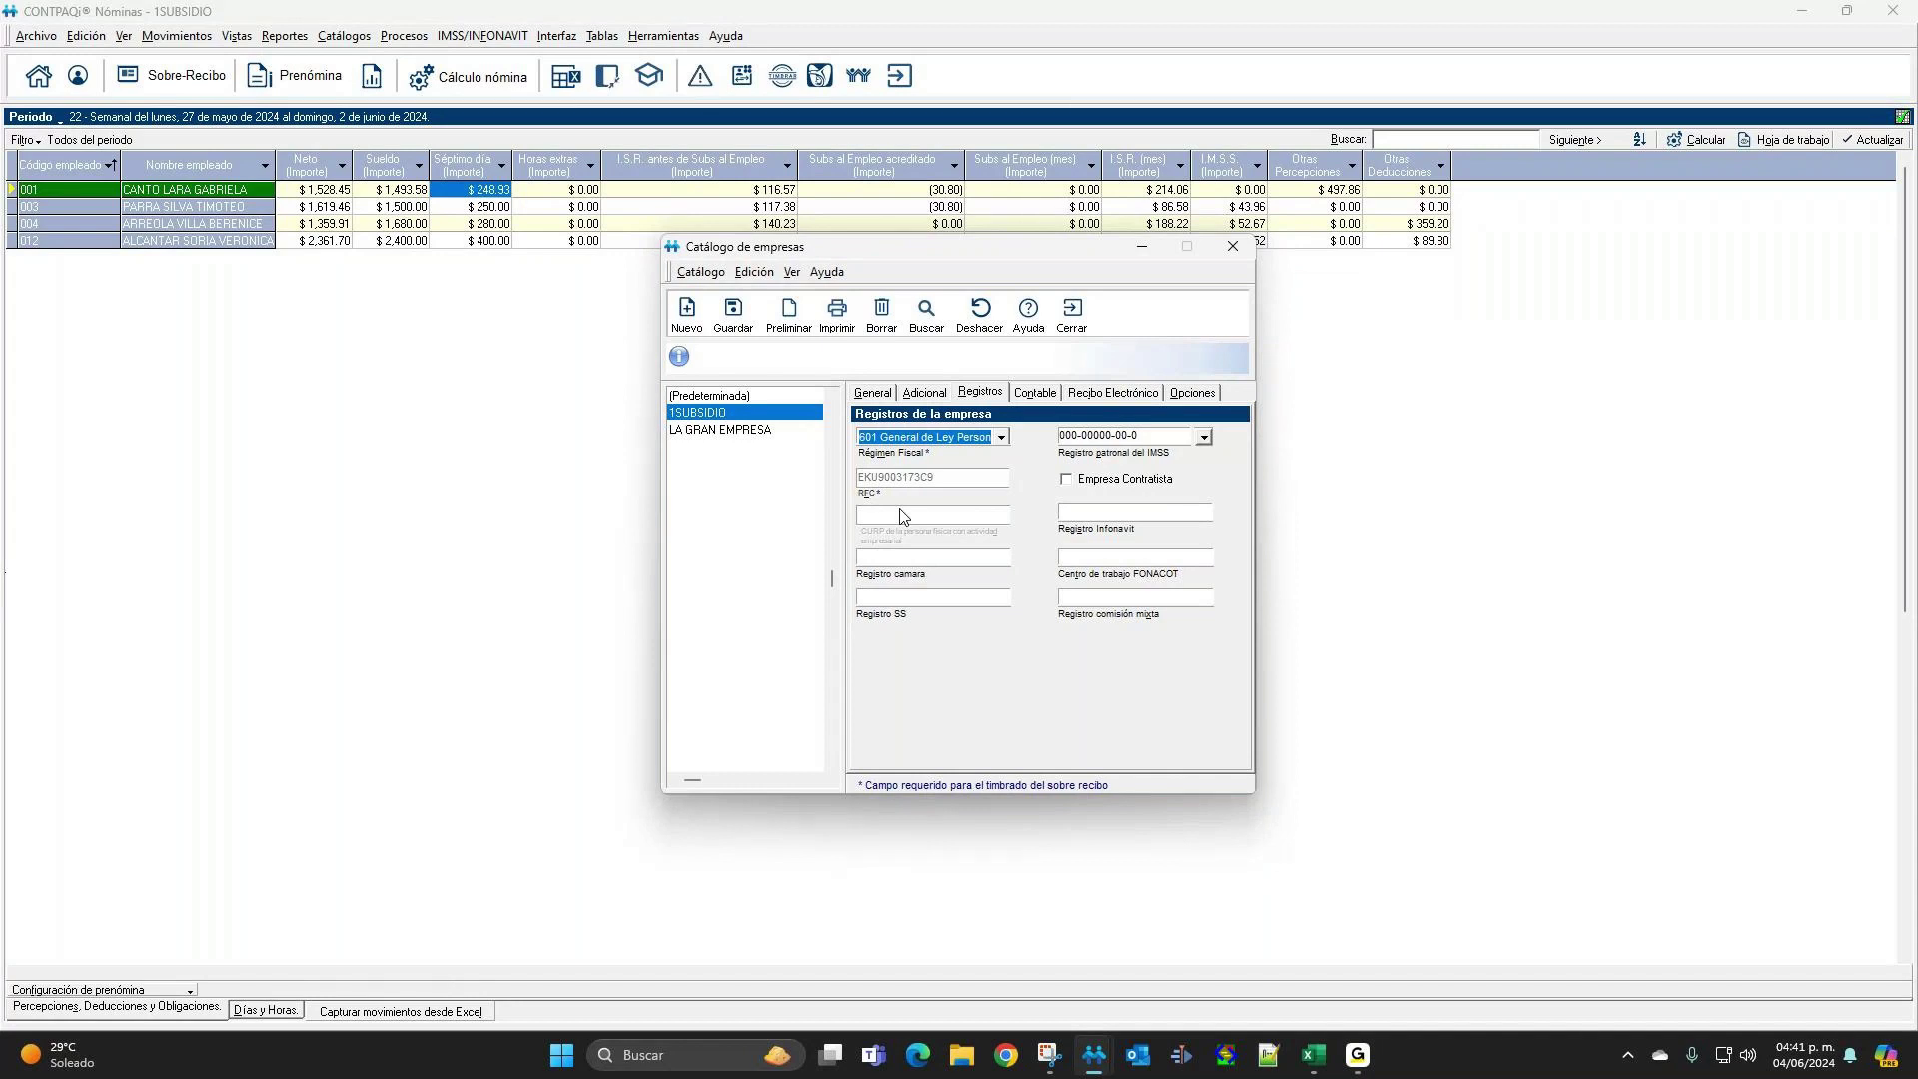
left_click(1204, 437)
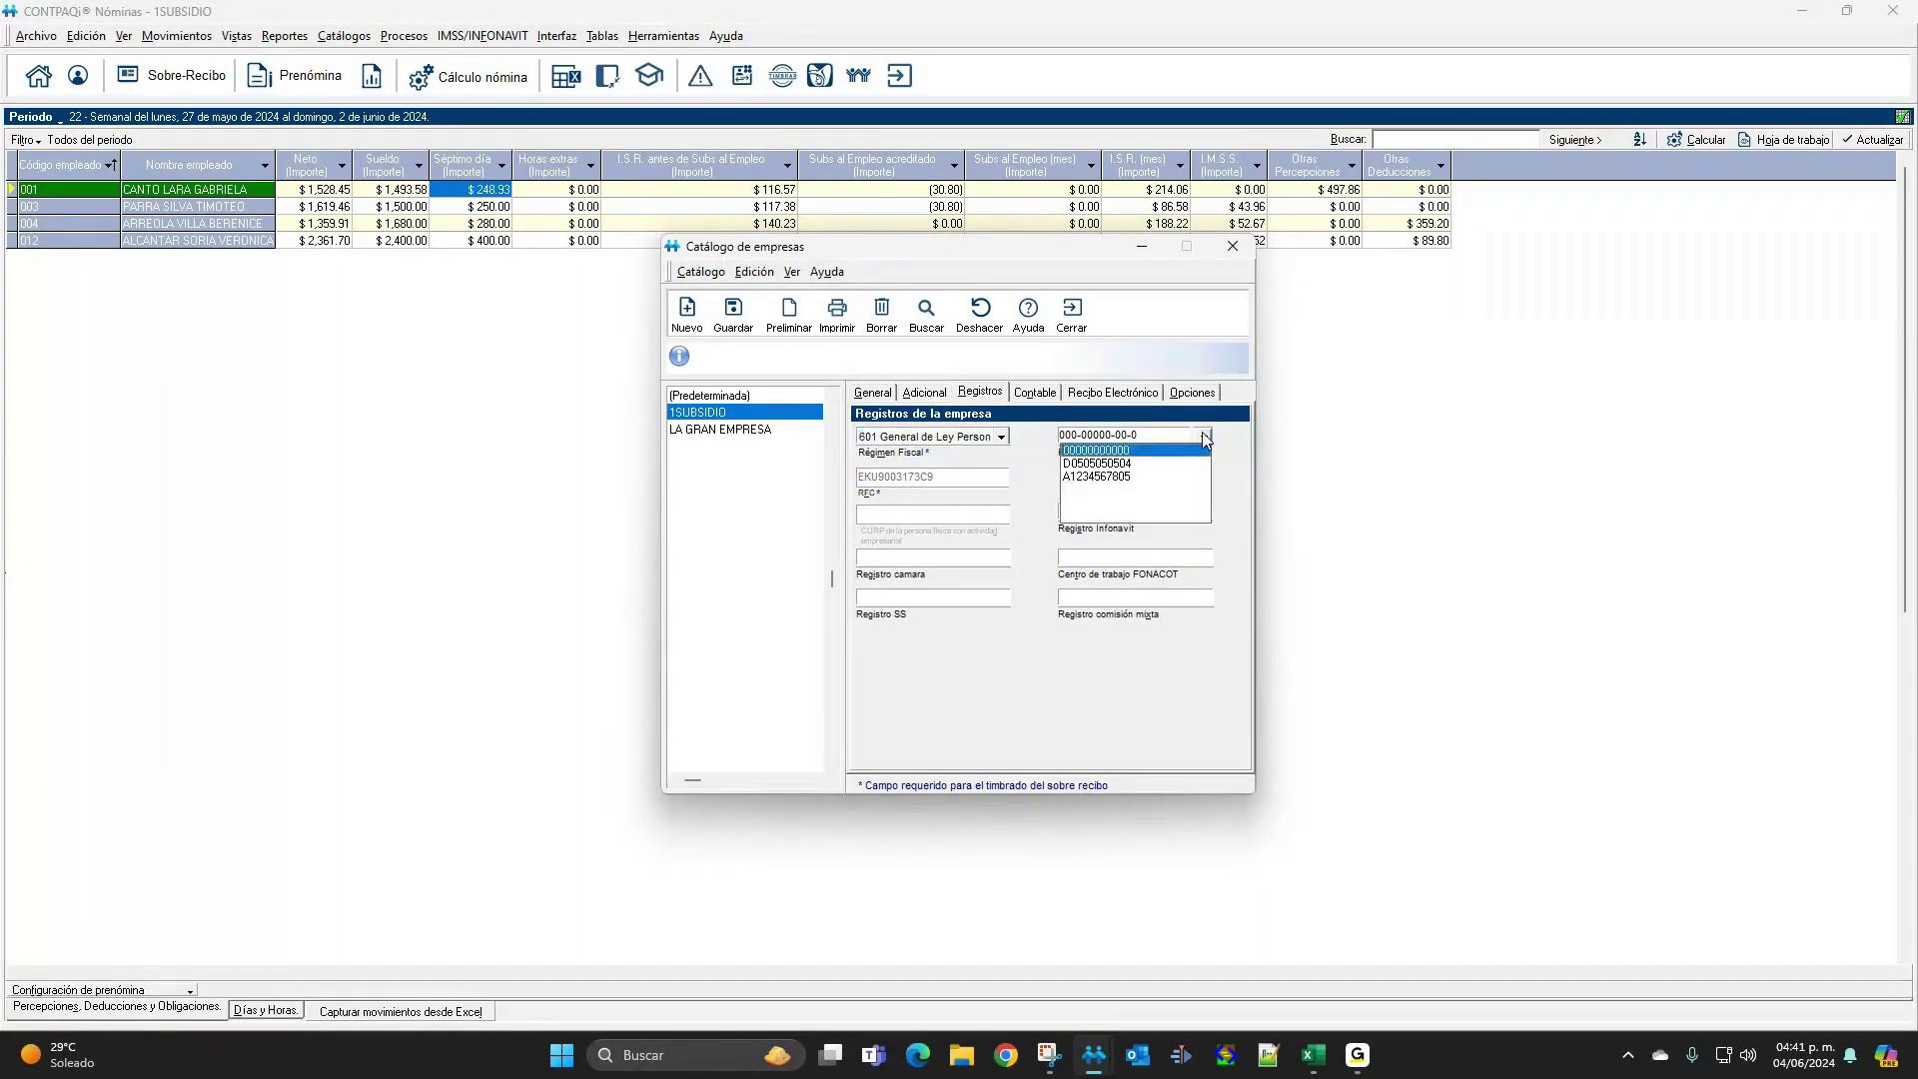
left_click(1204, 436)
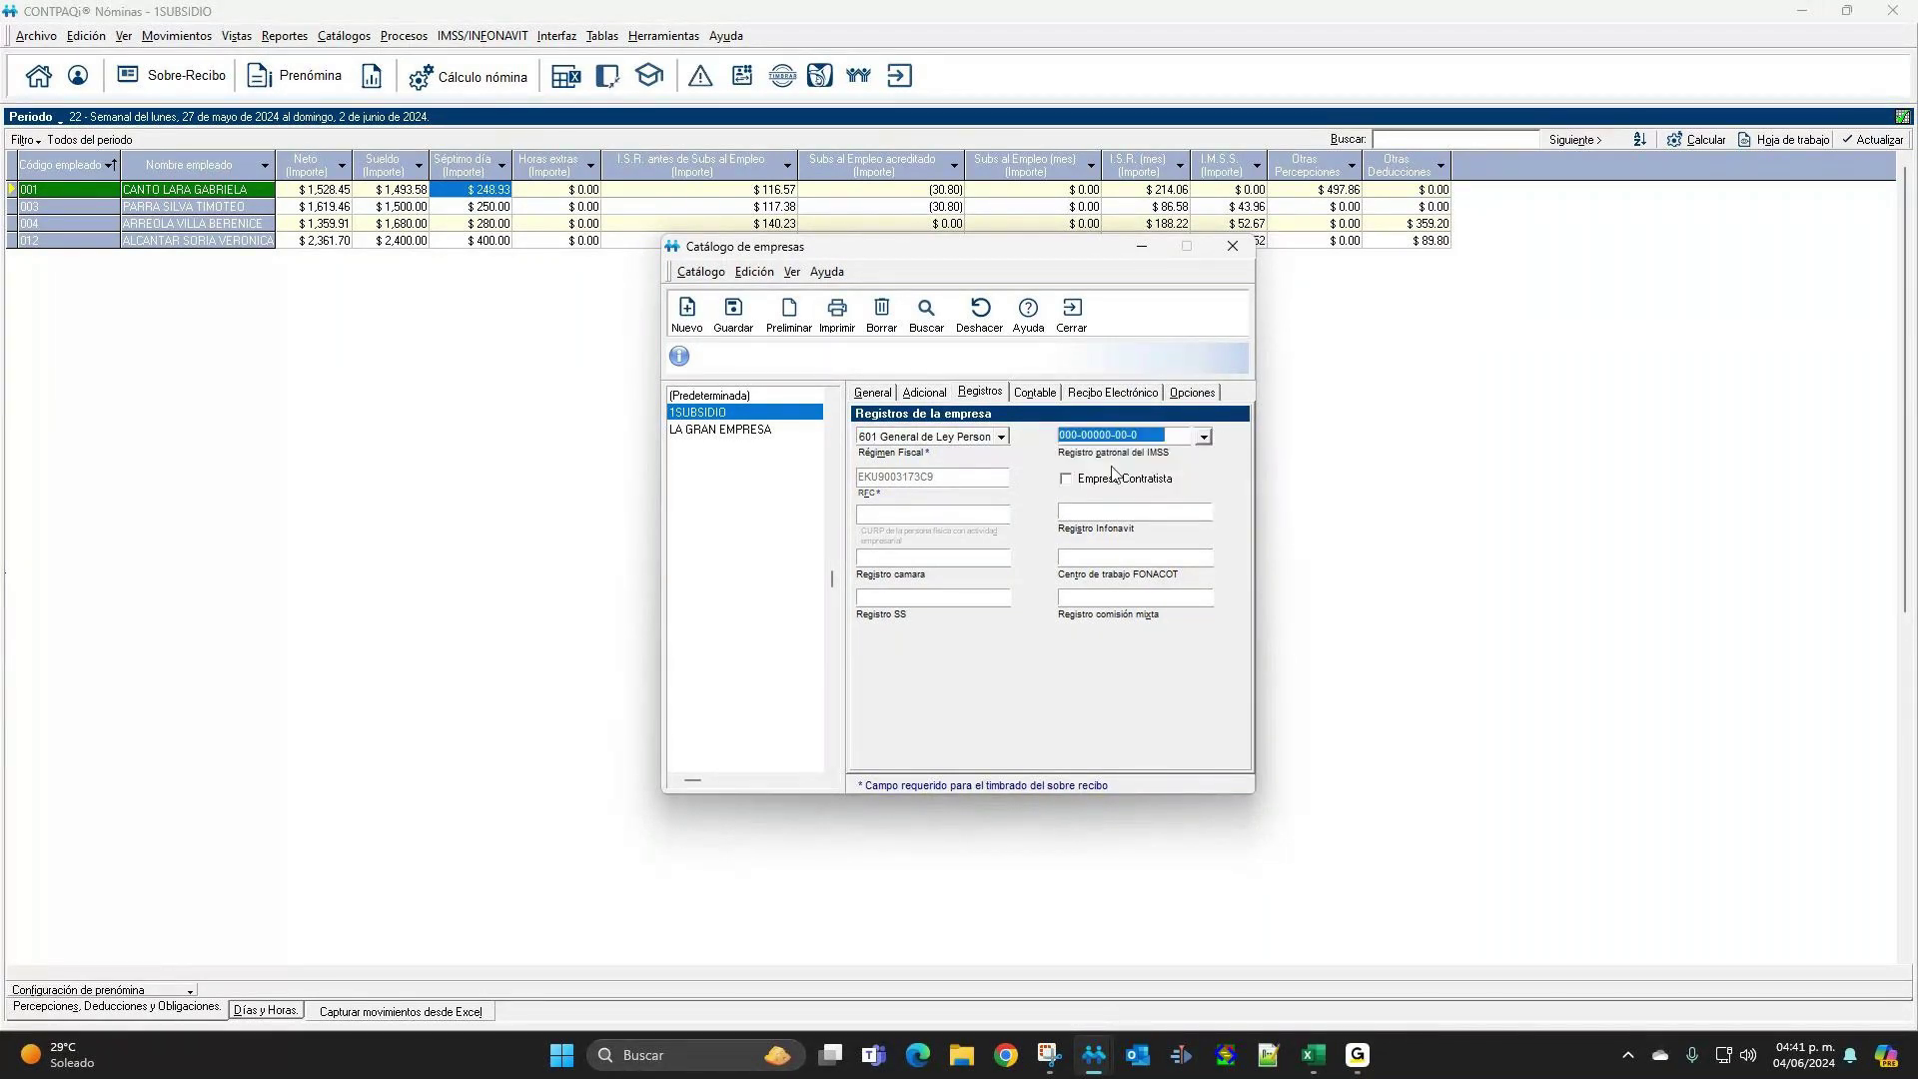
Review the accounting interface and electronic receipt settings of 1SUBSIDIO, trying out the option that allows changing the payment date when stamping.
left_click(1035, 391)
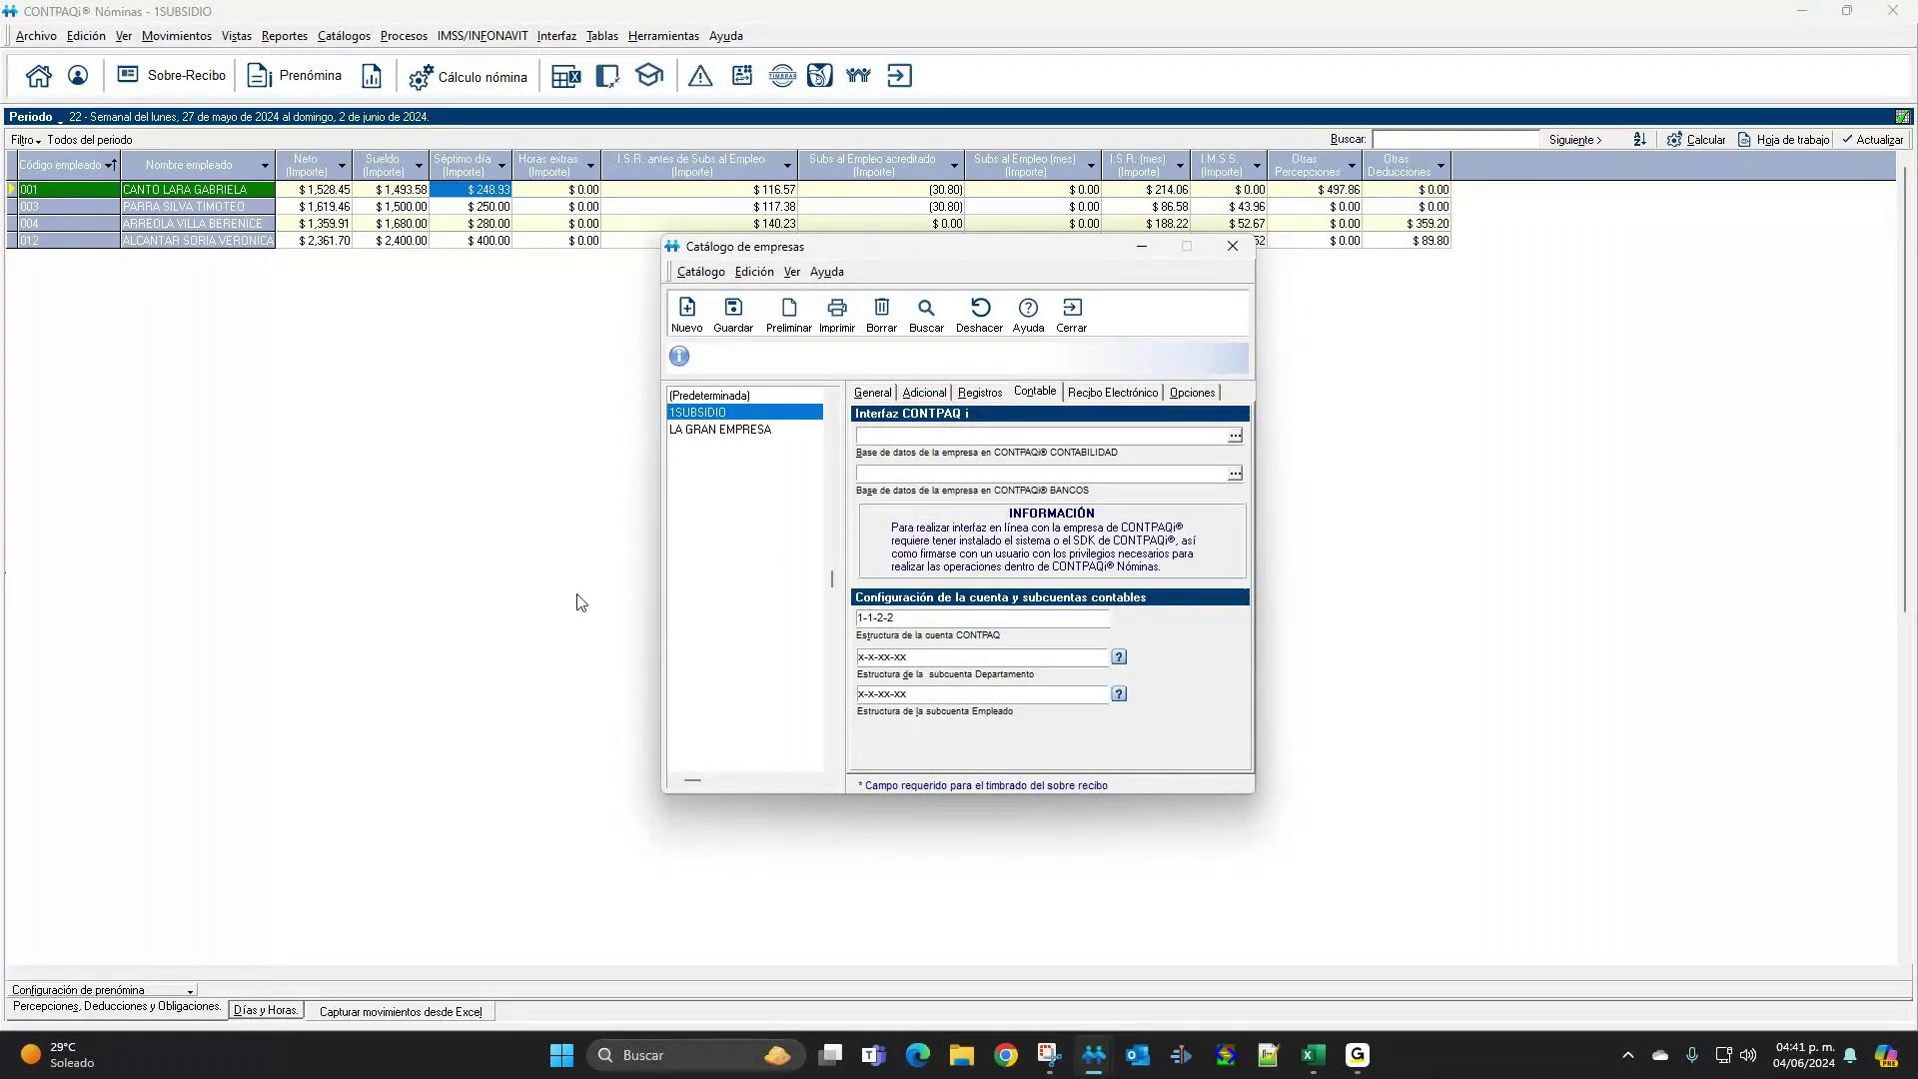
left_click(1127, 396)
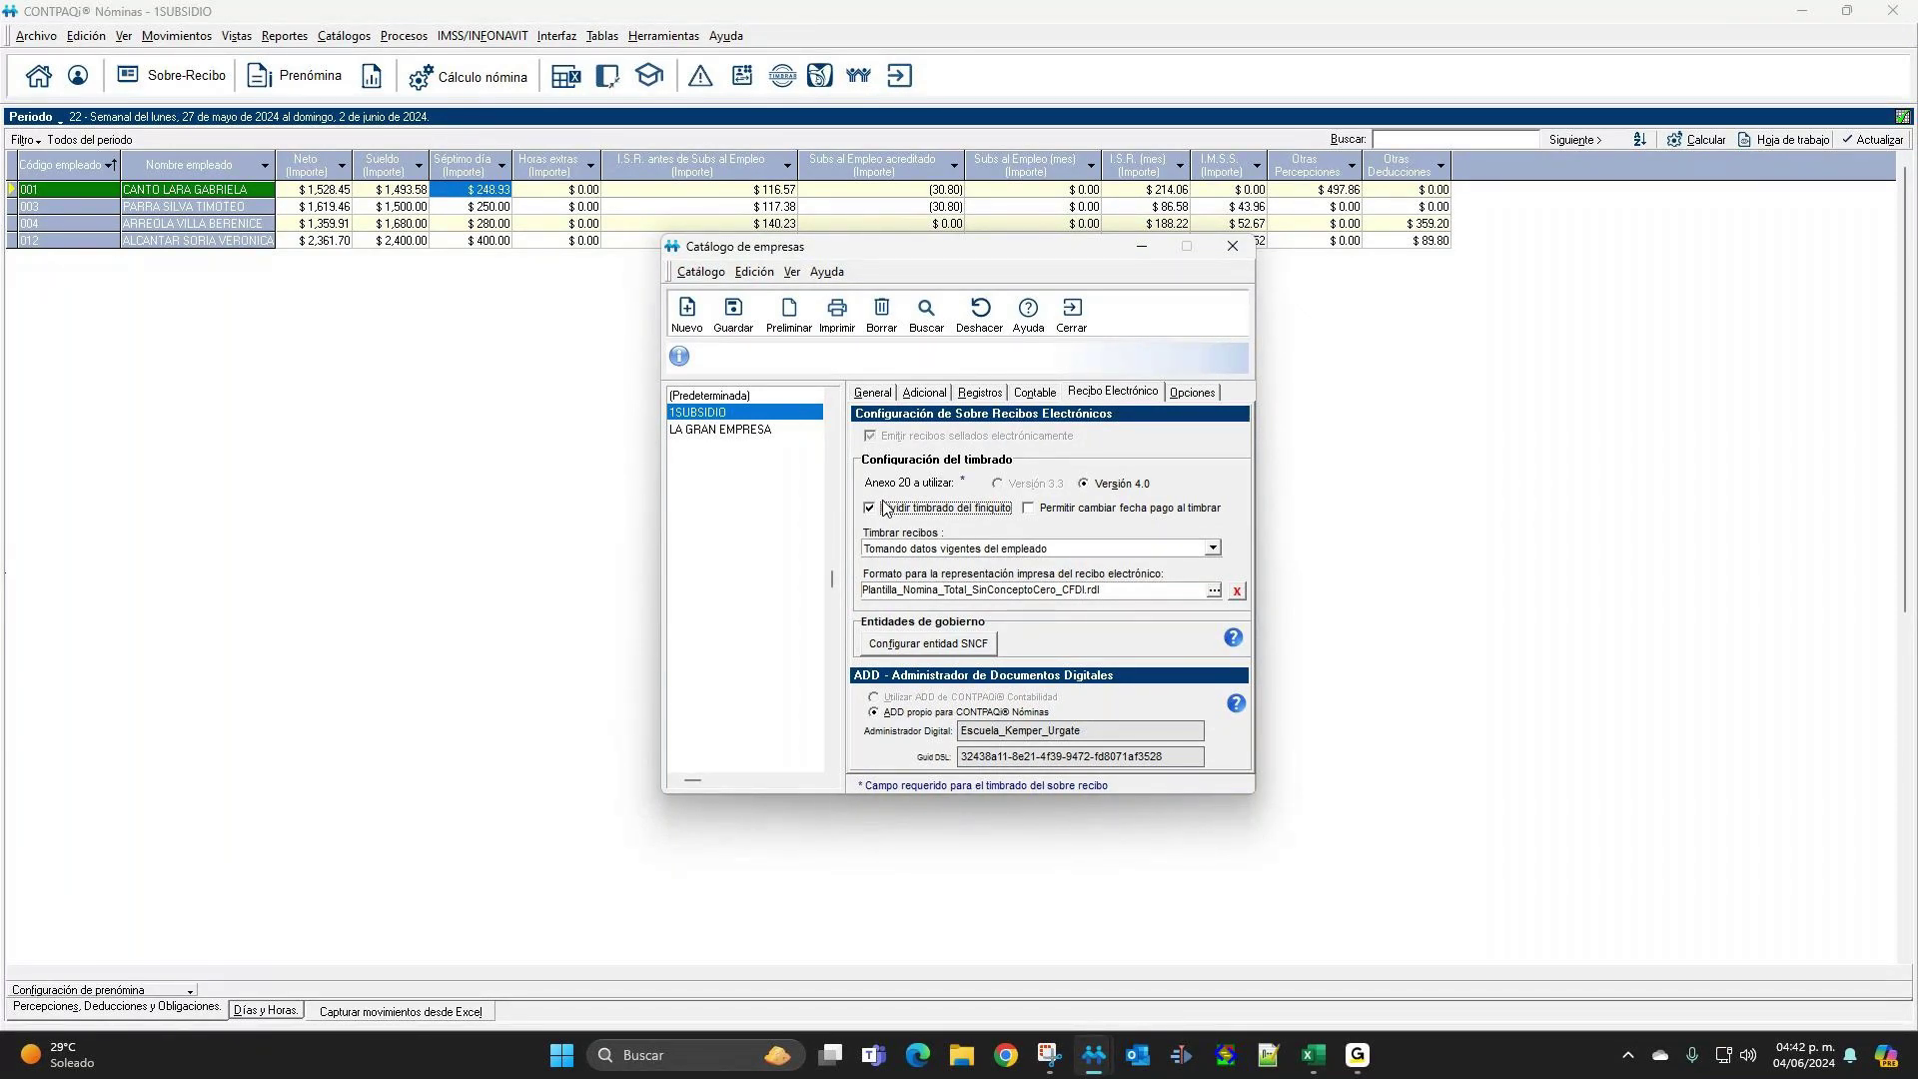
left_click(1062, 511)
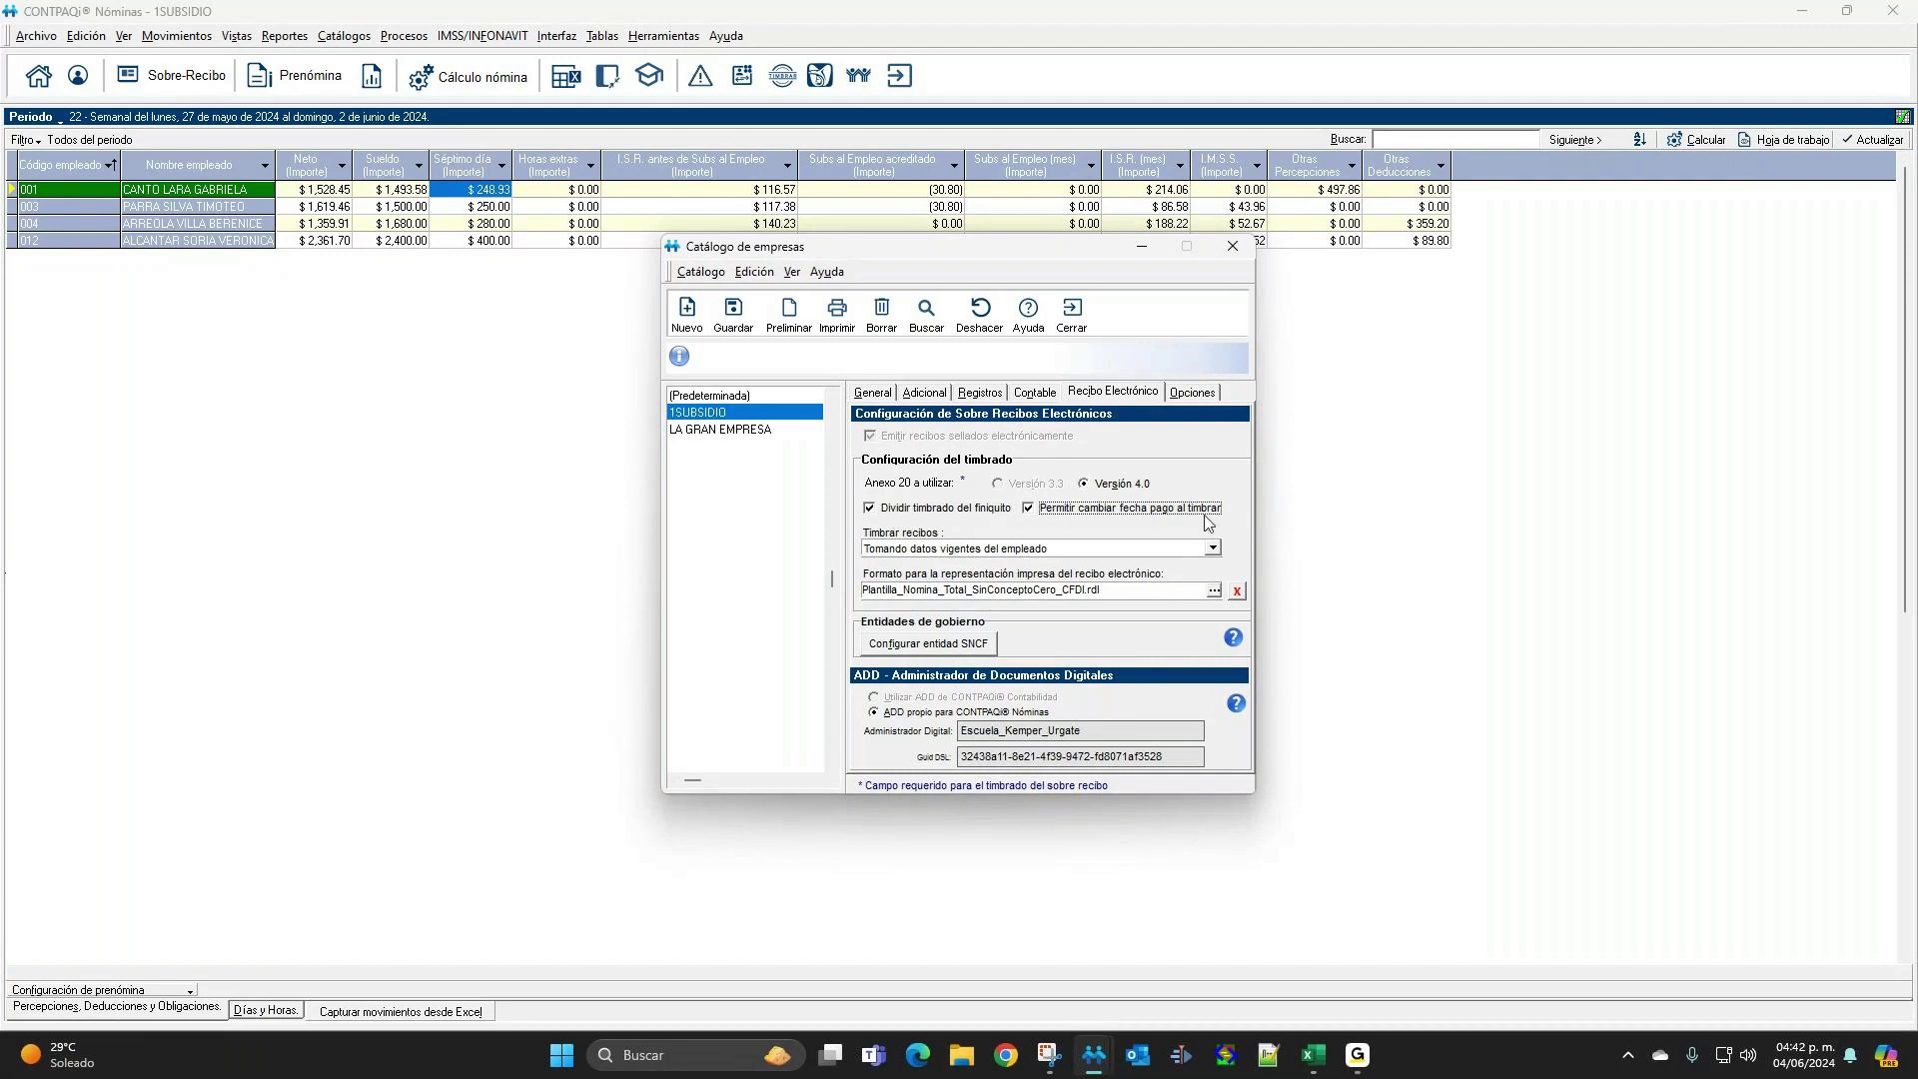
left_click(1029, 509)
left_click(1029, 511)
left_click(1042, 511)
left_click(1029, 499)
Examine the general options of 1SUBSIDIO, including the PTU concept and the inverted calculation adjustment concept.
left_click(1207, 398)
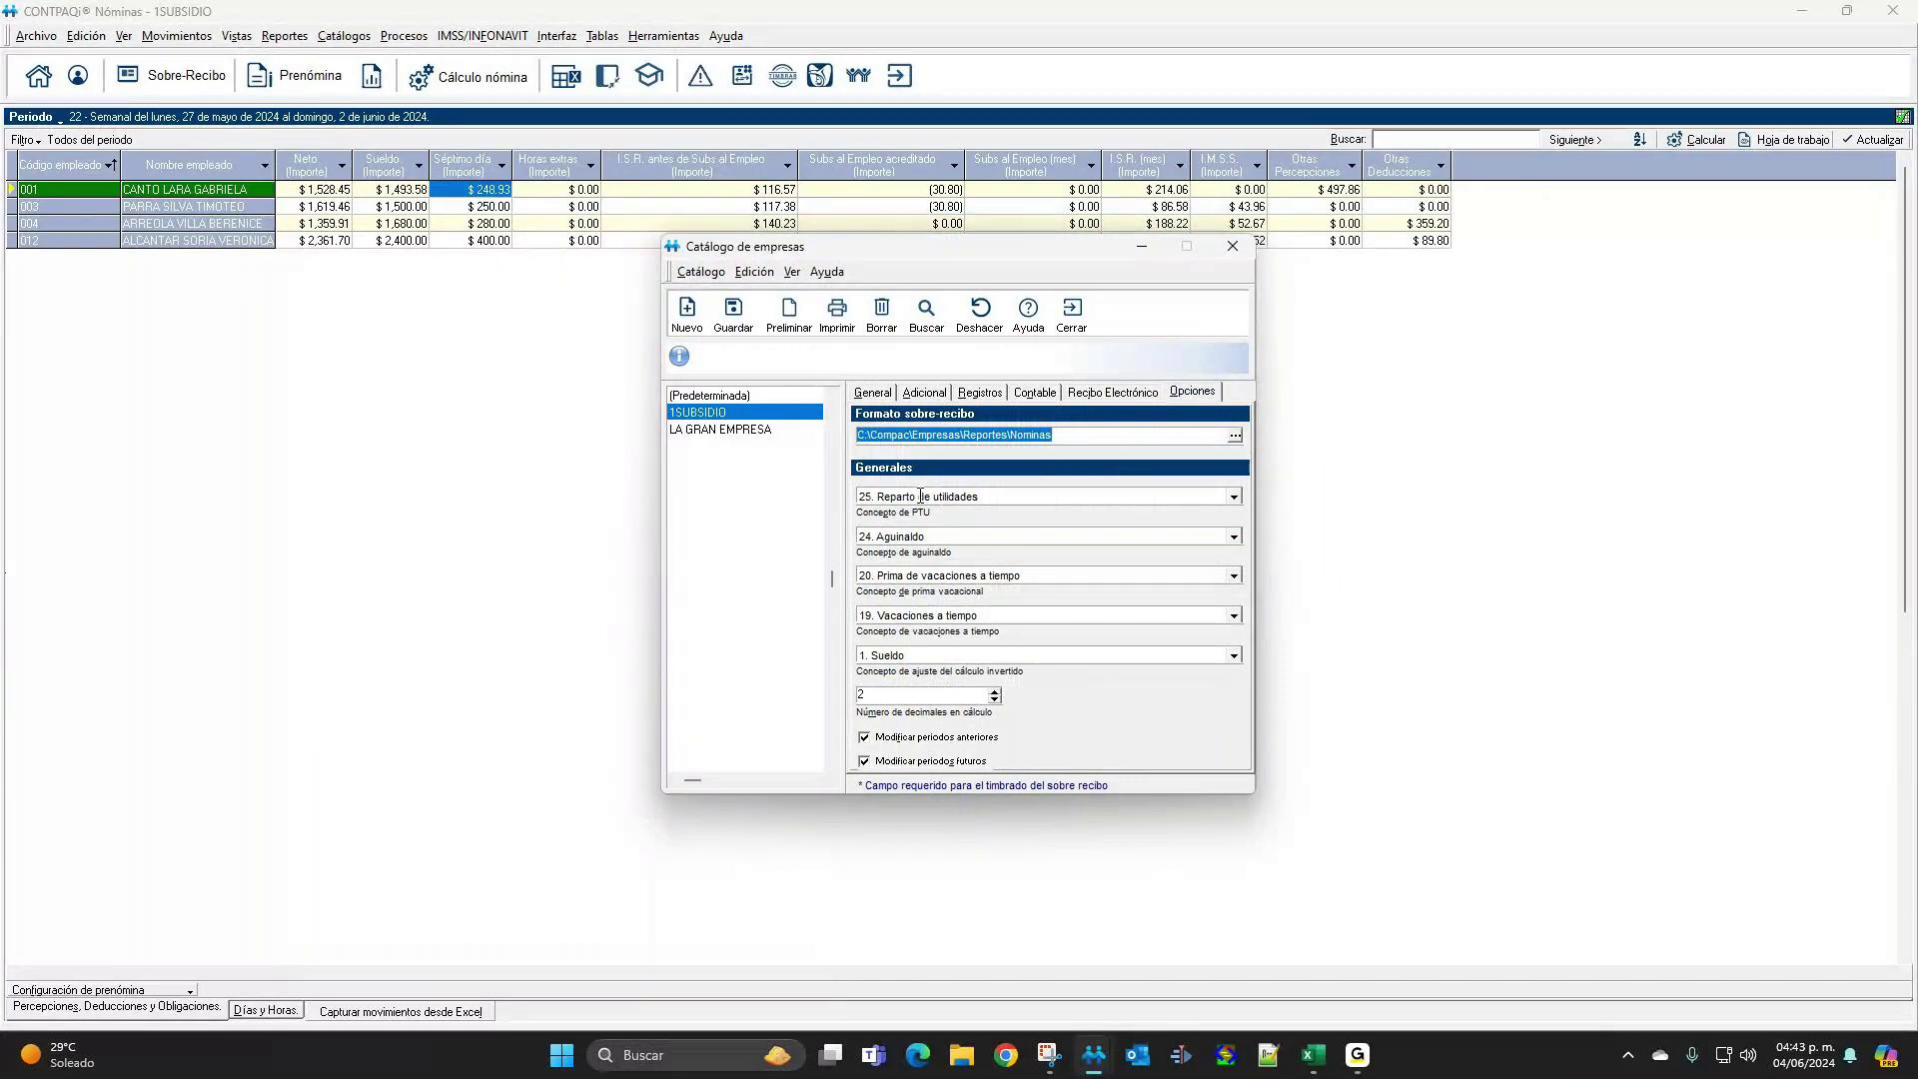
left_click(995, 493)
left_click(995, 493)
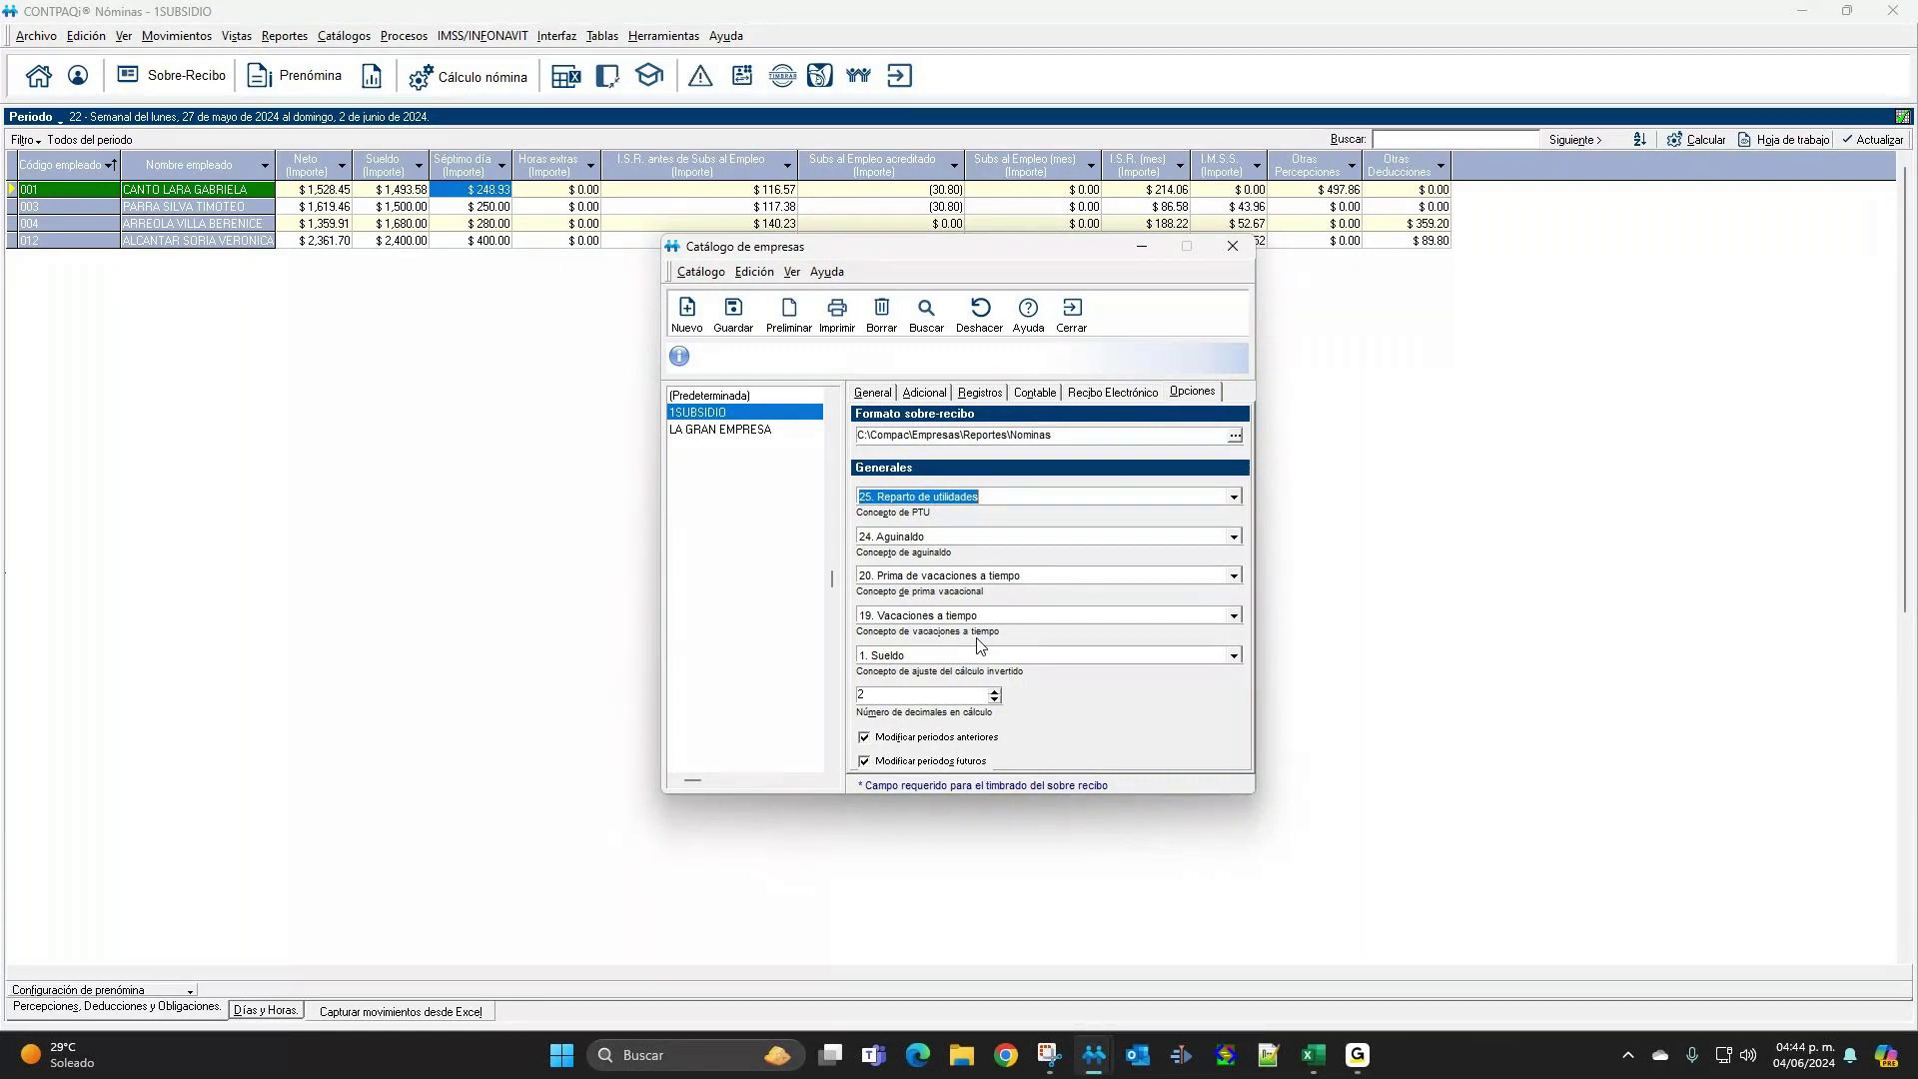
left_click(912, 656)
left_click(912, 656)
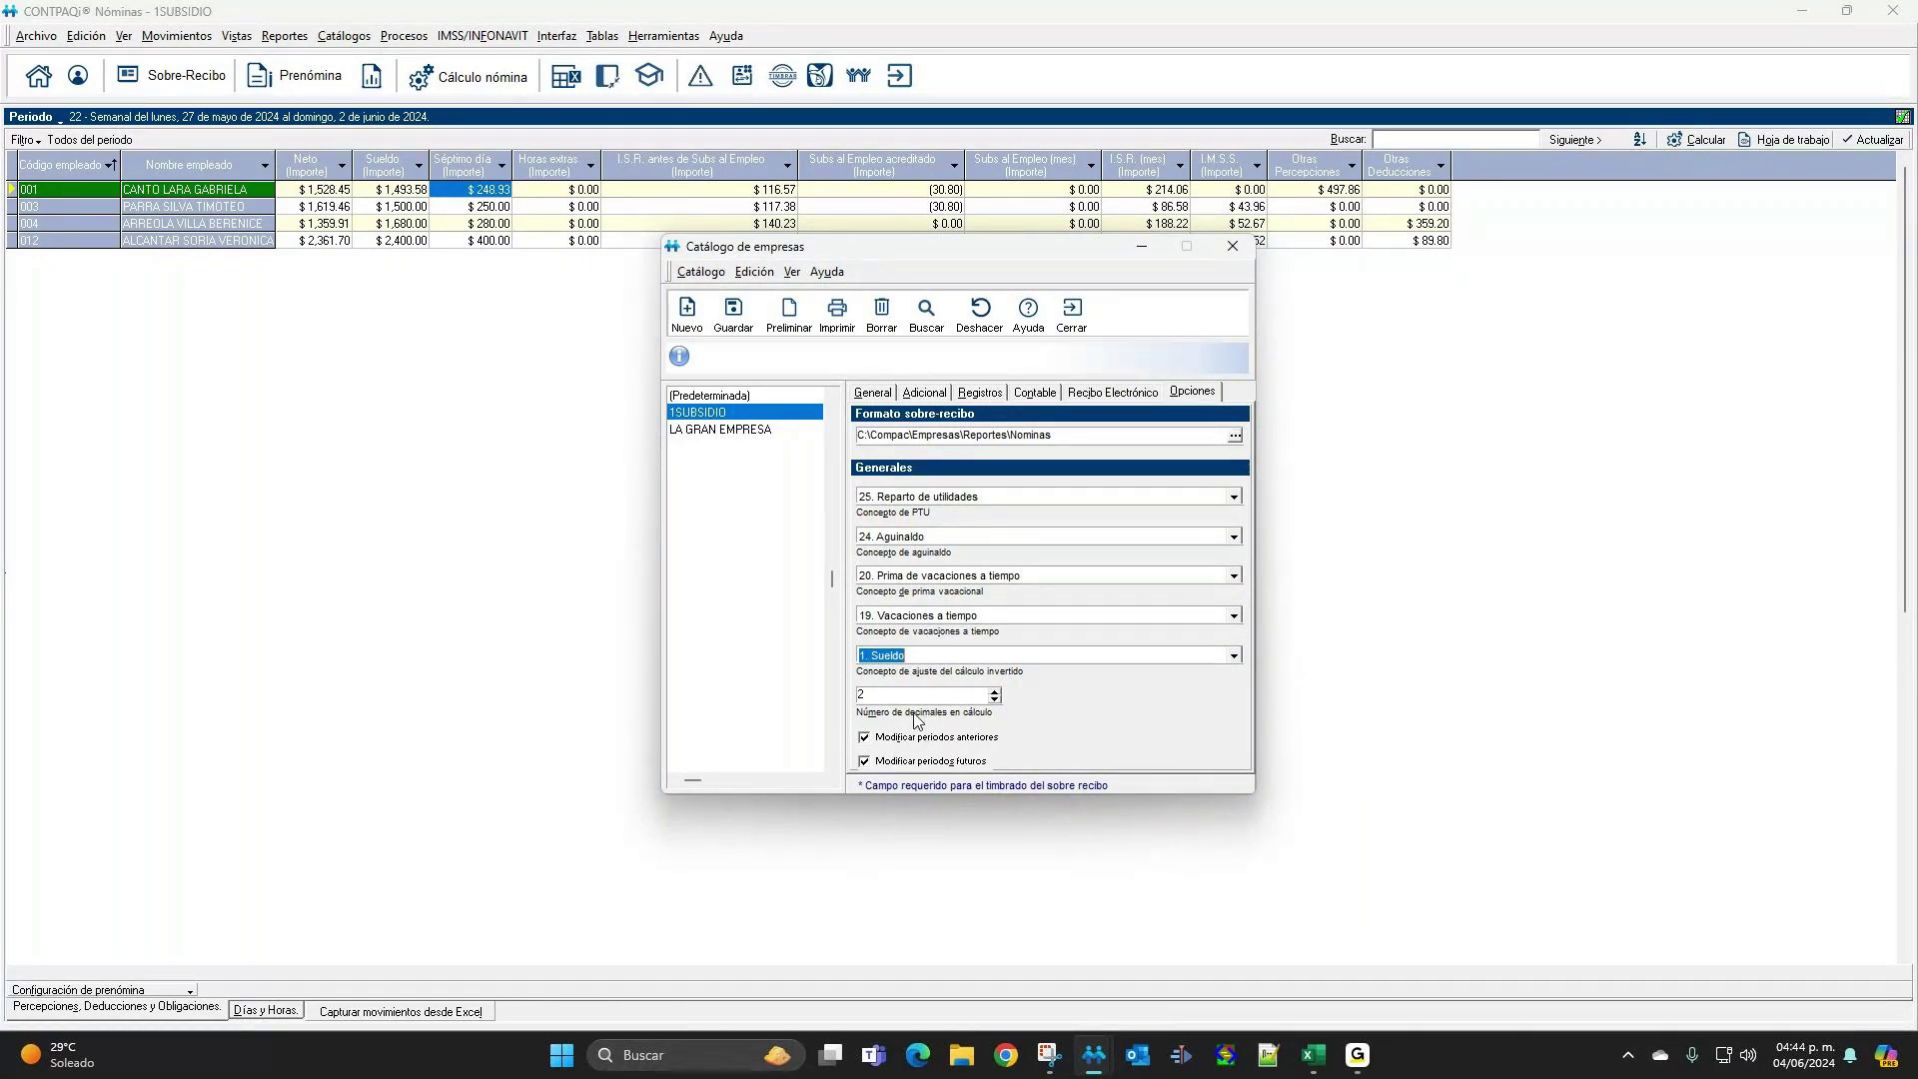
Check the concepts available for the inverted calculation adjustment and choose 1. Sueldo.
left_click(1235, 656)
left_click_drag(1235, 689, 1247, 752)
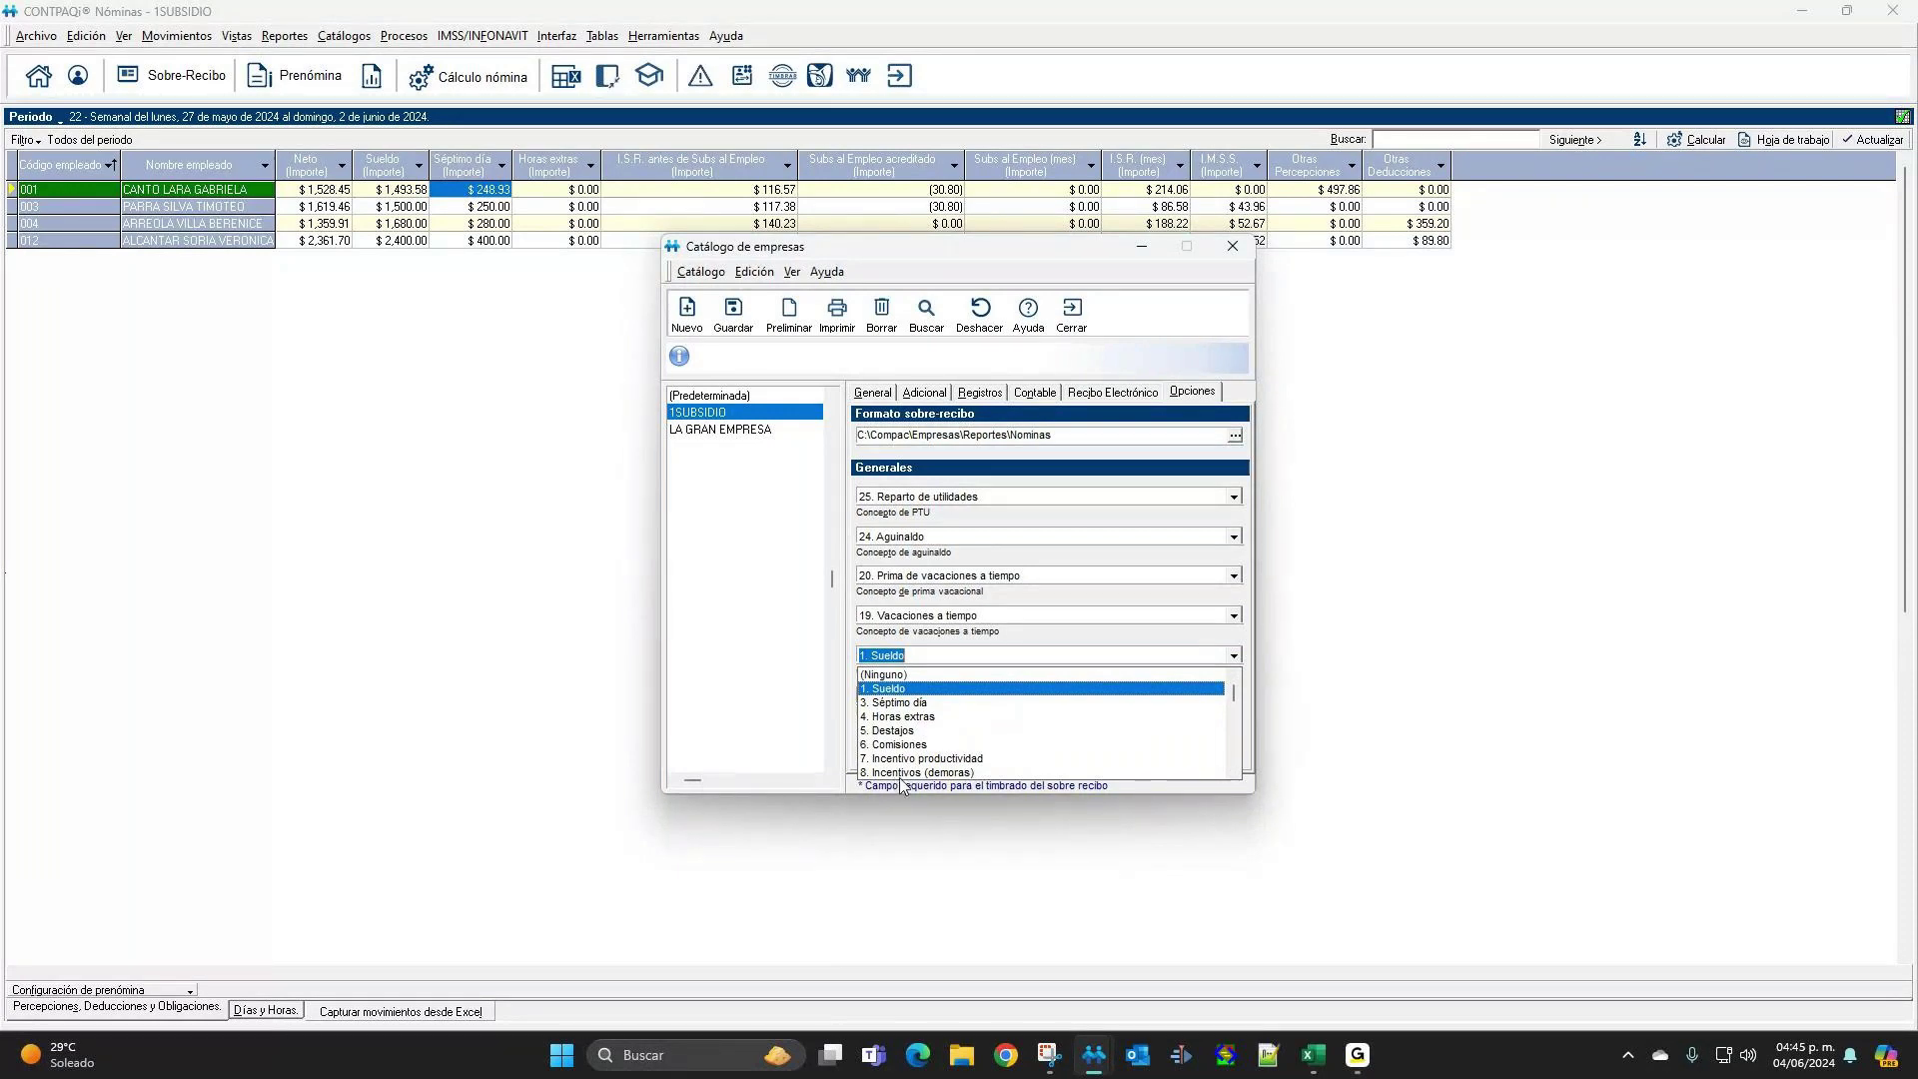
left_click(1195, 649)
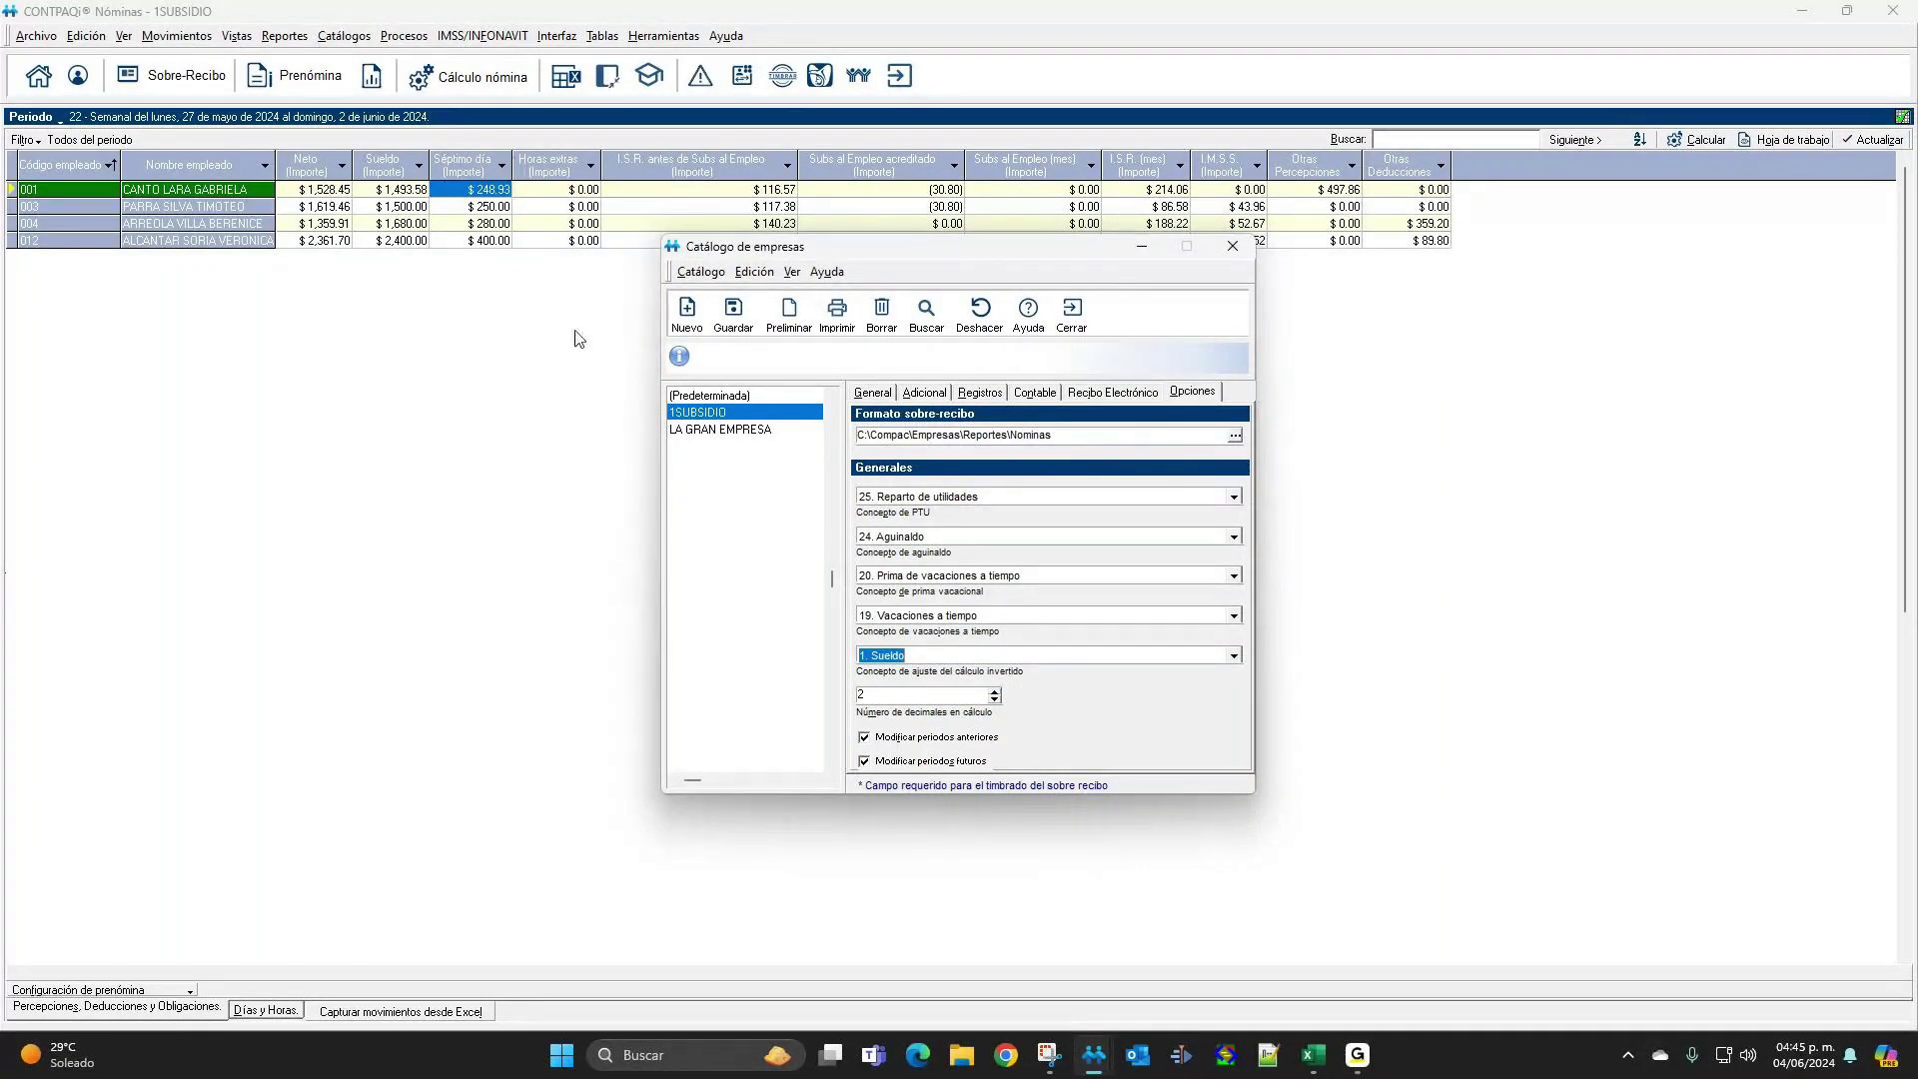
left_click(1234, 655)
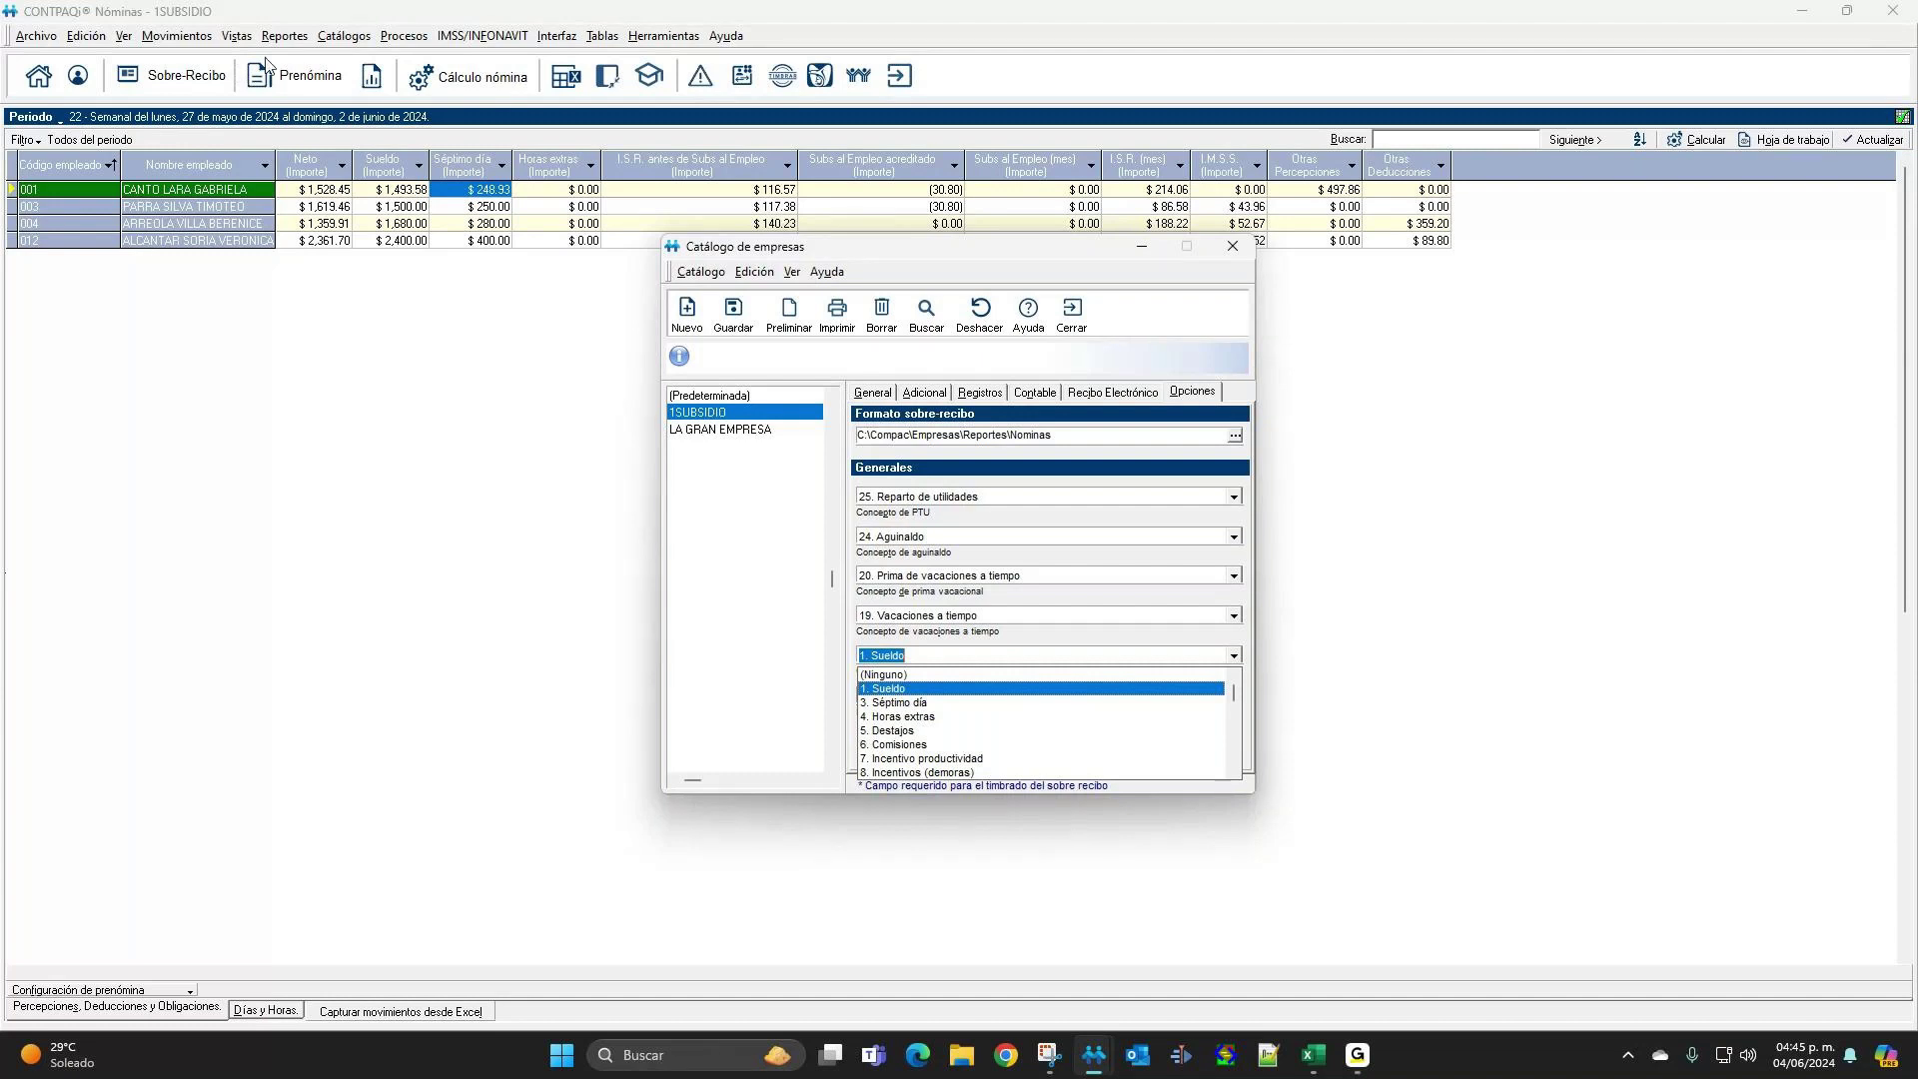
left_click(929, 689)
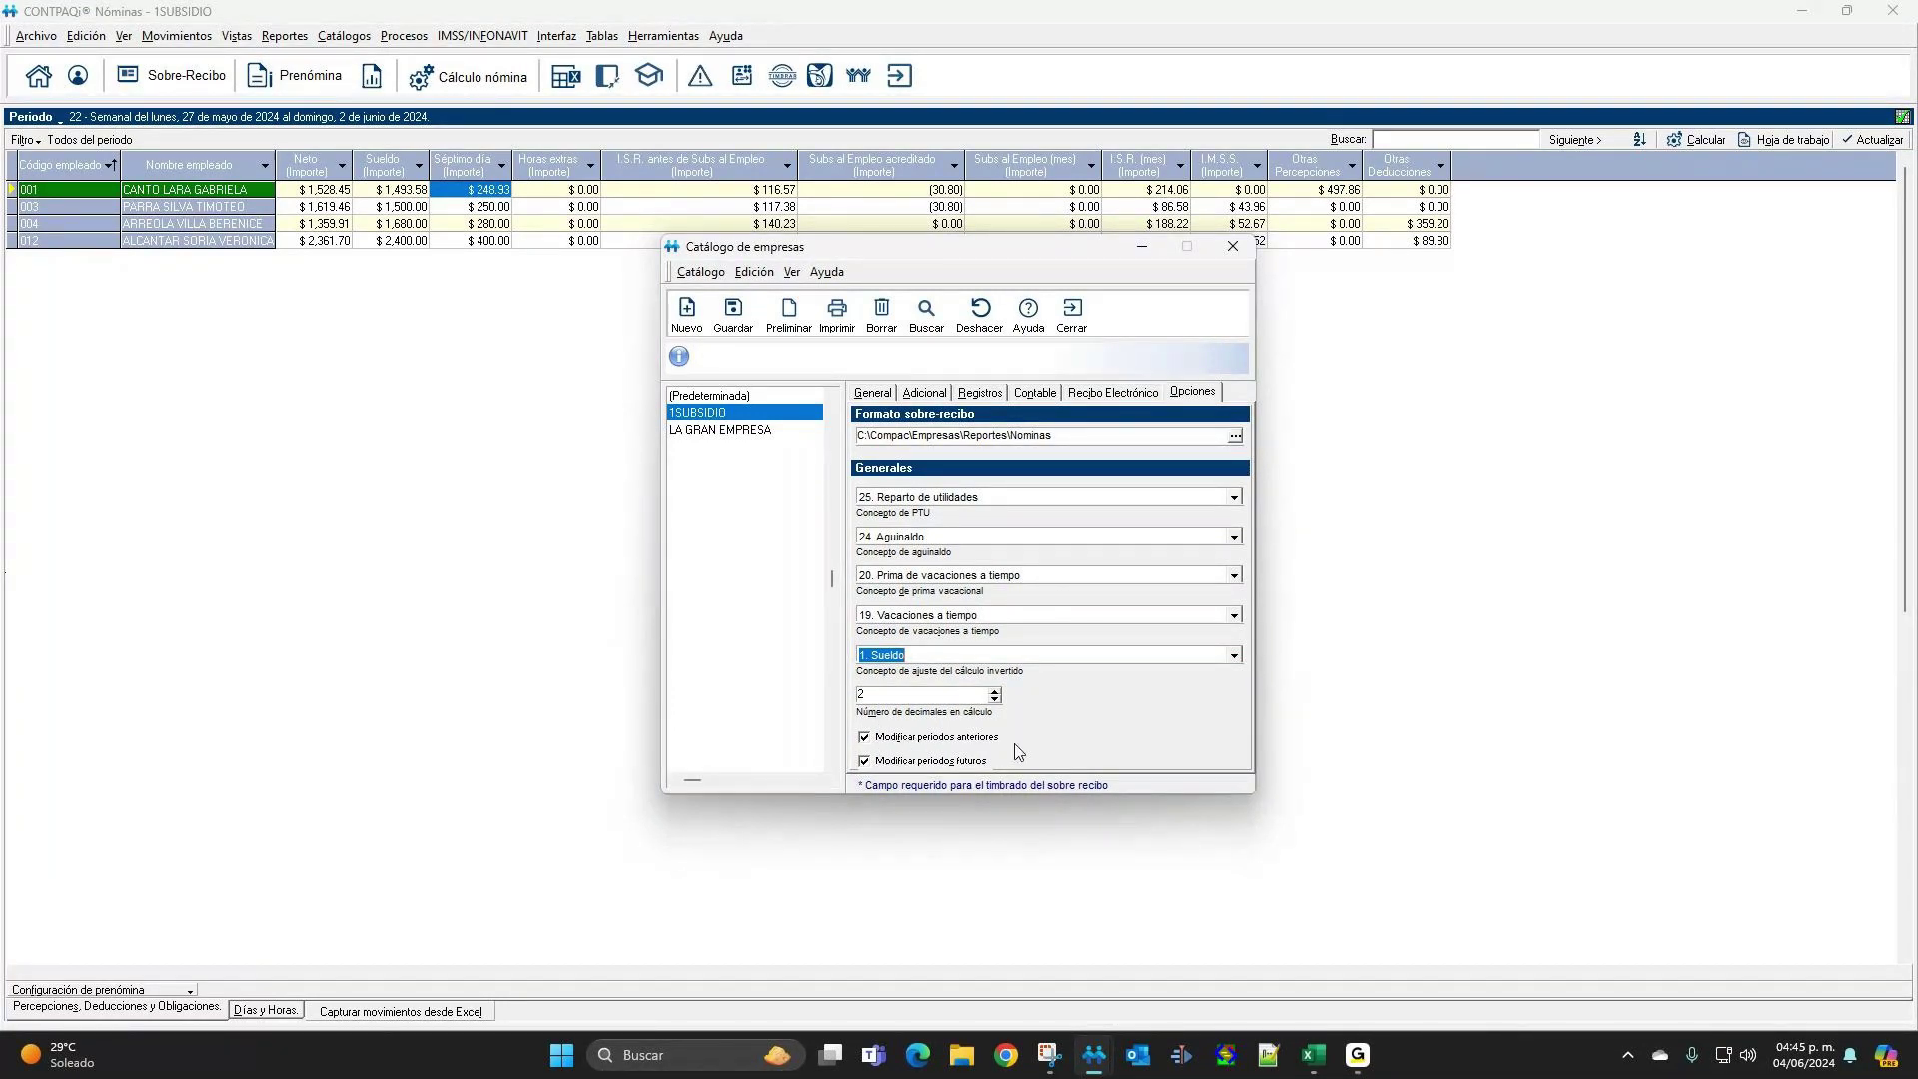
Leave Modificar periodos anteriores enabled for 1SUBSIDIO, then save the company and close the catalogue.
left_click(867, 739)
left_click(867, 738)
left_click(874, 743)
left_click(892, 750)
left_click(865, 738)
left_click(867, 739)
left_click(734, 311)
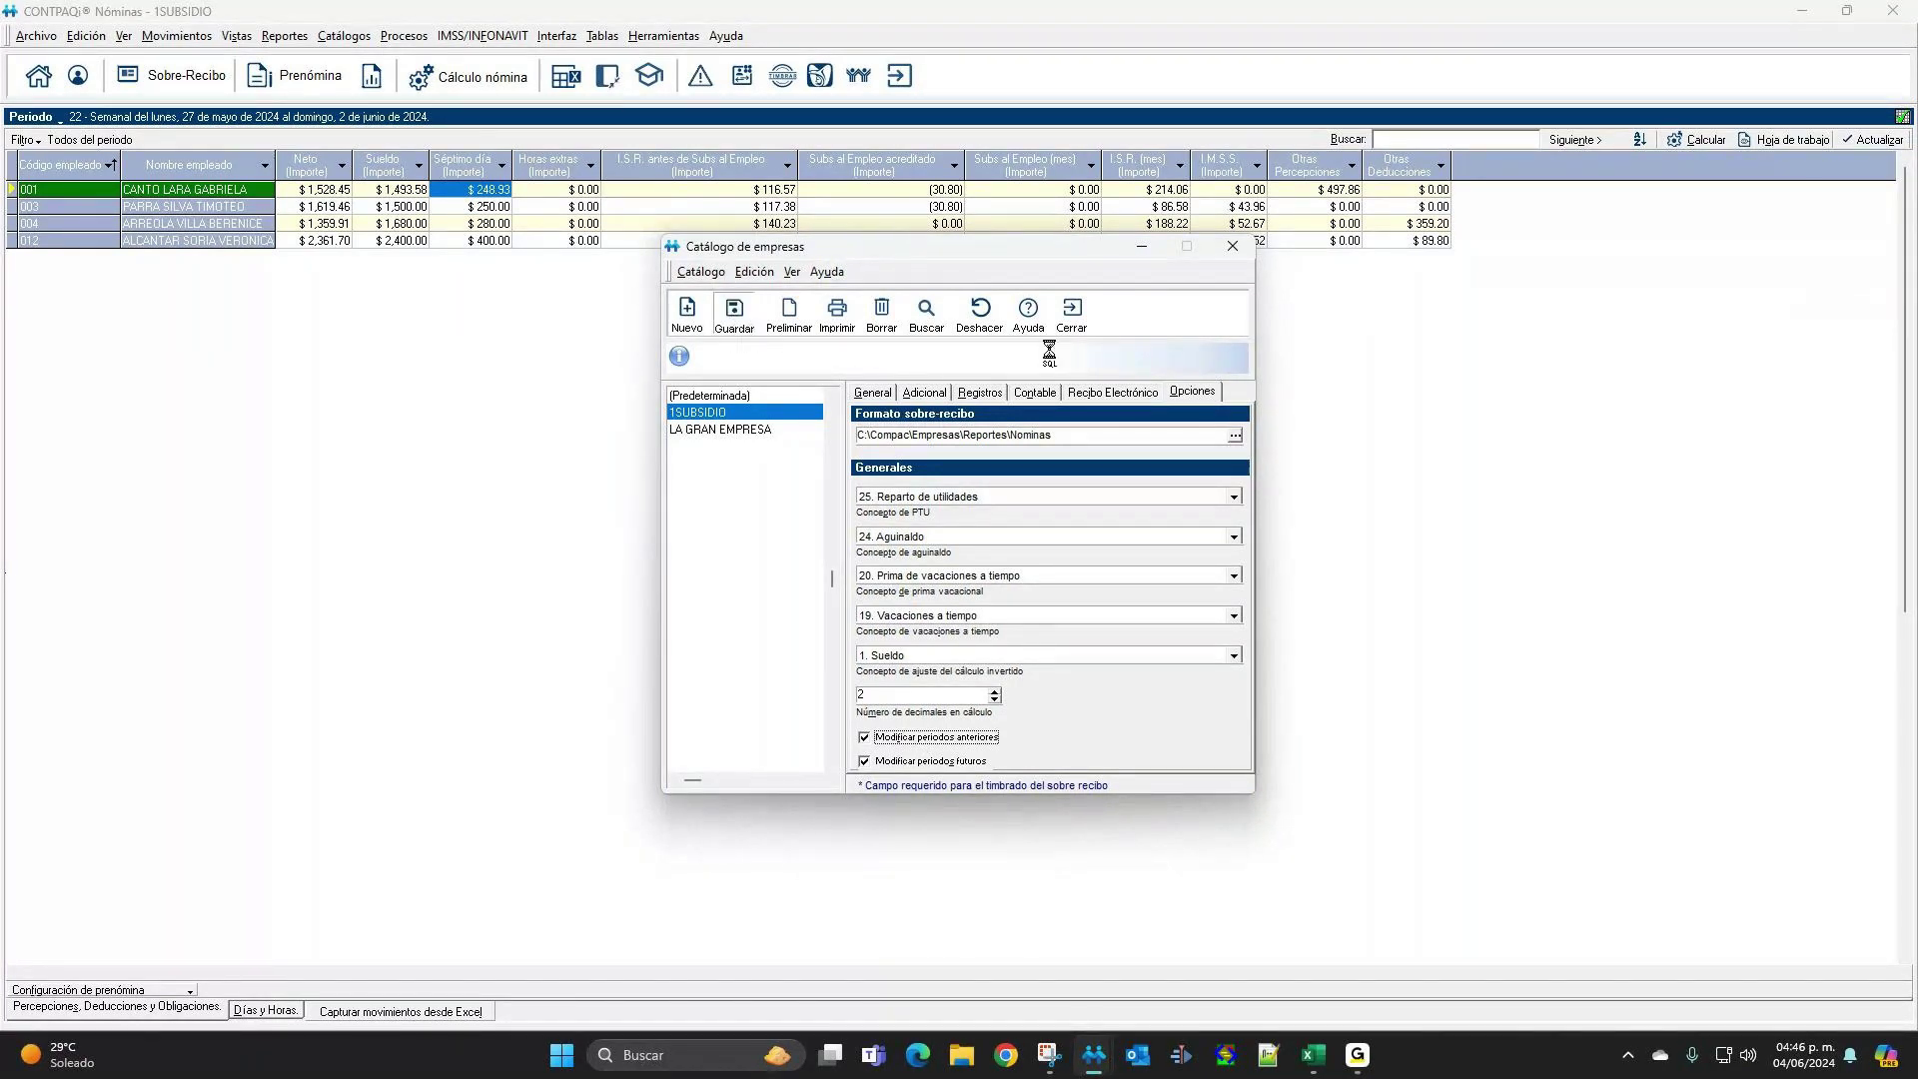
left_click(1072, 311)
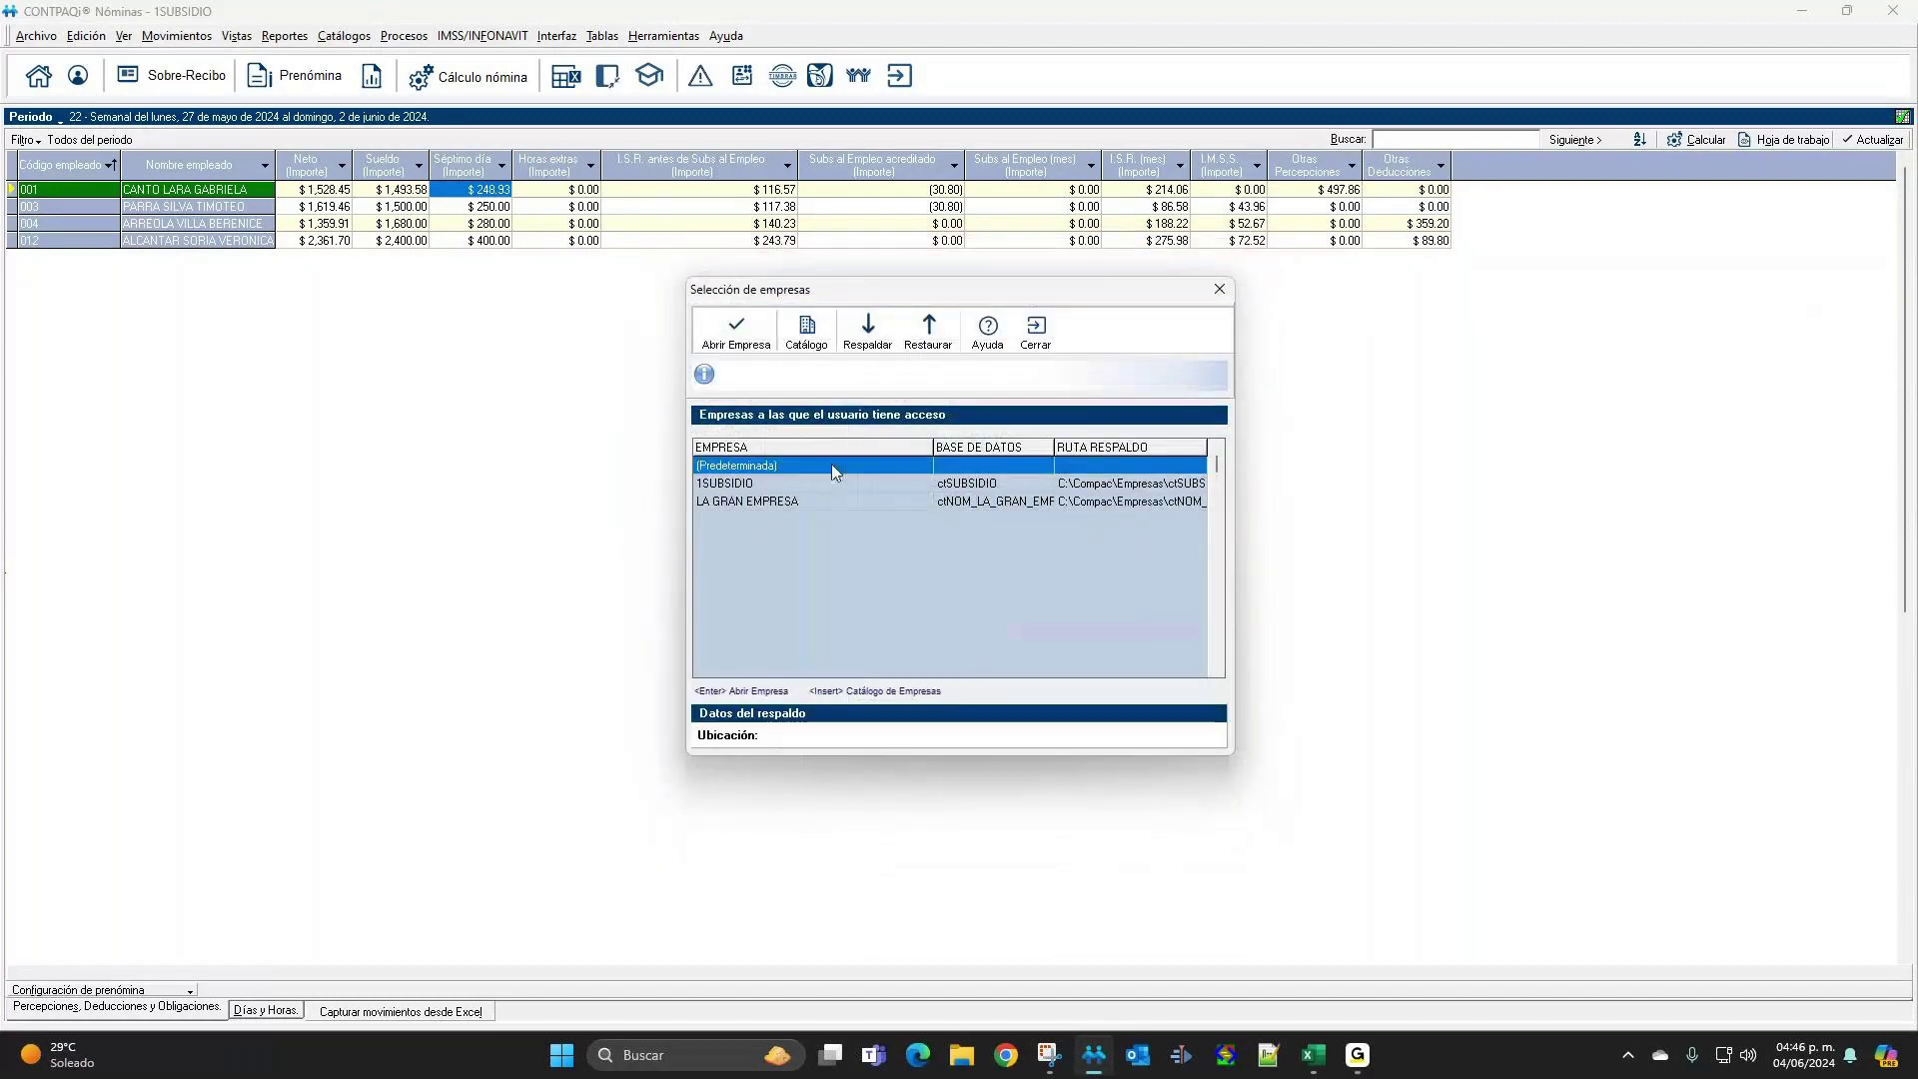
Open the company 1SUBSIDIO with the Semanal period type and display its prenómina.
double_click(837, 482)
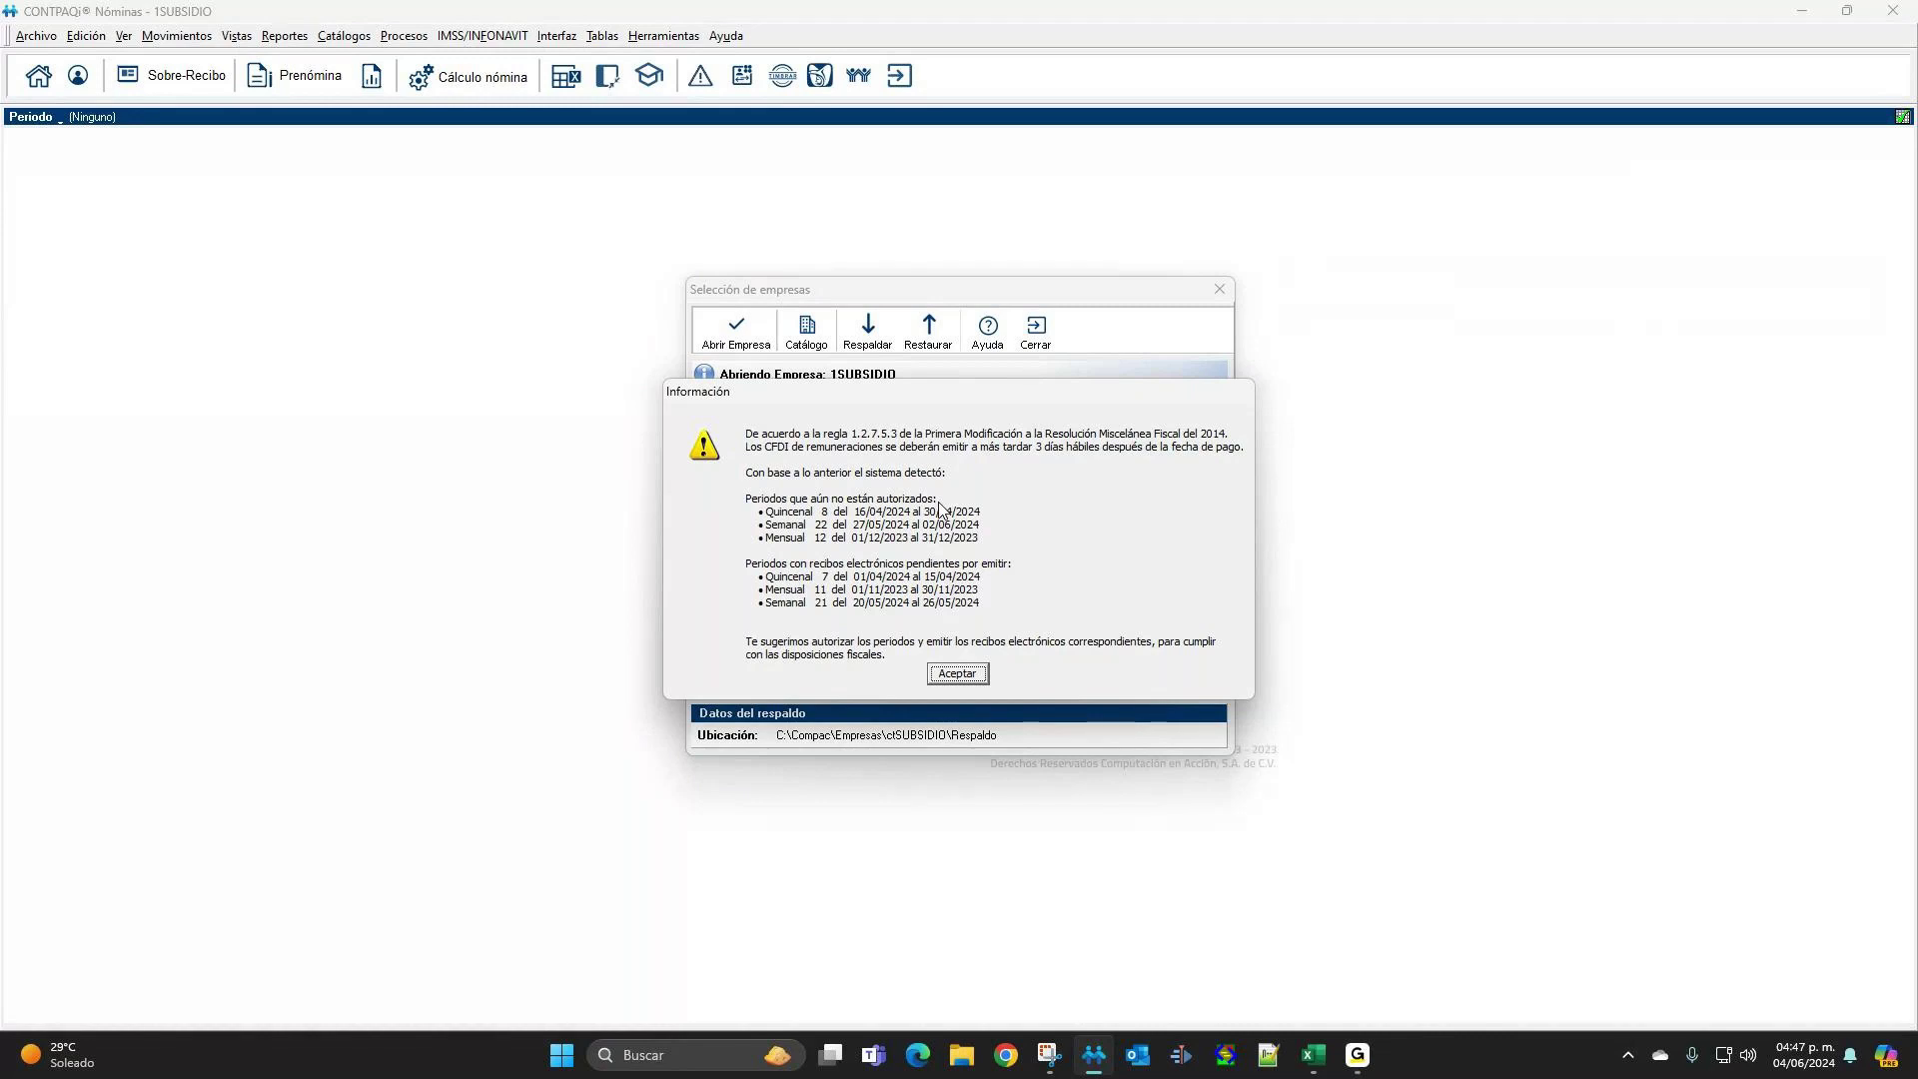
left_click(956, 675)
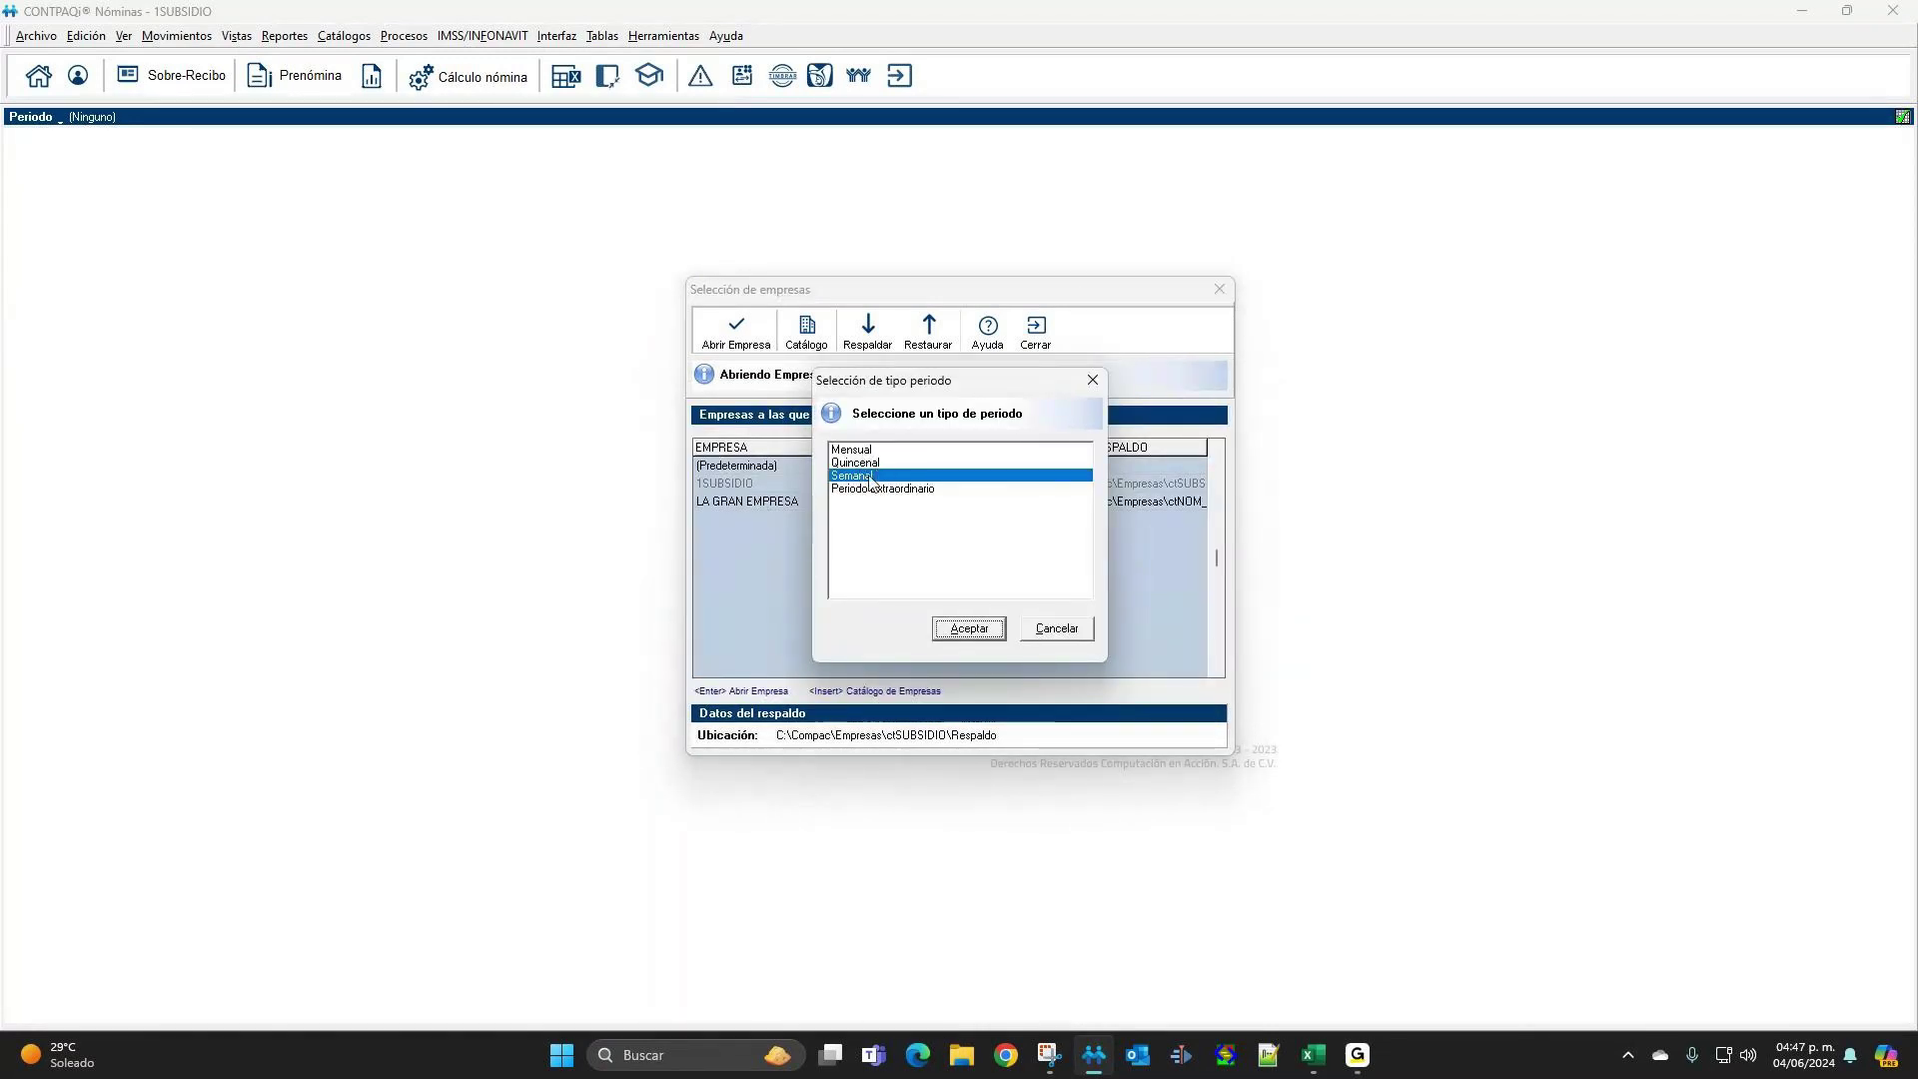
left_click(961, 632)
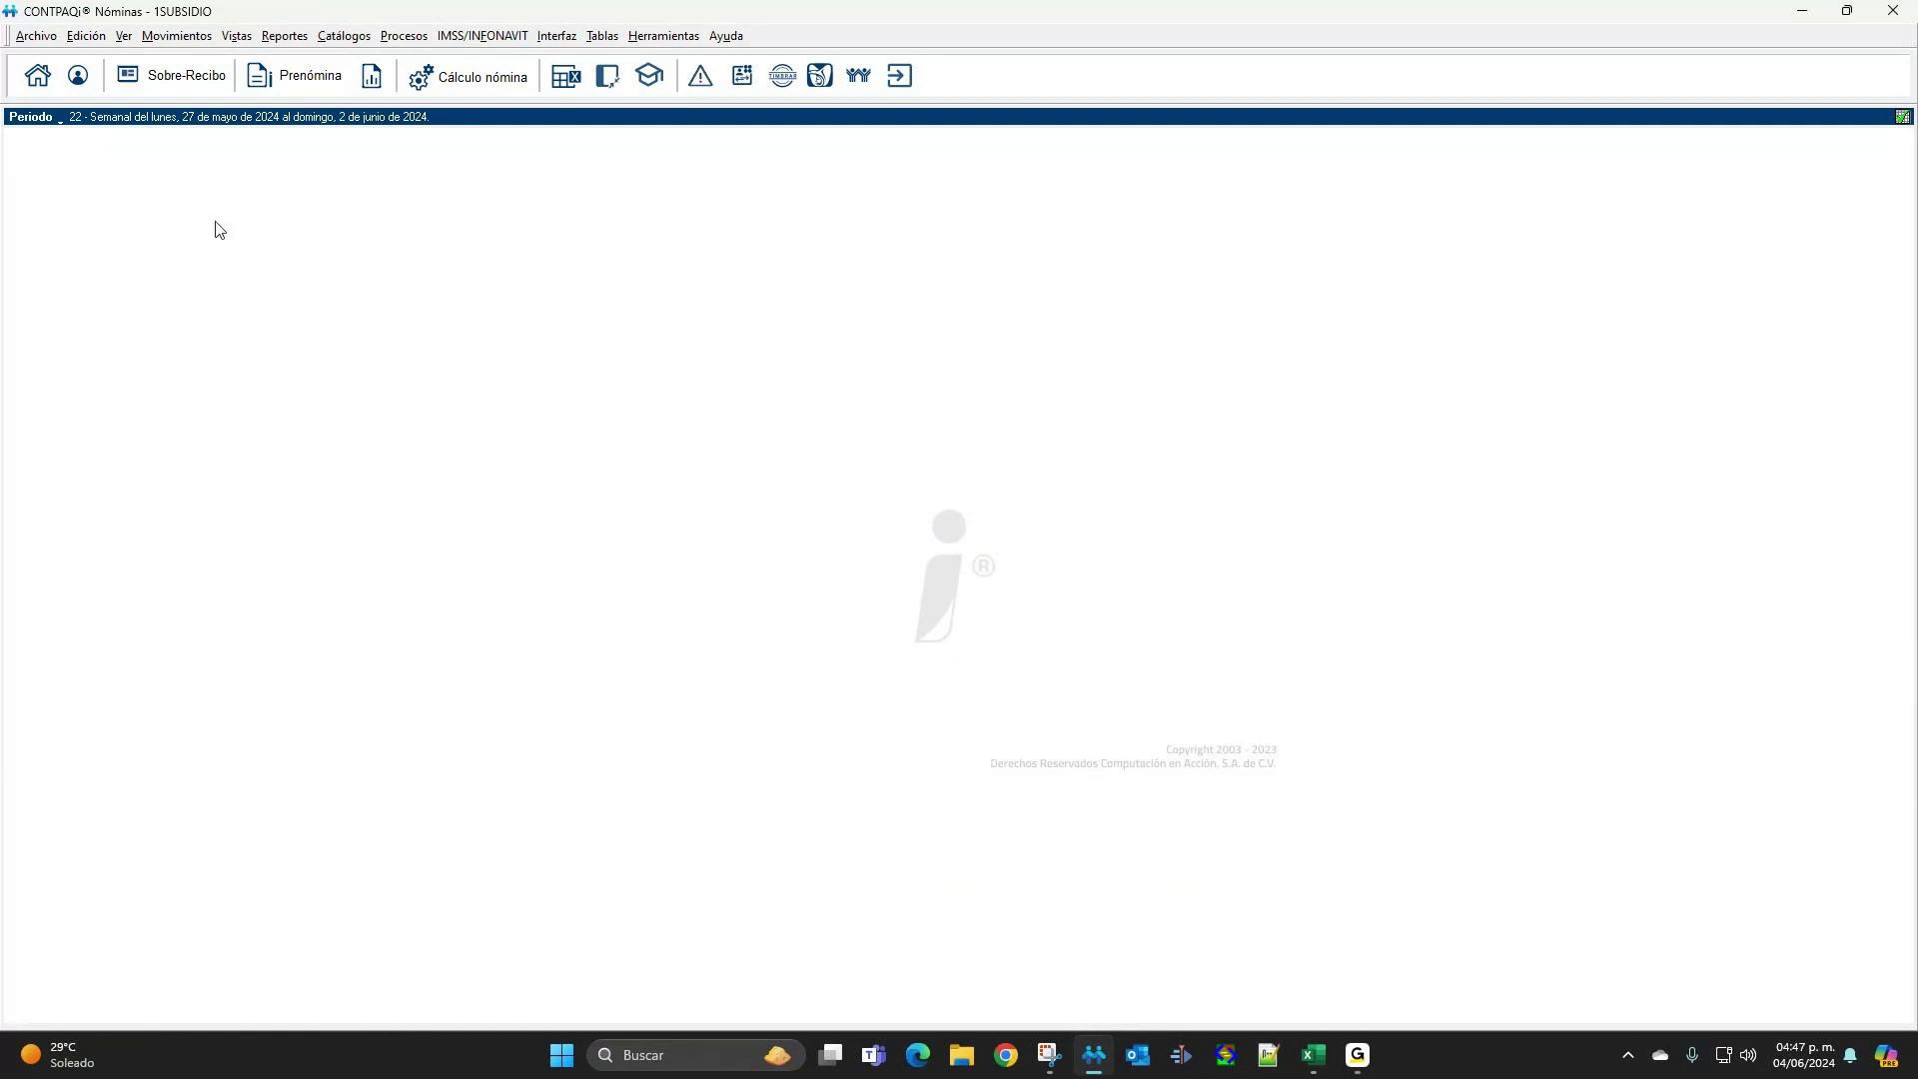
left_click(300, 78)
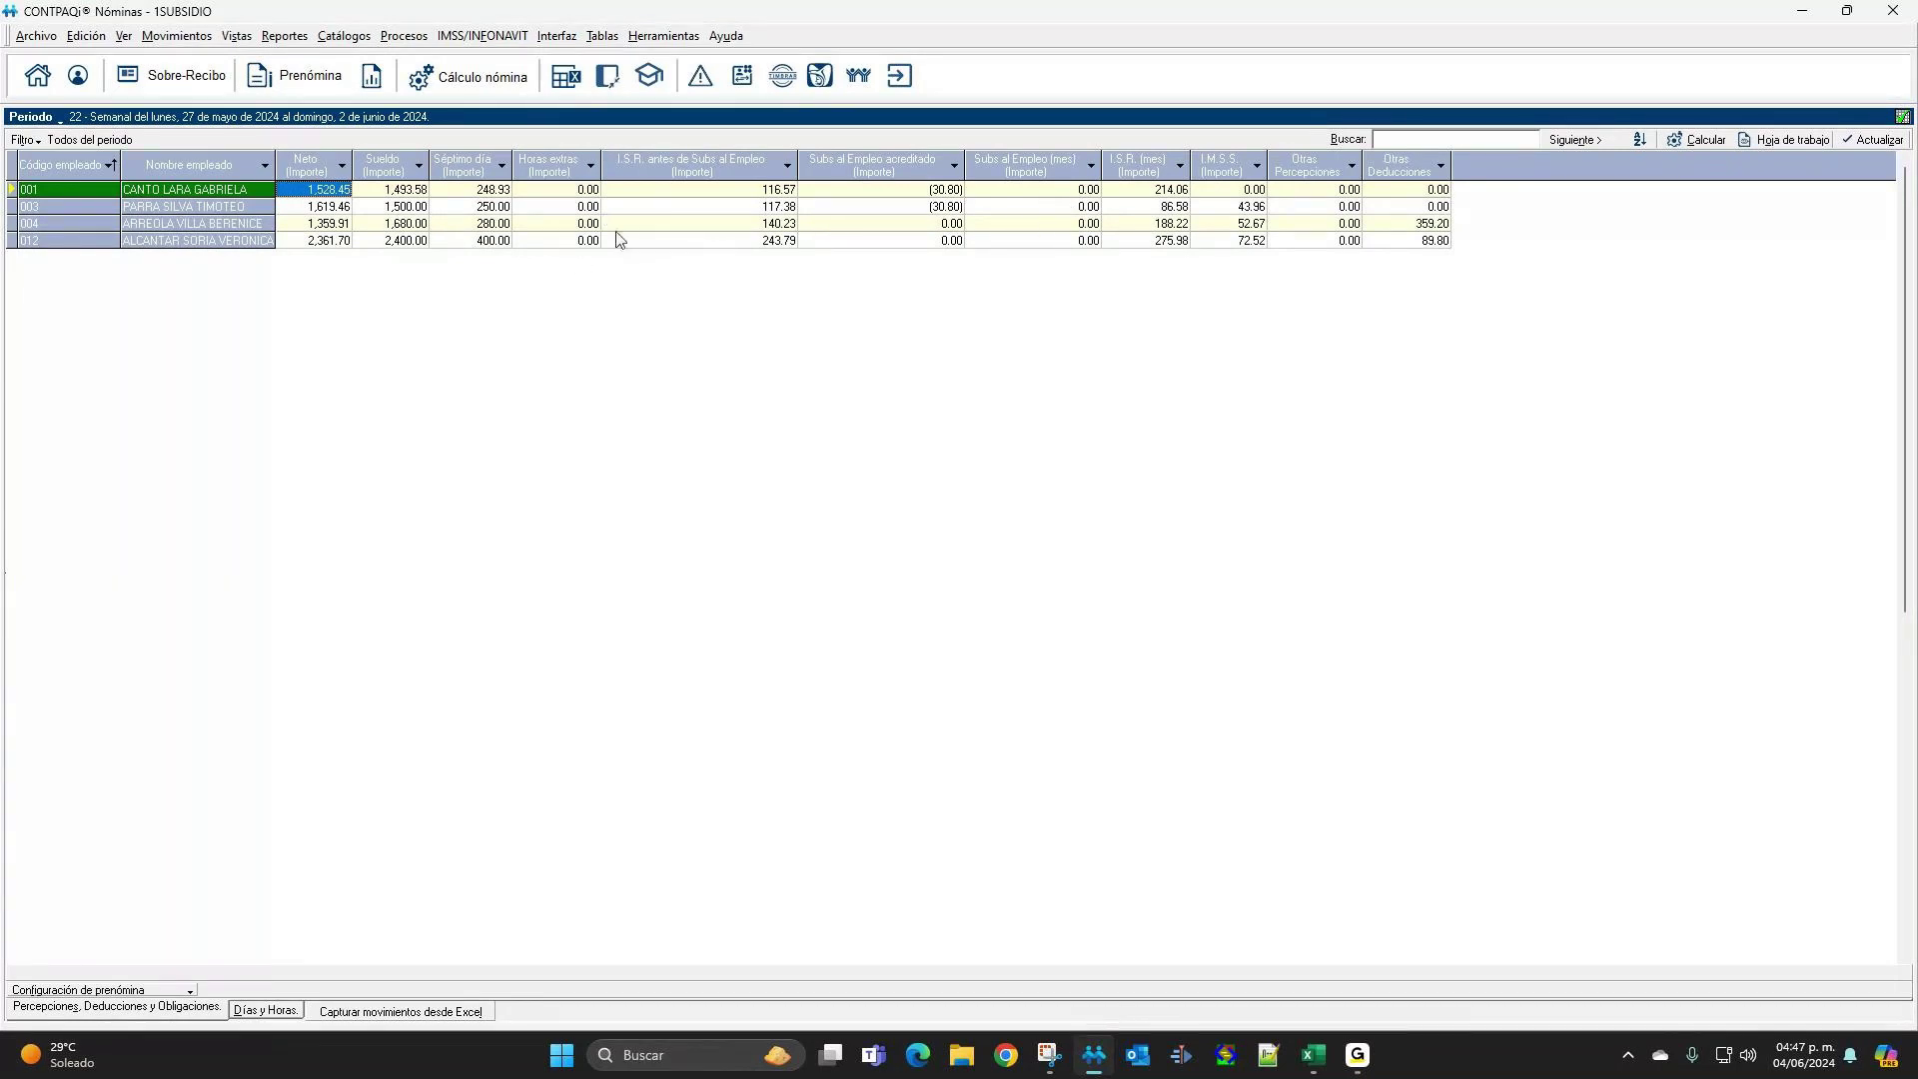
Review the second employee's amounts from overtime to monthly ISR and the third employee's other deductions in the prenómina.
left_click(556, 207)
key("Tab")
key("Tab")
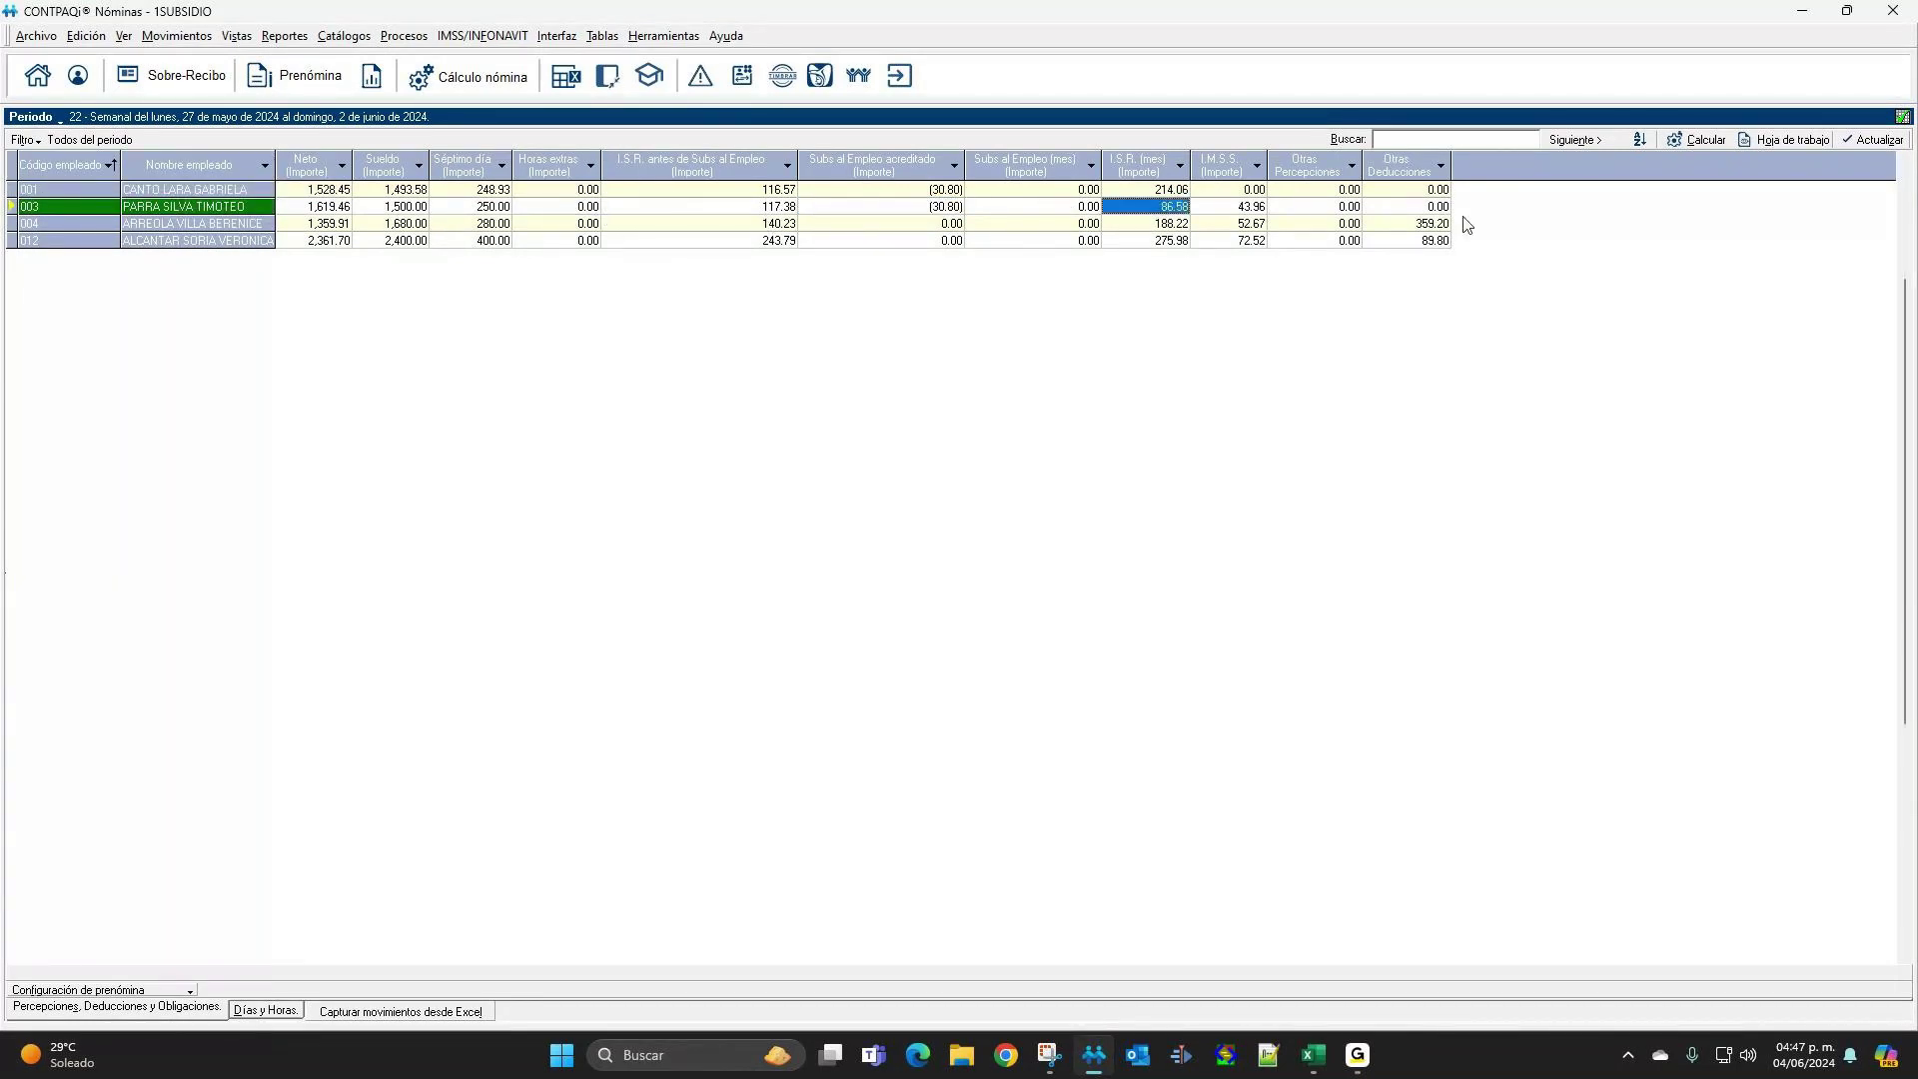
left_click(1442, 224)
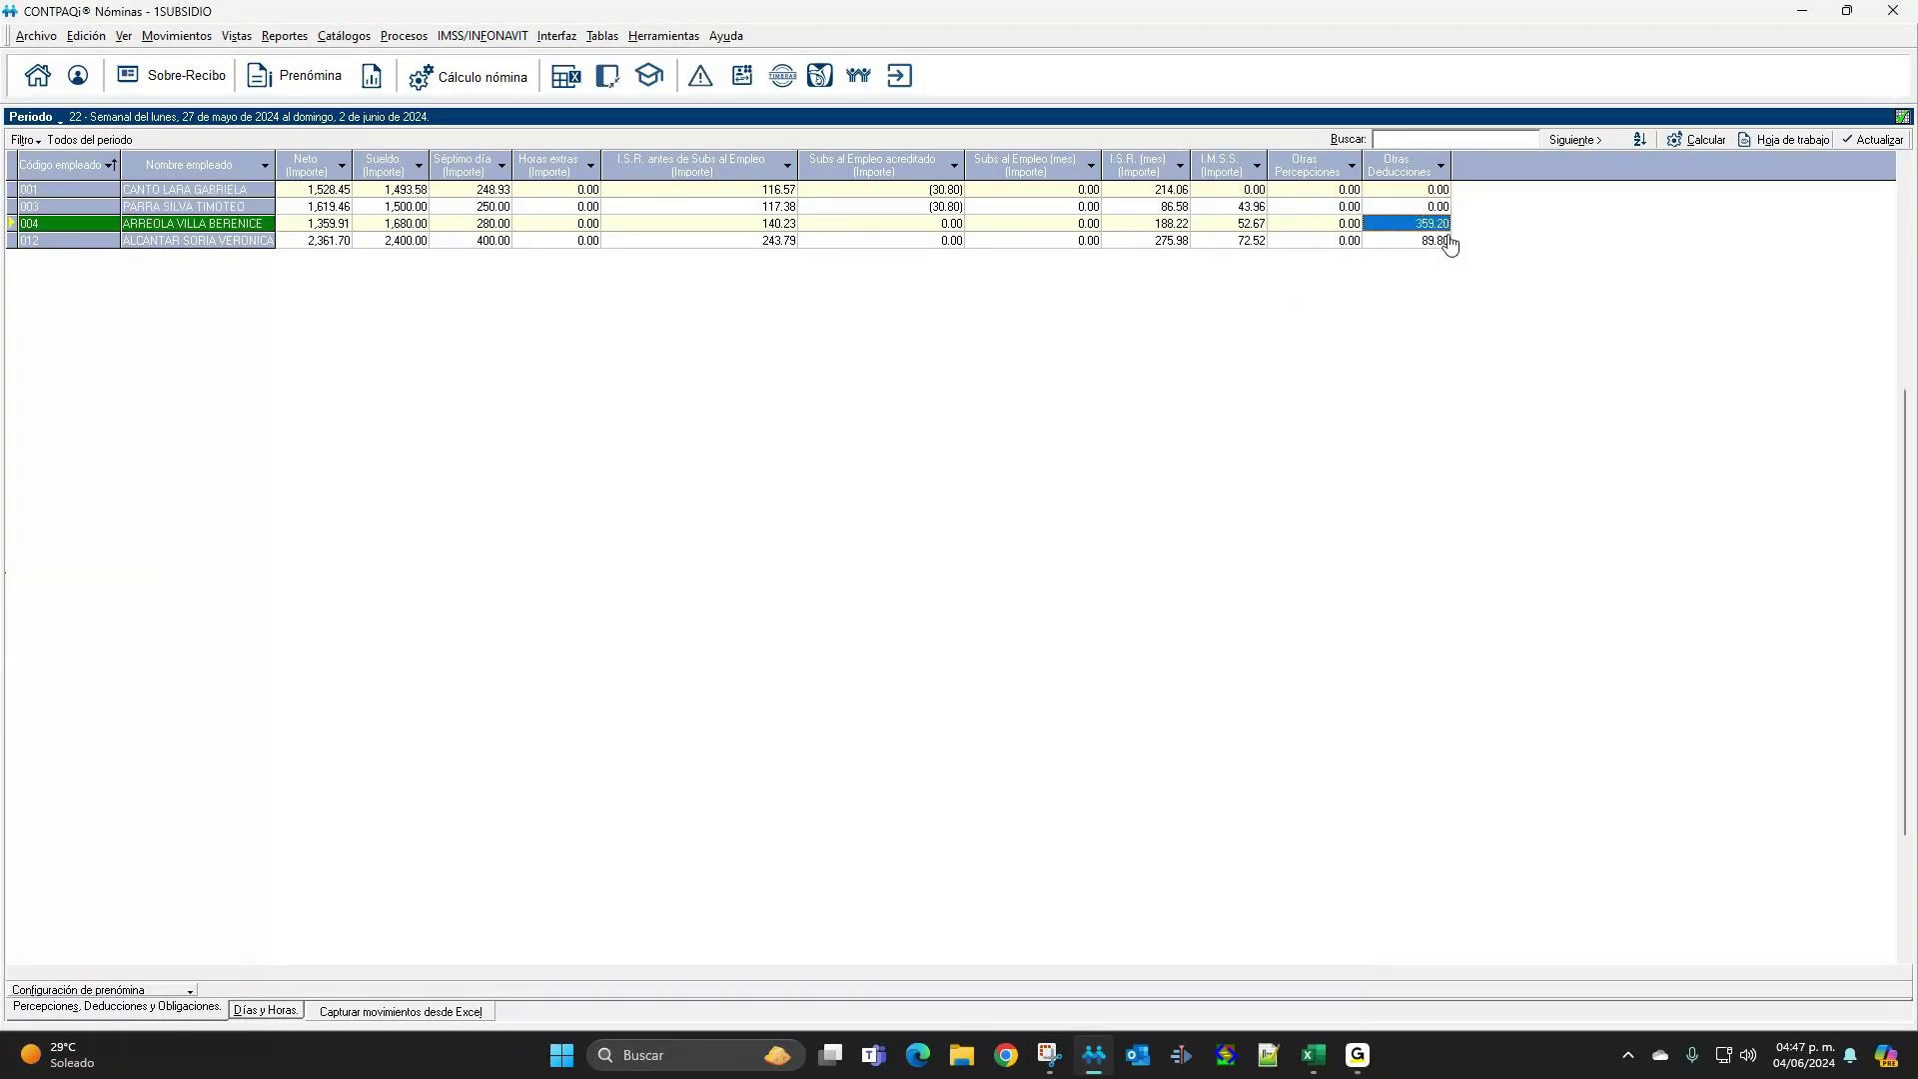
Add the deduction Ajuste al Subsidio Causado to the concepts in the prenómina configuration.
left_click(128, 993)
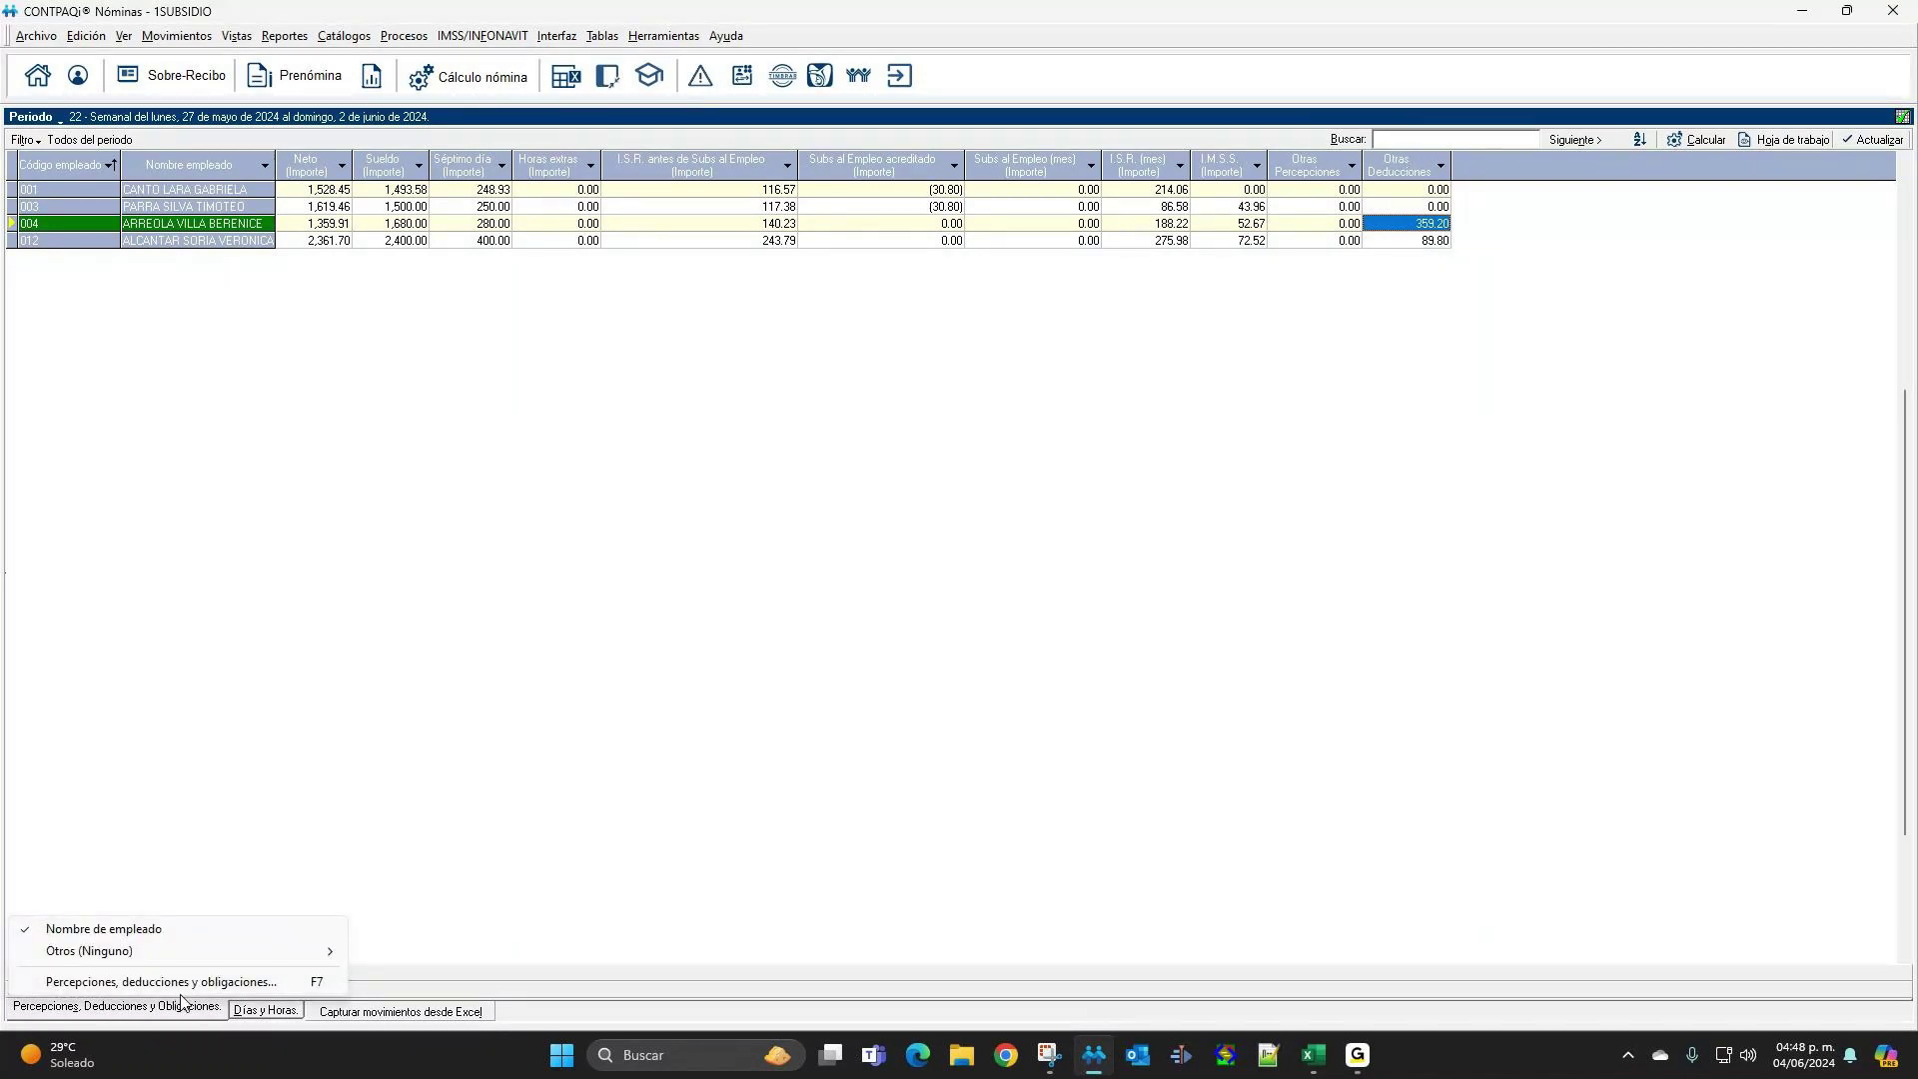
left_click(110, 983)
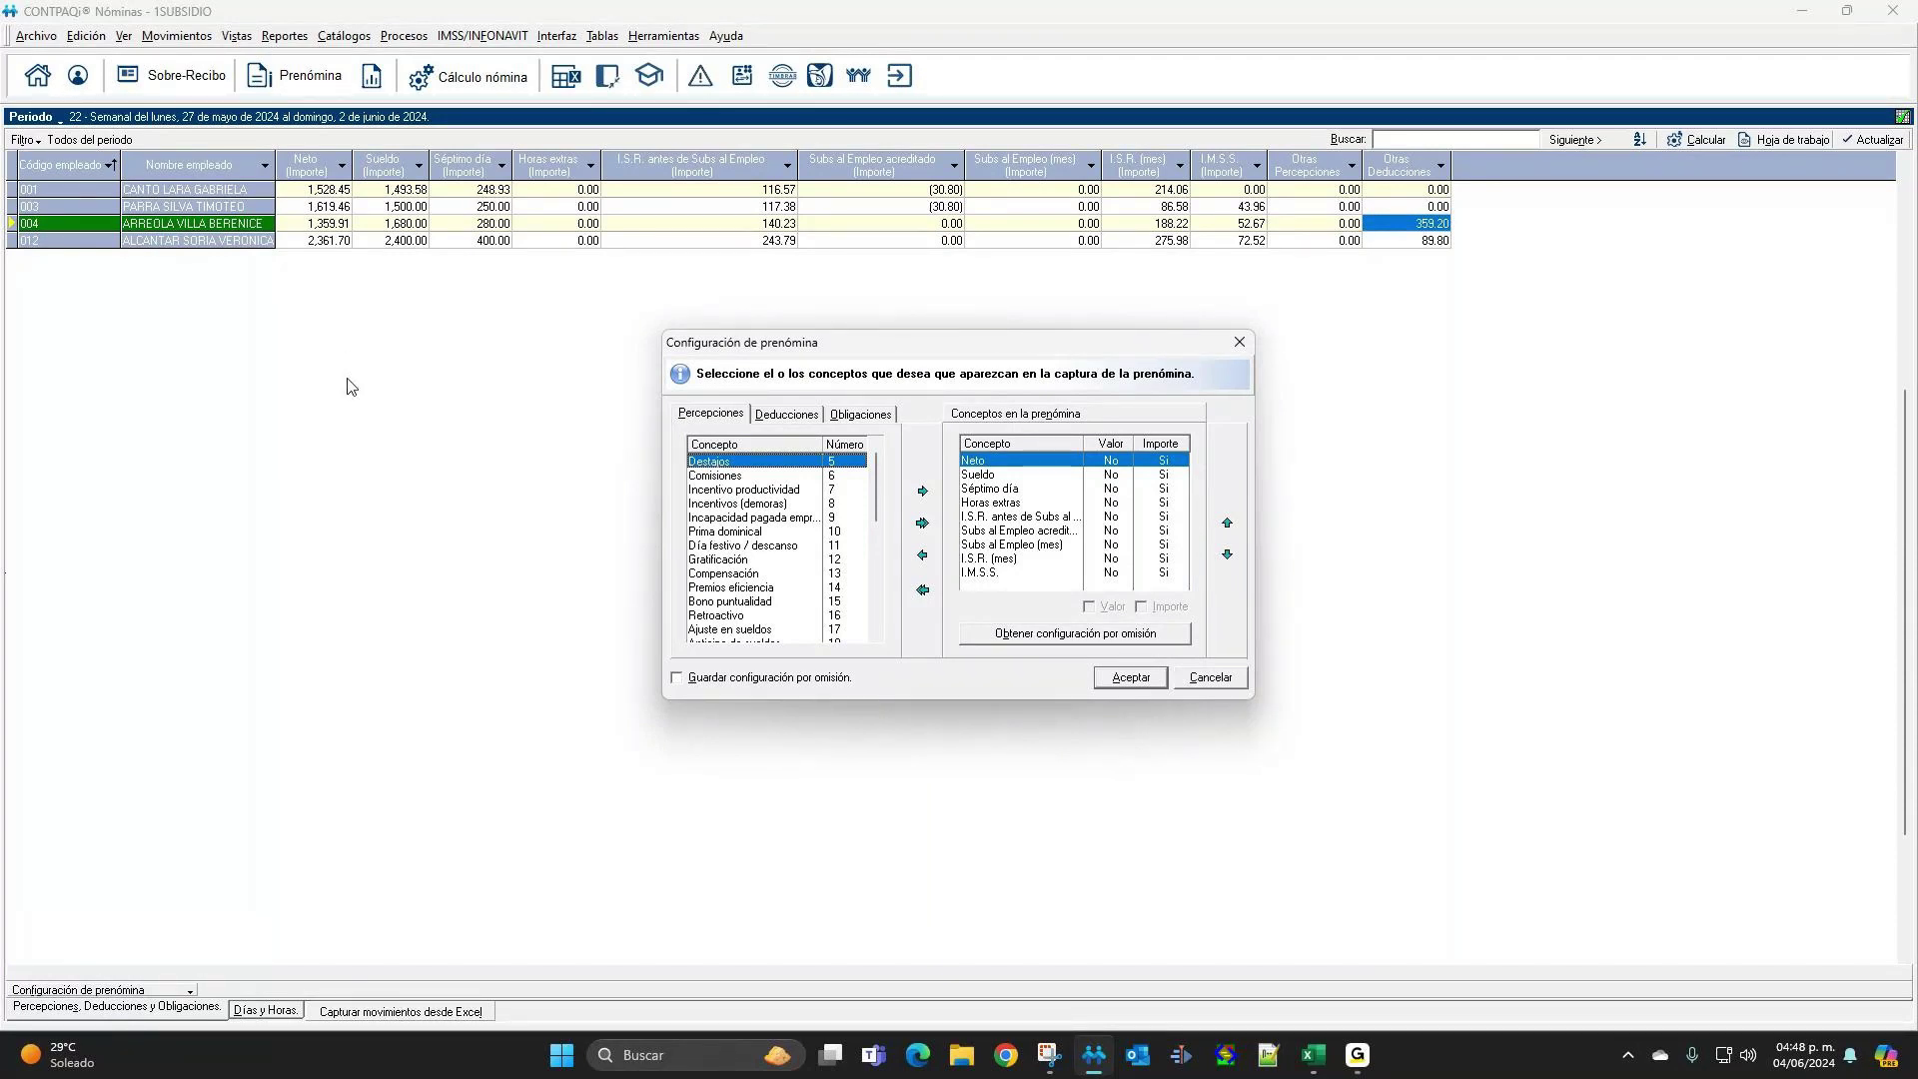
left_click(772, 420)
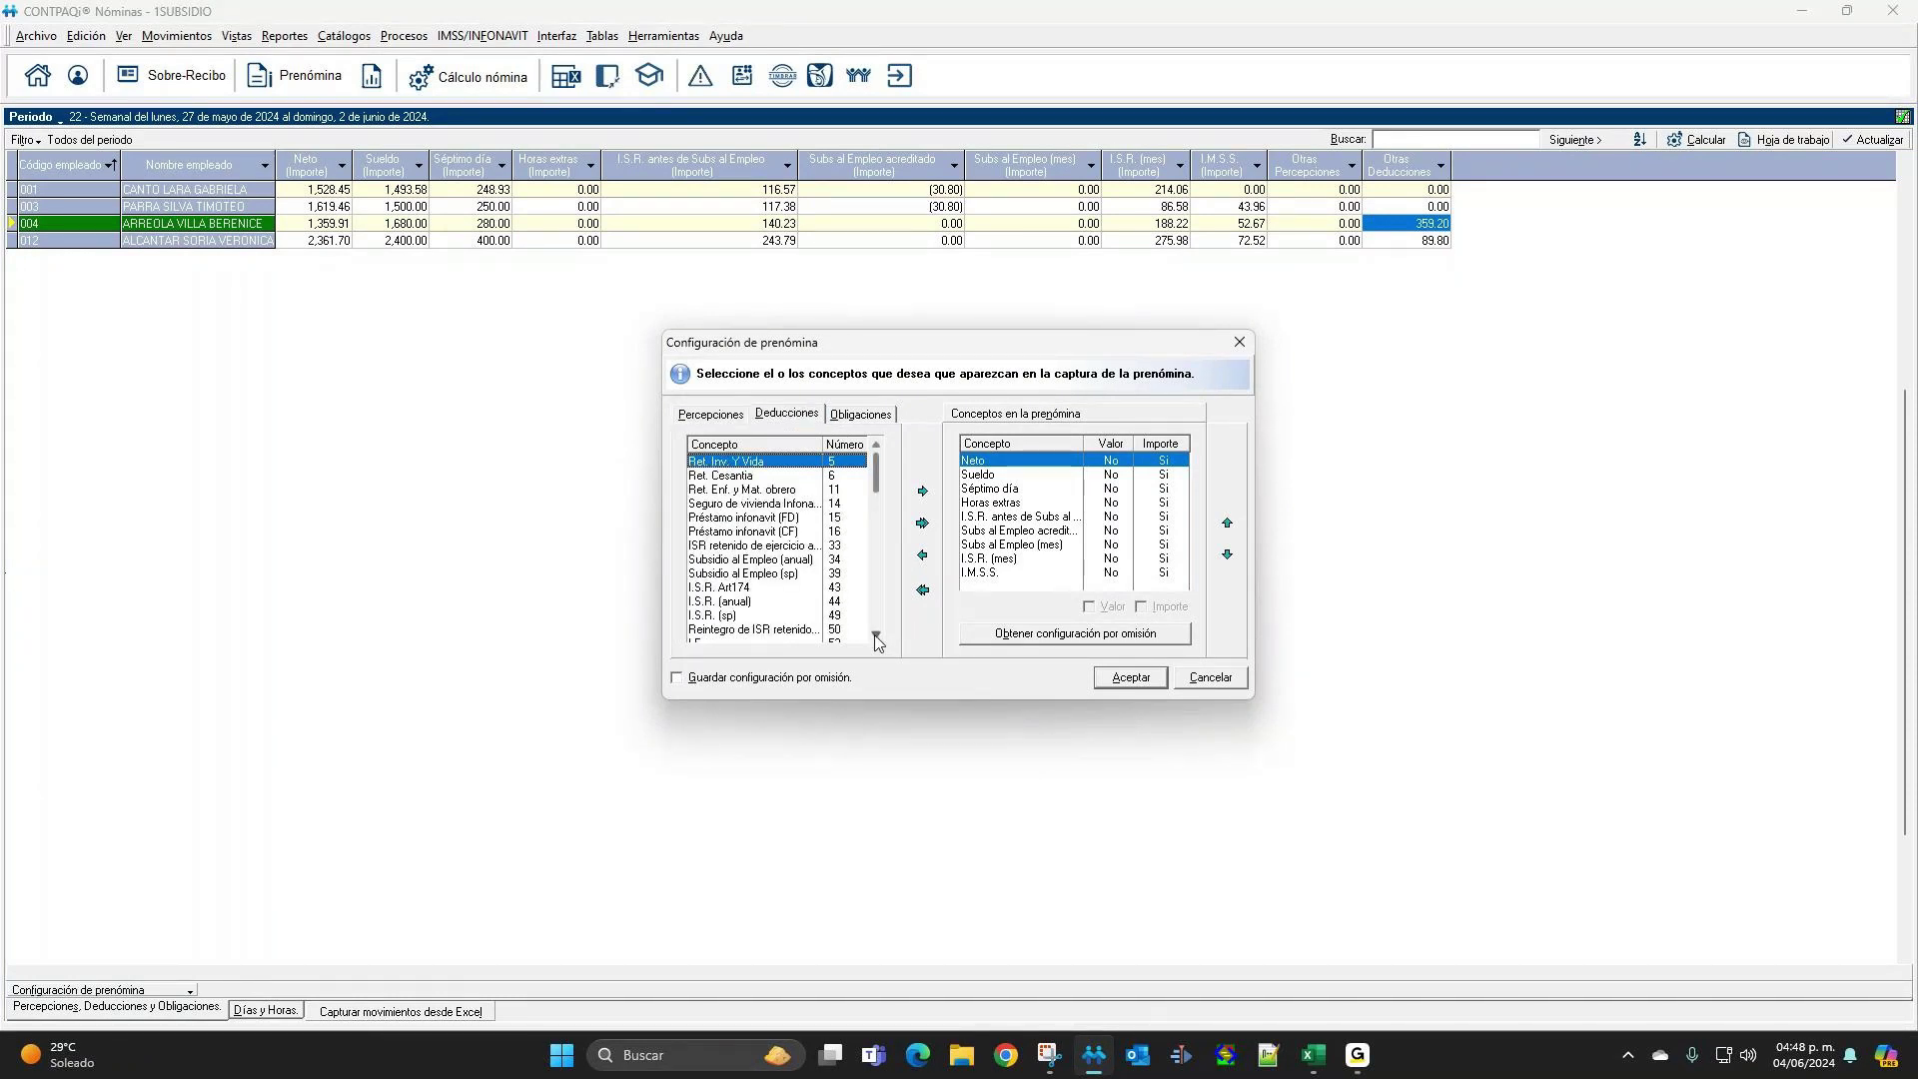
left_click(875, 635)
scroll(878, 630, "down", 5)
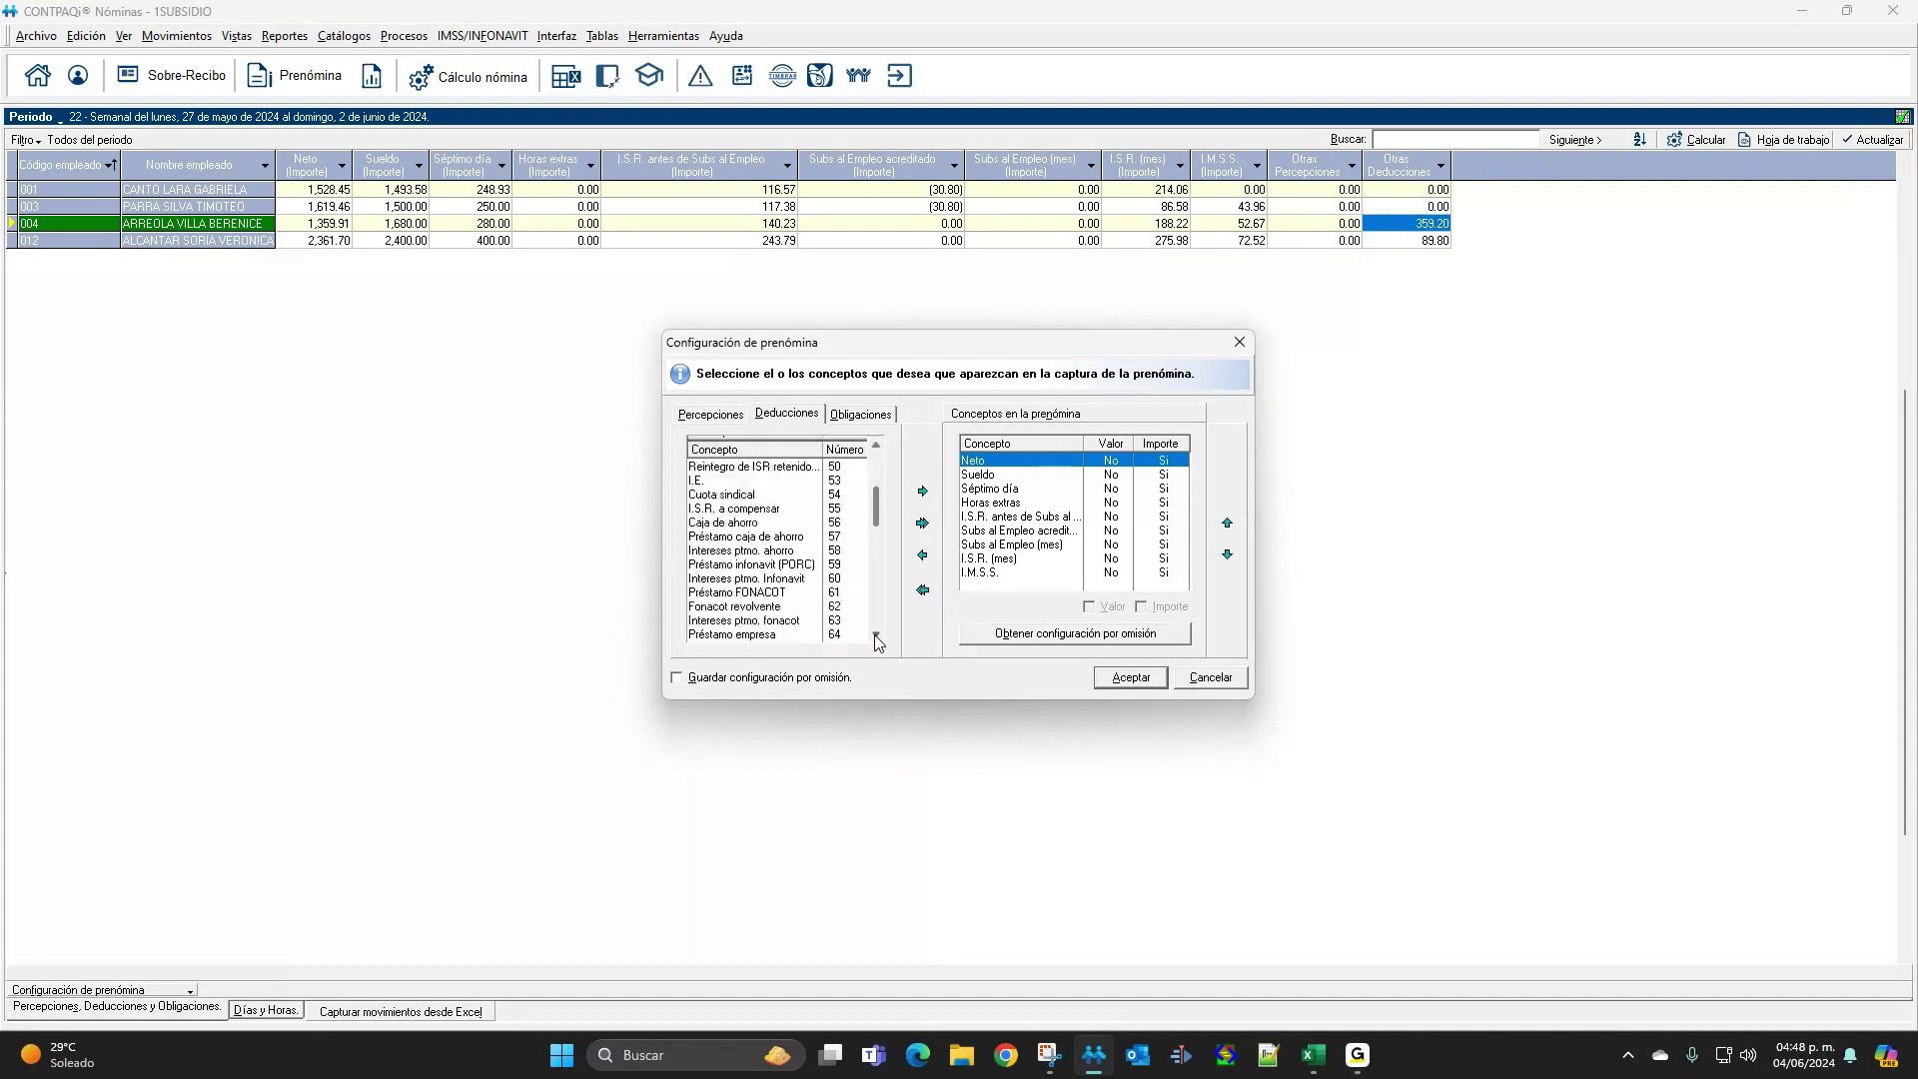
scroll(878, 619, "down", 4)
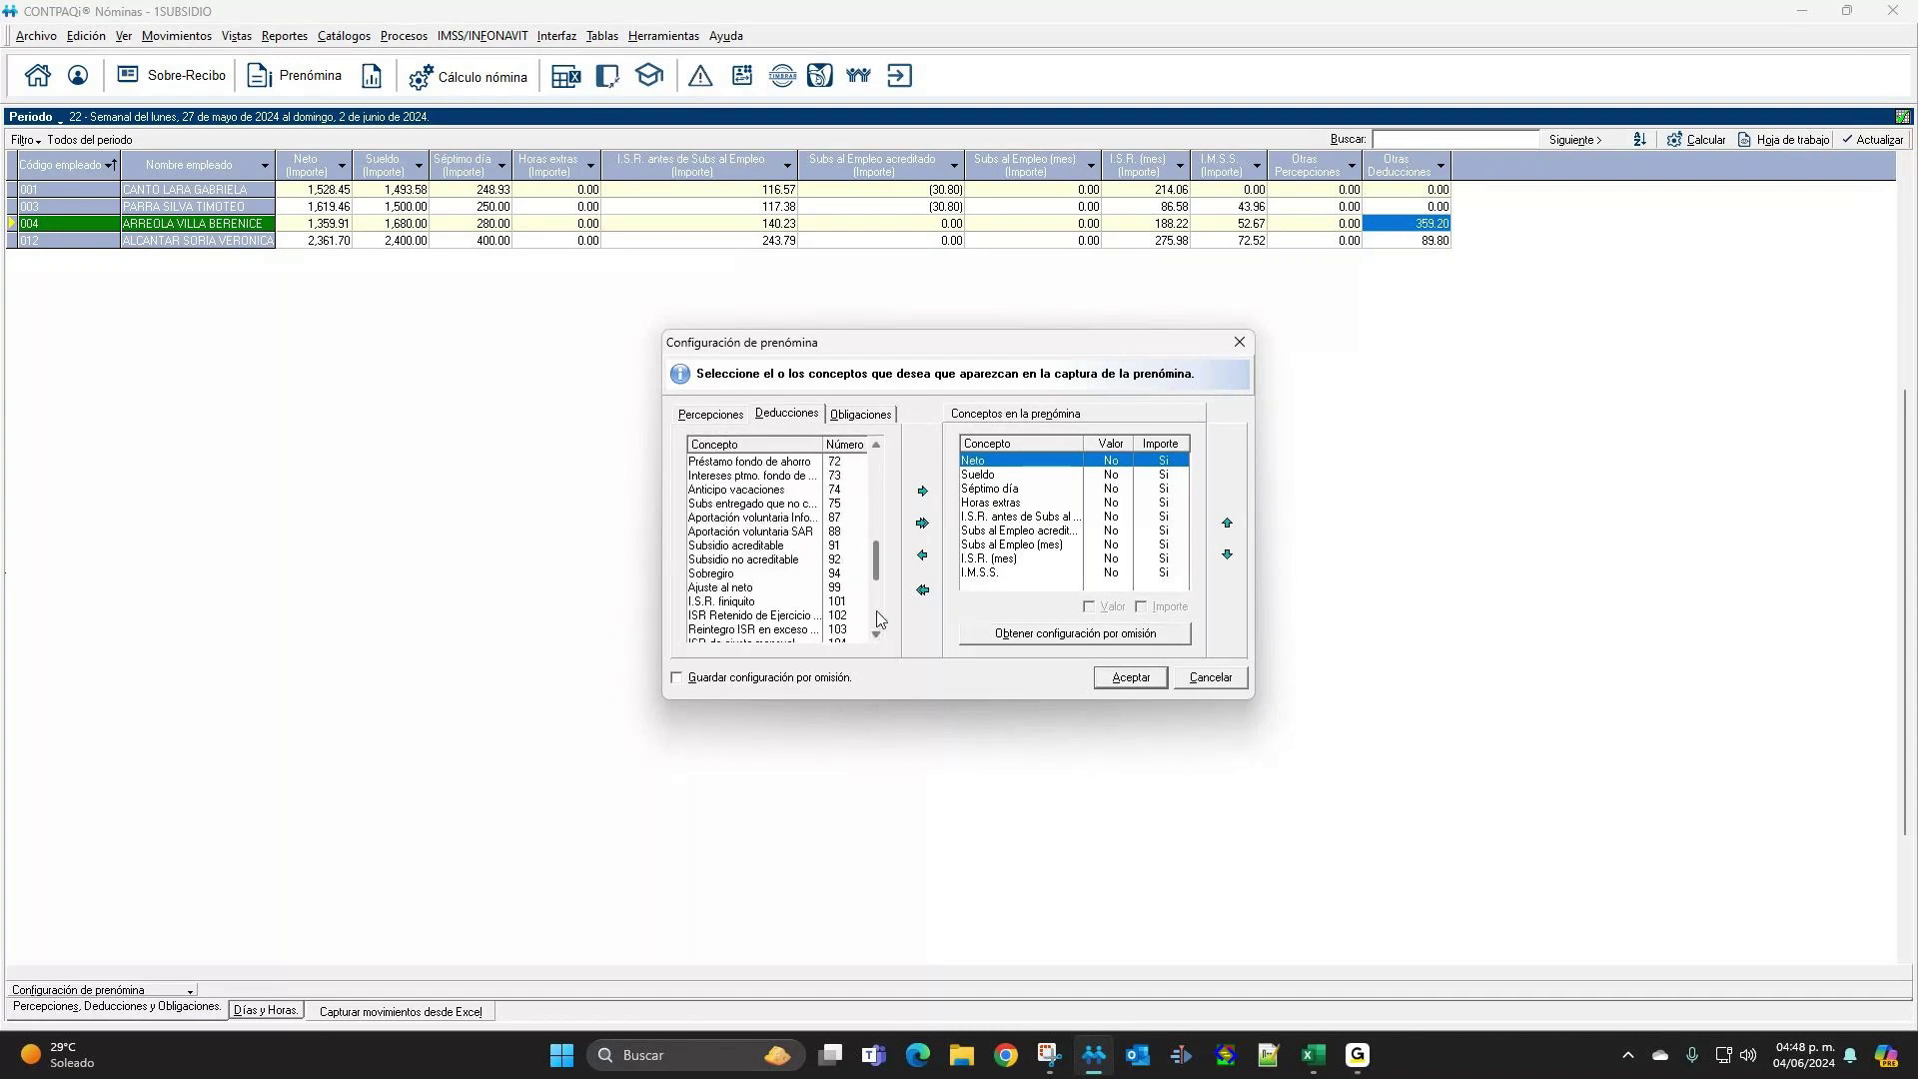
scroll(878, 619, "down", 4)
double_click(804, 504)
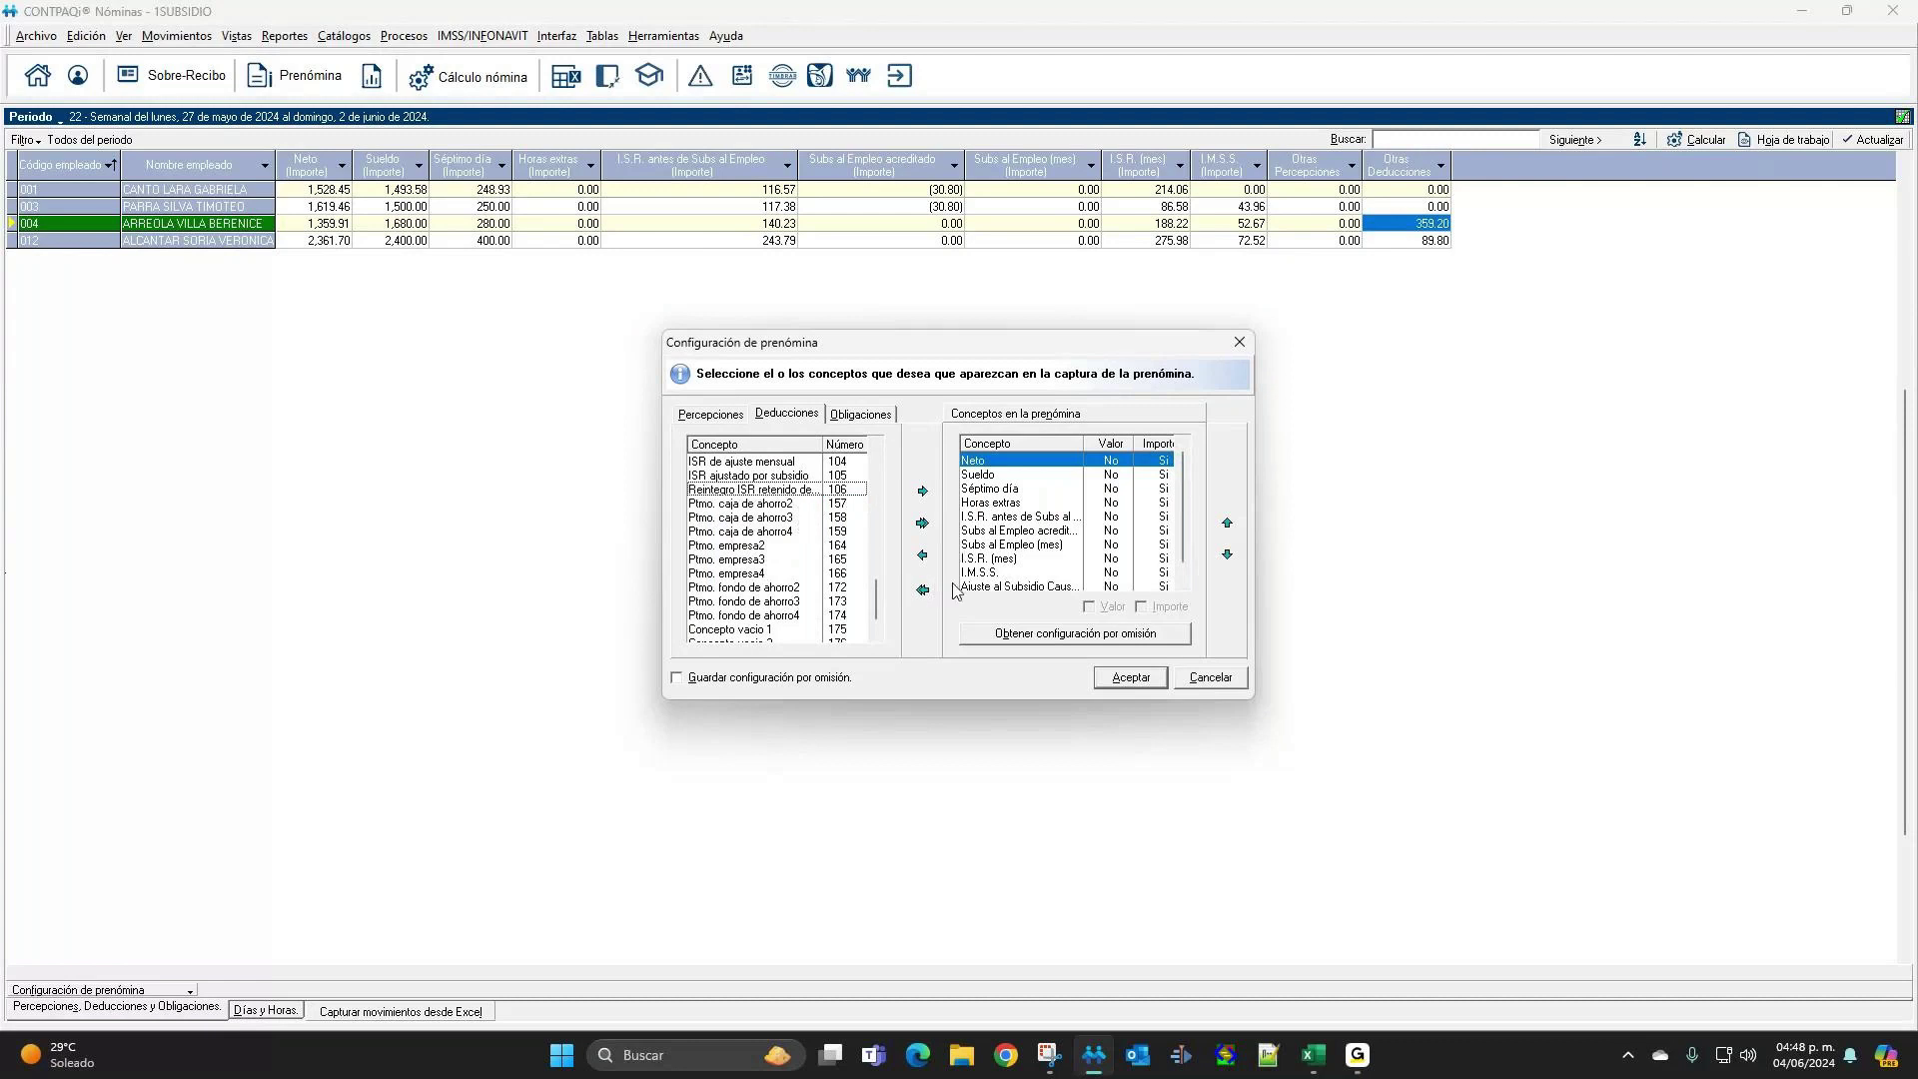
Place Ajuste al Subsidio Causado directly after Séptimo día, save the new prenómina configuration and select the third employee's adjustment amount.
left_click(1102, 586)
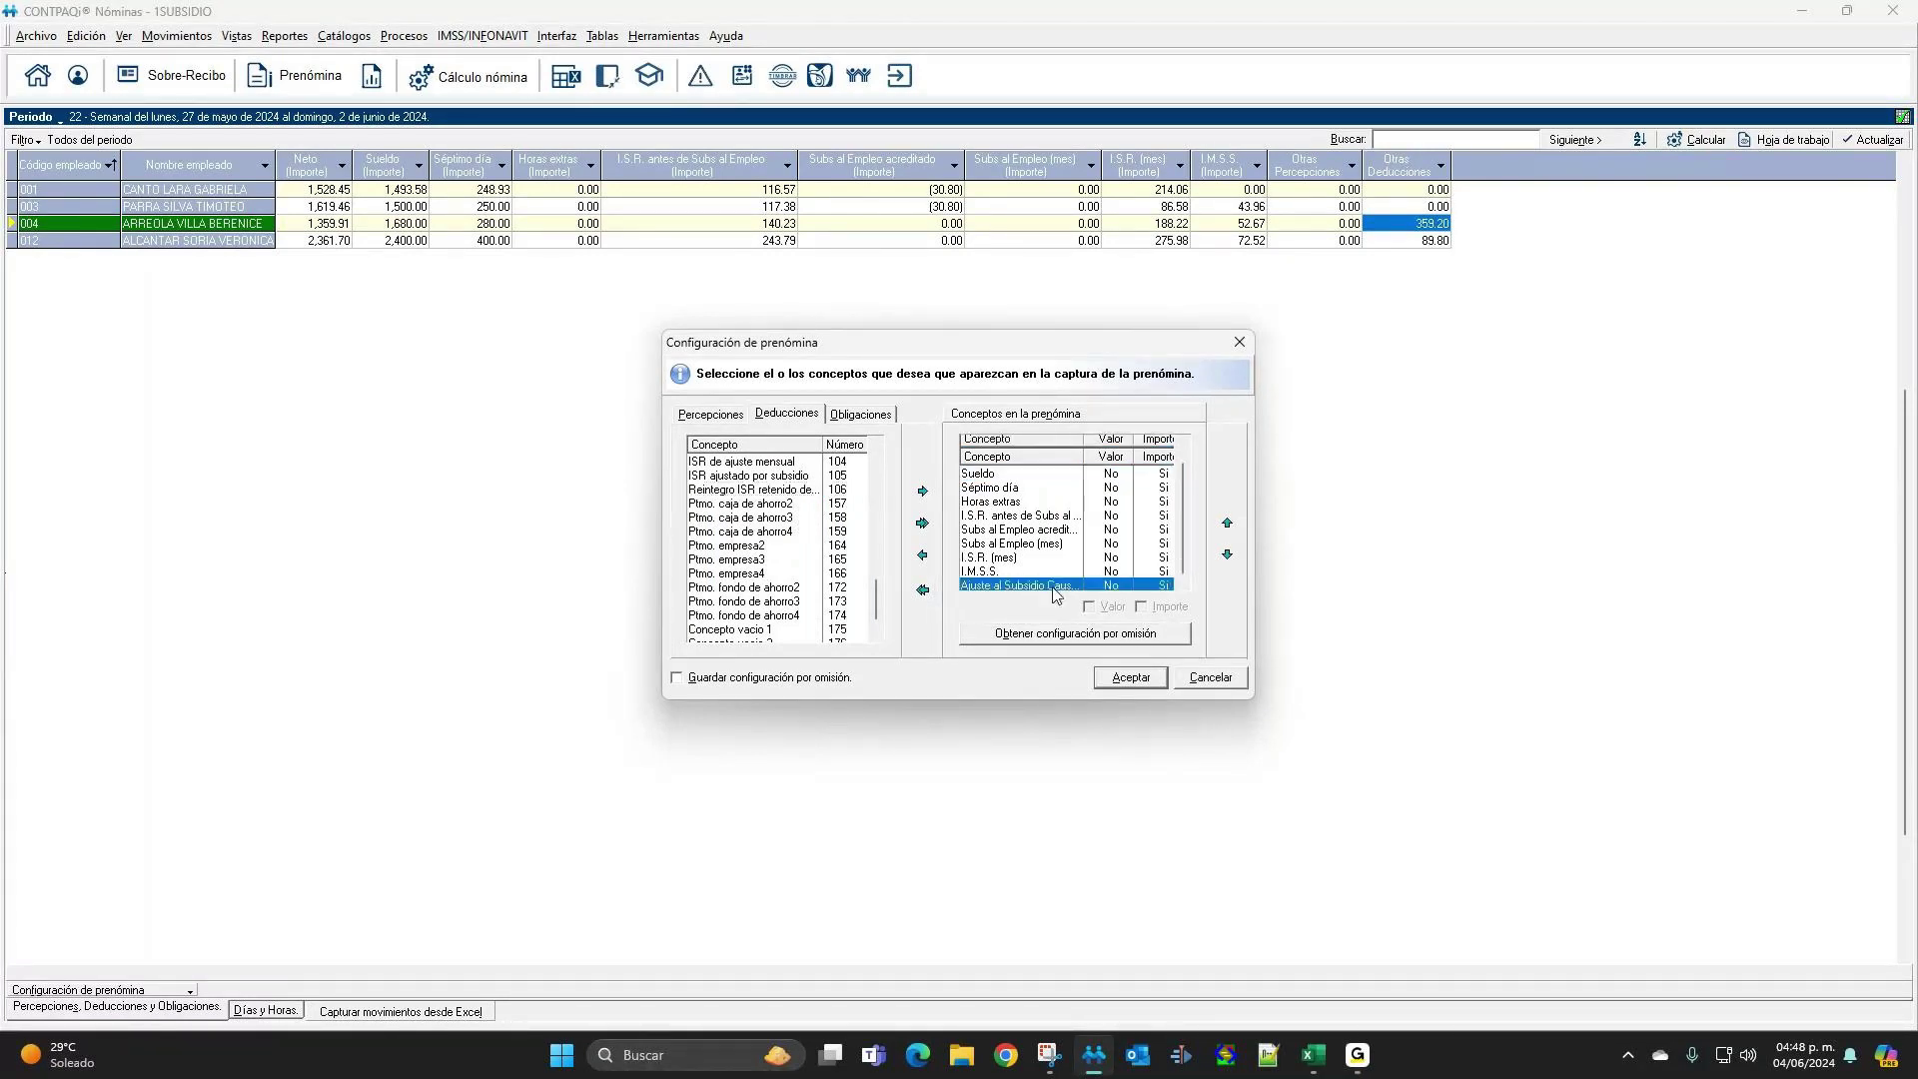
left_click(1227, 524)
left_click(1228, 523)
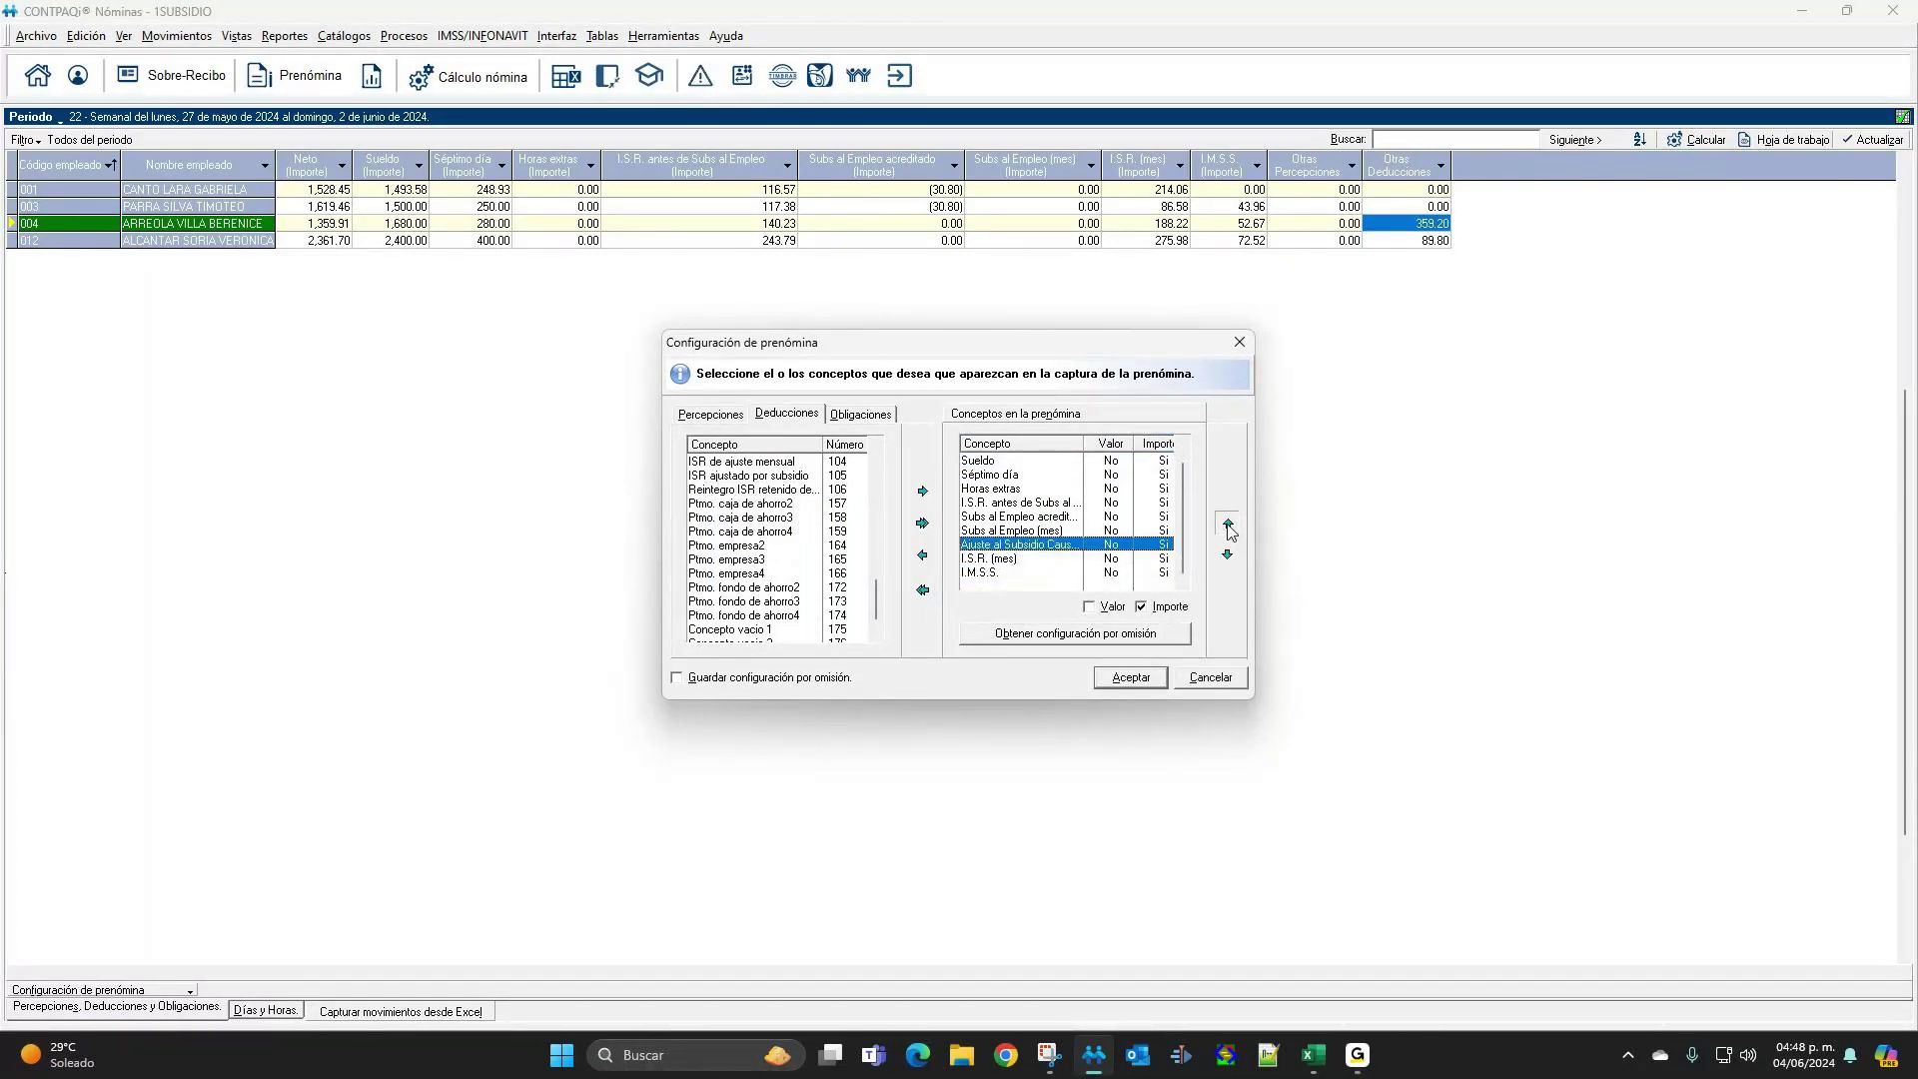
left_click(1228, 523)
left_click(1228, 523)
left_click(1227, 523)
left_click(1228, 523)
left_click(1228, 524)
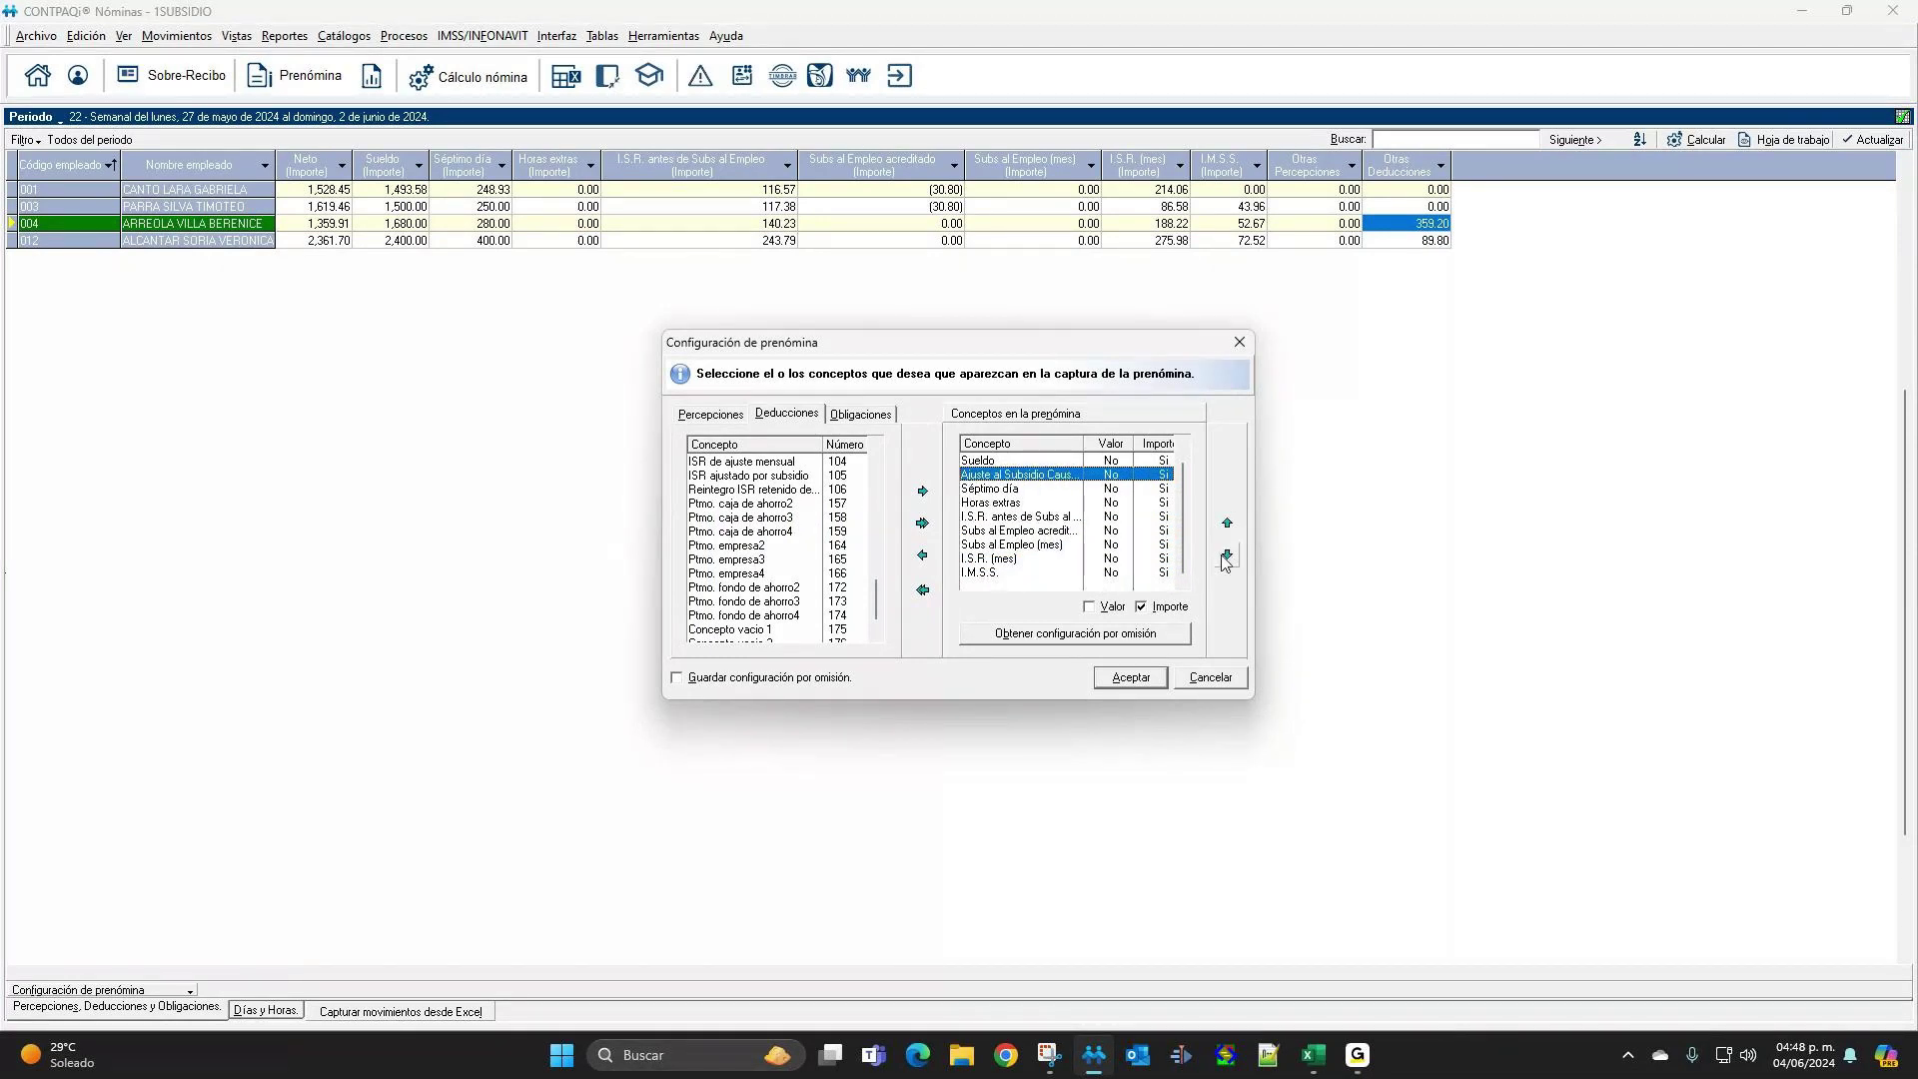
left_click(1227, 555)
left_click(1131, 678)
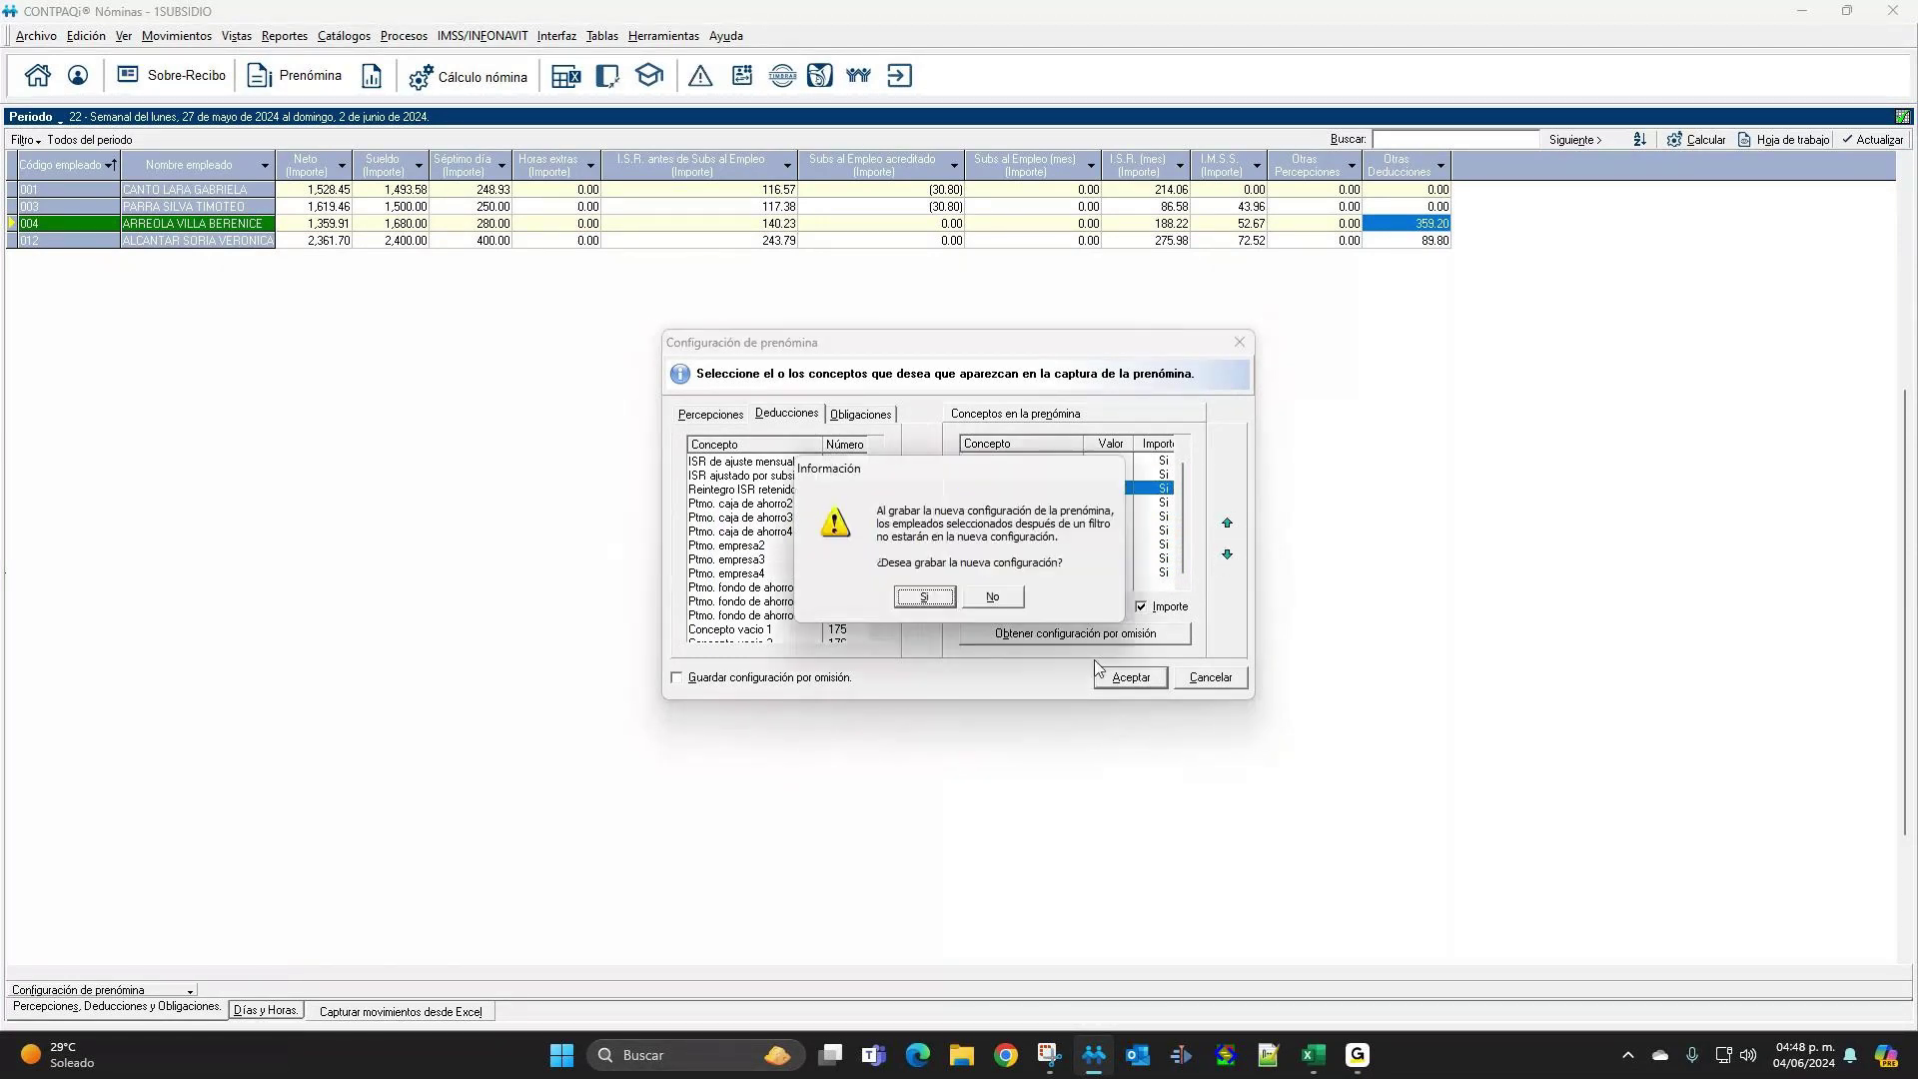
left_click(931, 597)
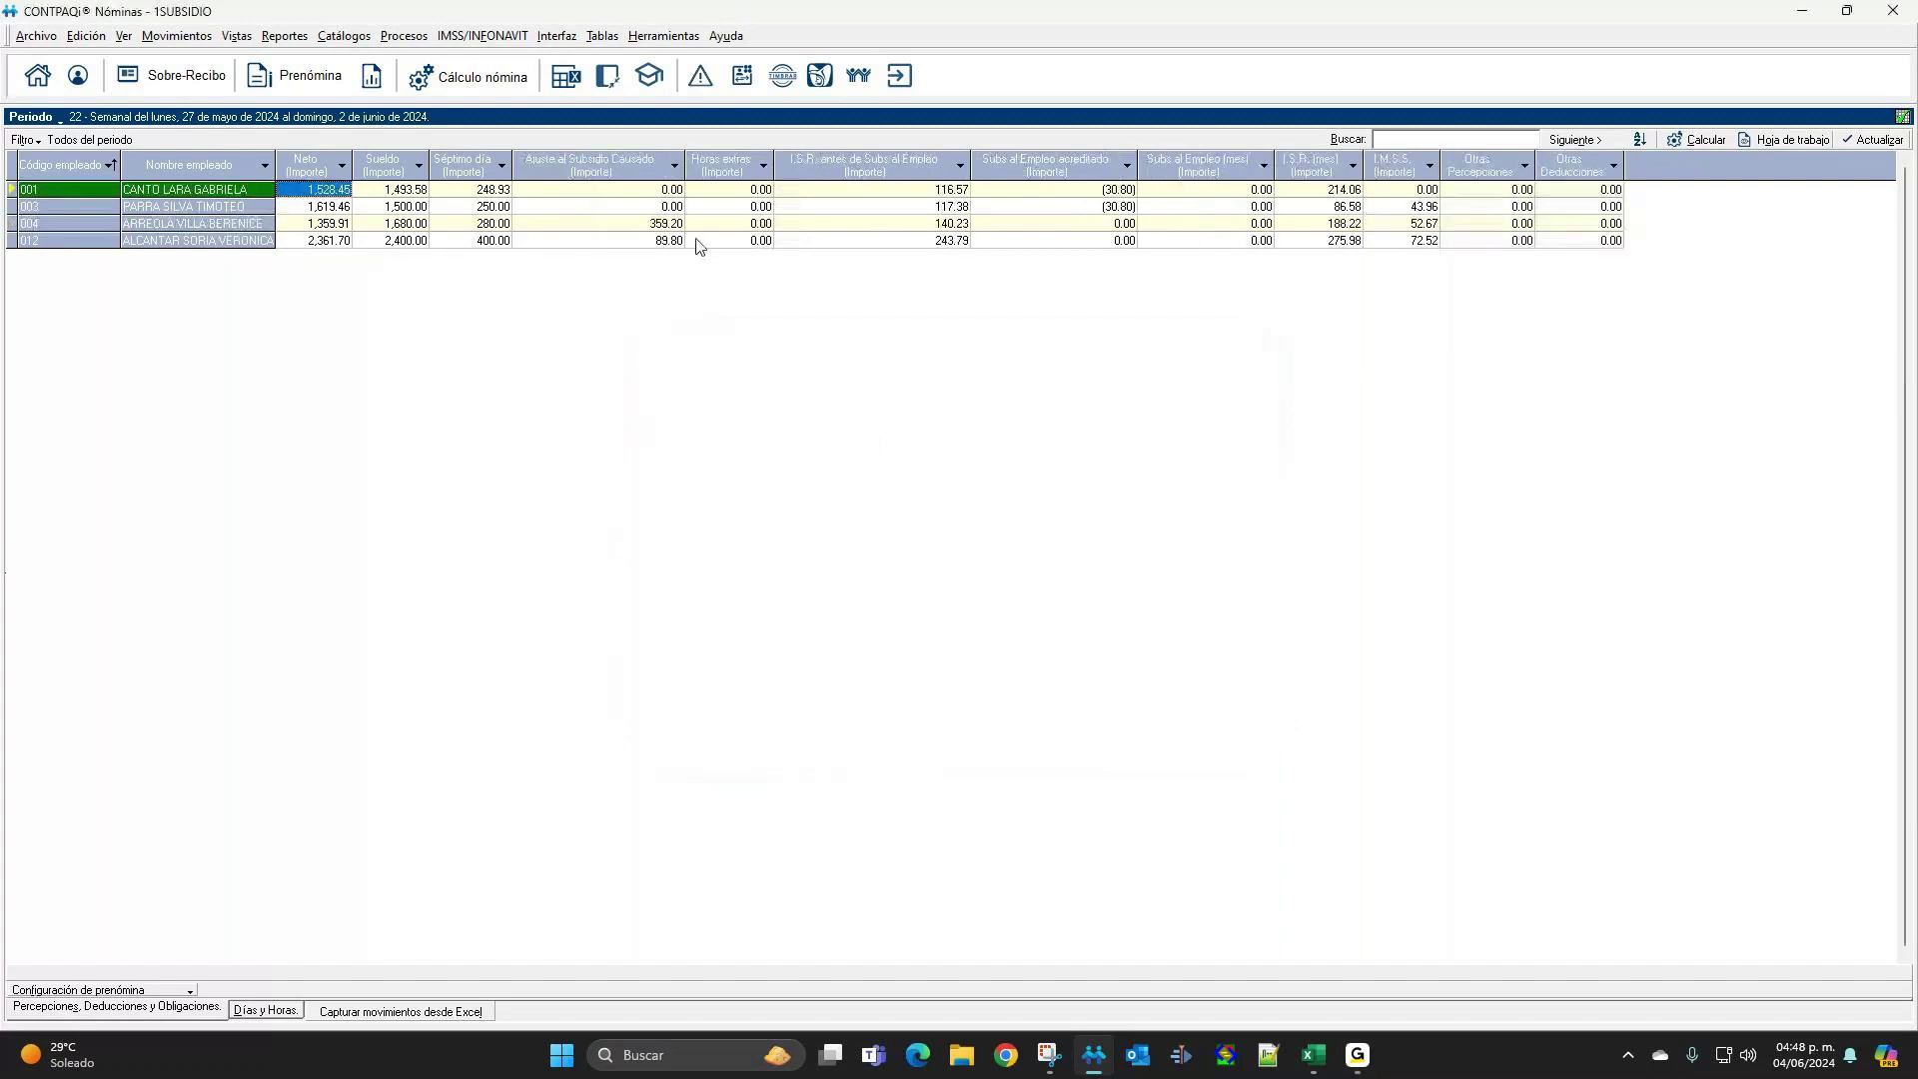
left_click(610, 224)
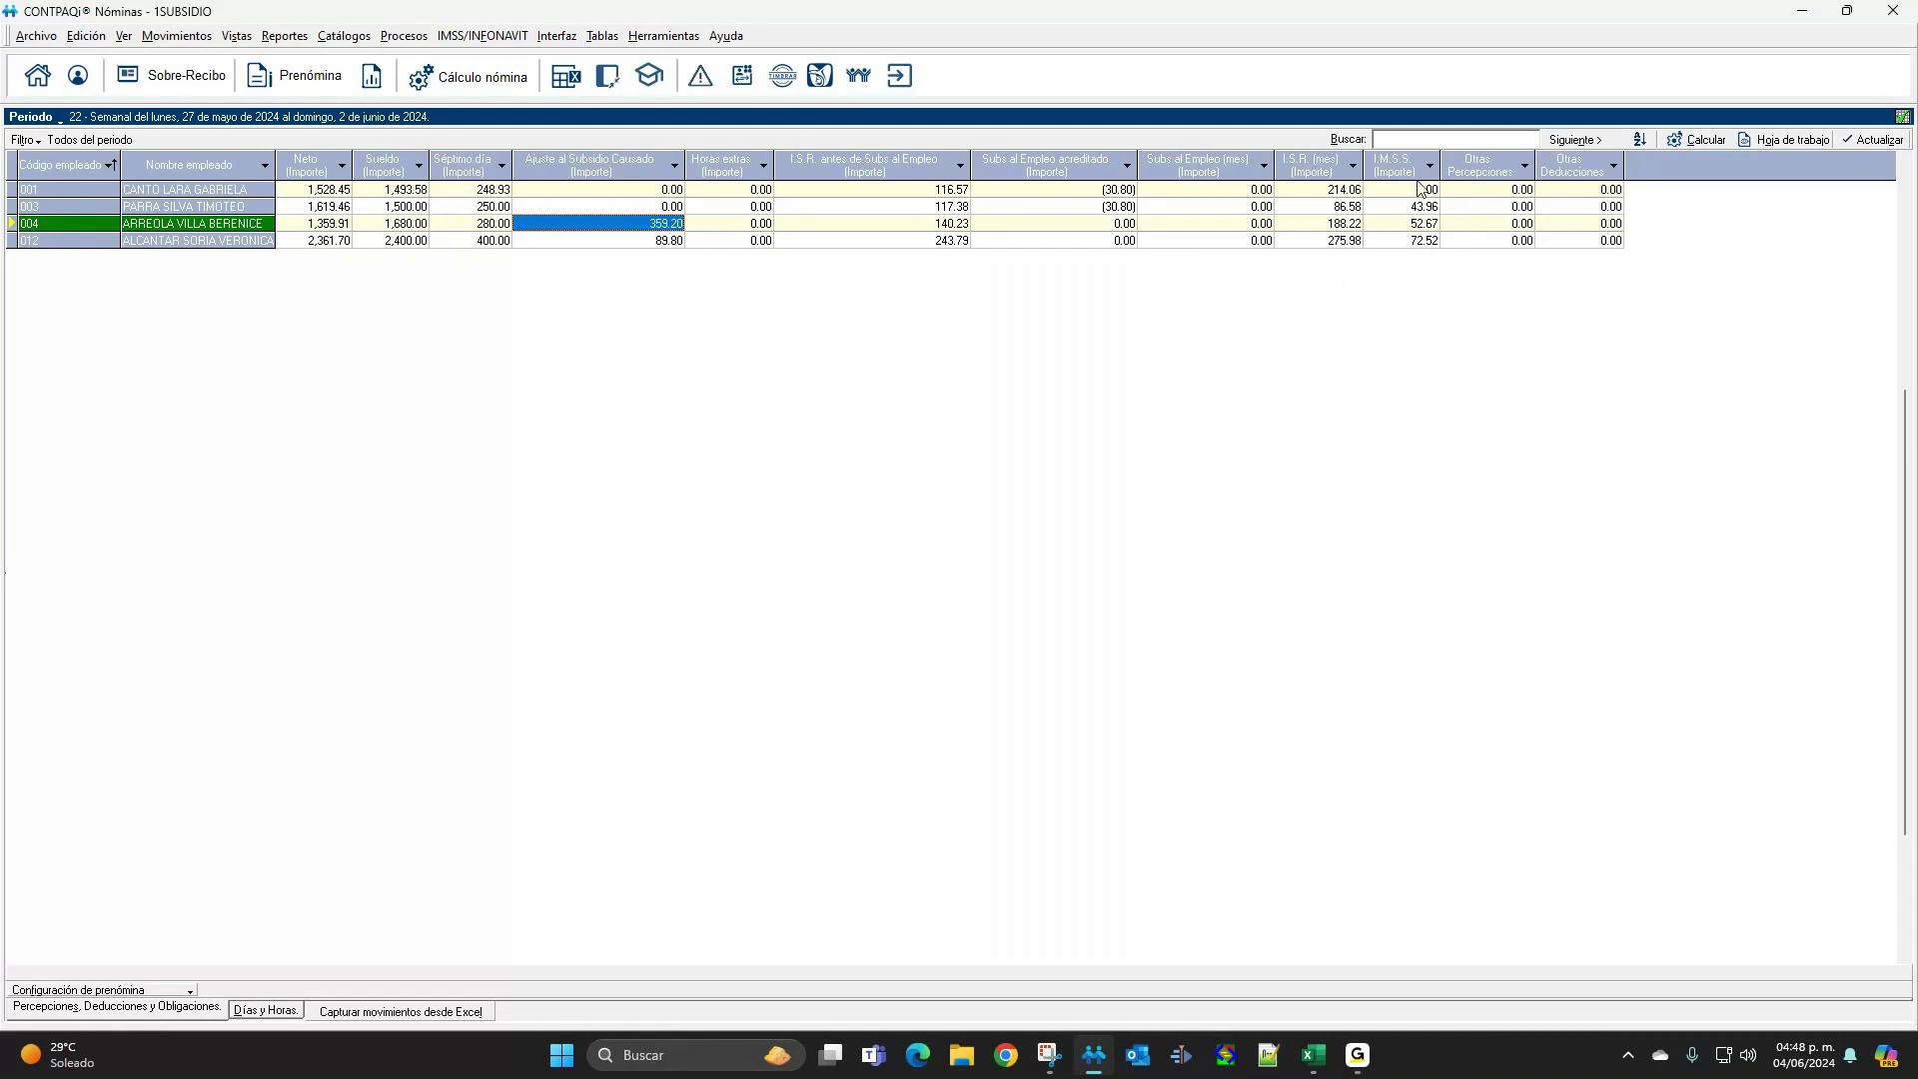
Remove Séptimo día from the concepts shown in the prenómina and save the new configuration.
left_click(160, 991)
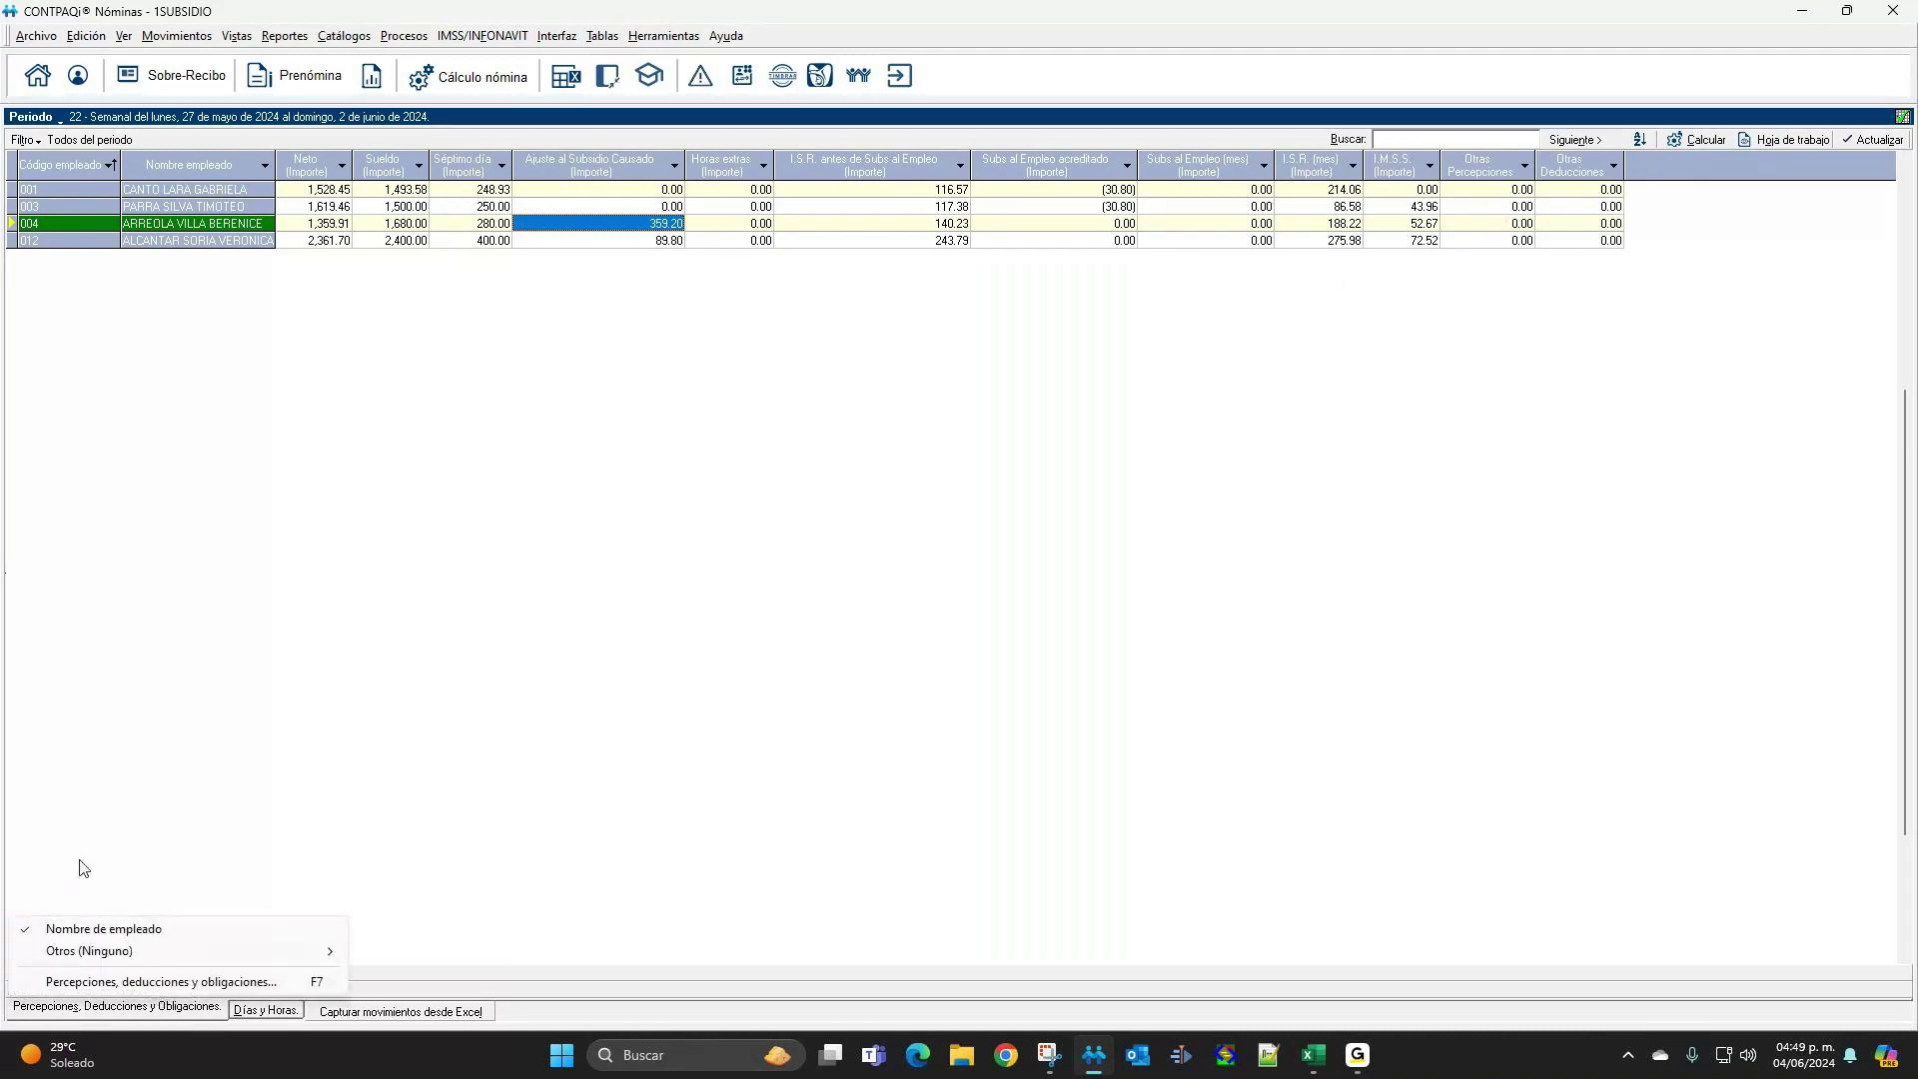
left_click(150, 983)
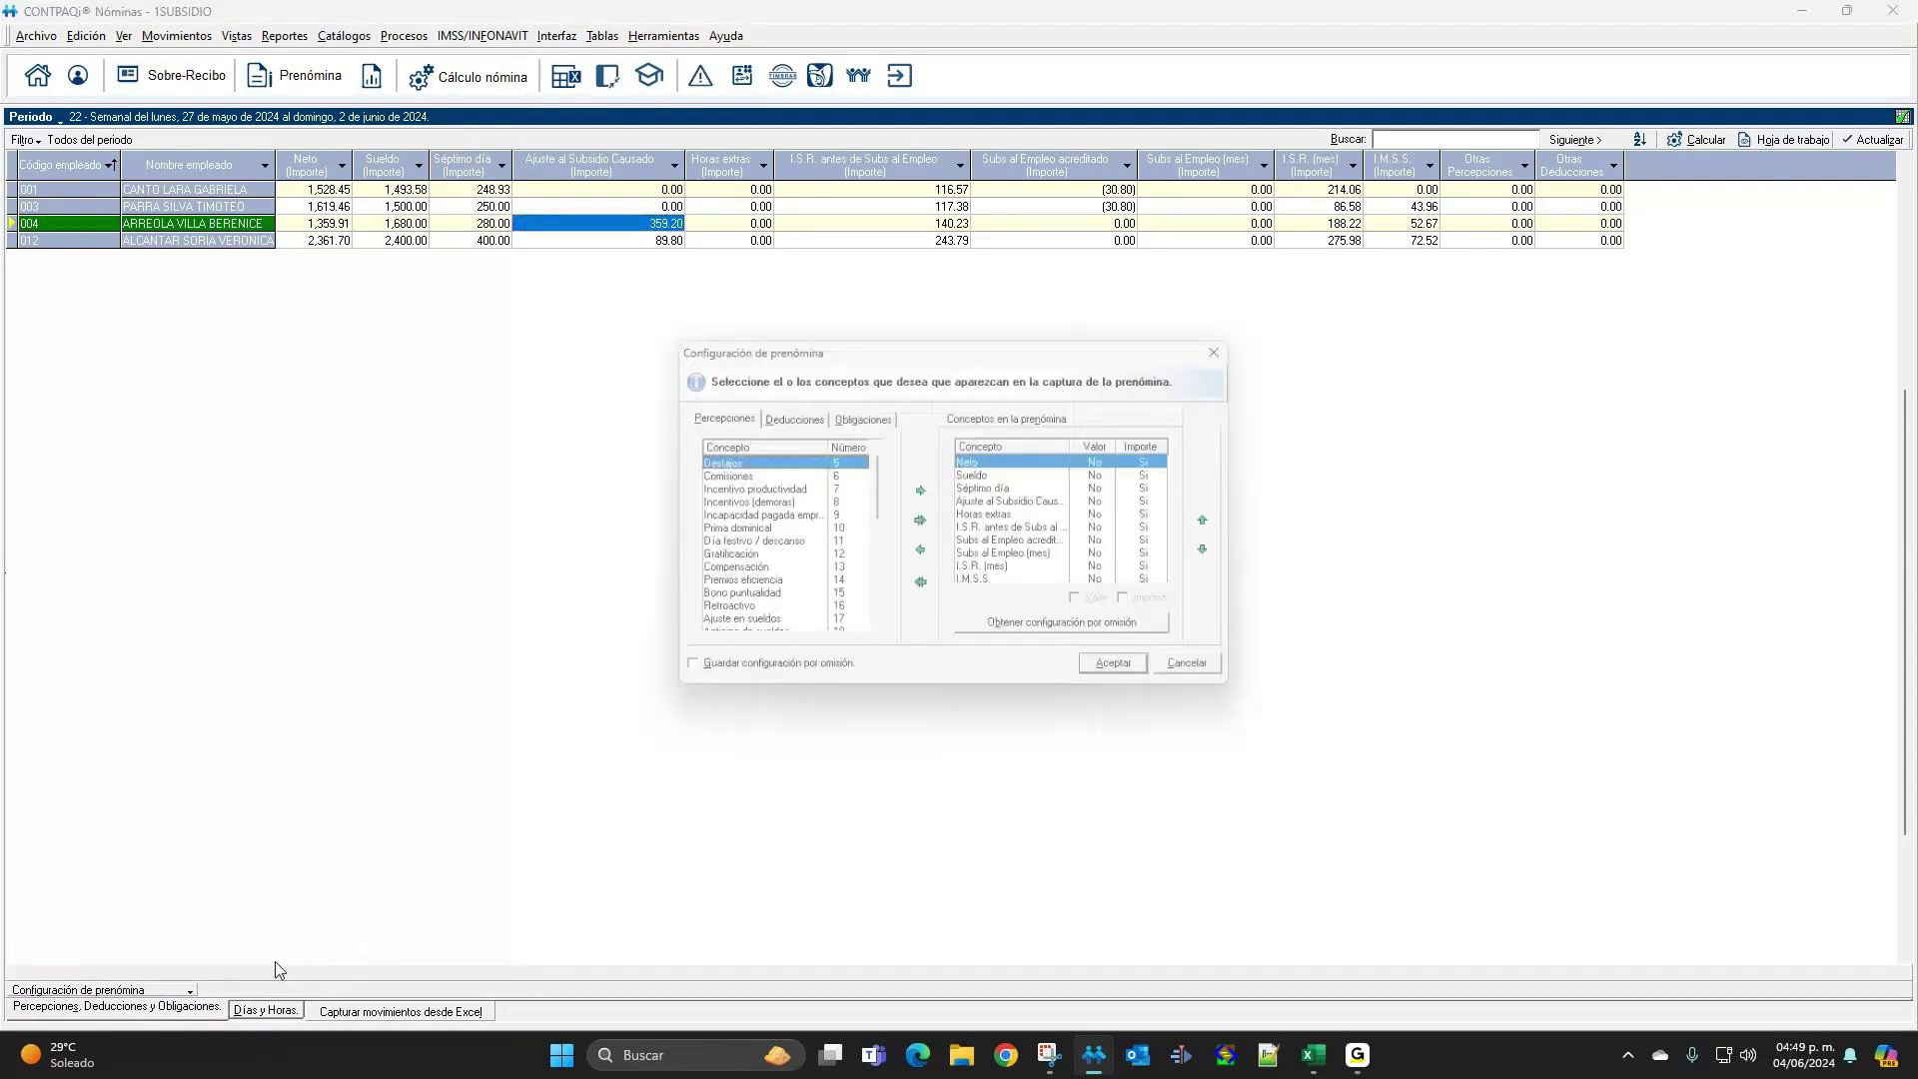
left_click(922, 554)
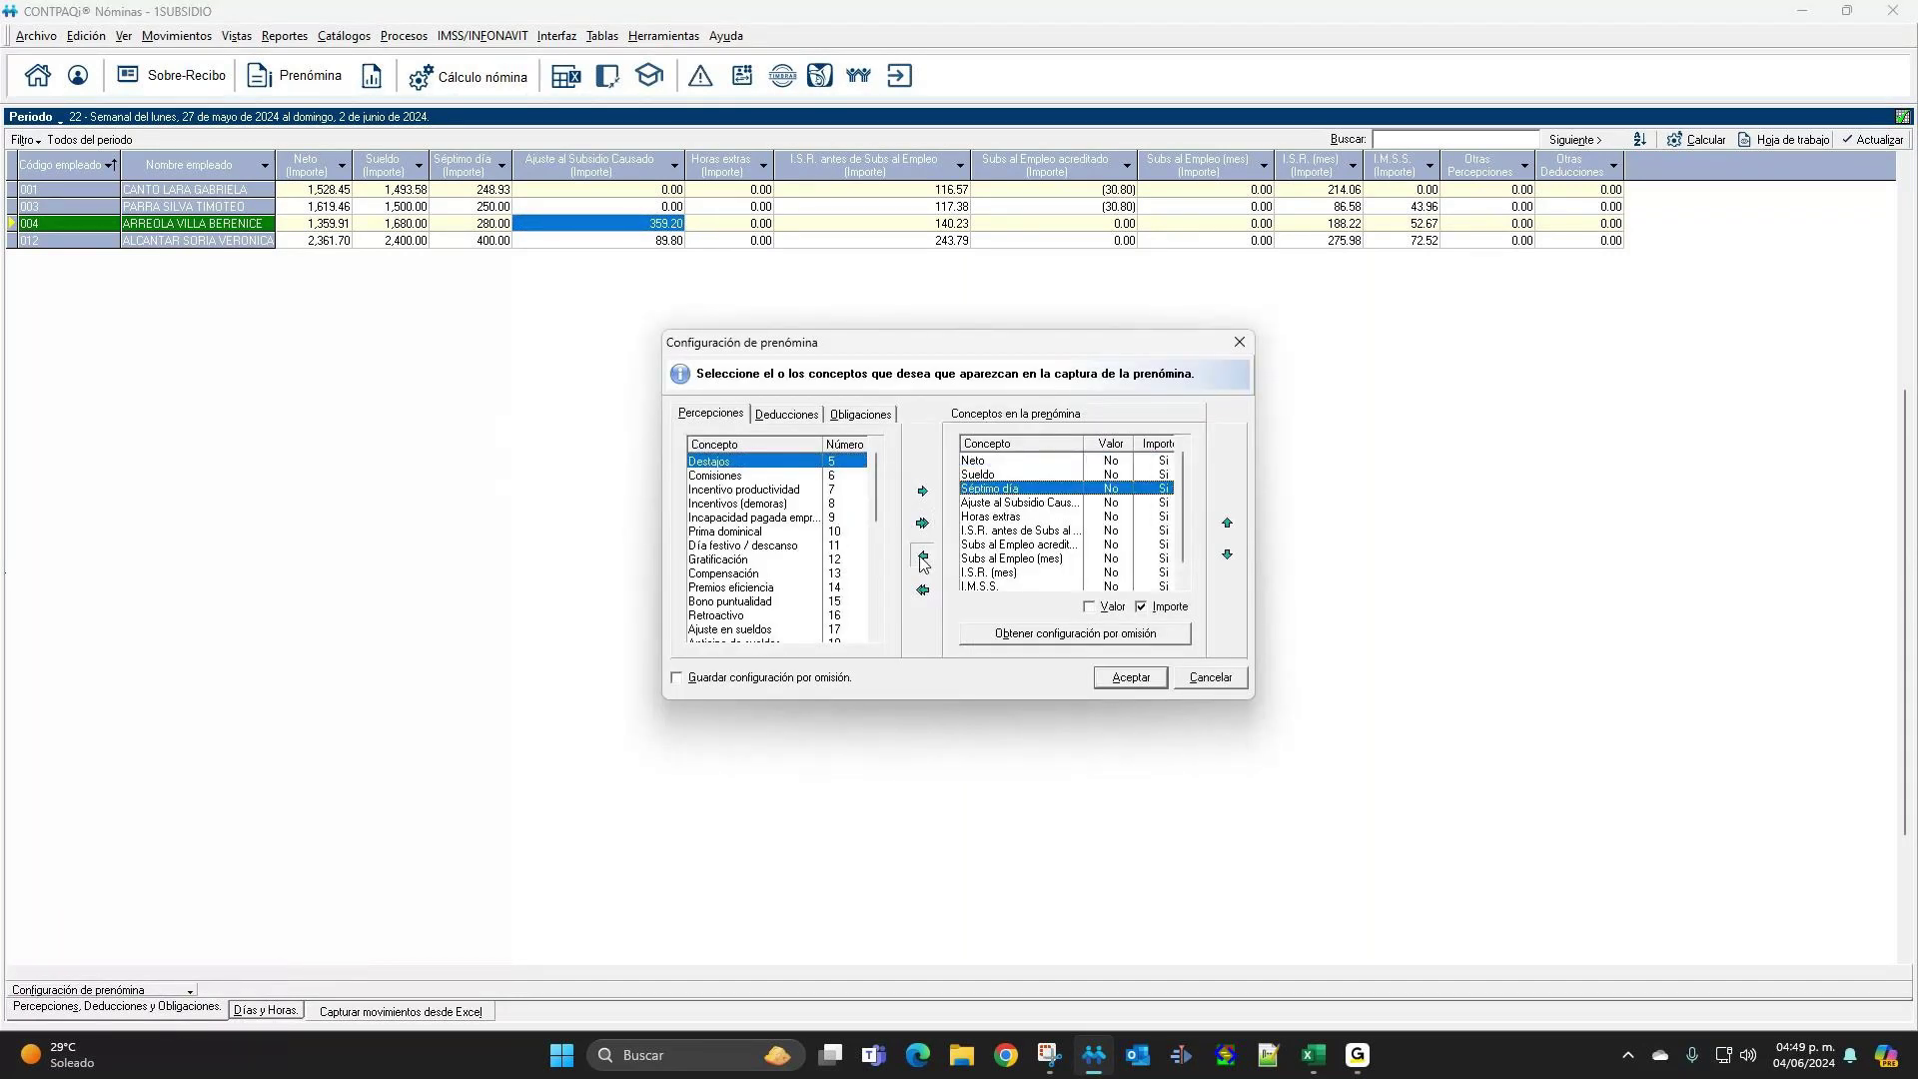
left_click(1124, 679)
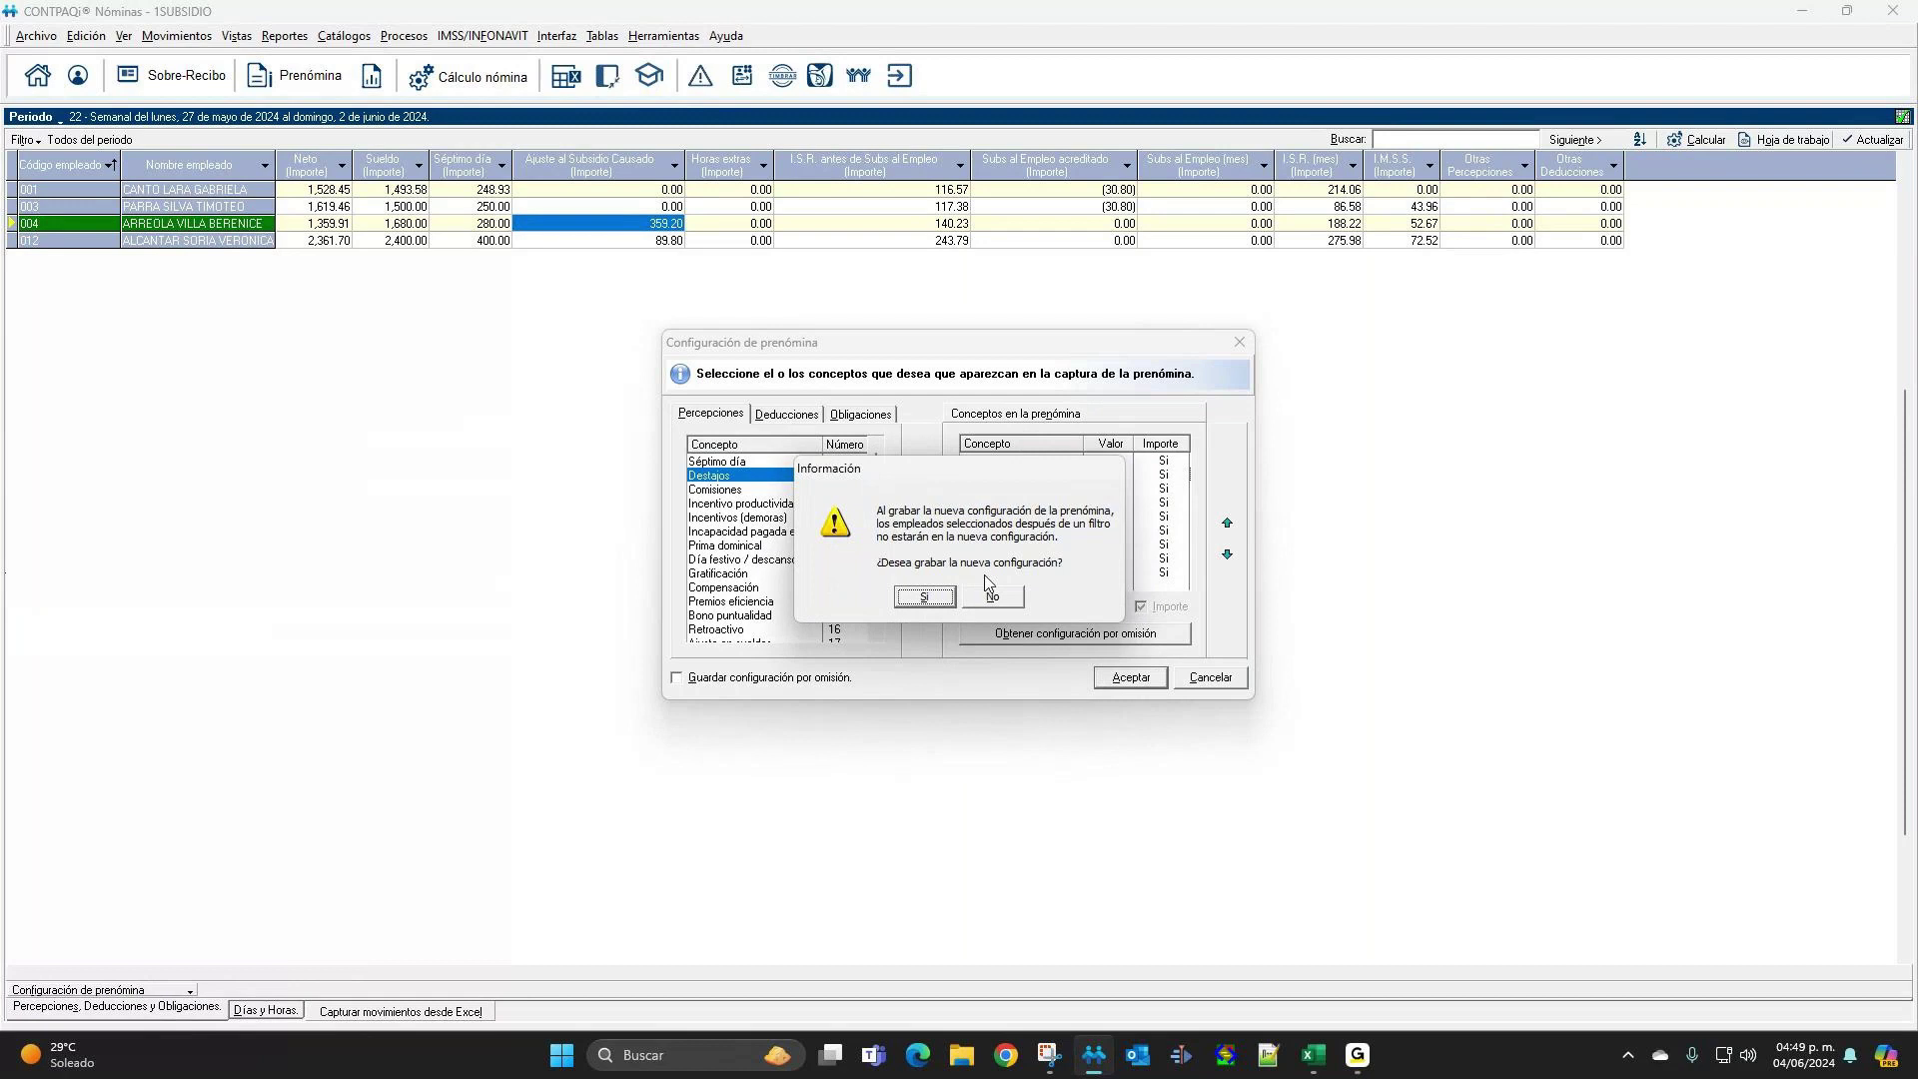
left_click(925, 597)
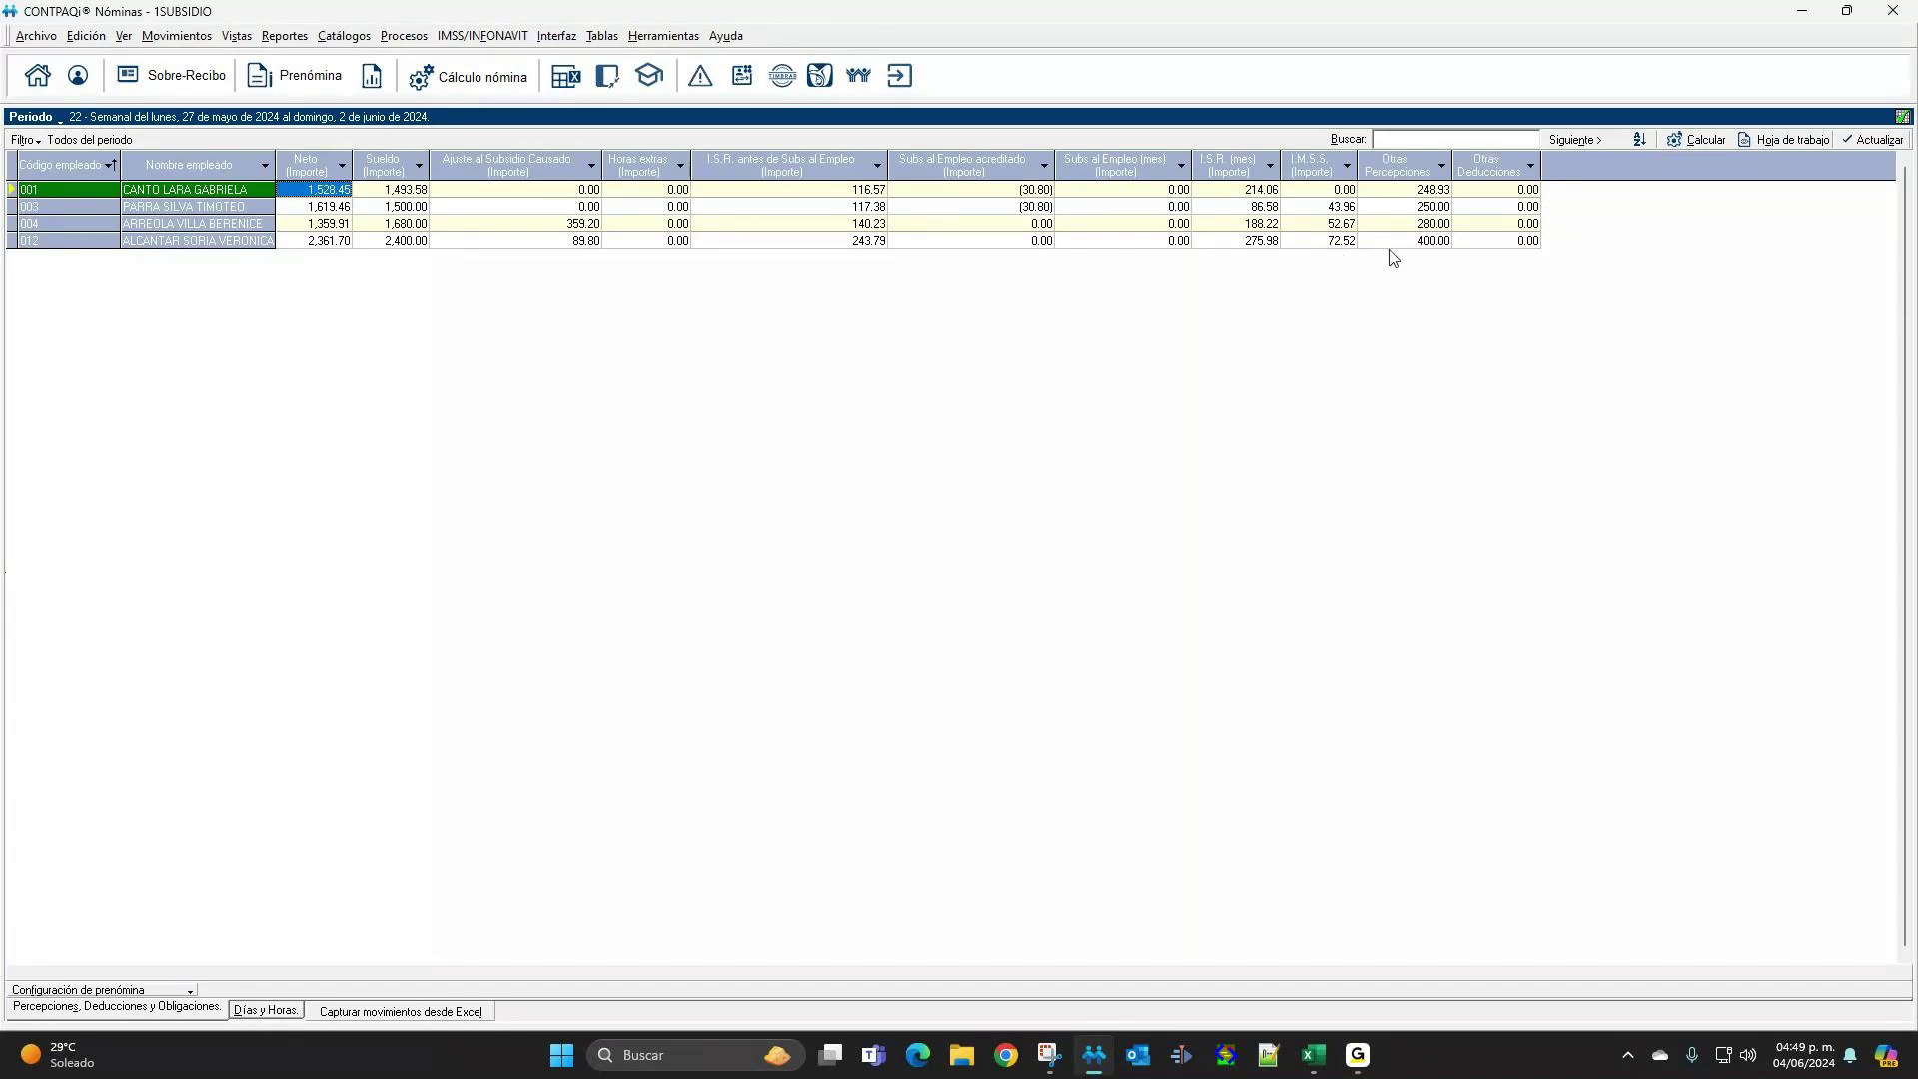
Add the perception Séptimo día back to the prenómina concepts, place it directly after Sueldo and apply the configuration.
left_click(122, 989)
left_click(290, 983)
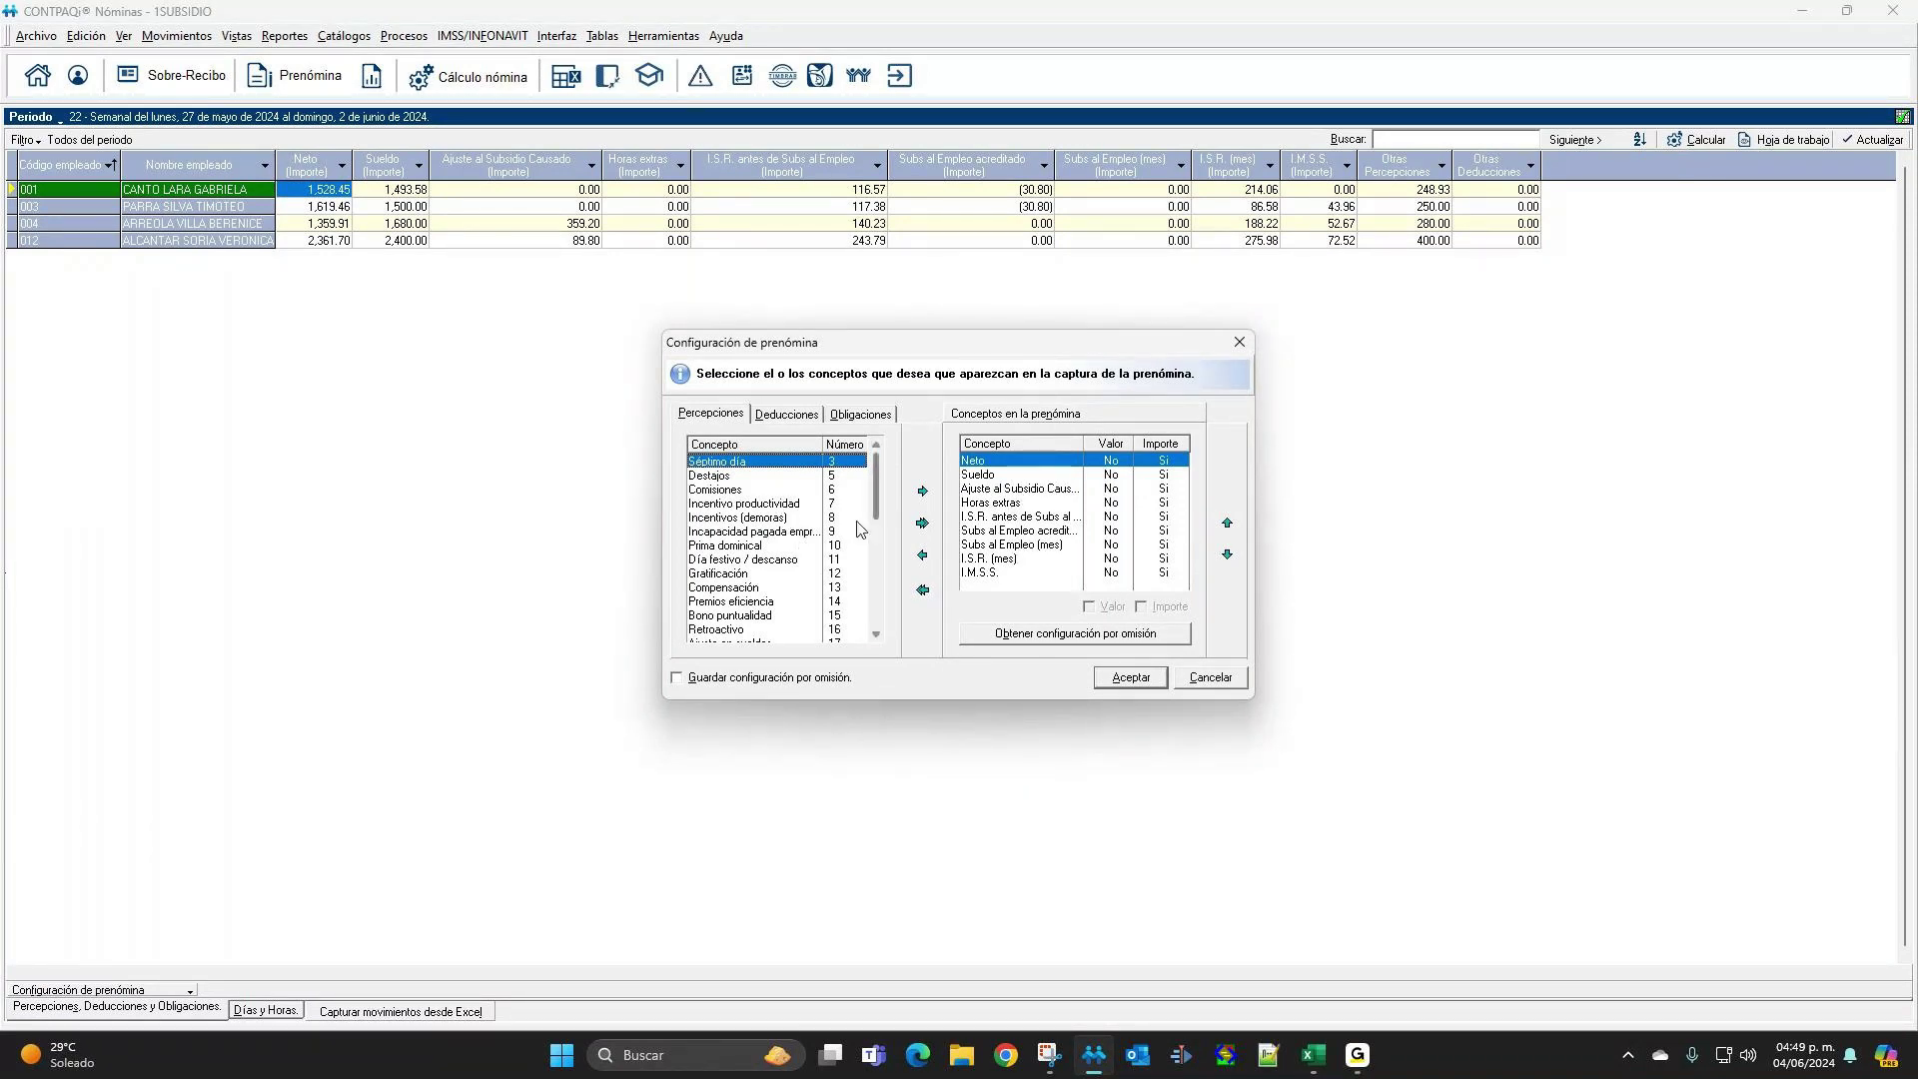
left_click(922, 491)
left_click(1227, 523)
left_click(1228, 523)
left_click(1228, 524)
left_click(1228, 523)
left_click(1228, 524)
left_click(1227, 523)
left_click(1228, 524)
left_click(1228, 523)
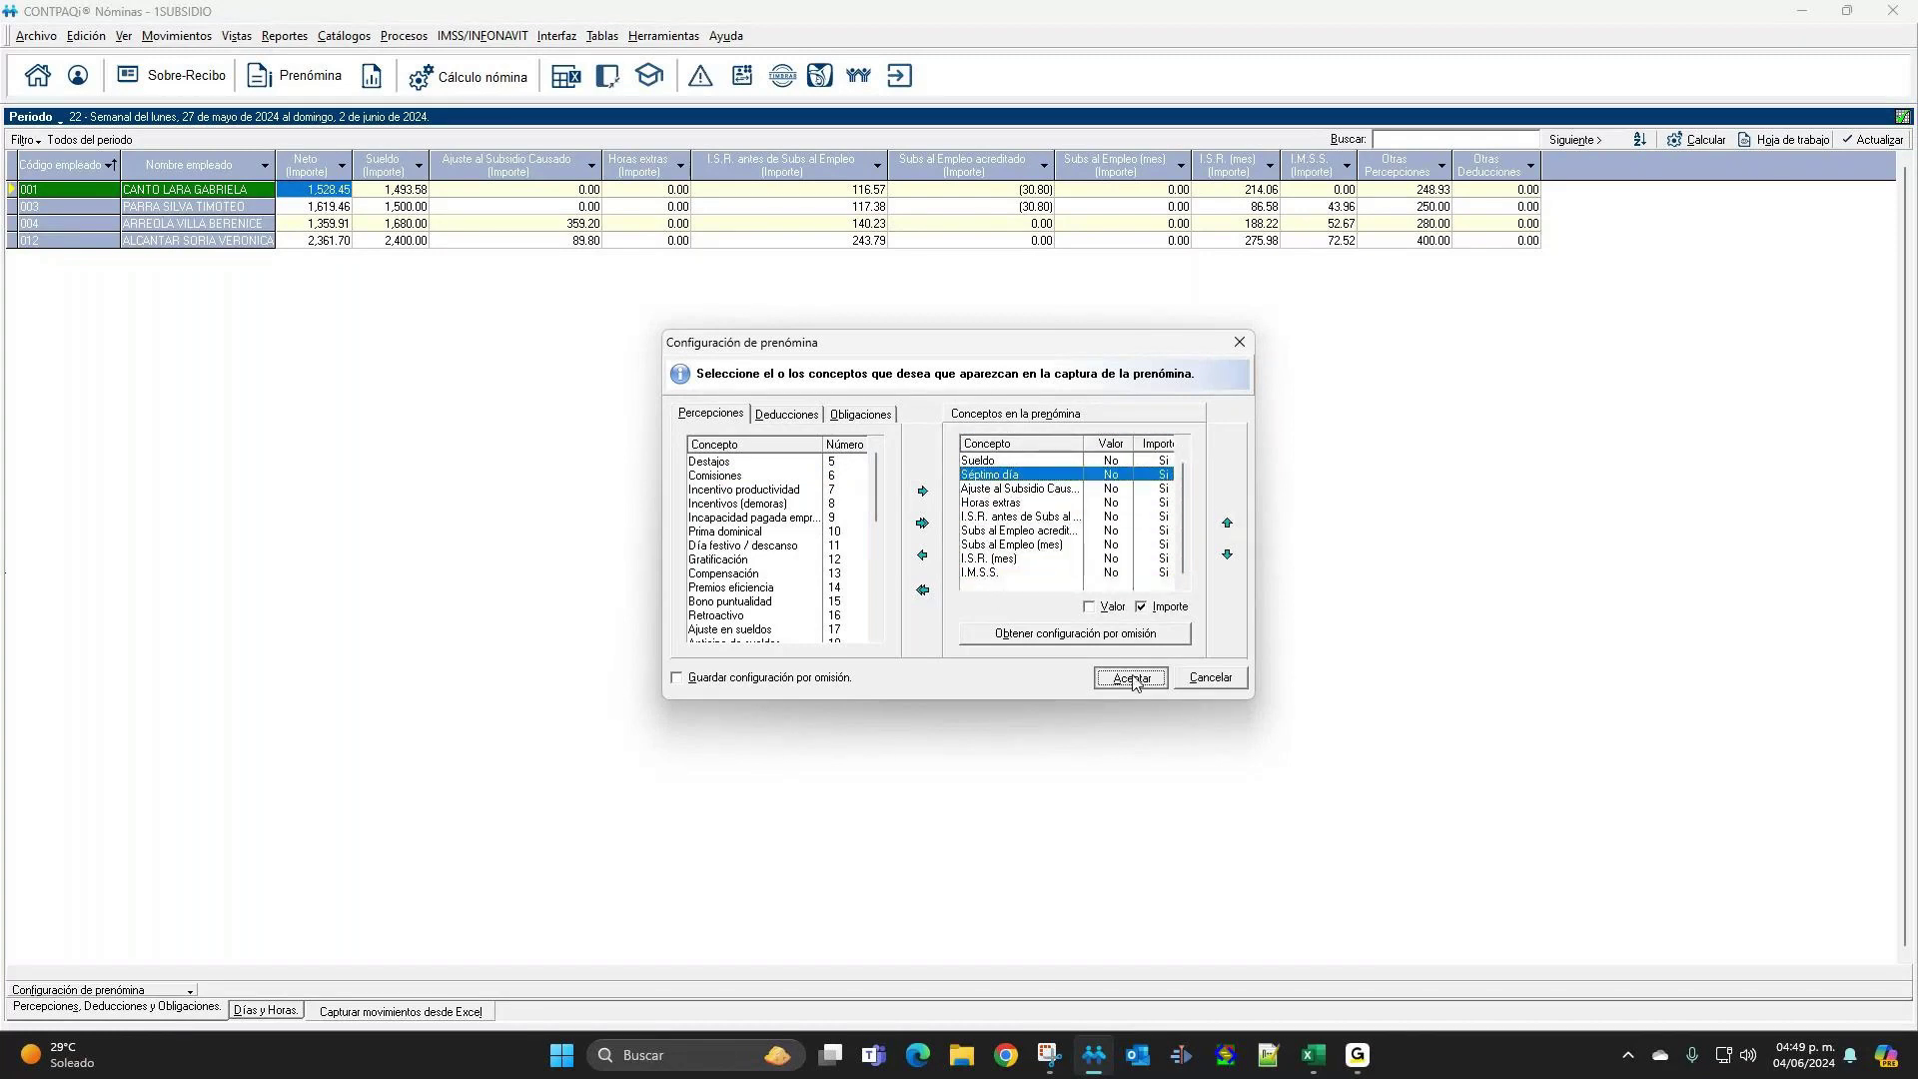
left_click(1133, 680)
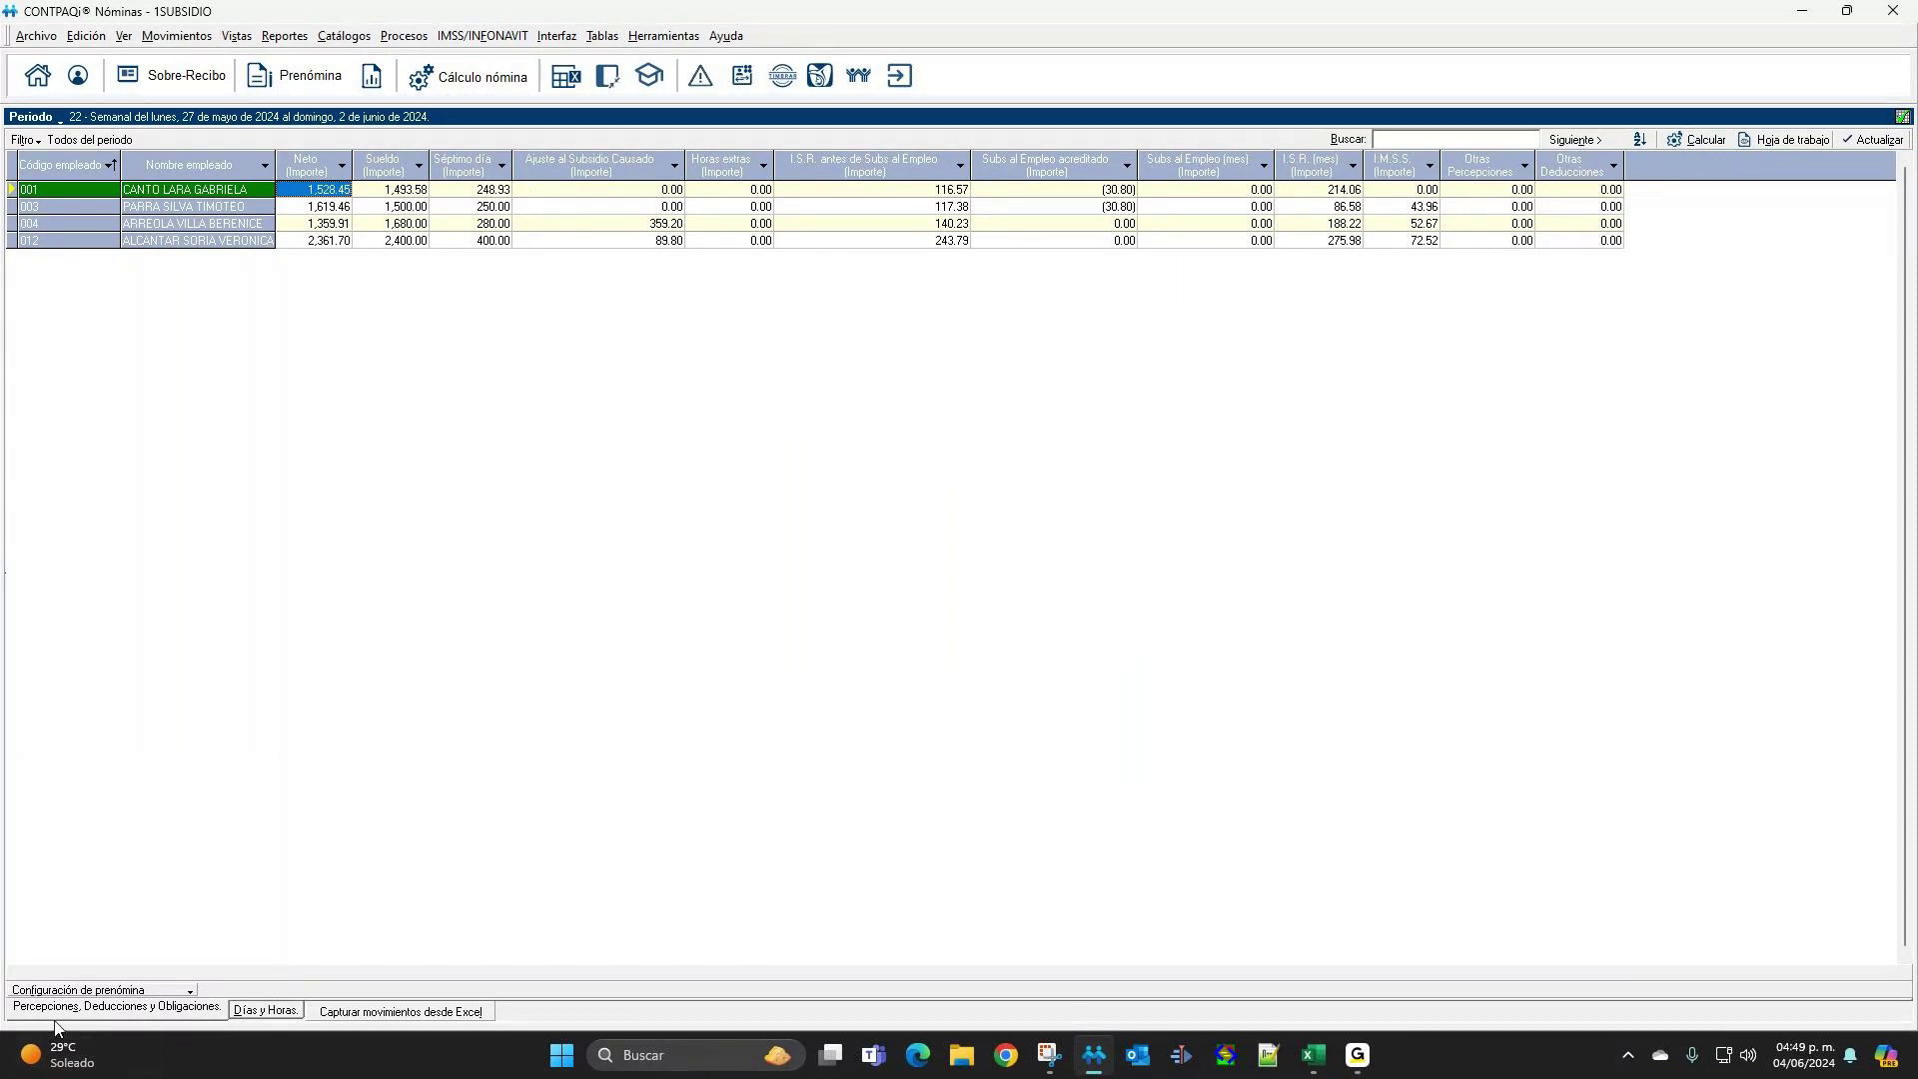
In the days and hours capture for 27/05/2024, enter 1FINJ for the first employee and 2HE2 for the second.
left_click(214, 1011)
left_click(267, 1011)
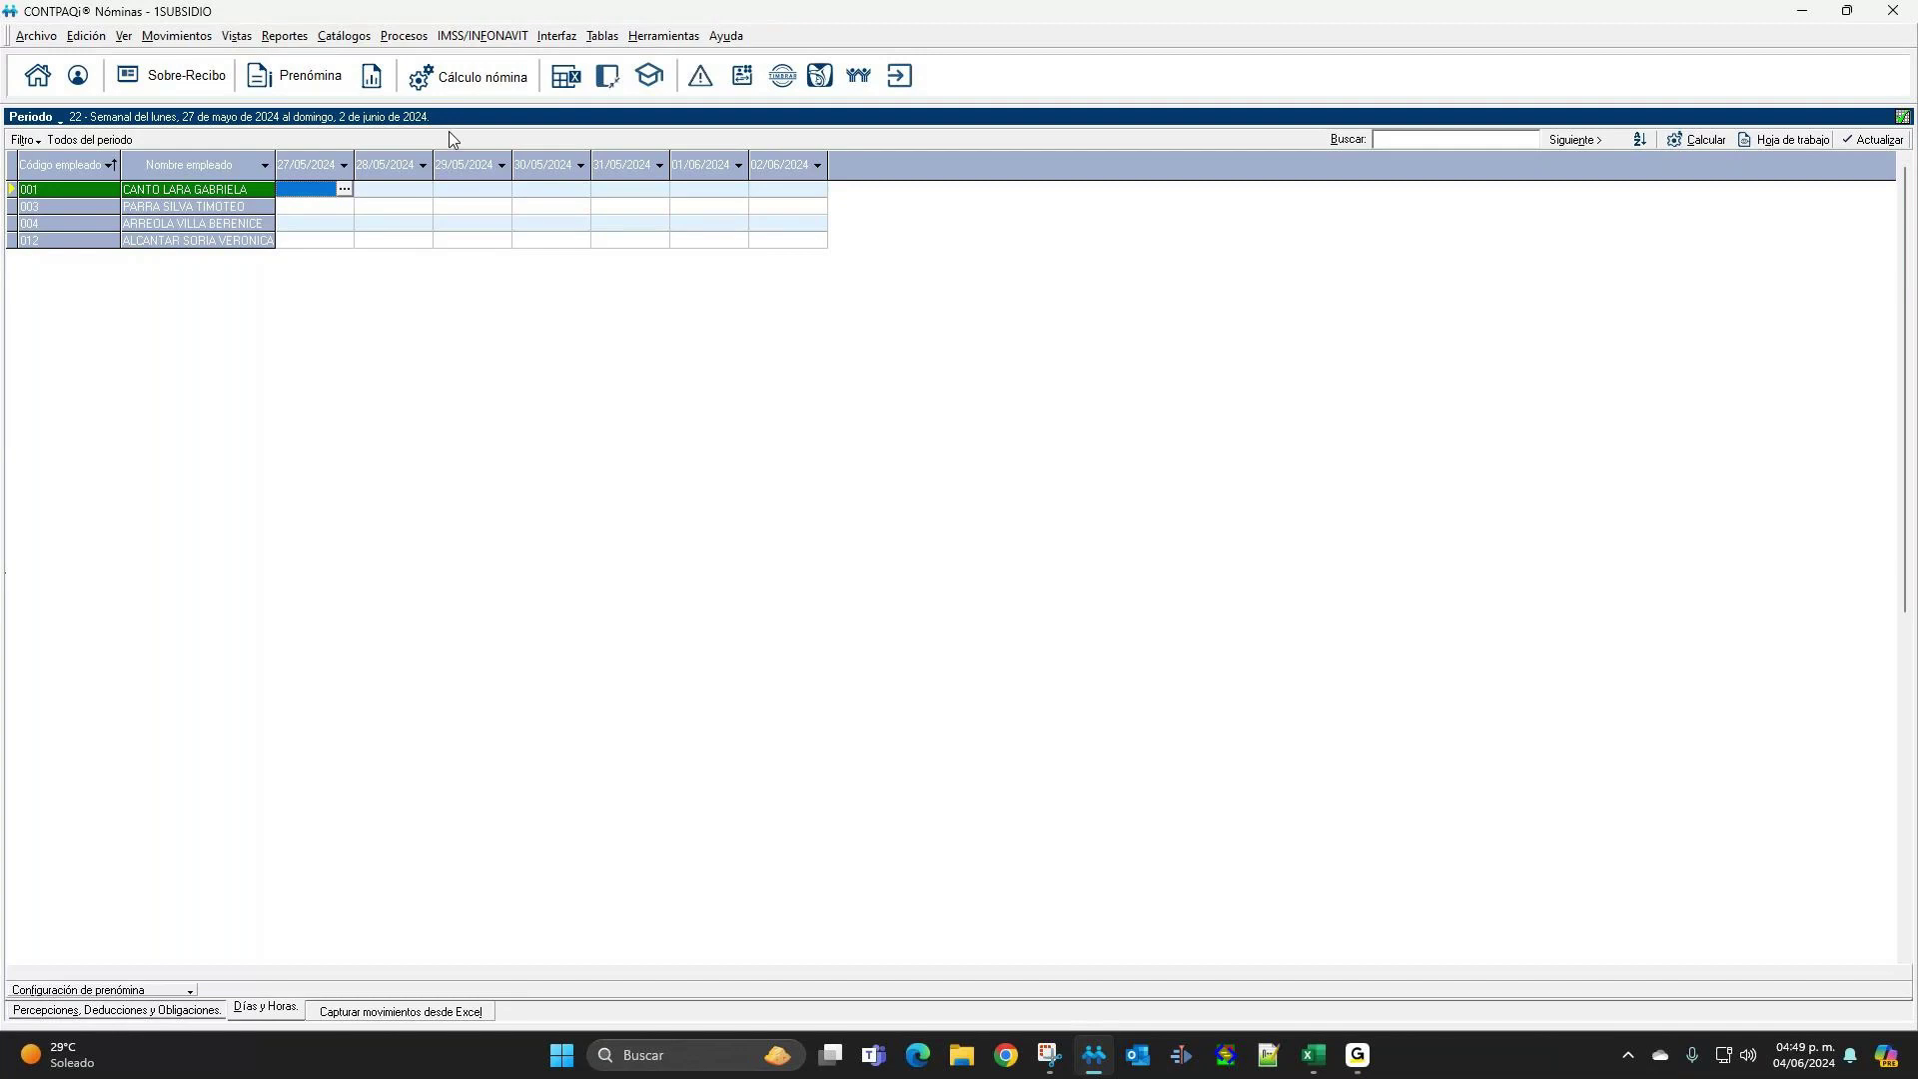
left_click(408, 207)
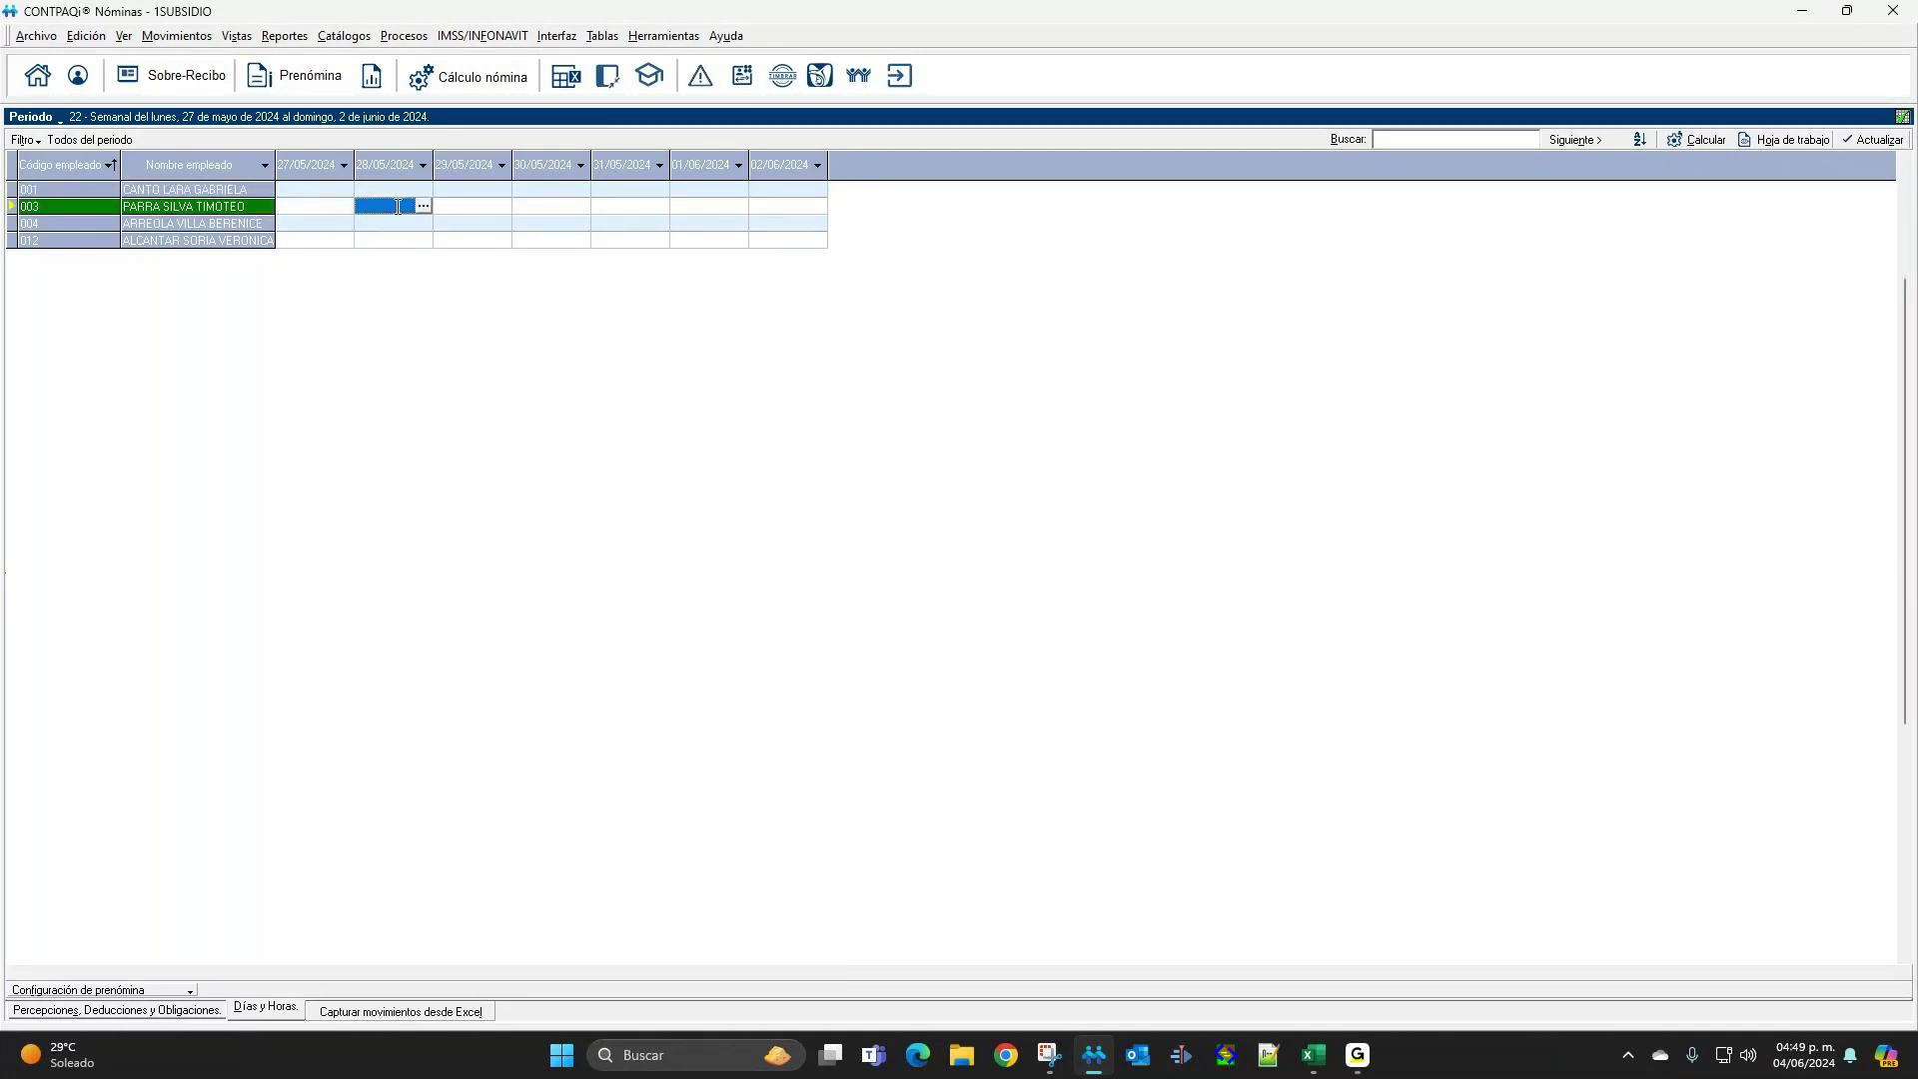
left_click(314, 191)
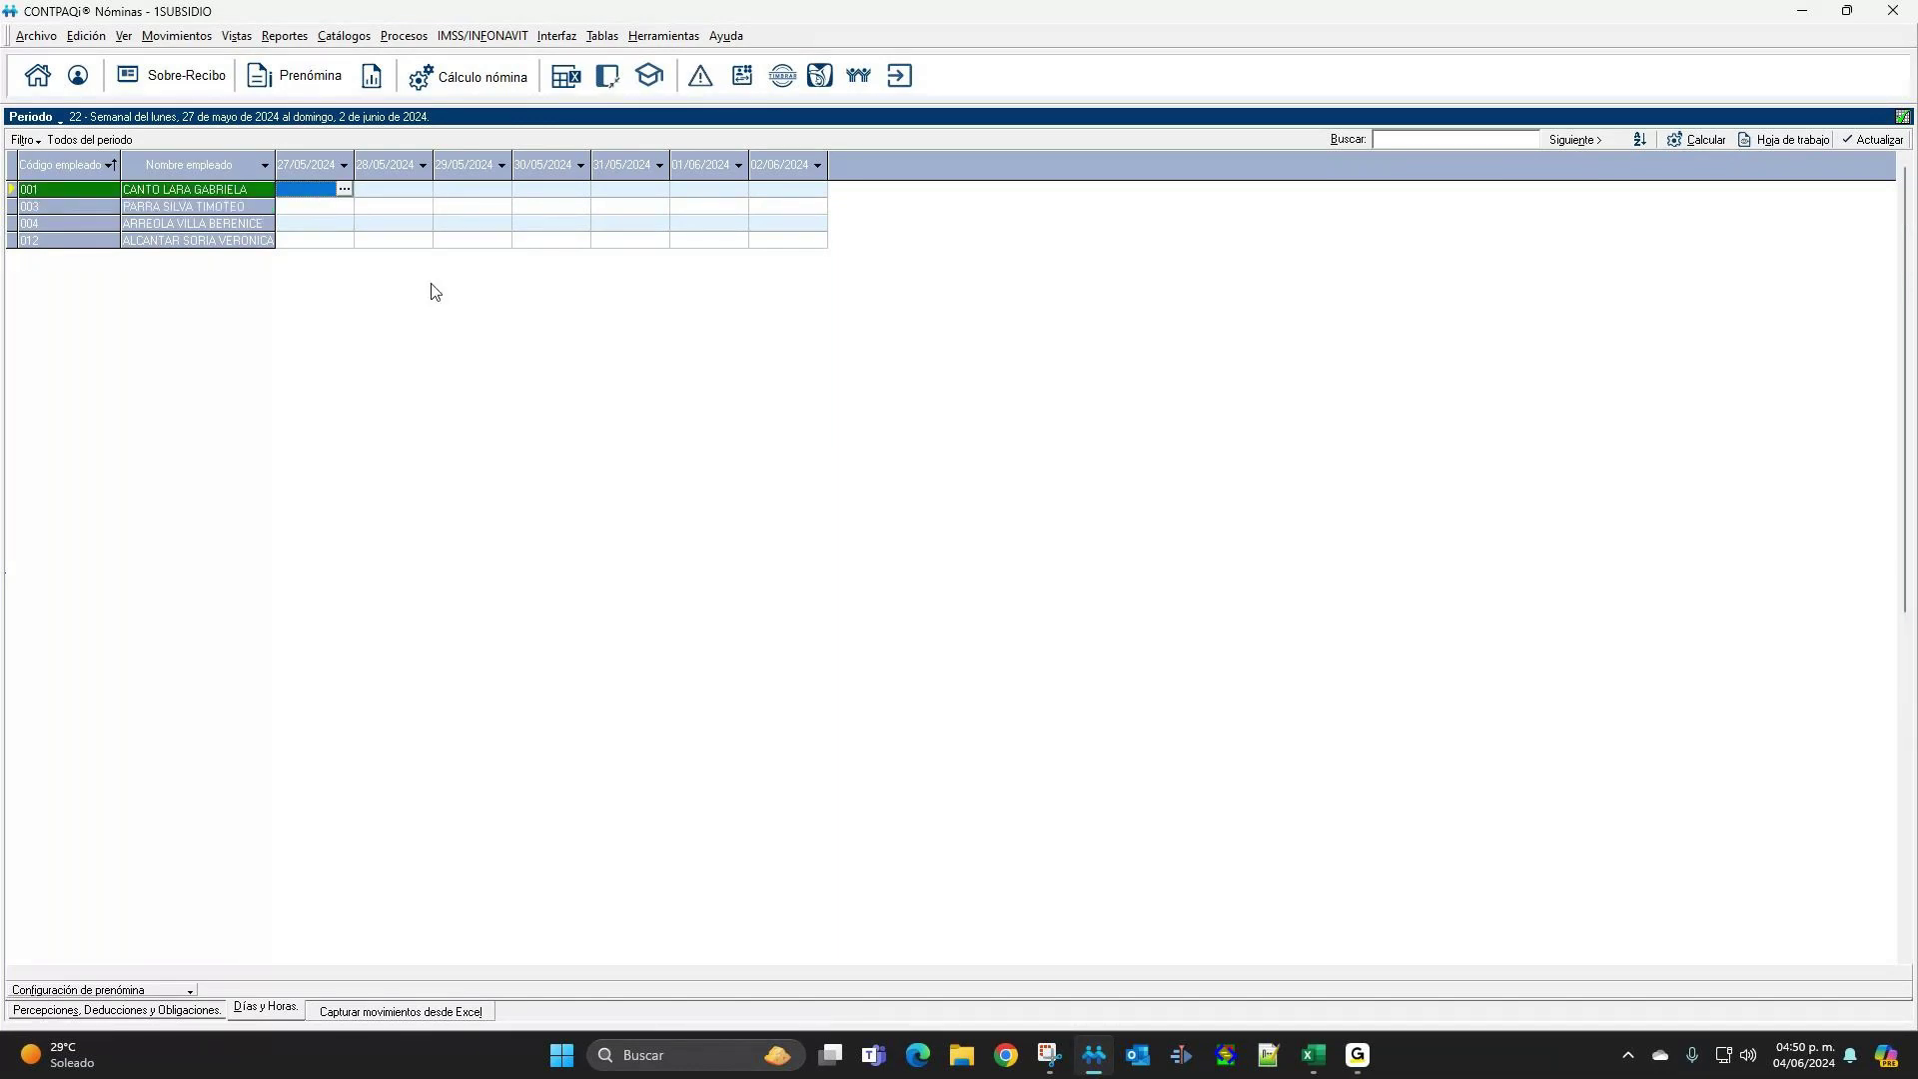
type("1FINJ")
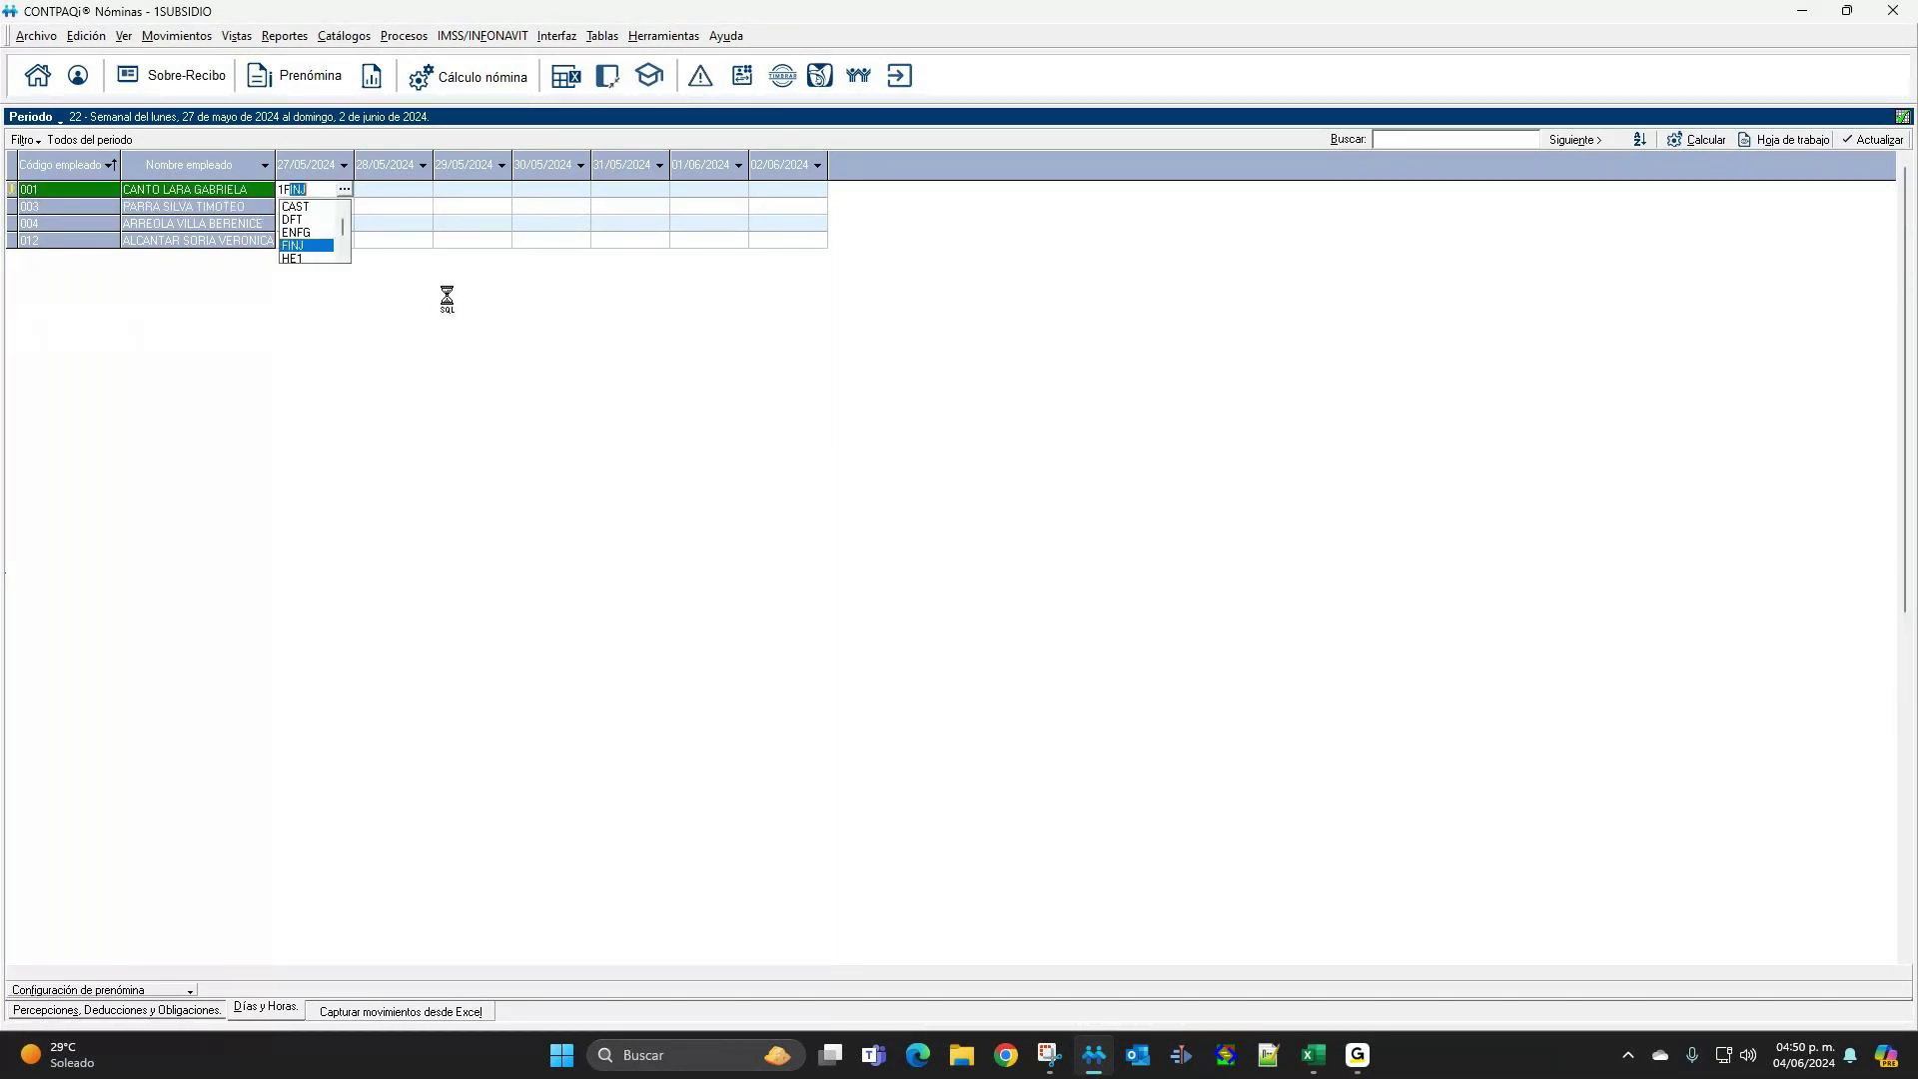
key("Tab")
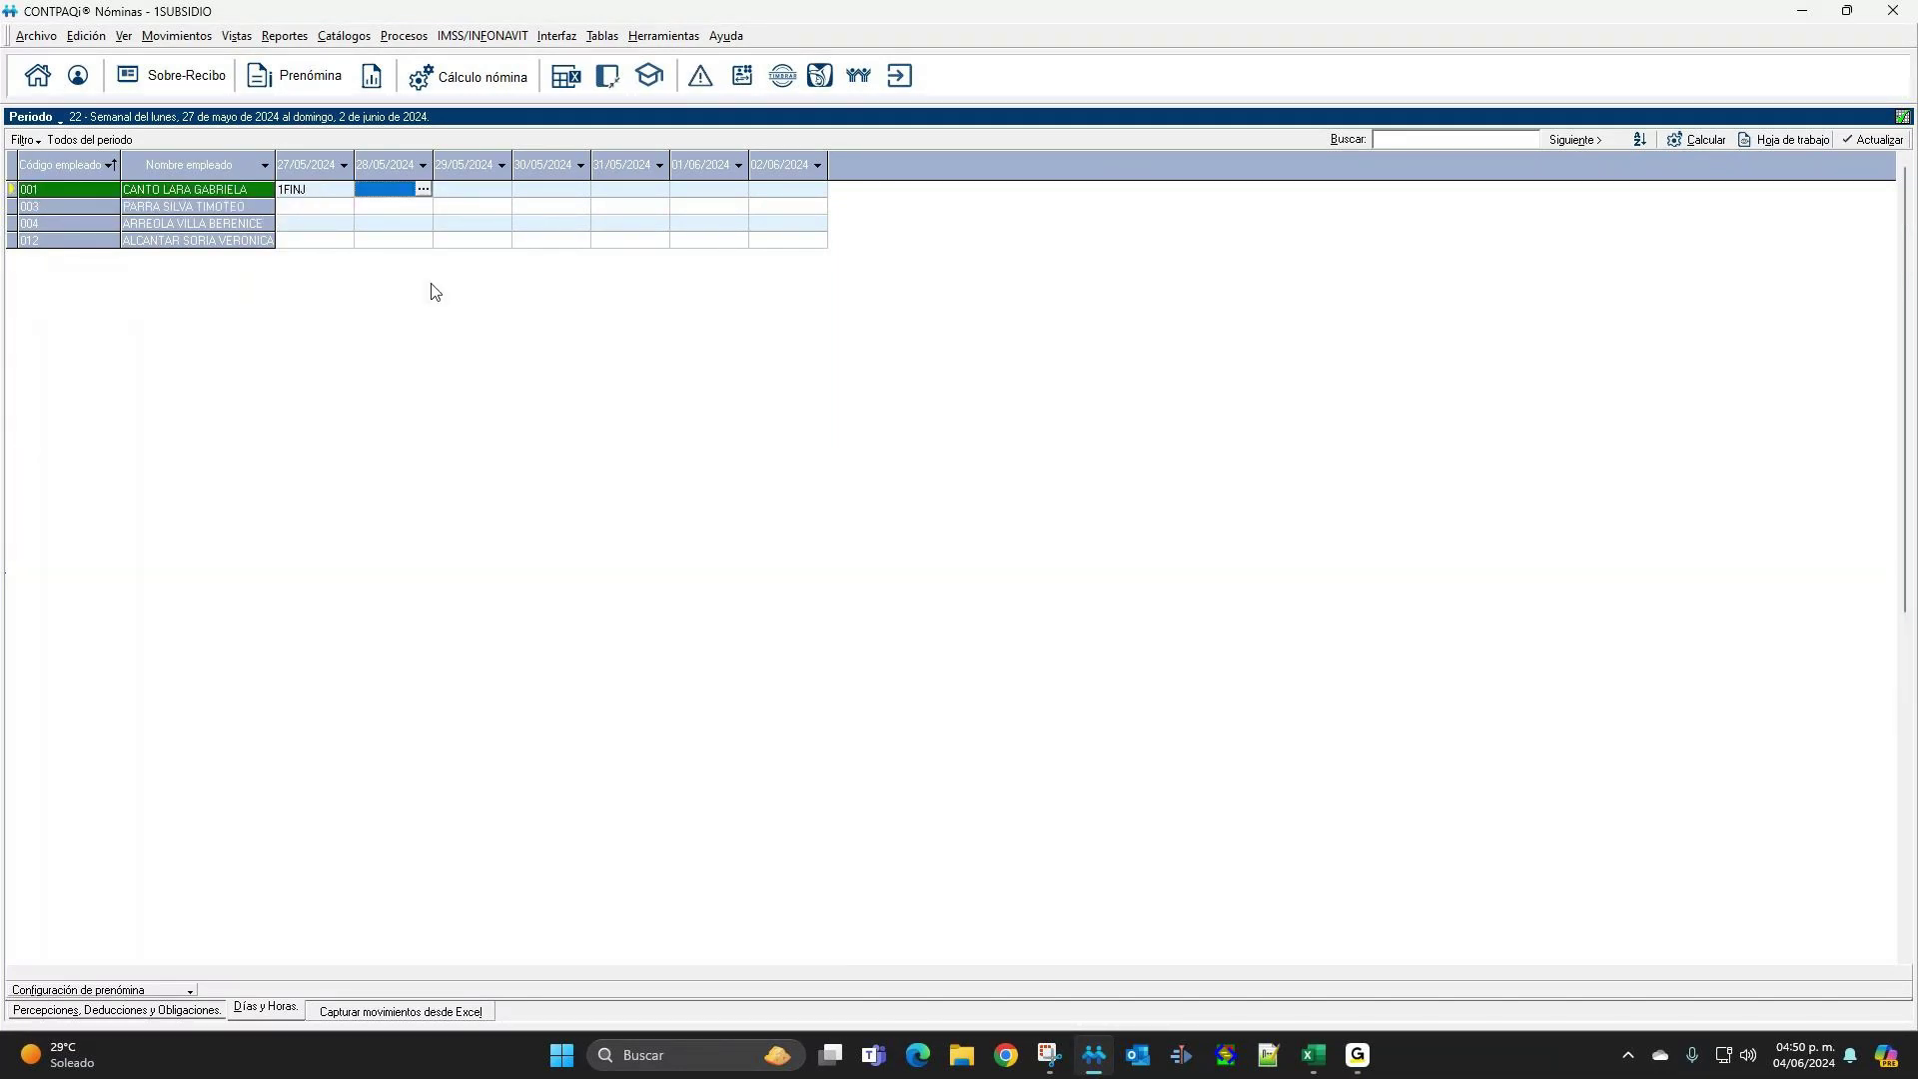
left_click(324, 206)
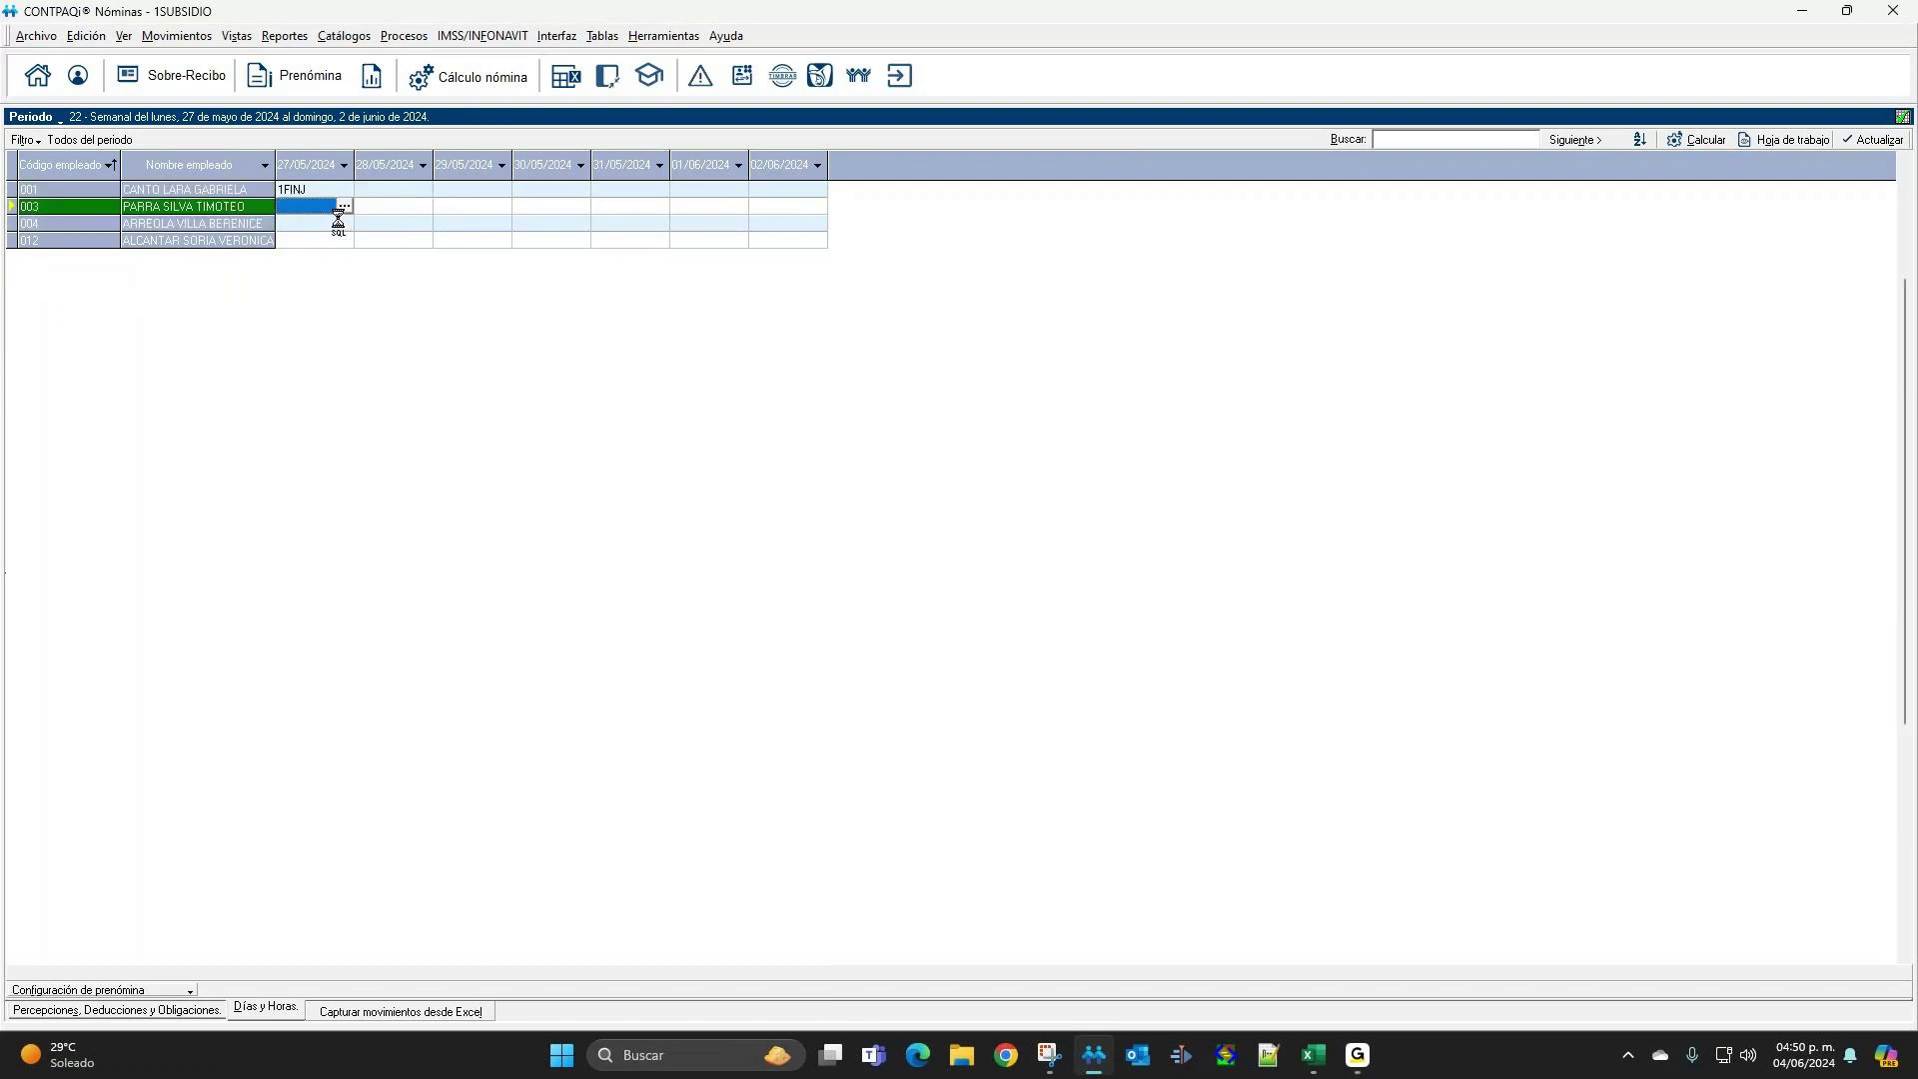
type("2HE2")
key("Tab")
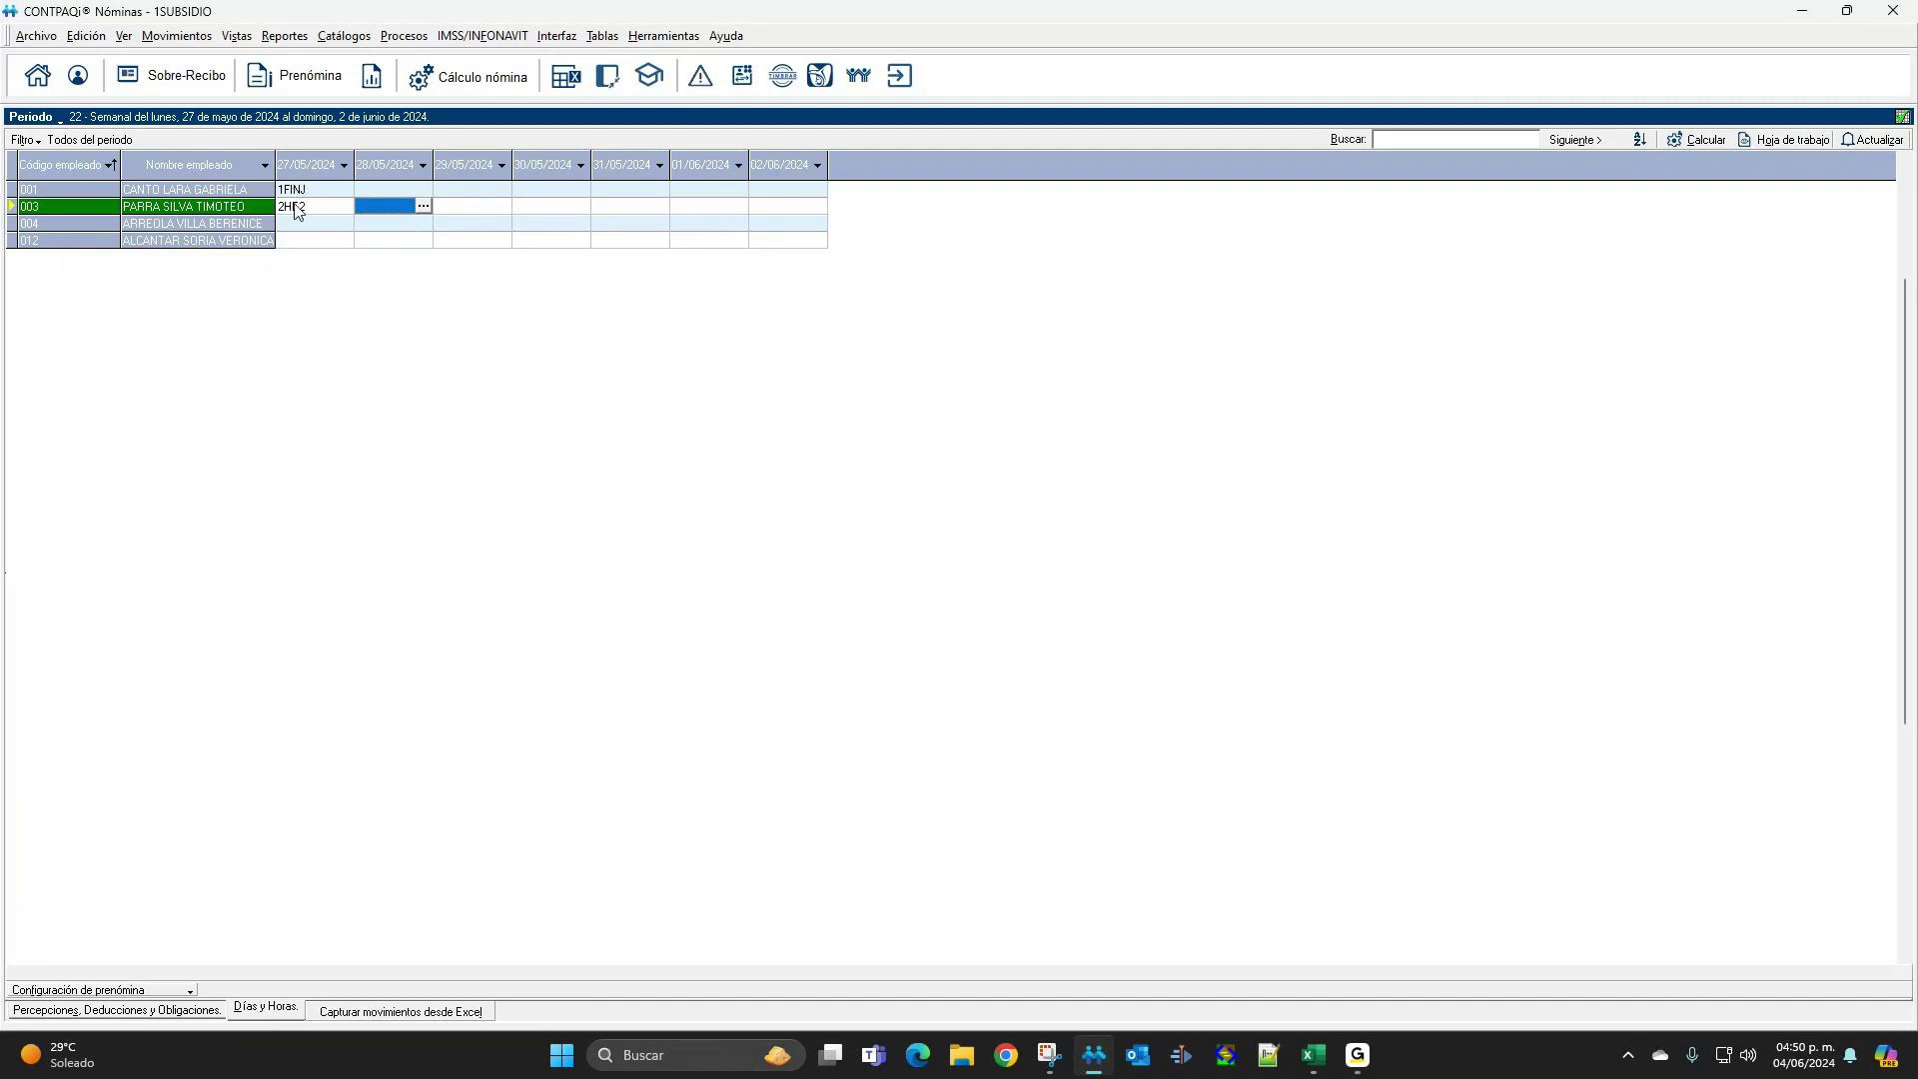
In the incident types catalog, try the Derecho a sueldo and Disminuye del séptimo día options on Incapacidad pagada por la empresa.
left_click(334, 38)
left_click(390, 254)
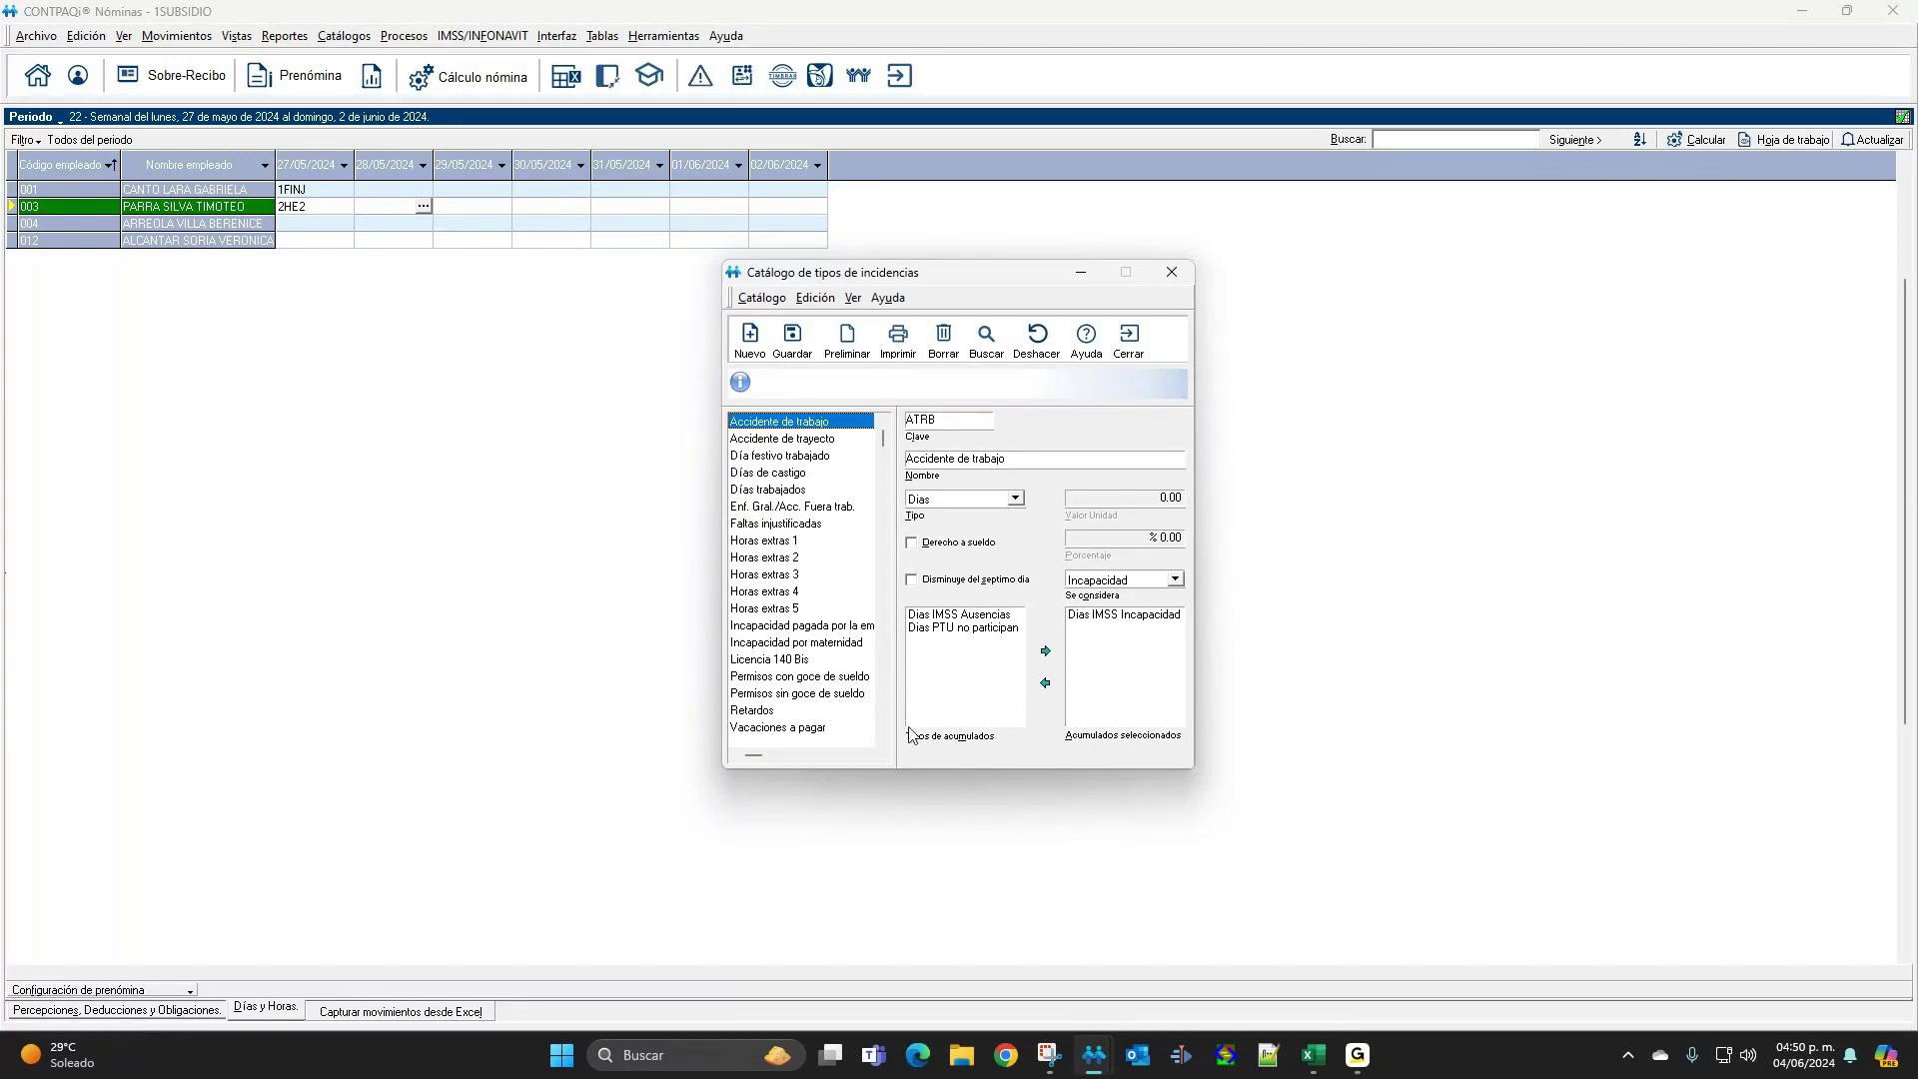
left_click(854, 630)
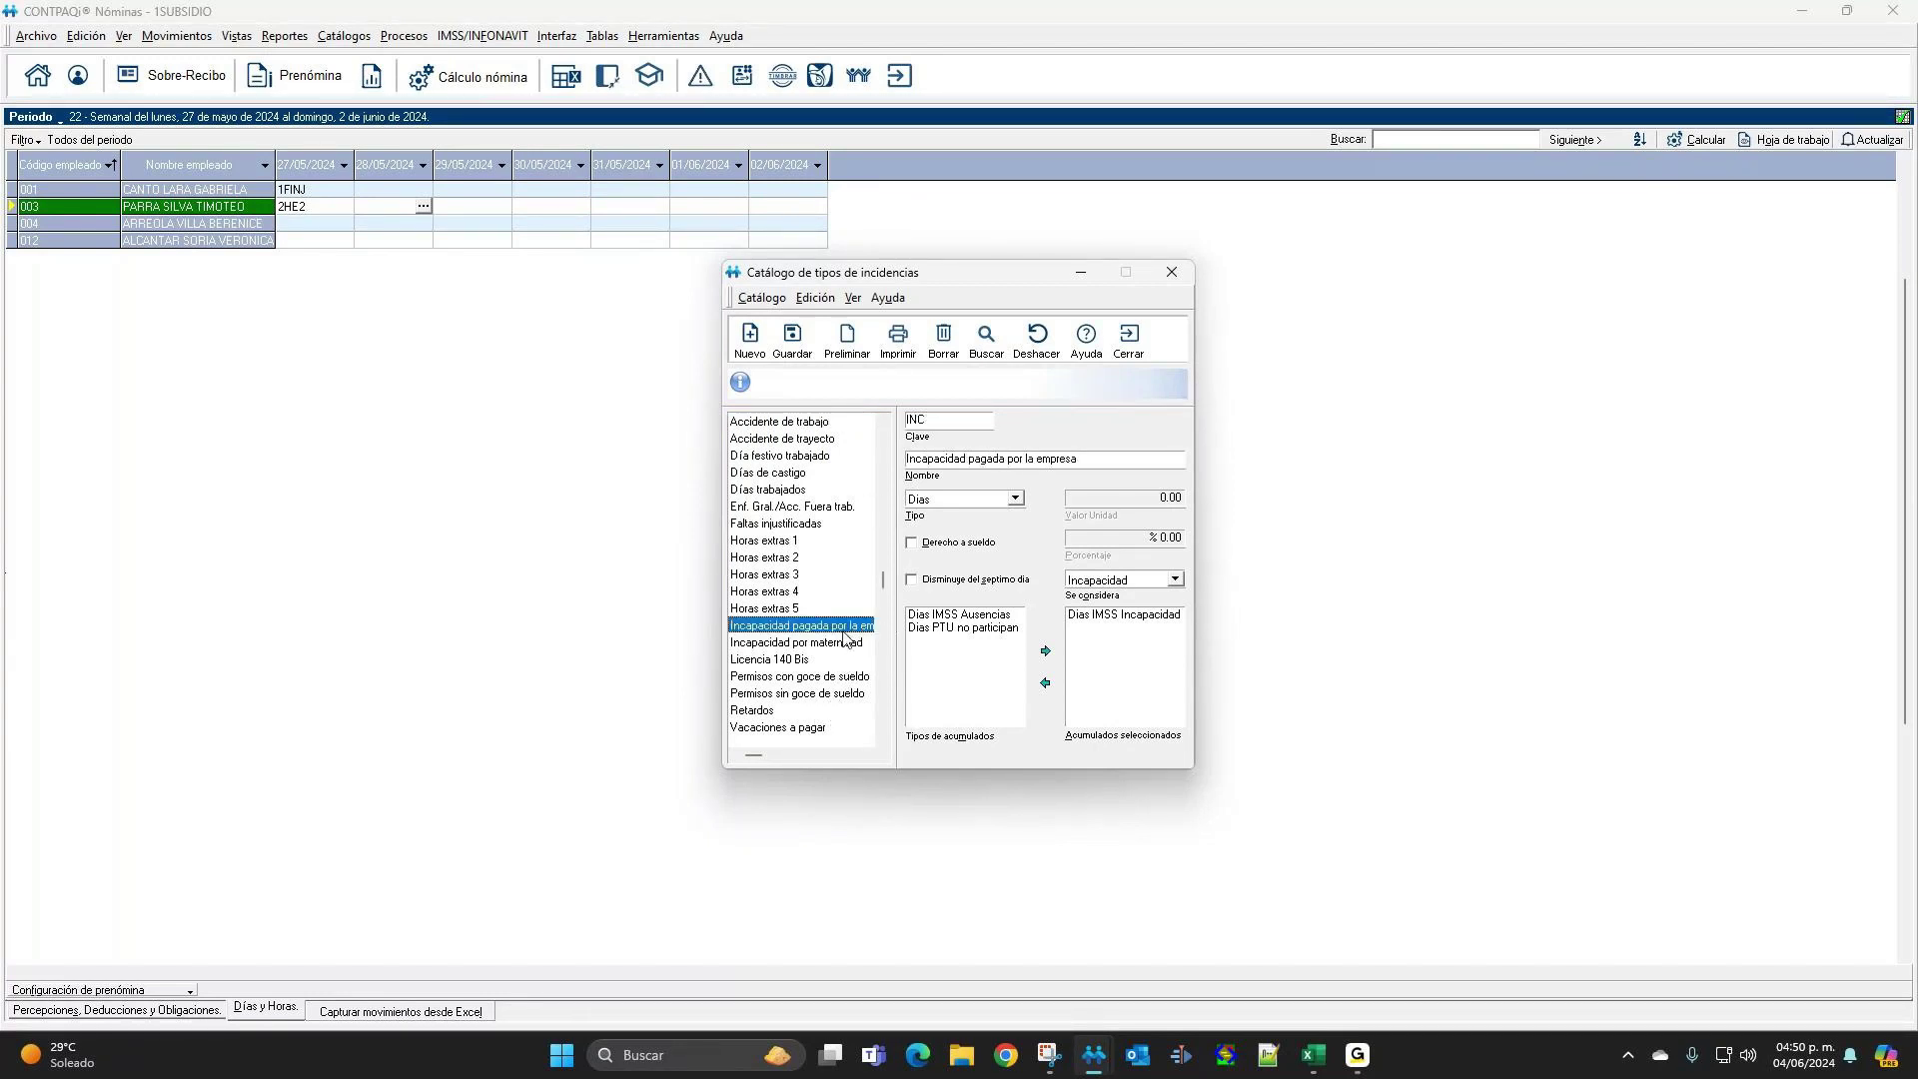
left_click(925, 546)
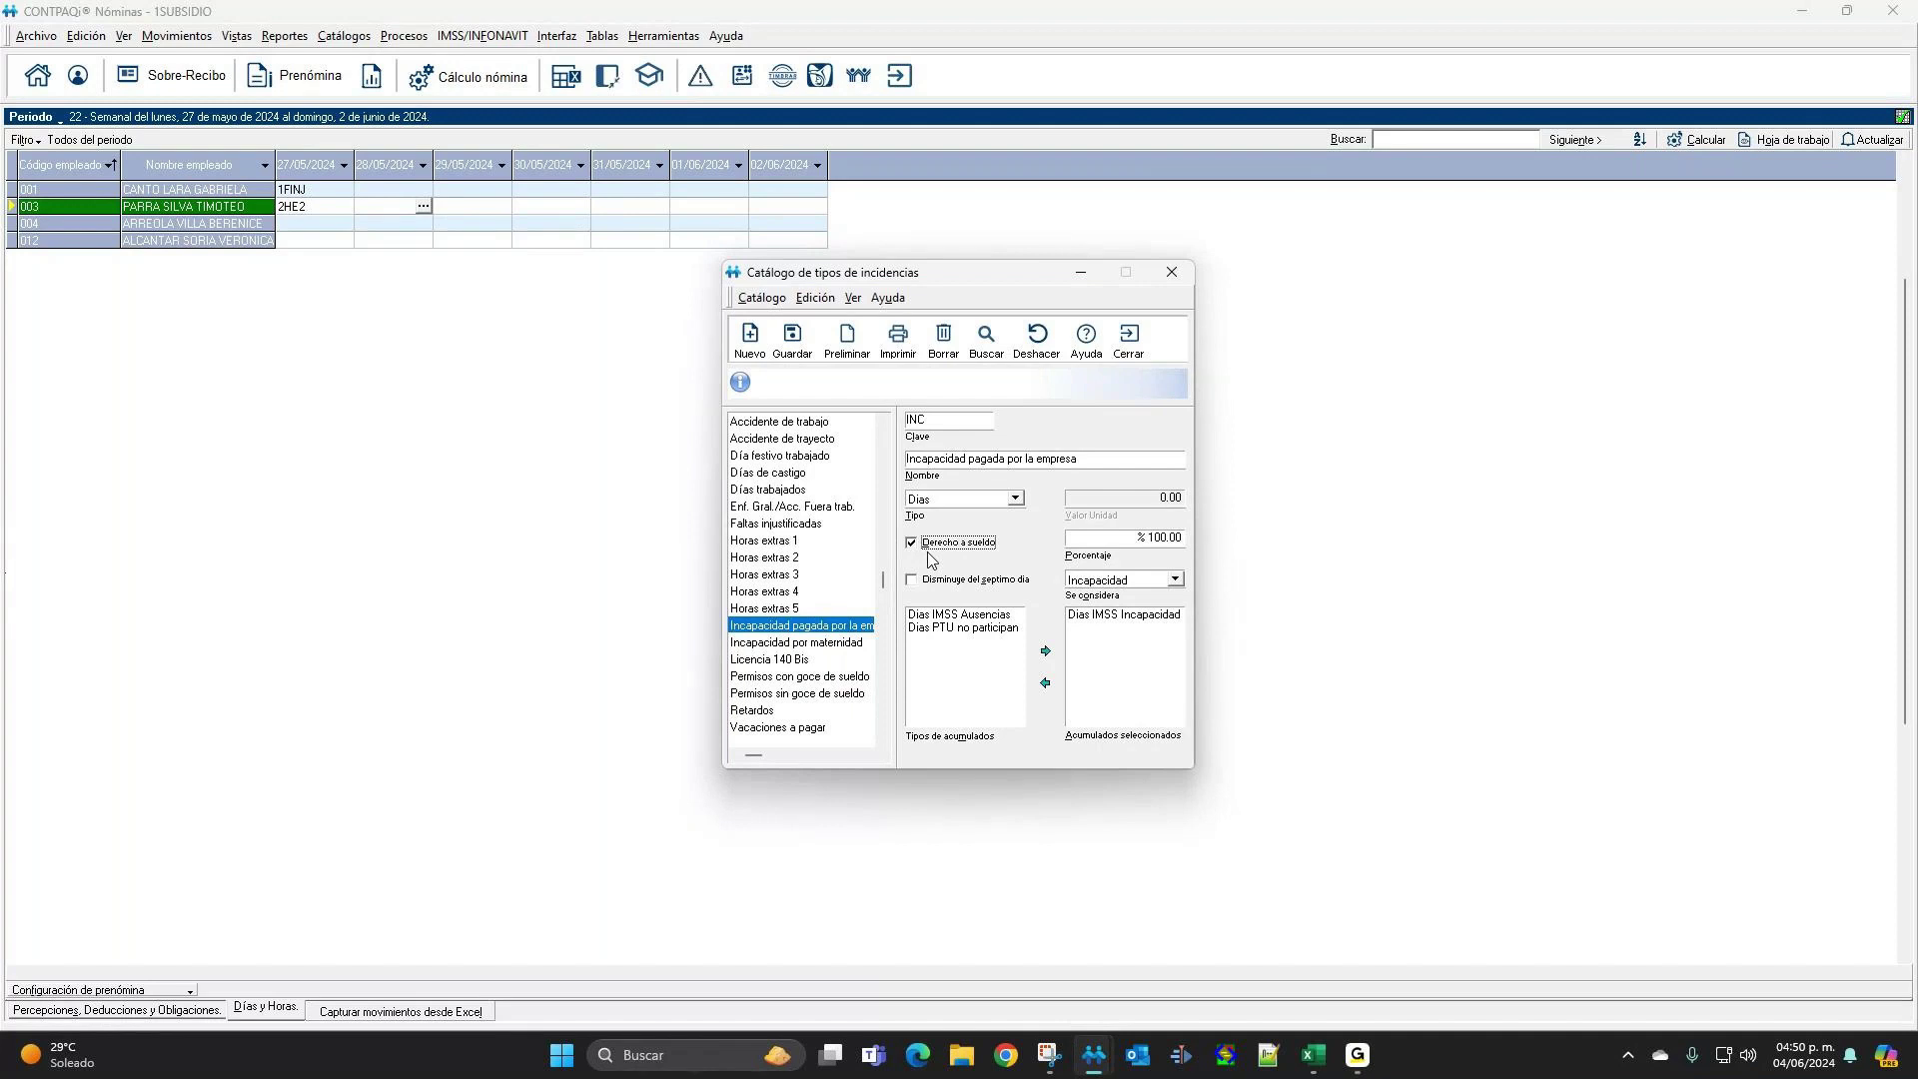
left_click(923, 543)
left_click(917, 580)
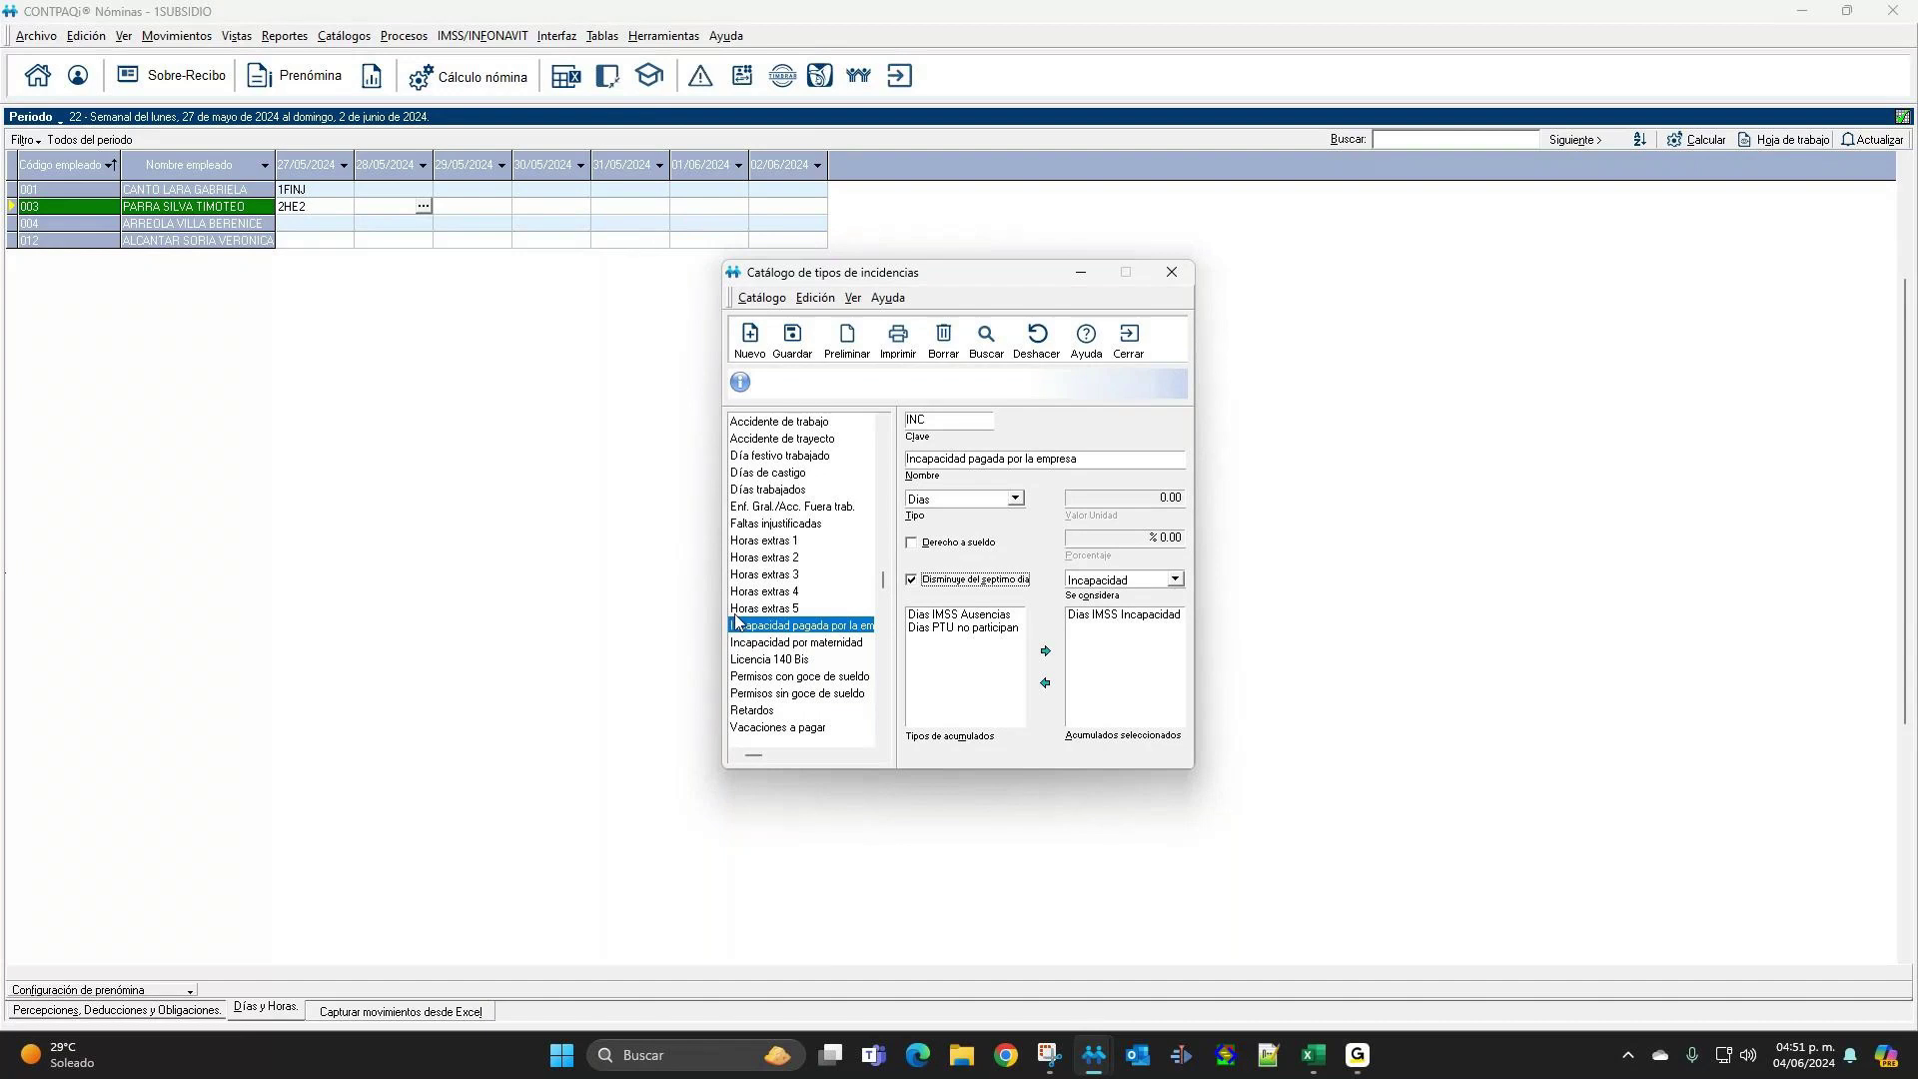
left_click(912, 580)
Review the settings of the incident types from Accidente de trabajo to Día festivo trabajado and close the catalog.
left_click(819, 441)
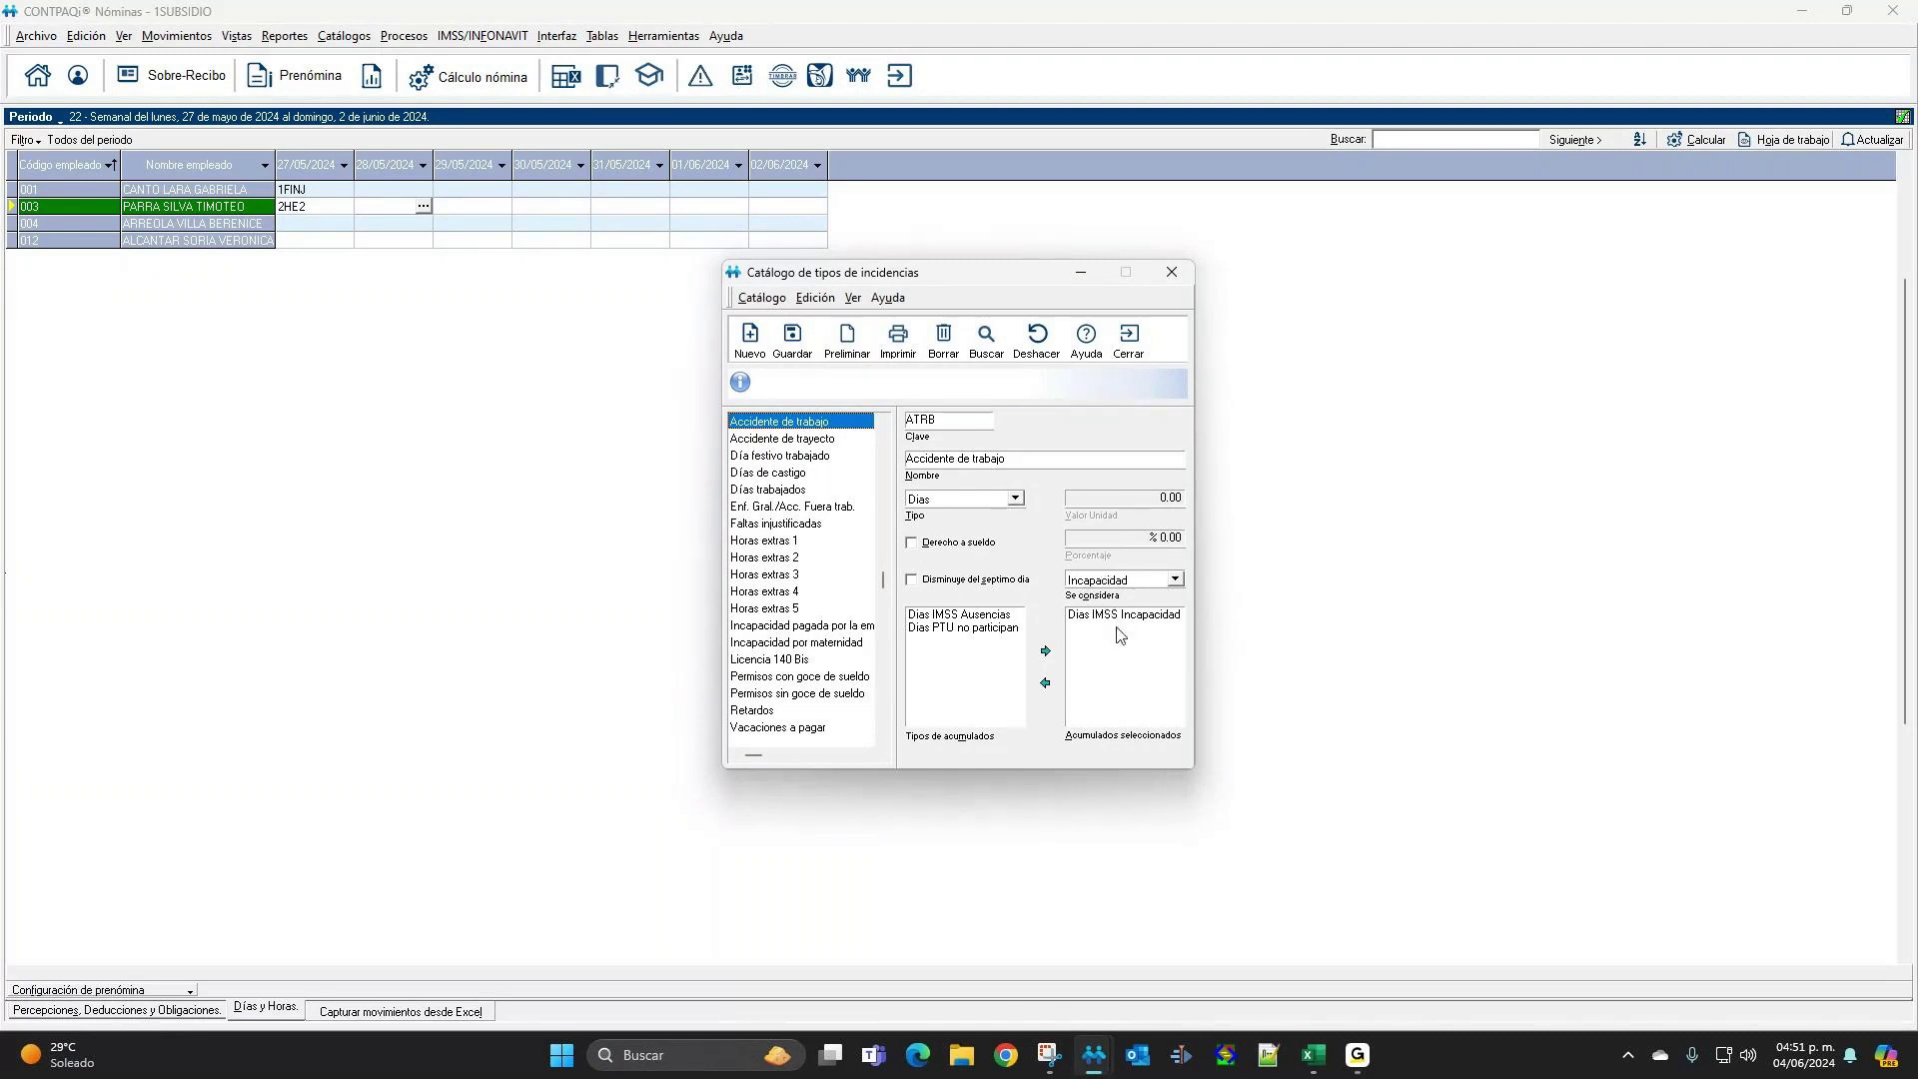
left_click(1139, 616)
key("Down")
key("Down")
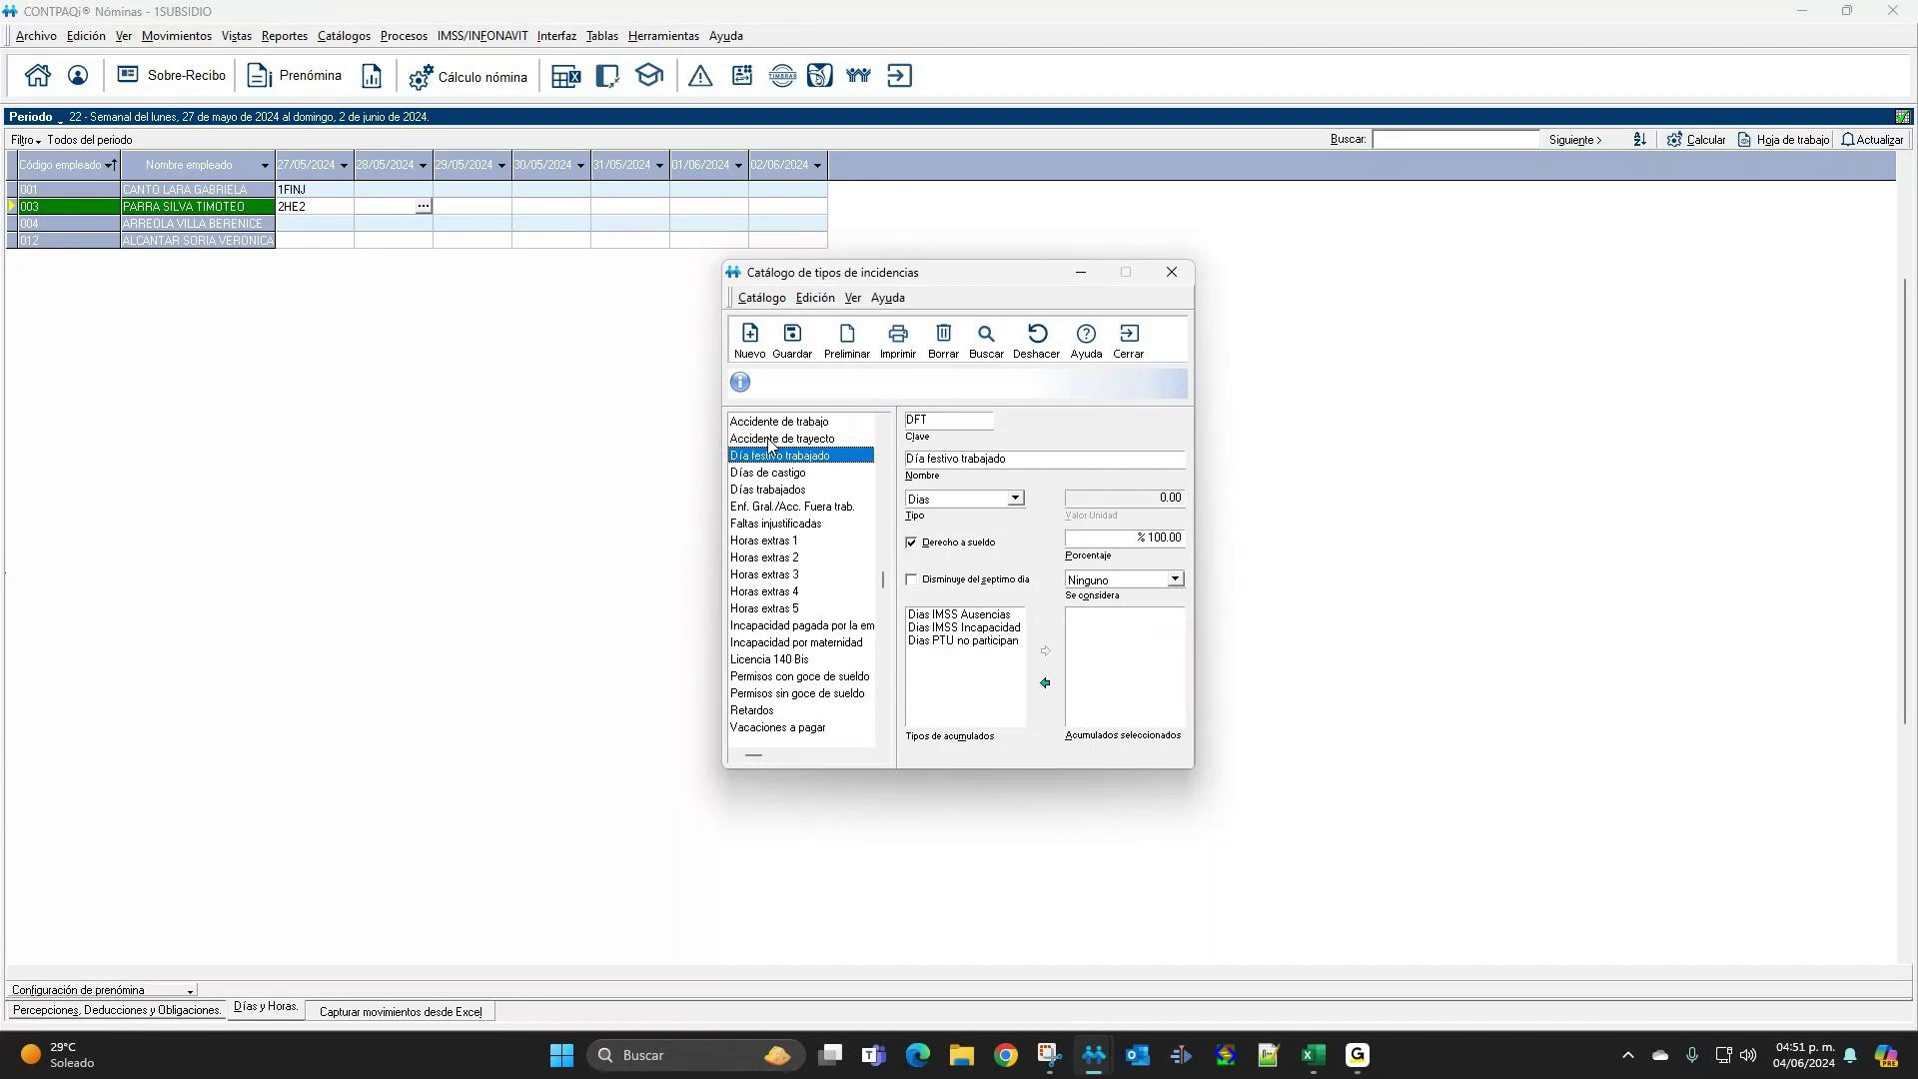
left_click(1172, 271)
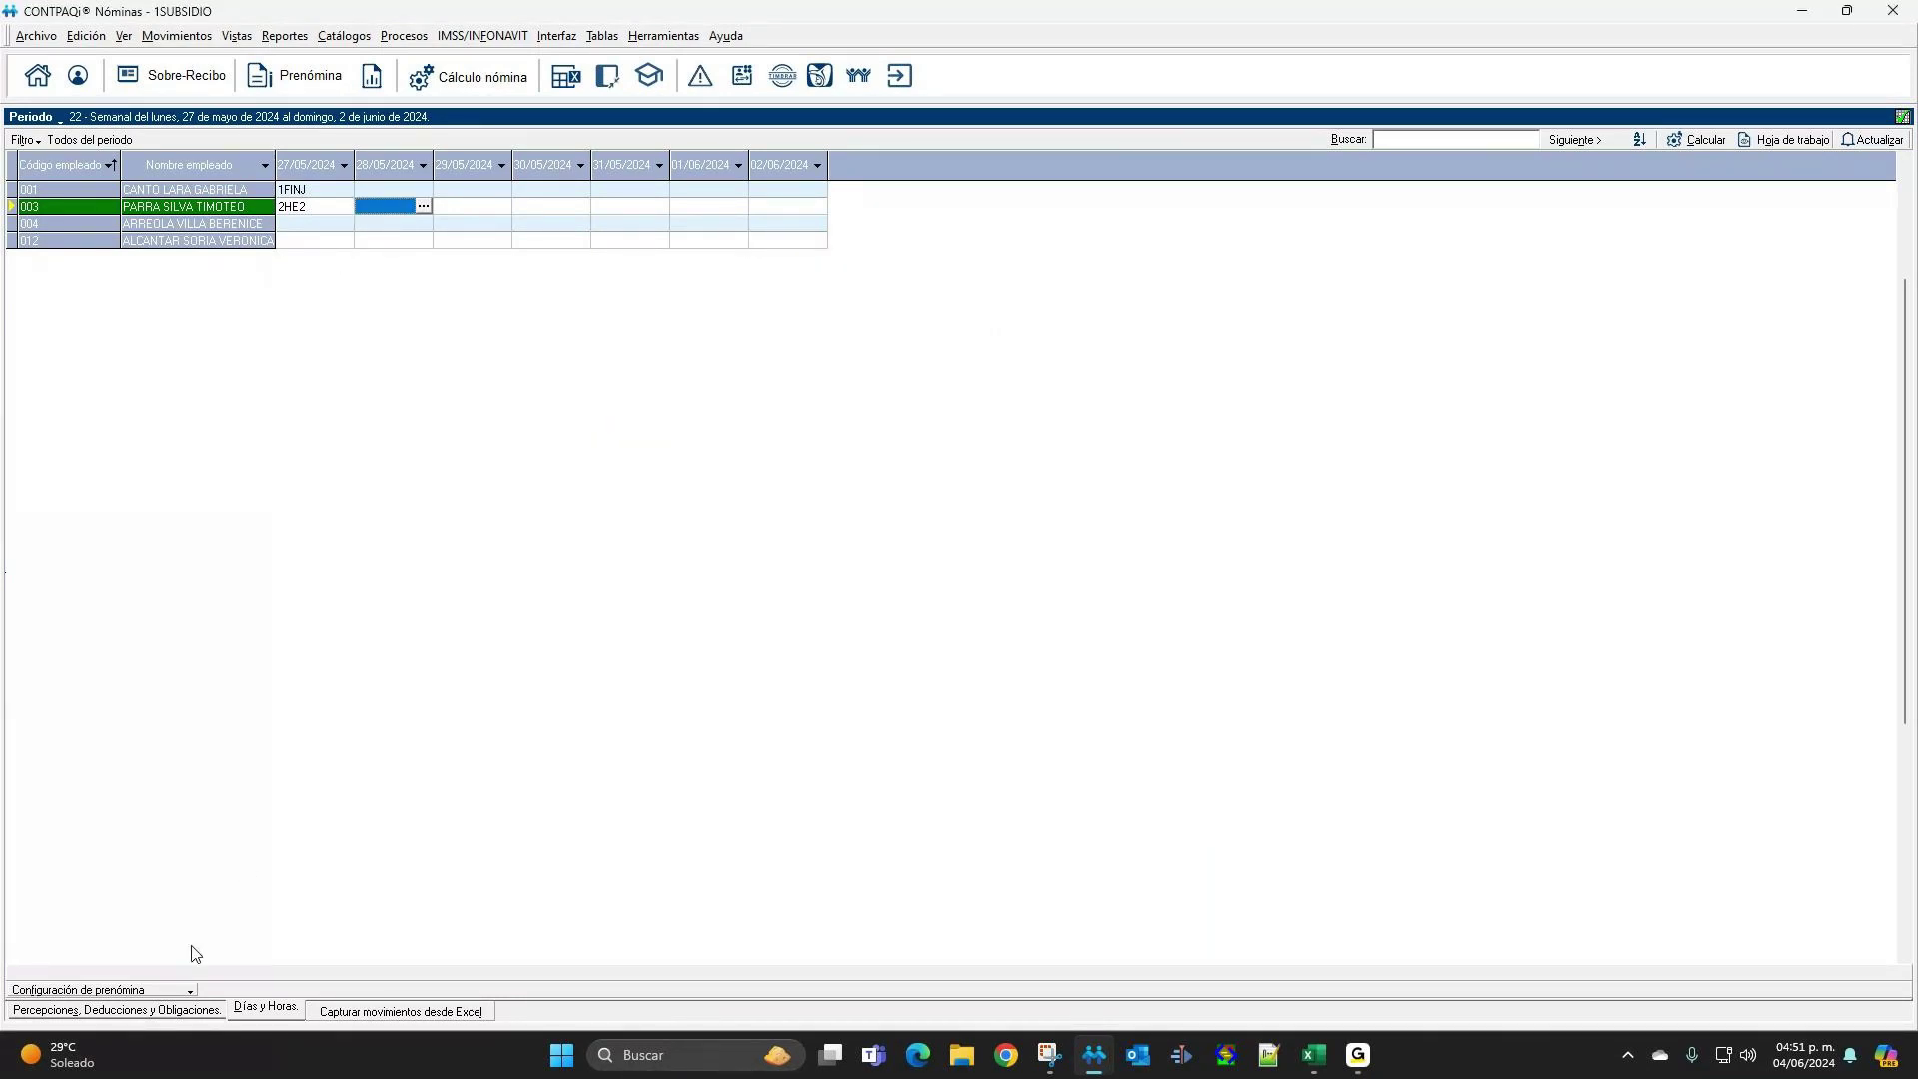
Return to the prenómina's perceptions and deductions, open its concept configuration and review the full list of available perceptions.
left_click(162, 1015)
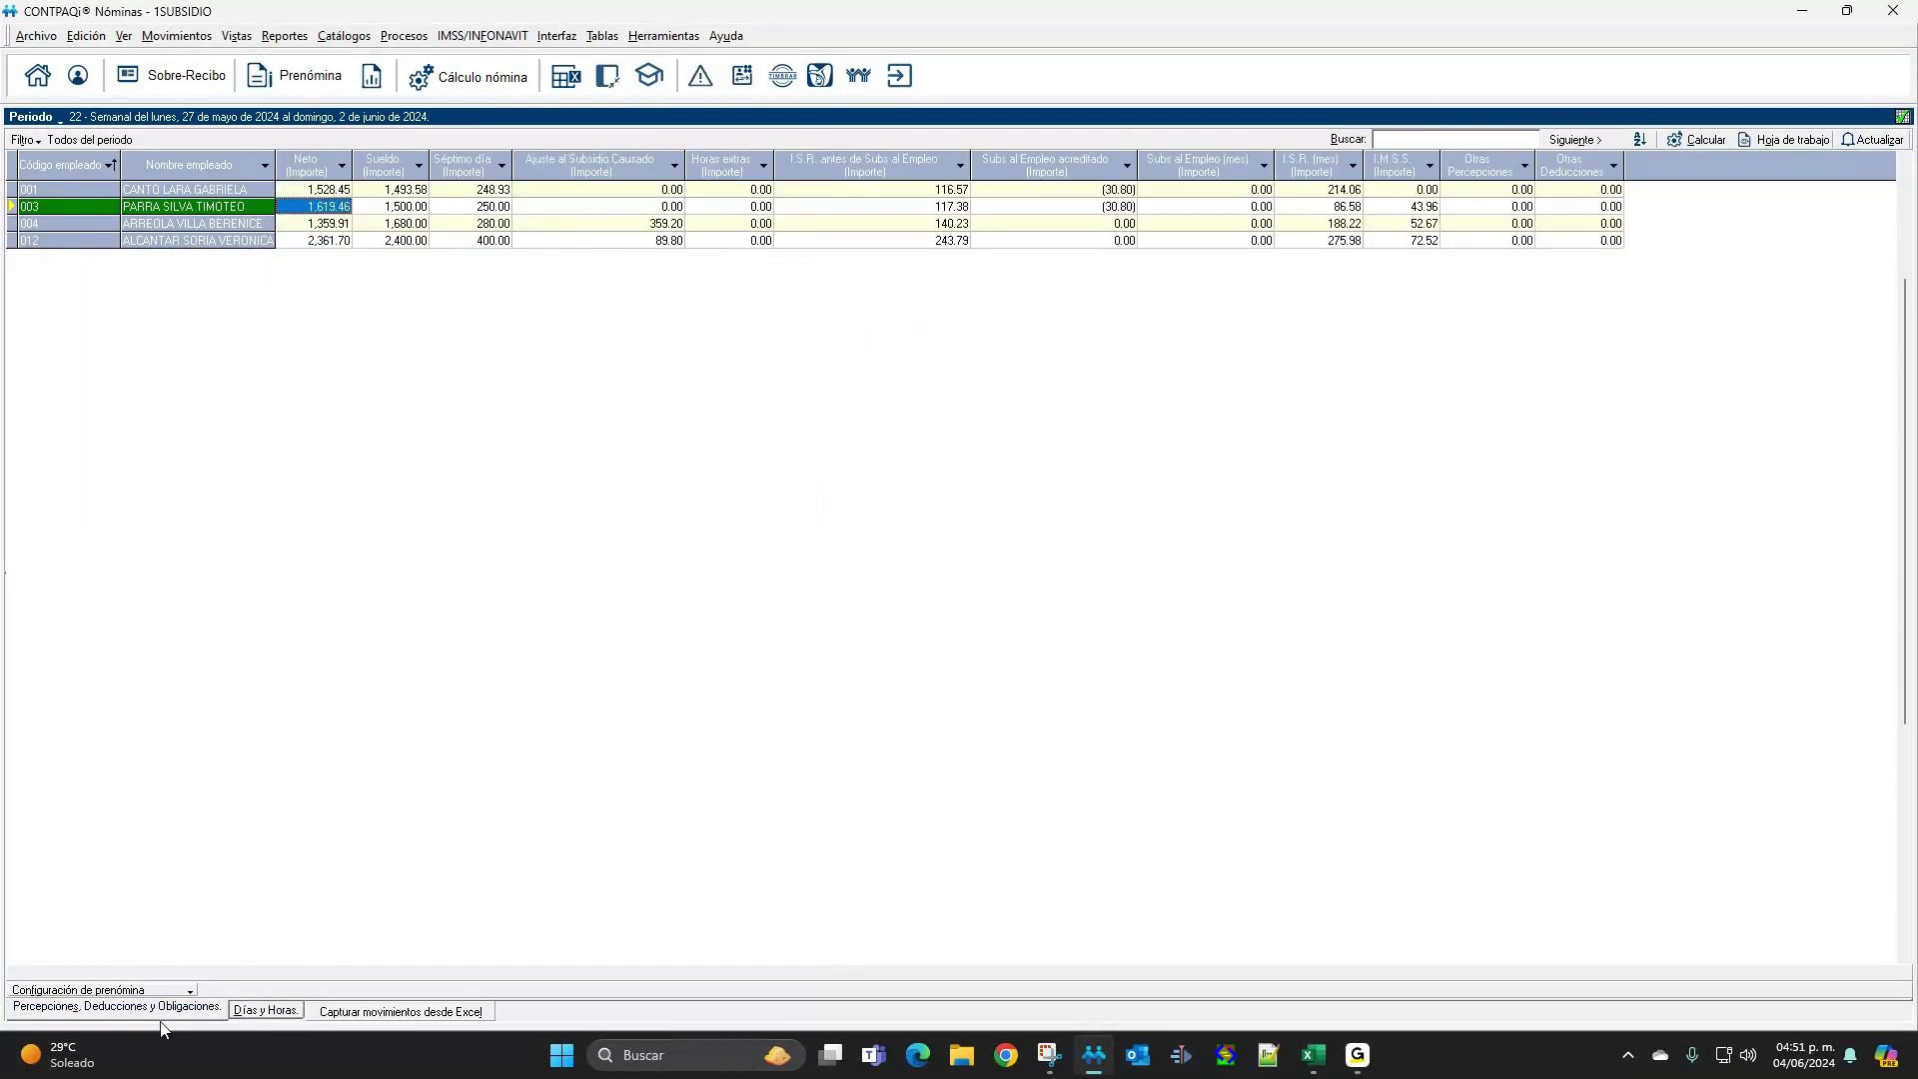
left_click(97, 994)
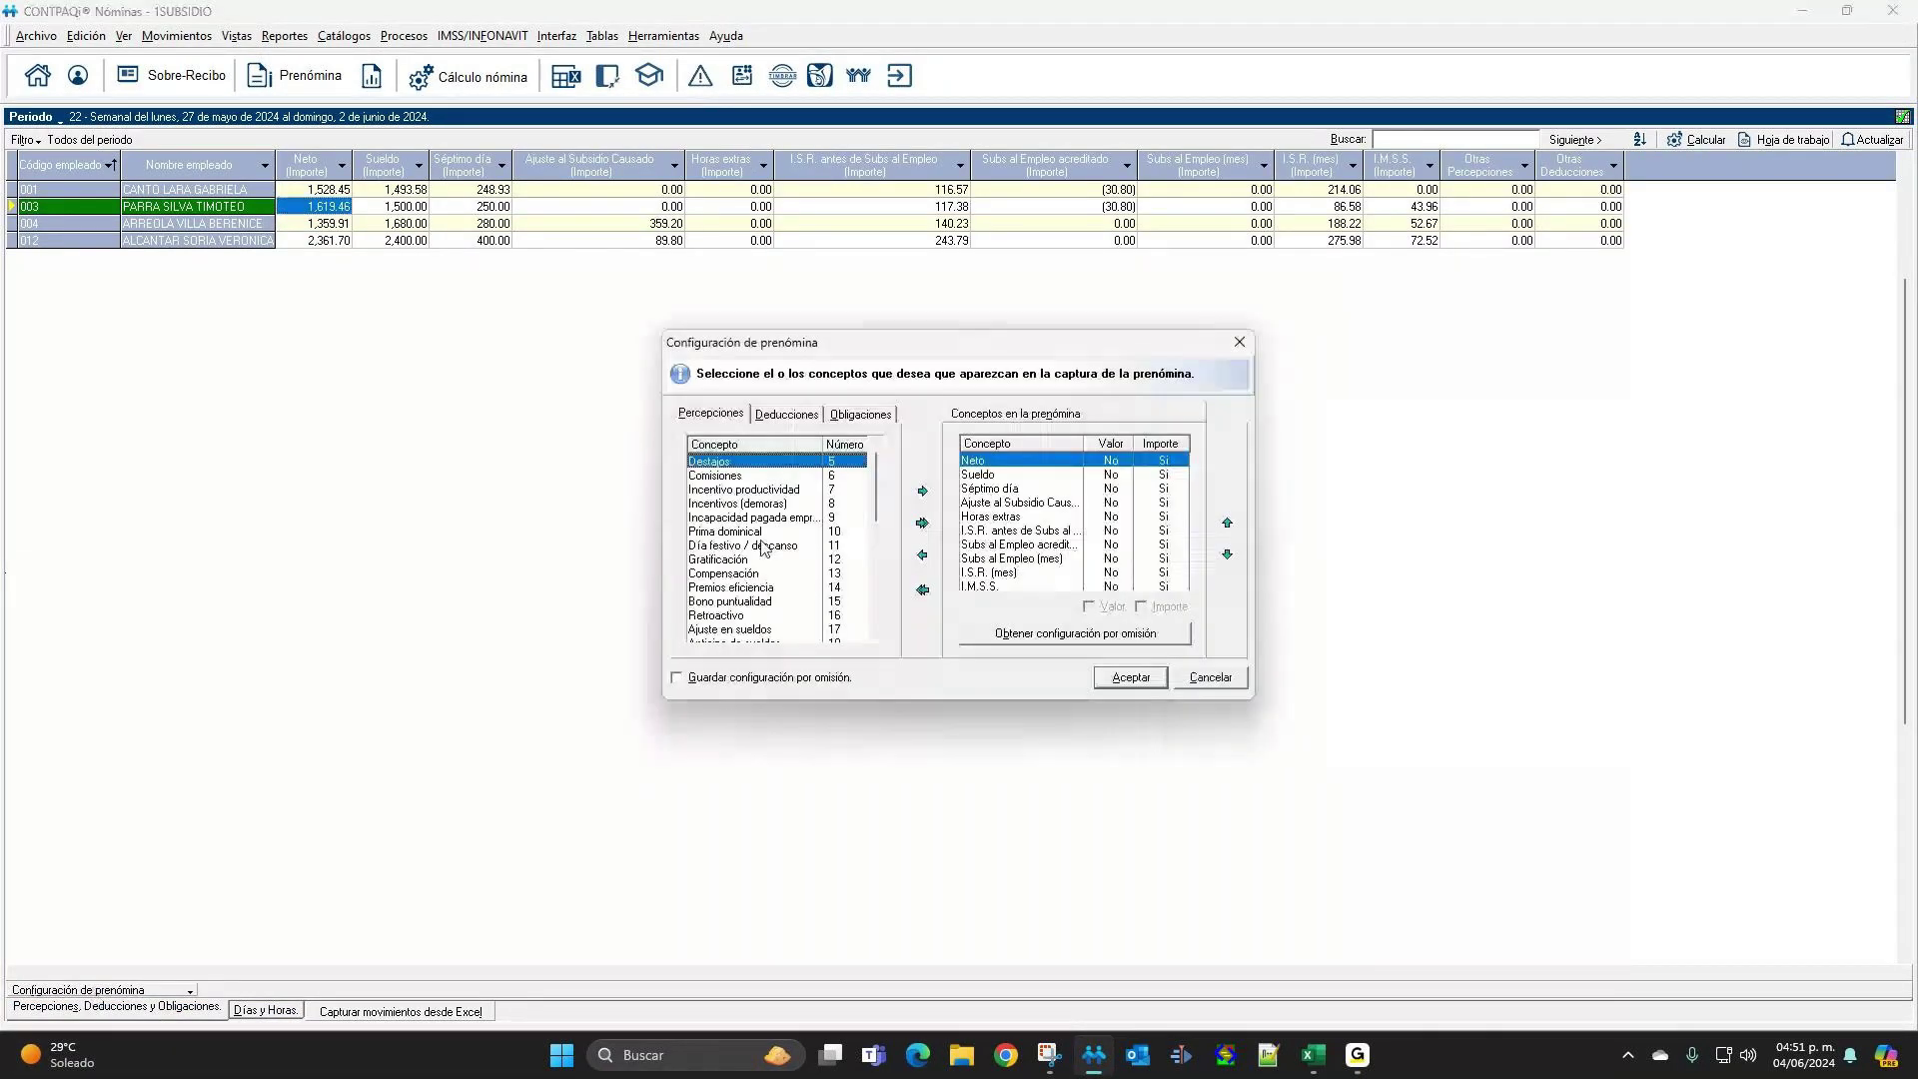
left_click(876, 636)
left_click(876, 636)
left_click(876, 636)
left_click(876, 636)
left_click(876, 636)
left_click(876, 636)
left_click(876, 636)
left_click(876, 636)
left_click(876, 636)
left_click(876, 636)
left_click(876, 637)
left_click(876, 636)
left_click(876, 637)
left_click(876, 637)
left_click(876, 637)
left_click(876, 636)
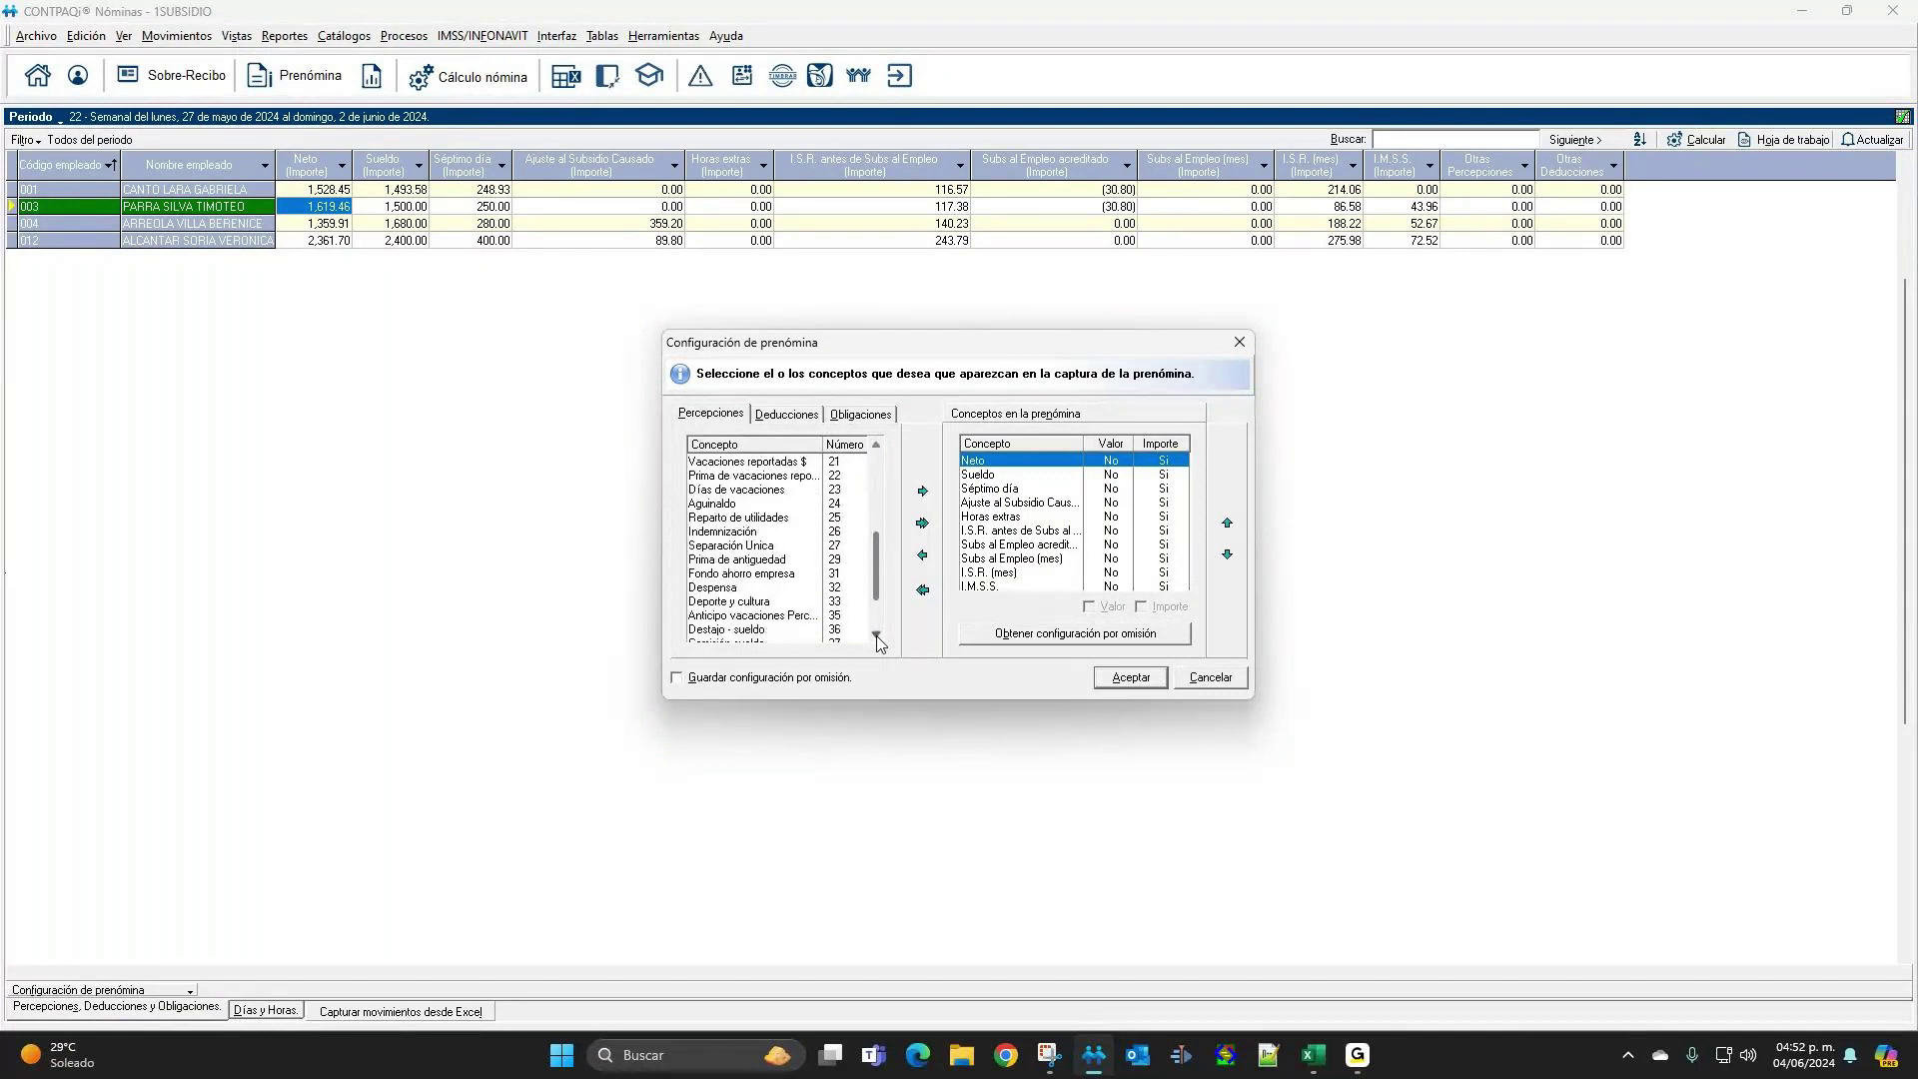
left_click(876, 636)
left_click(876, 637)
left_click(876, 636)
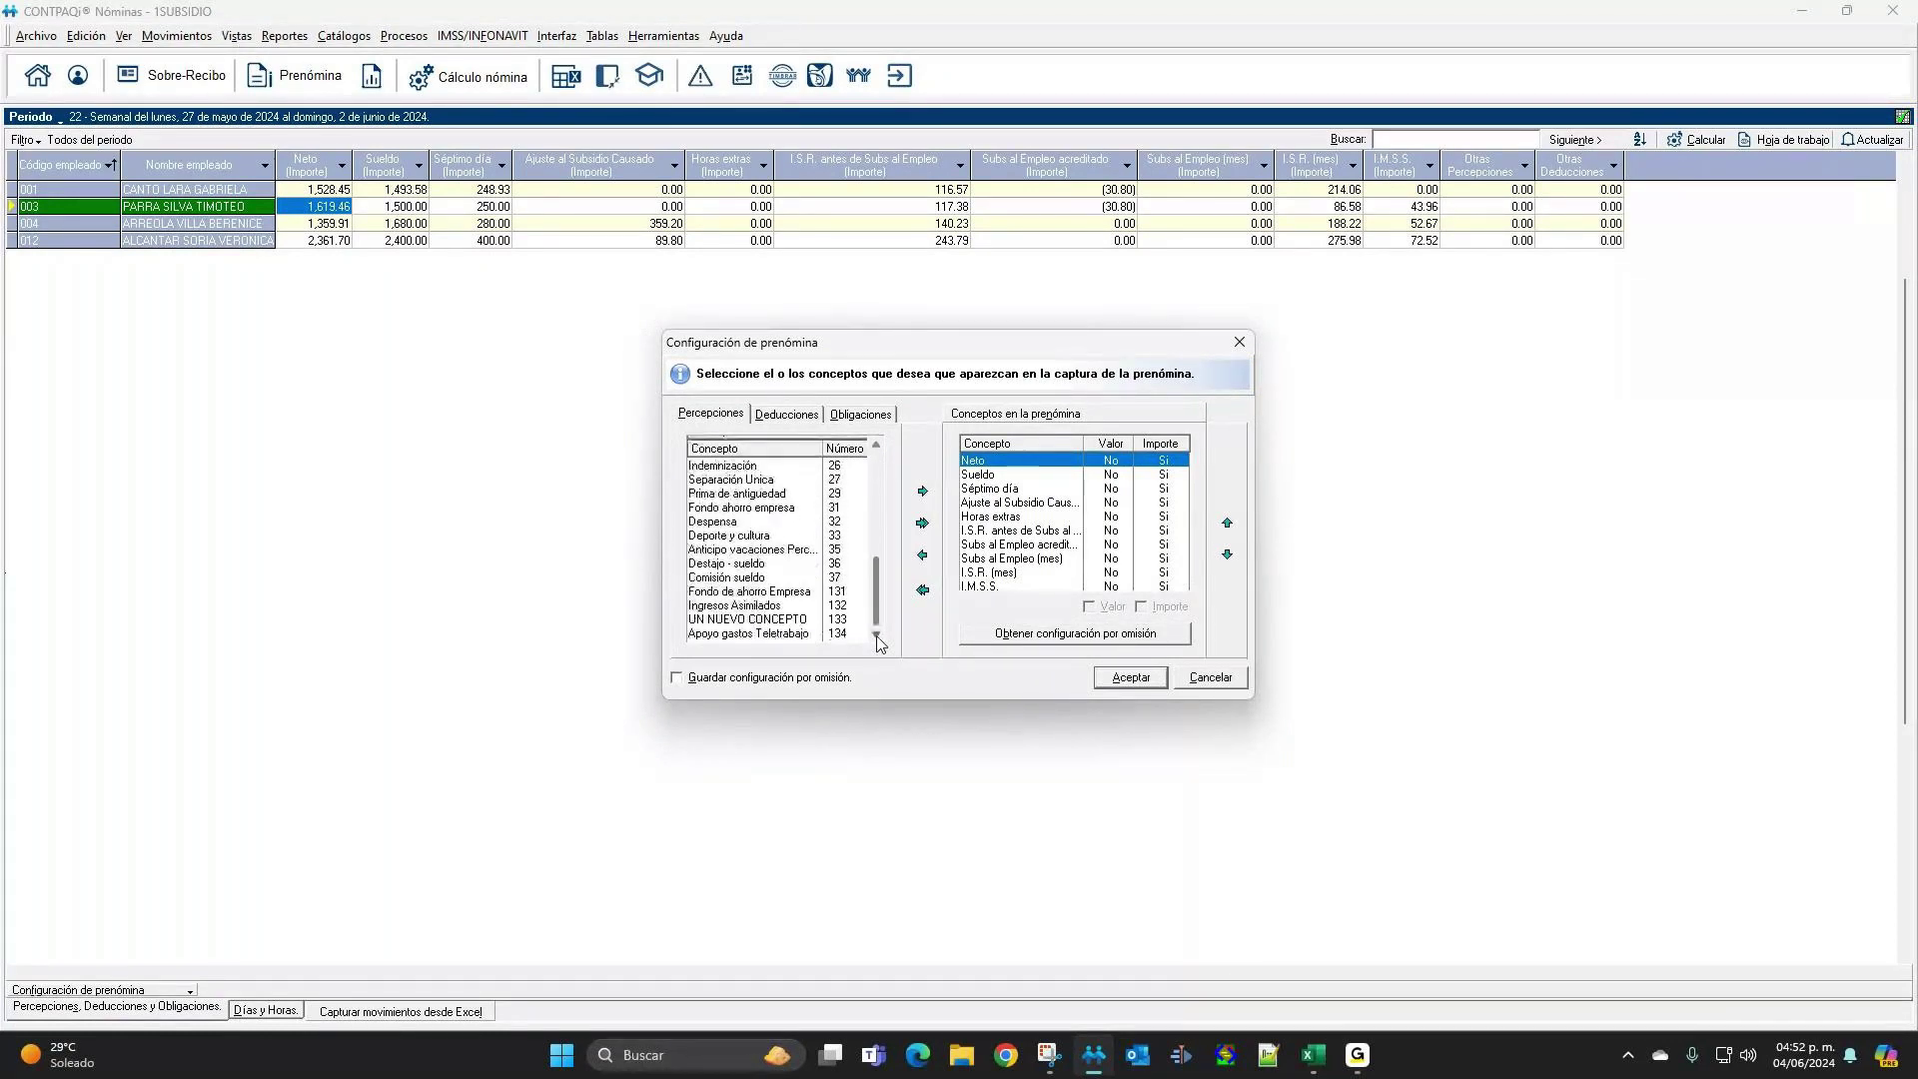
left_click(876, 636)
left_click(876, 636)
key("Home")
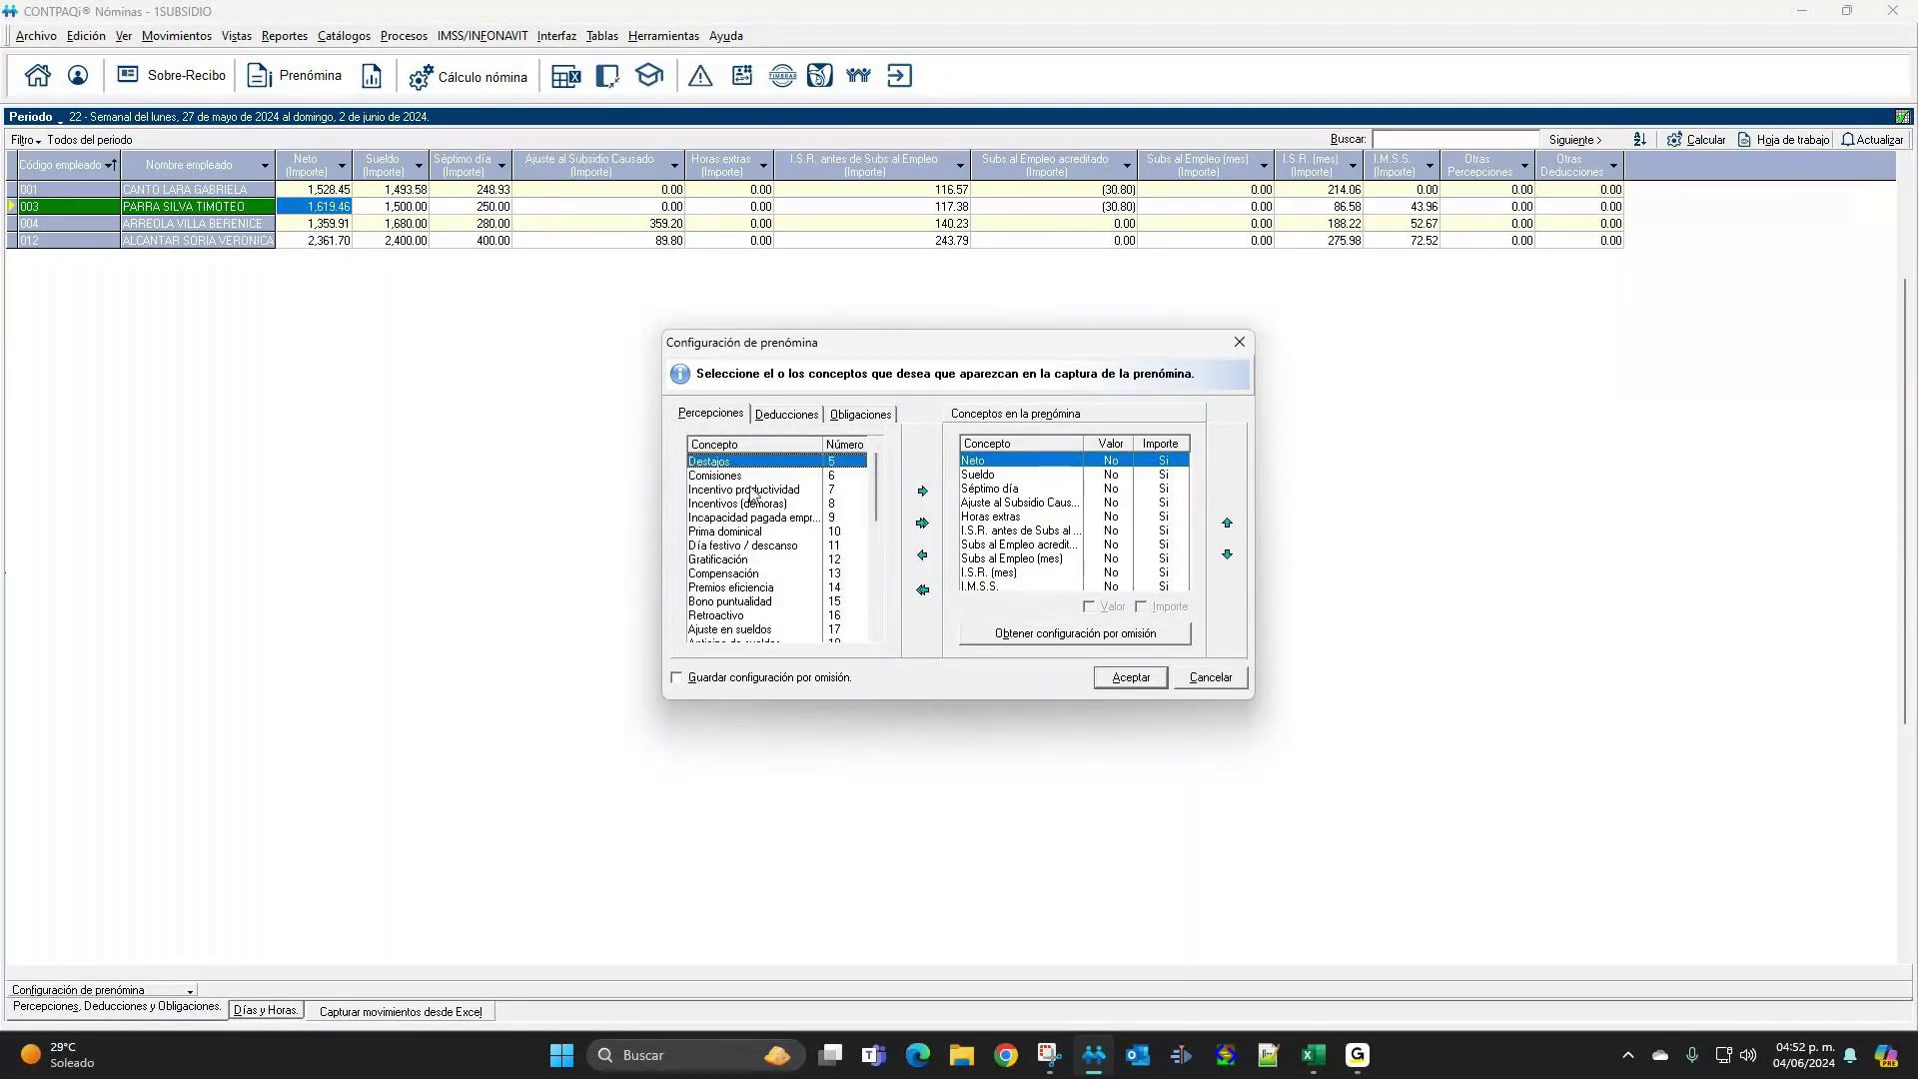
Add Día festivo / descanso to the prenómina directly after Séptimo día, showing both Valor and Importe, and apply the configuration.
double_click(743, 545)
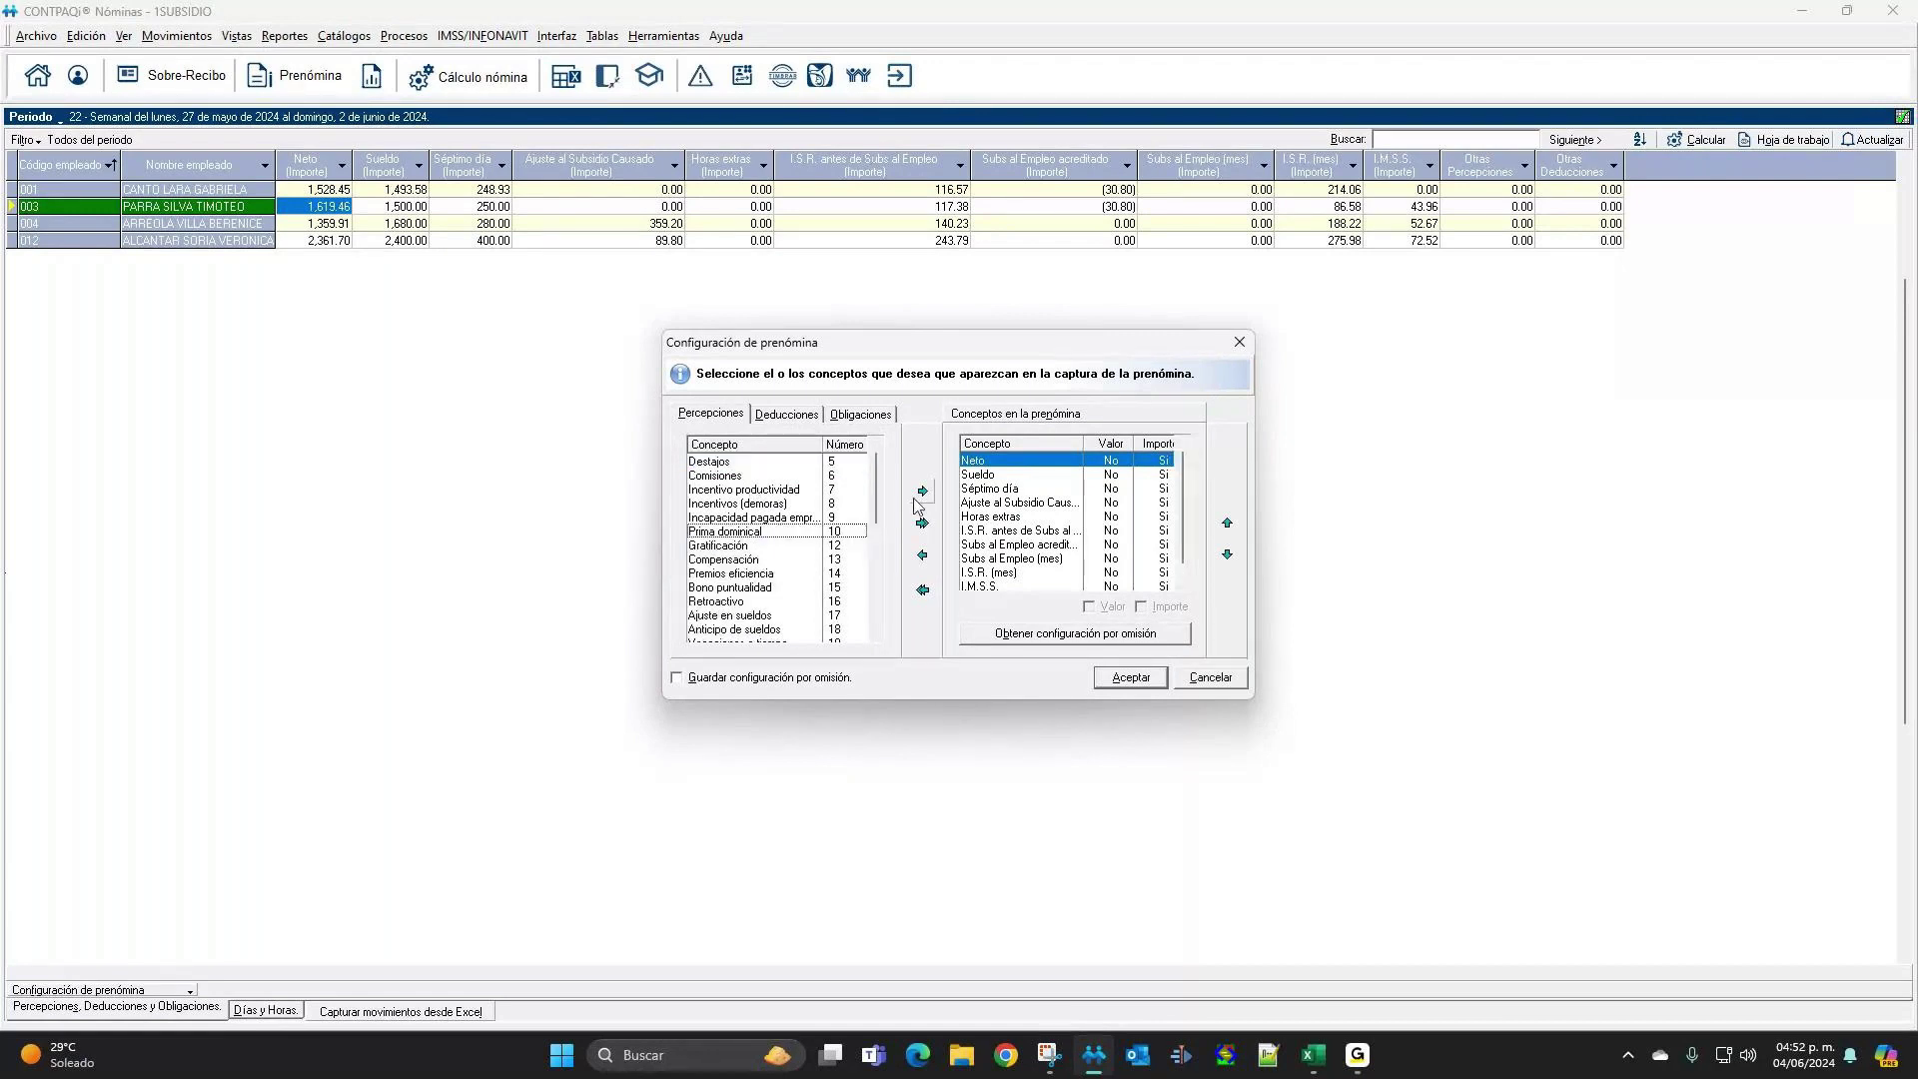
scroll(1190, 515, "down", 1)
key("End")
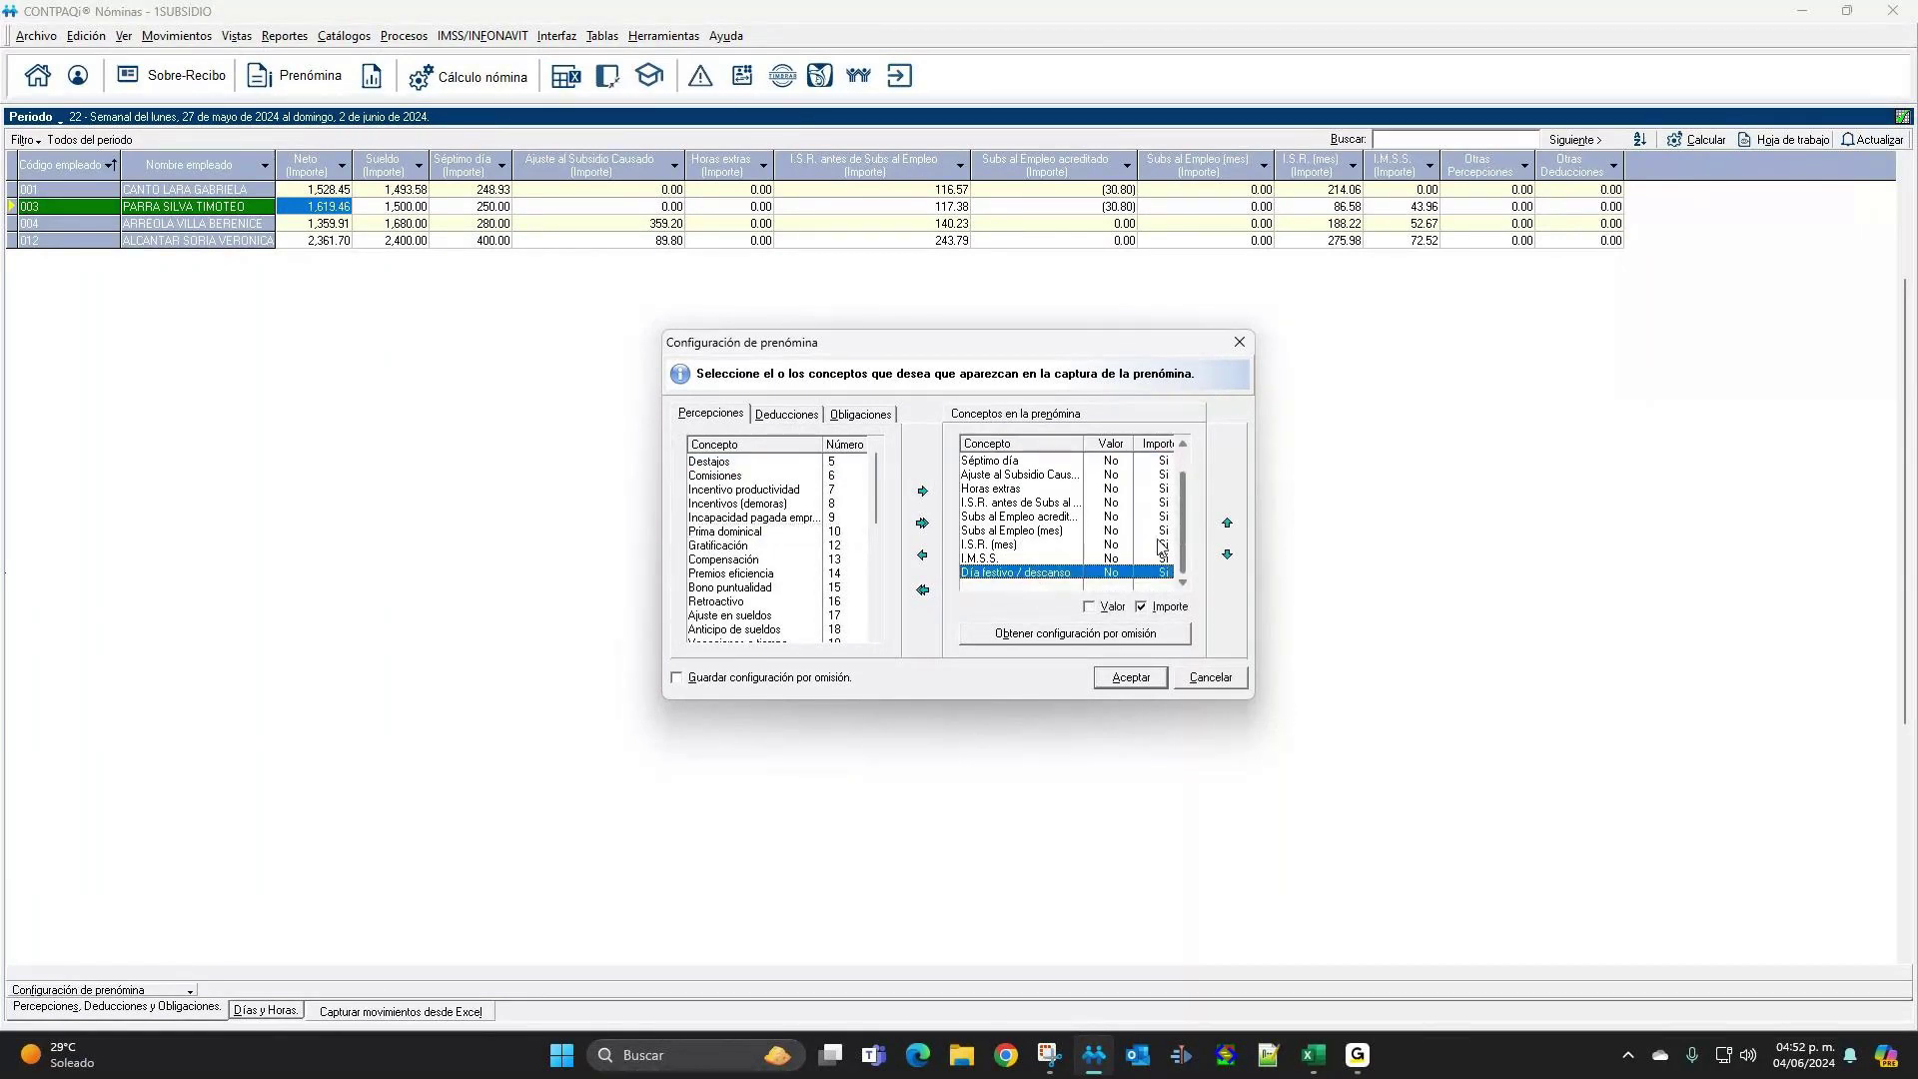
left_click(1227, 522)
left_click(1101, 610)
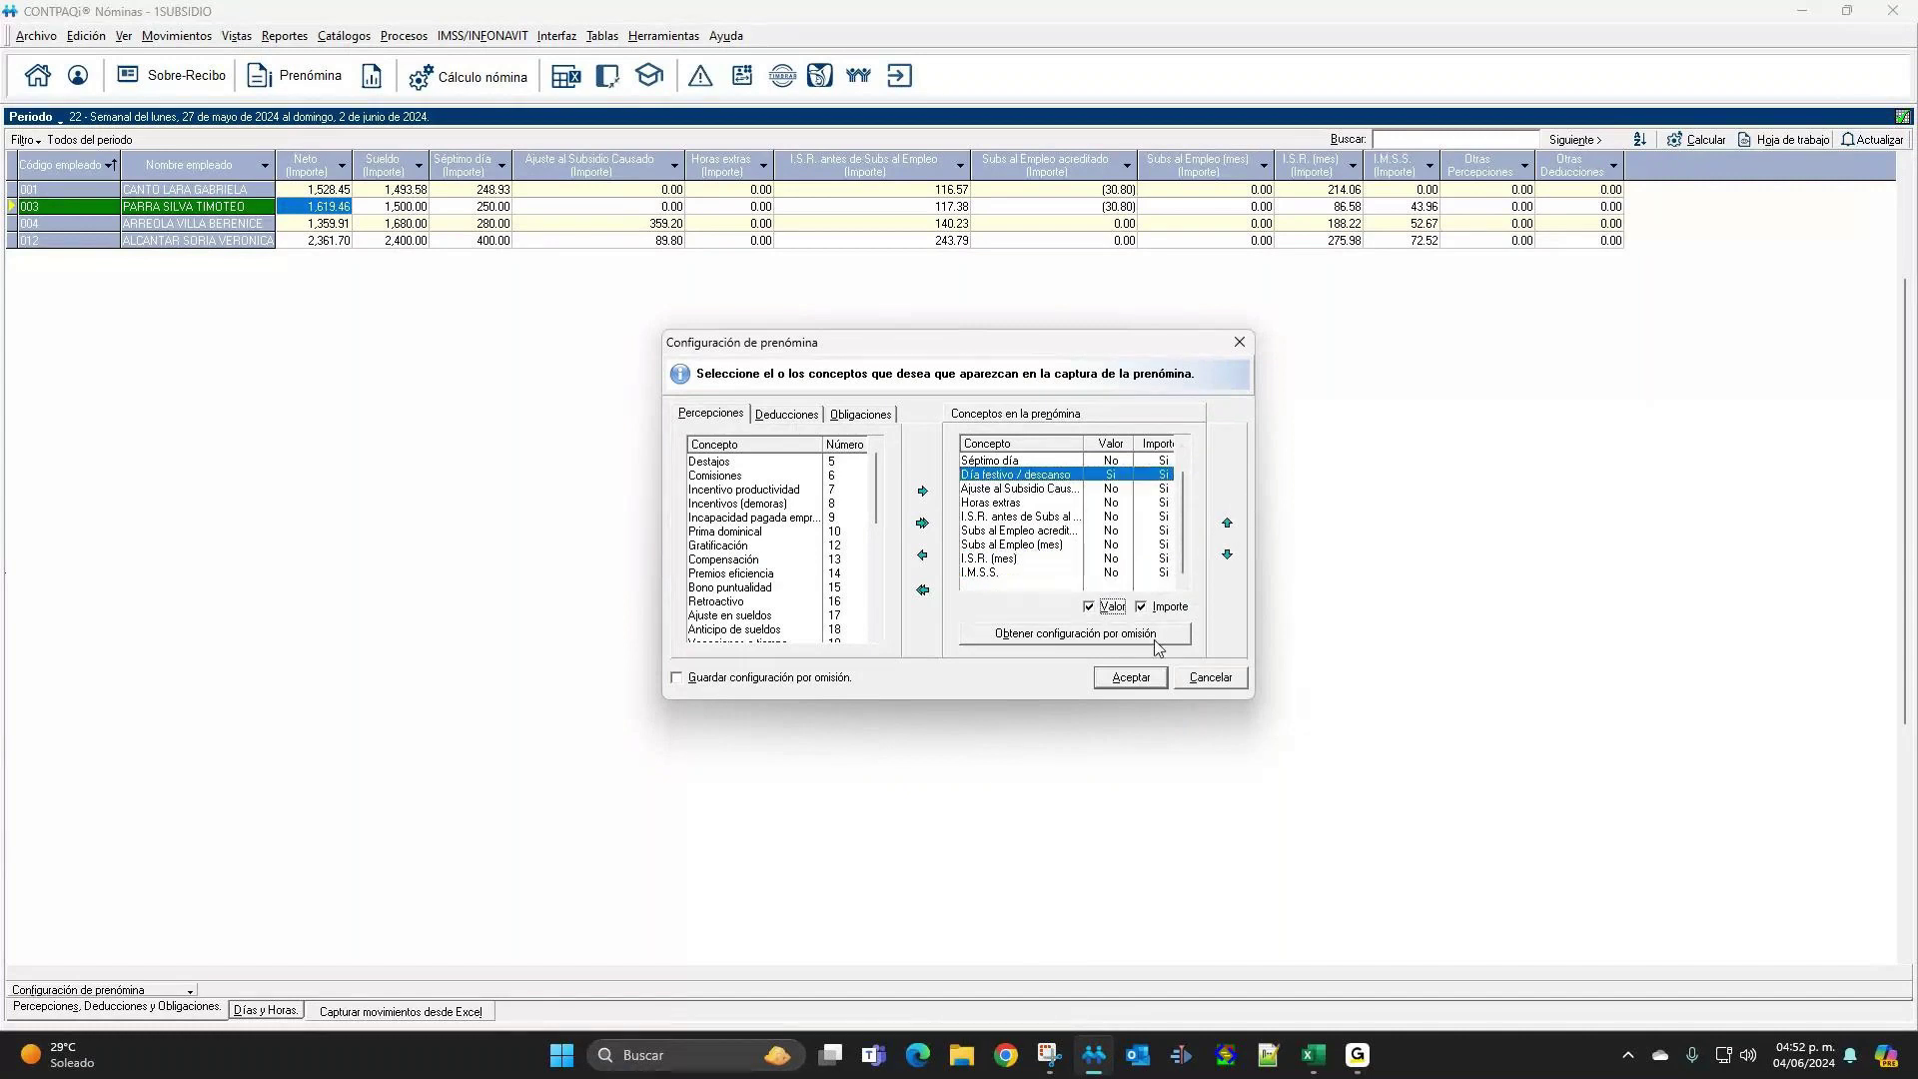
left_click(1099, 683)
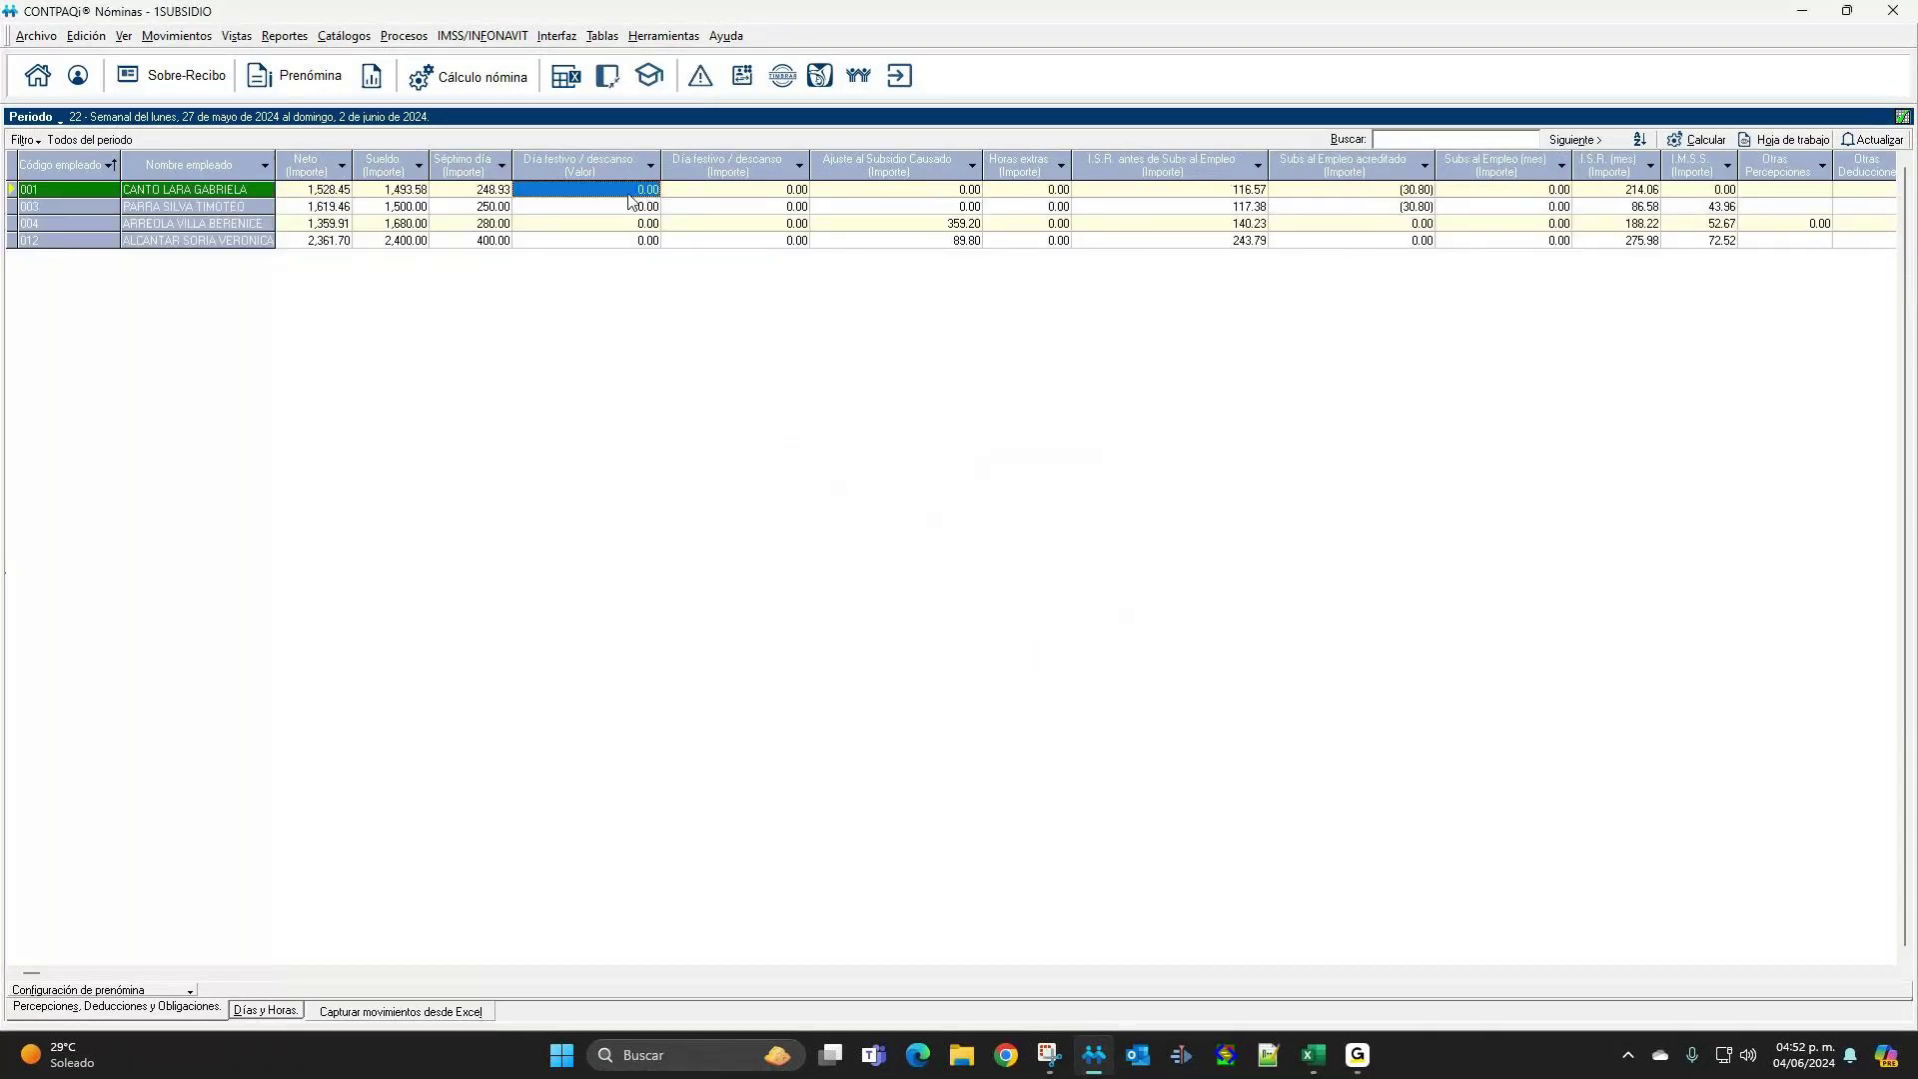
Give the first employee a Día festivo / descanso value of 1 and set its amount to 500 in the sobre-recibo.
type("1")
key("Return")
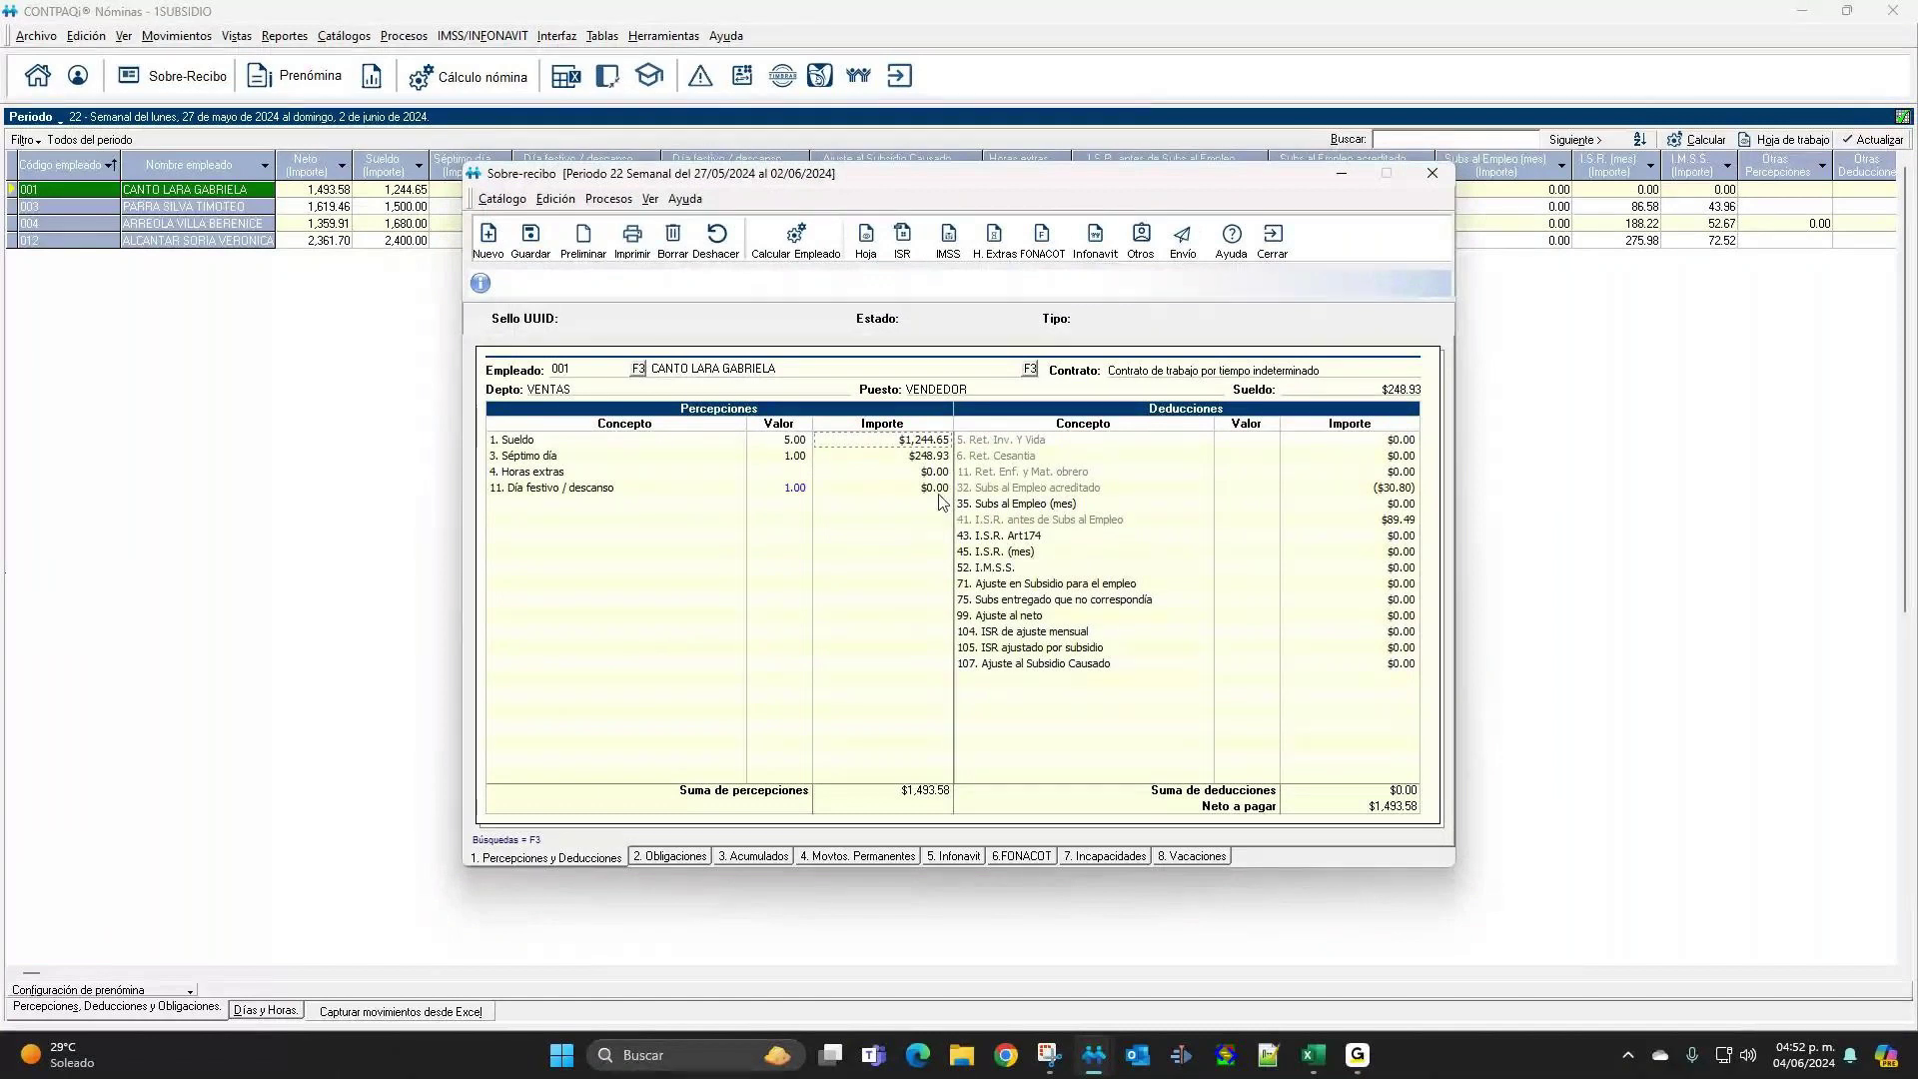
left_click(929, 488)
type("500")
key("Return")
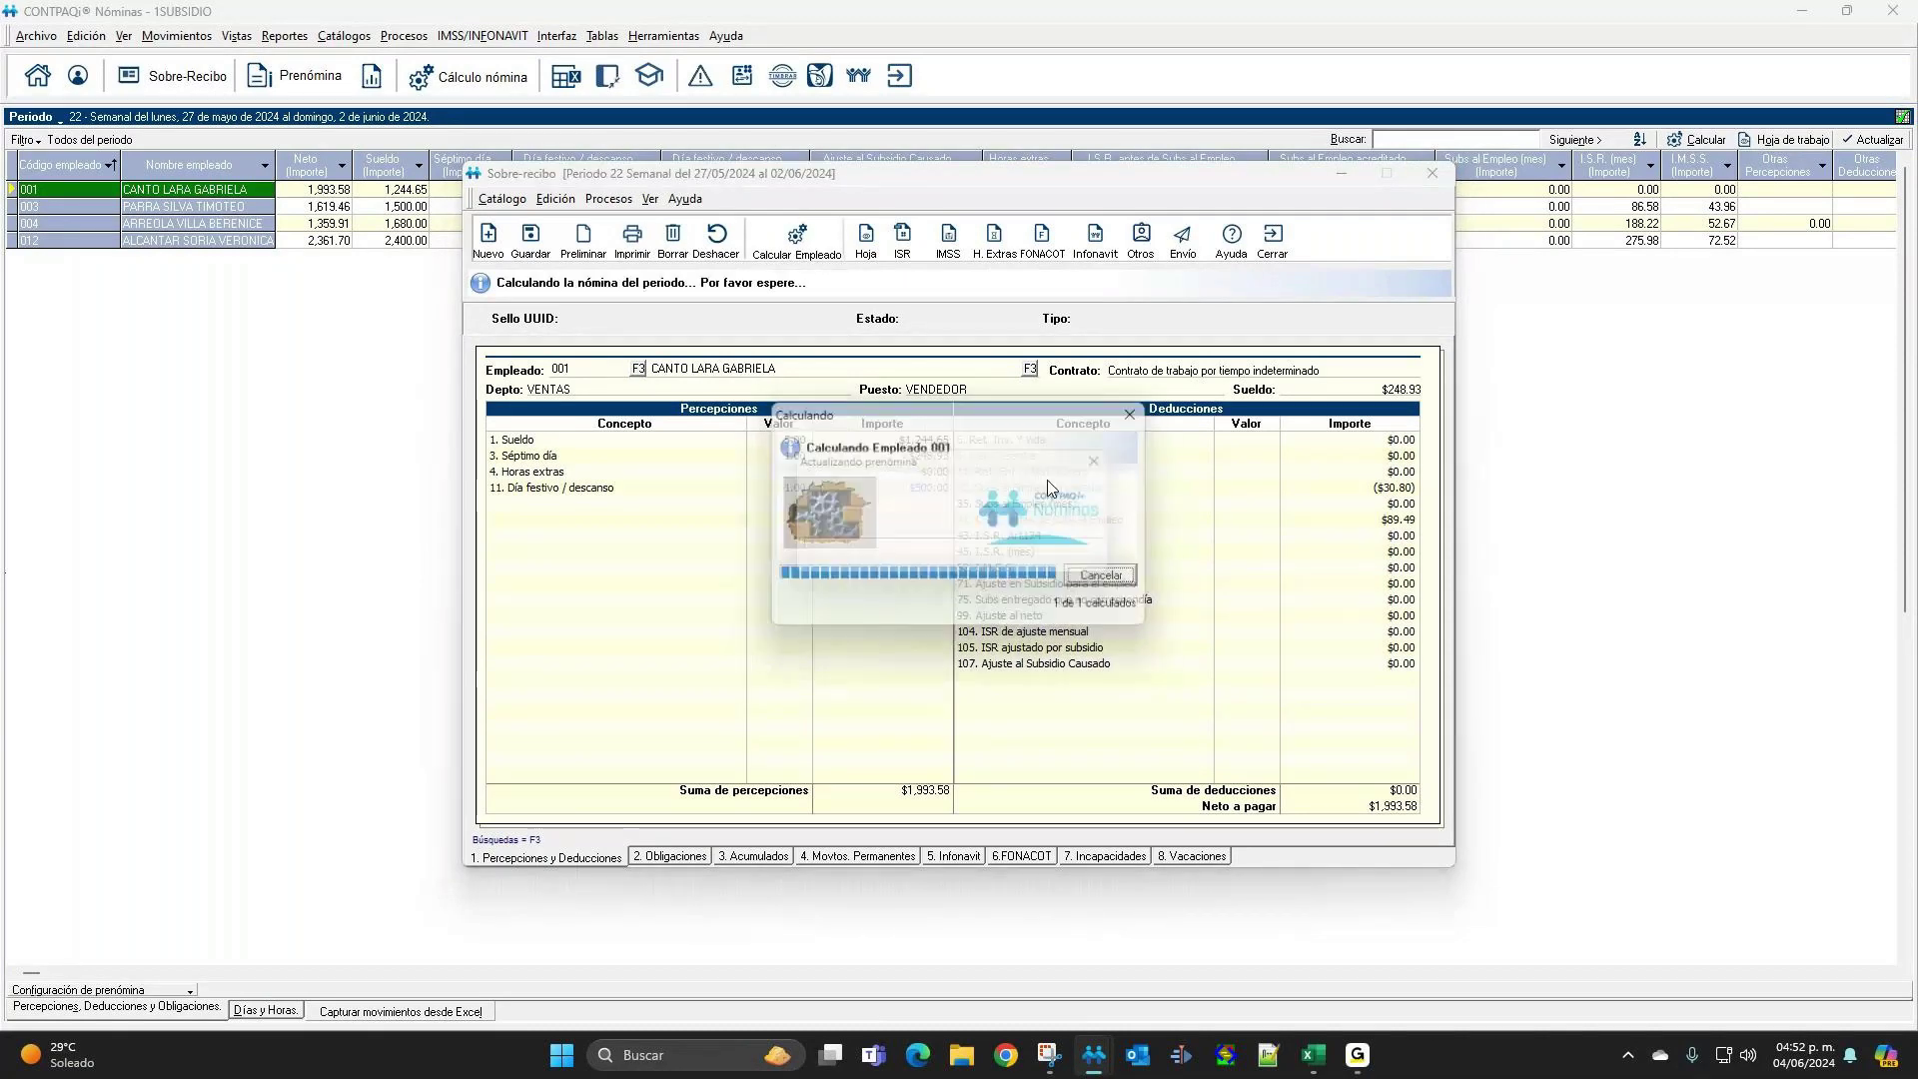
Examine the taxable and exempt ISR and IMSS portions of the first employee's Día festivo / descanso movement and close the sobre-recibo.
right_click(924, 496)
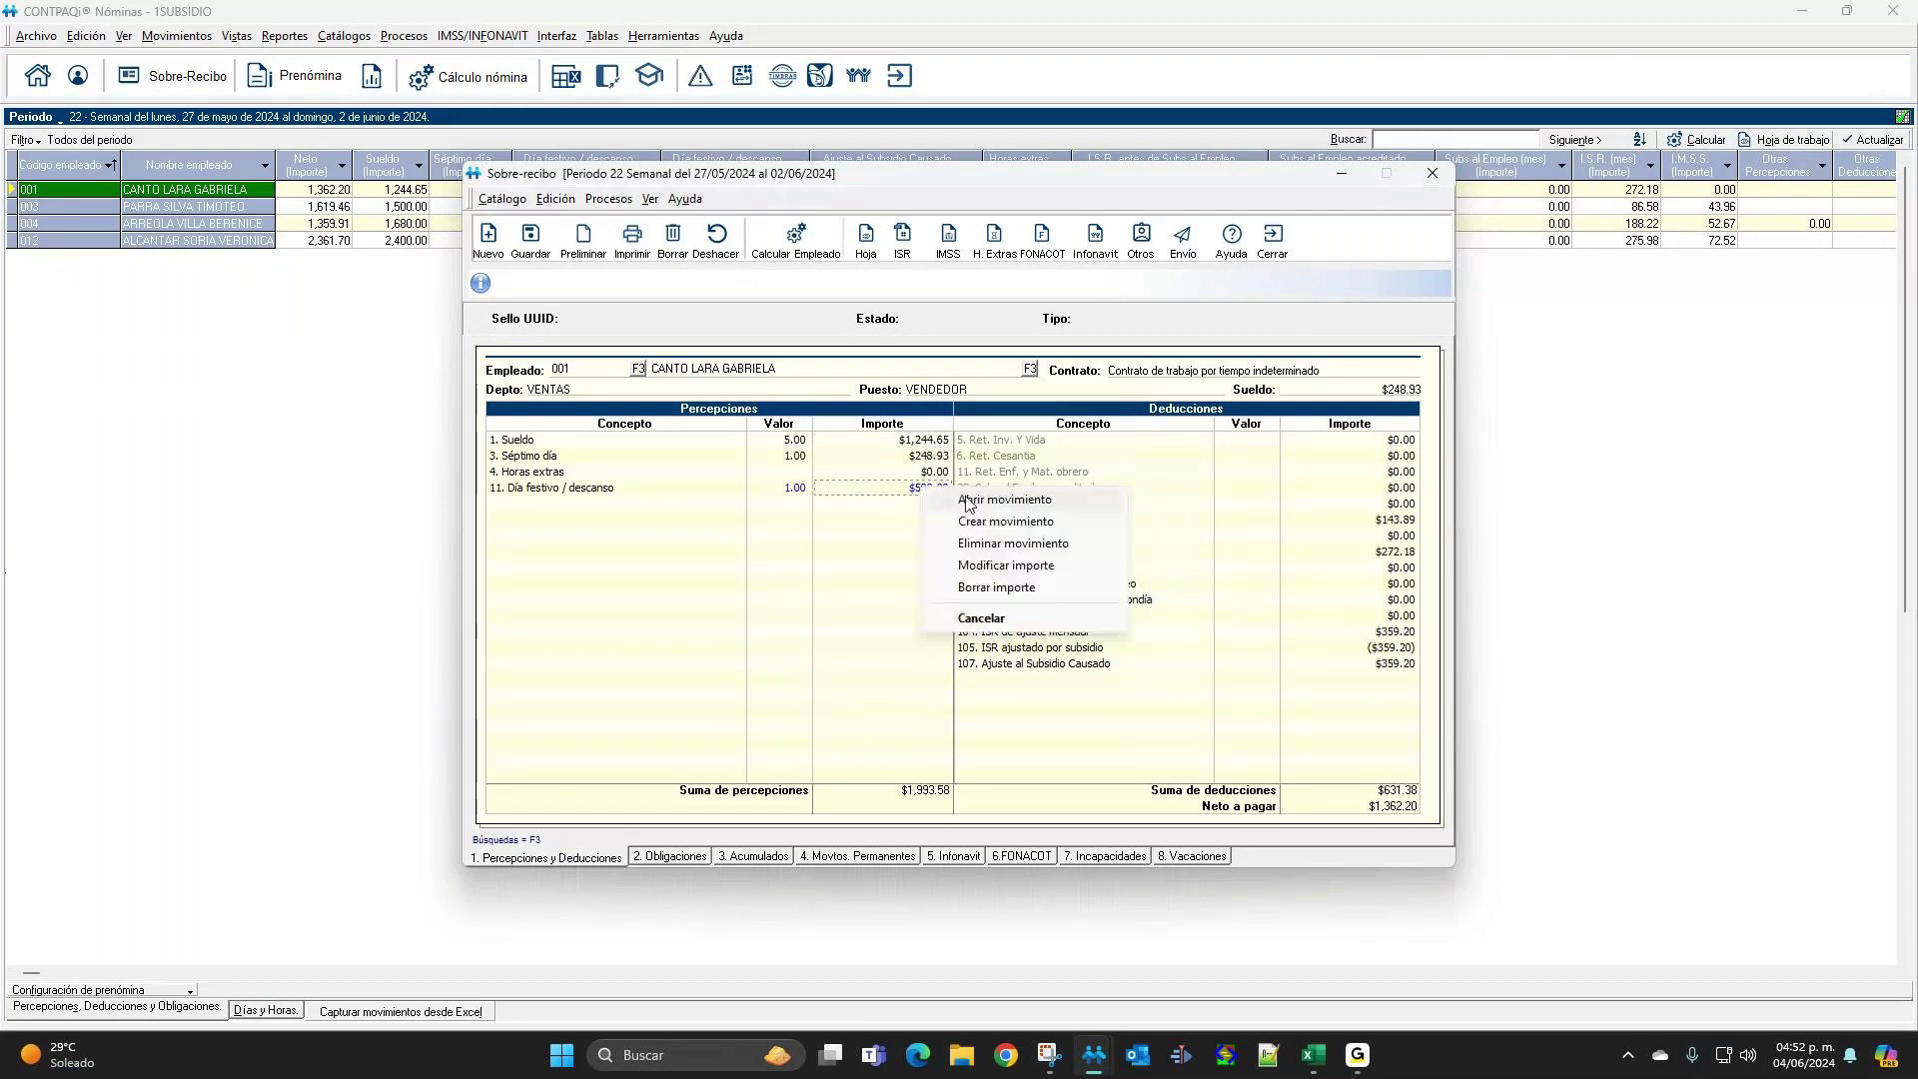
left_click(969, 501)
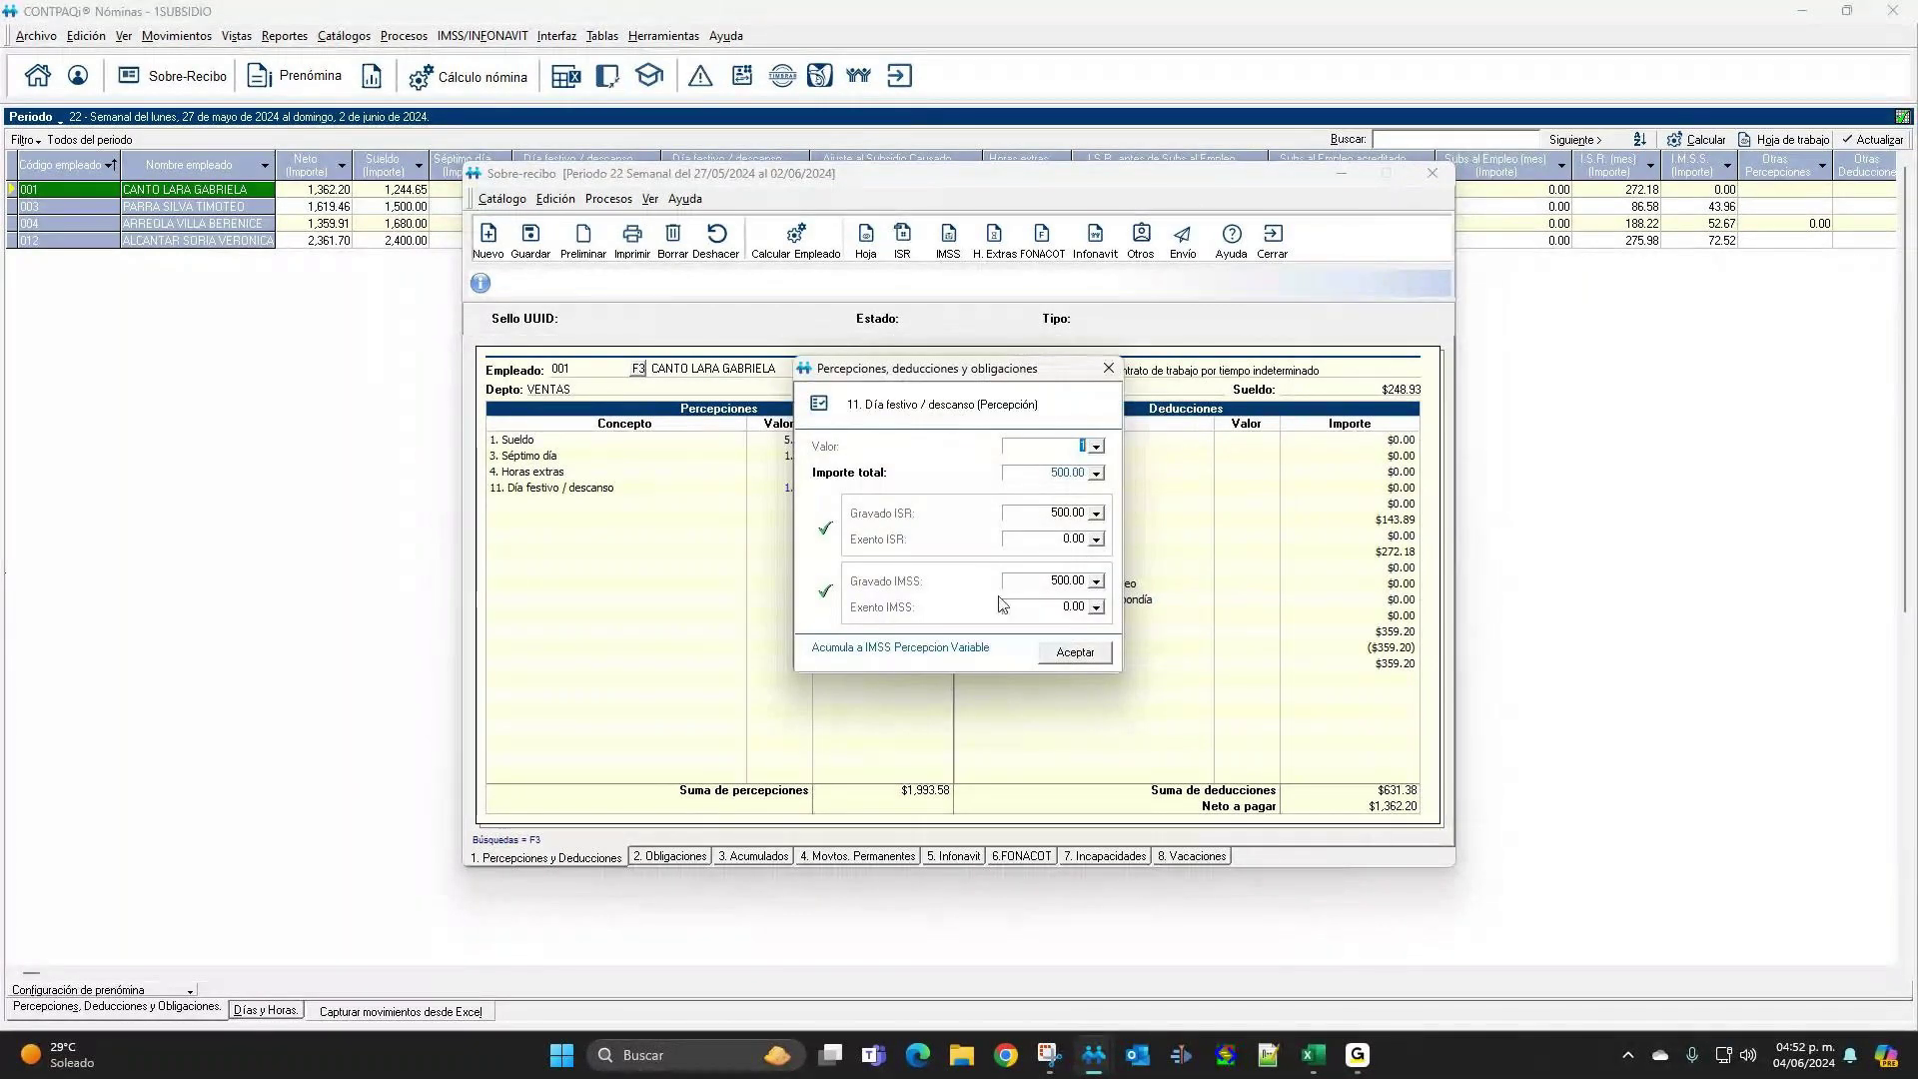
left_click(1108, 368)
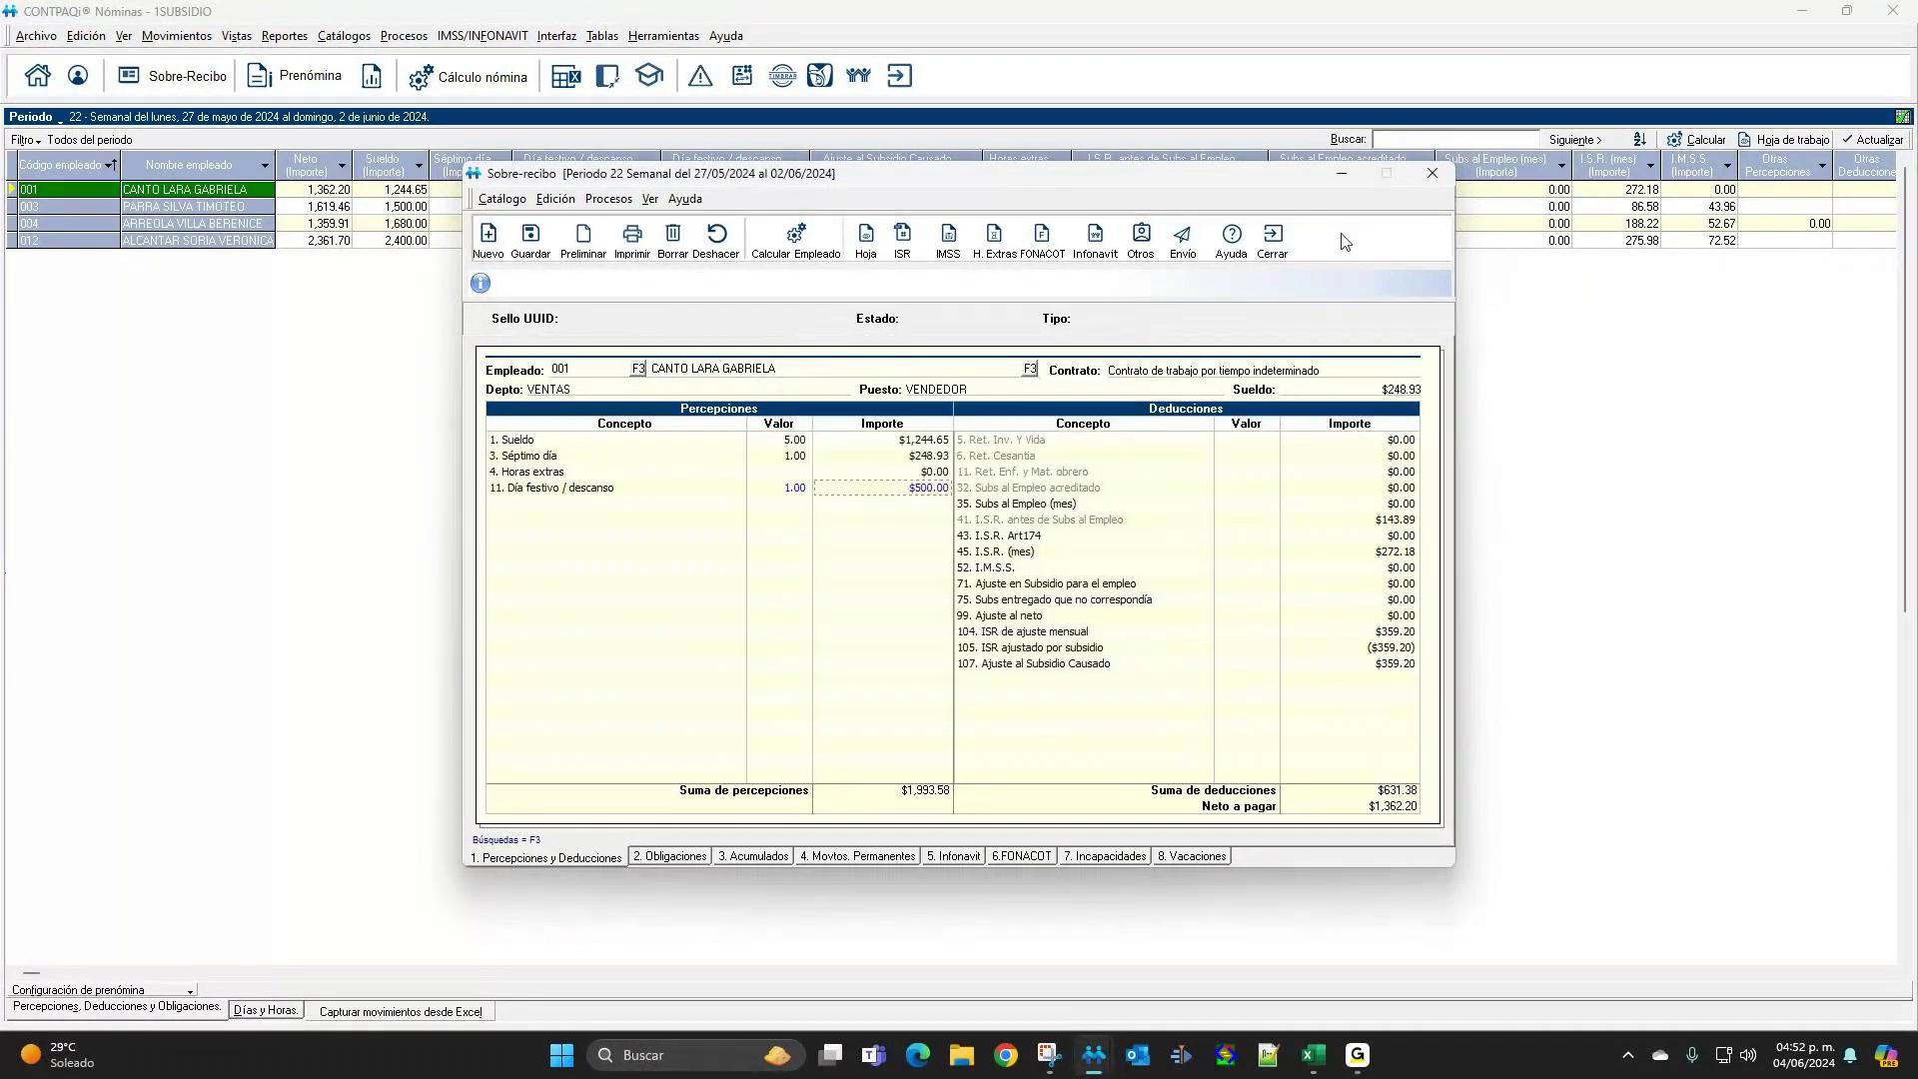
left_click(1271, 240)
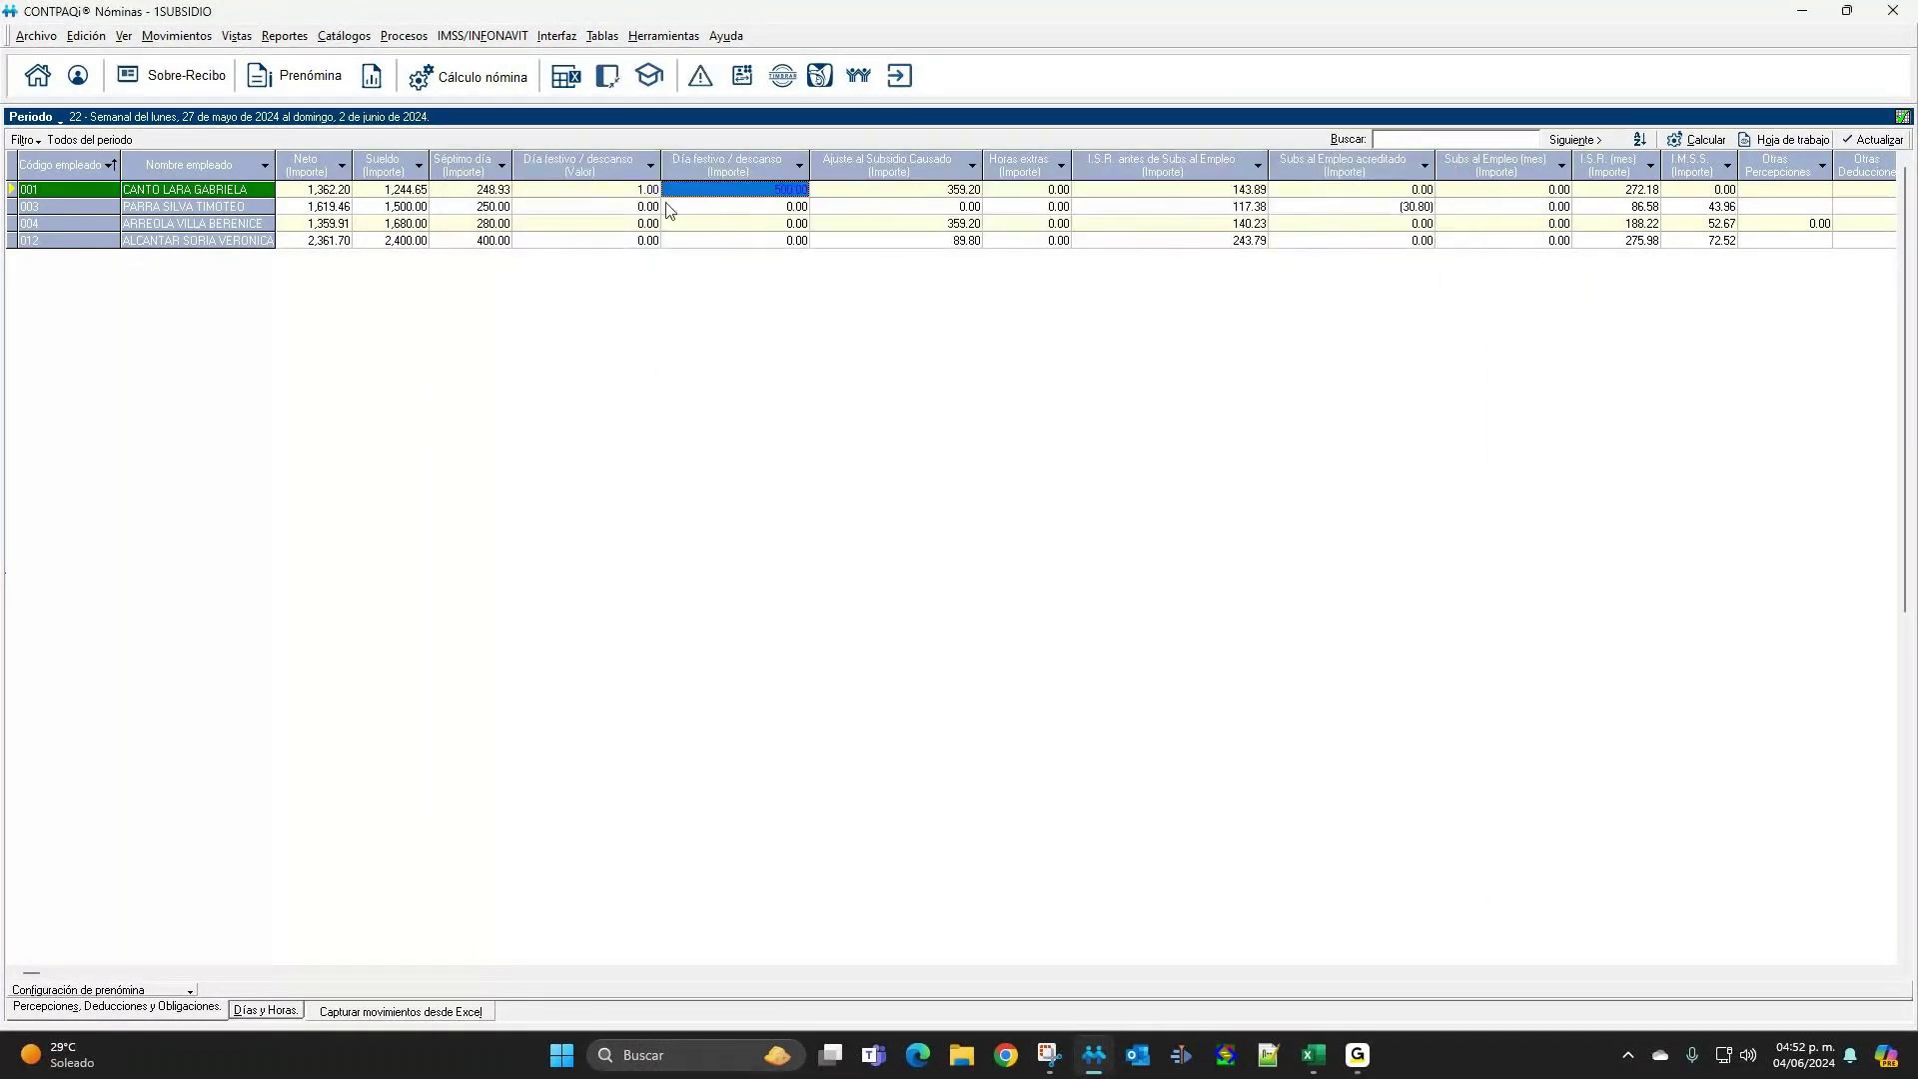
Set the first employee's Día festivo / descanso value to 0 in the prenómina and reopen the sobre-recibo.
key("Left")
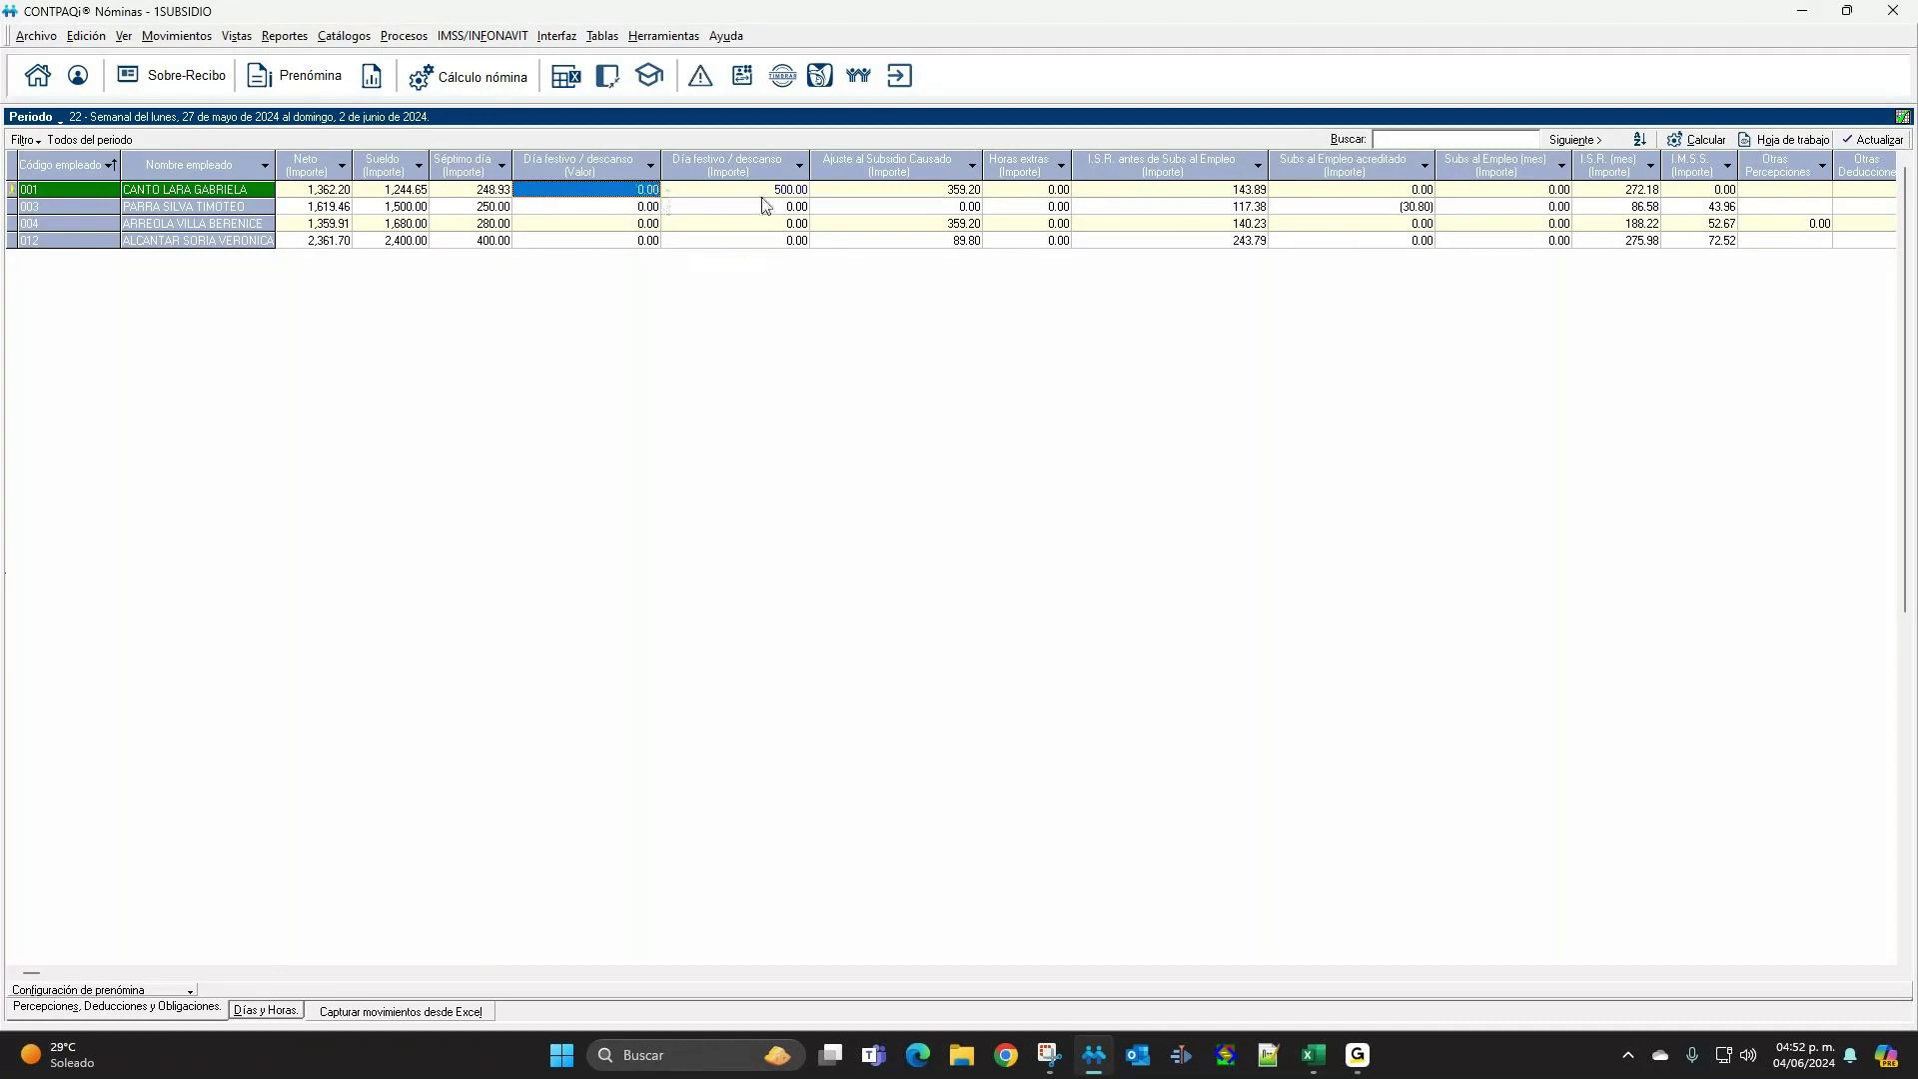
type("0")
key("Tab")
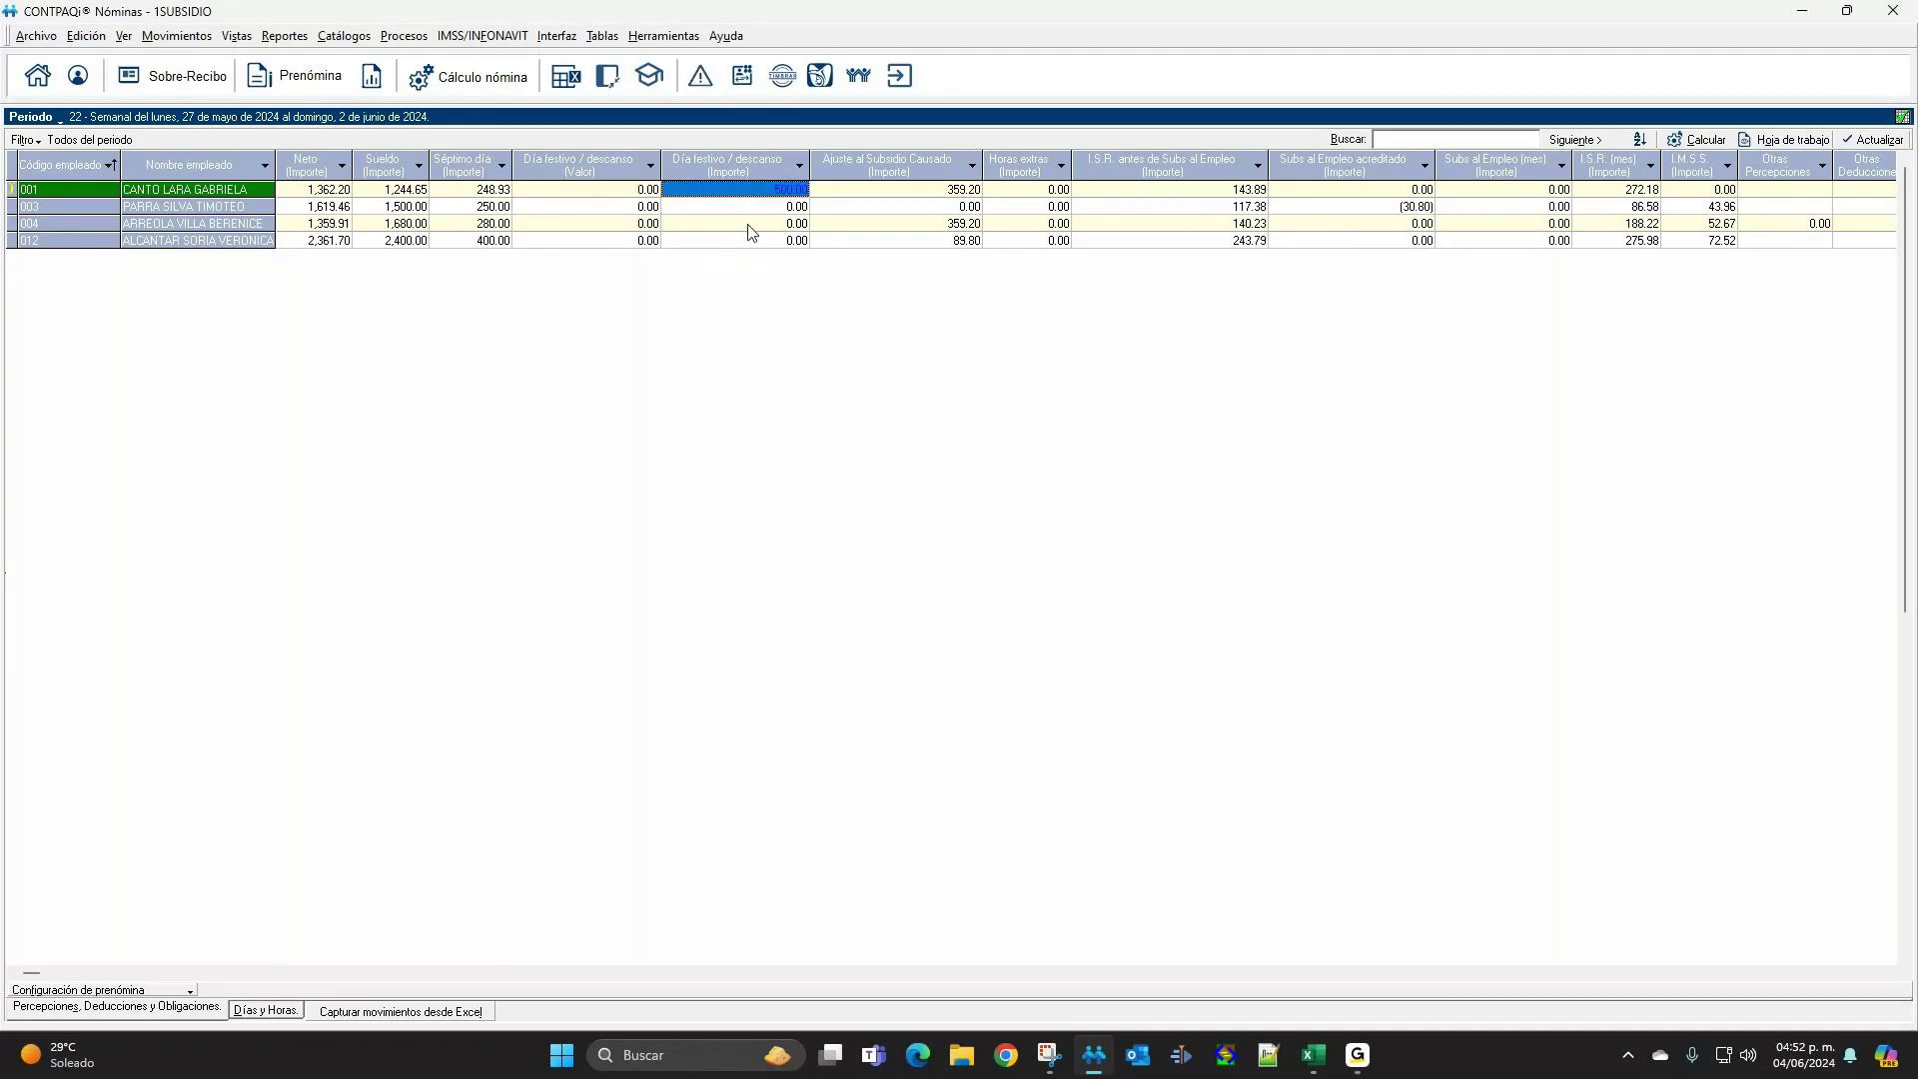
left_click(771, 237)
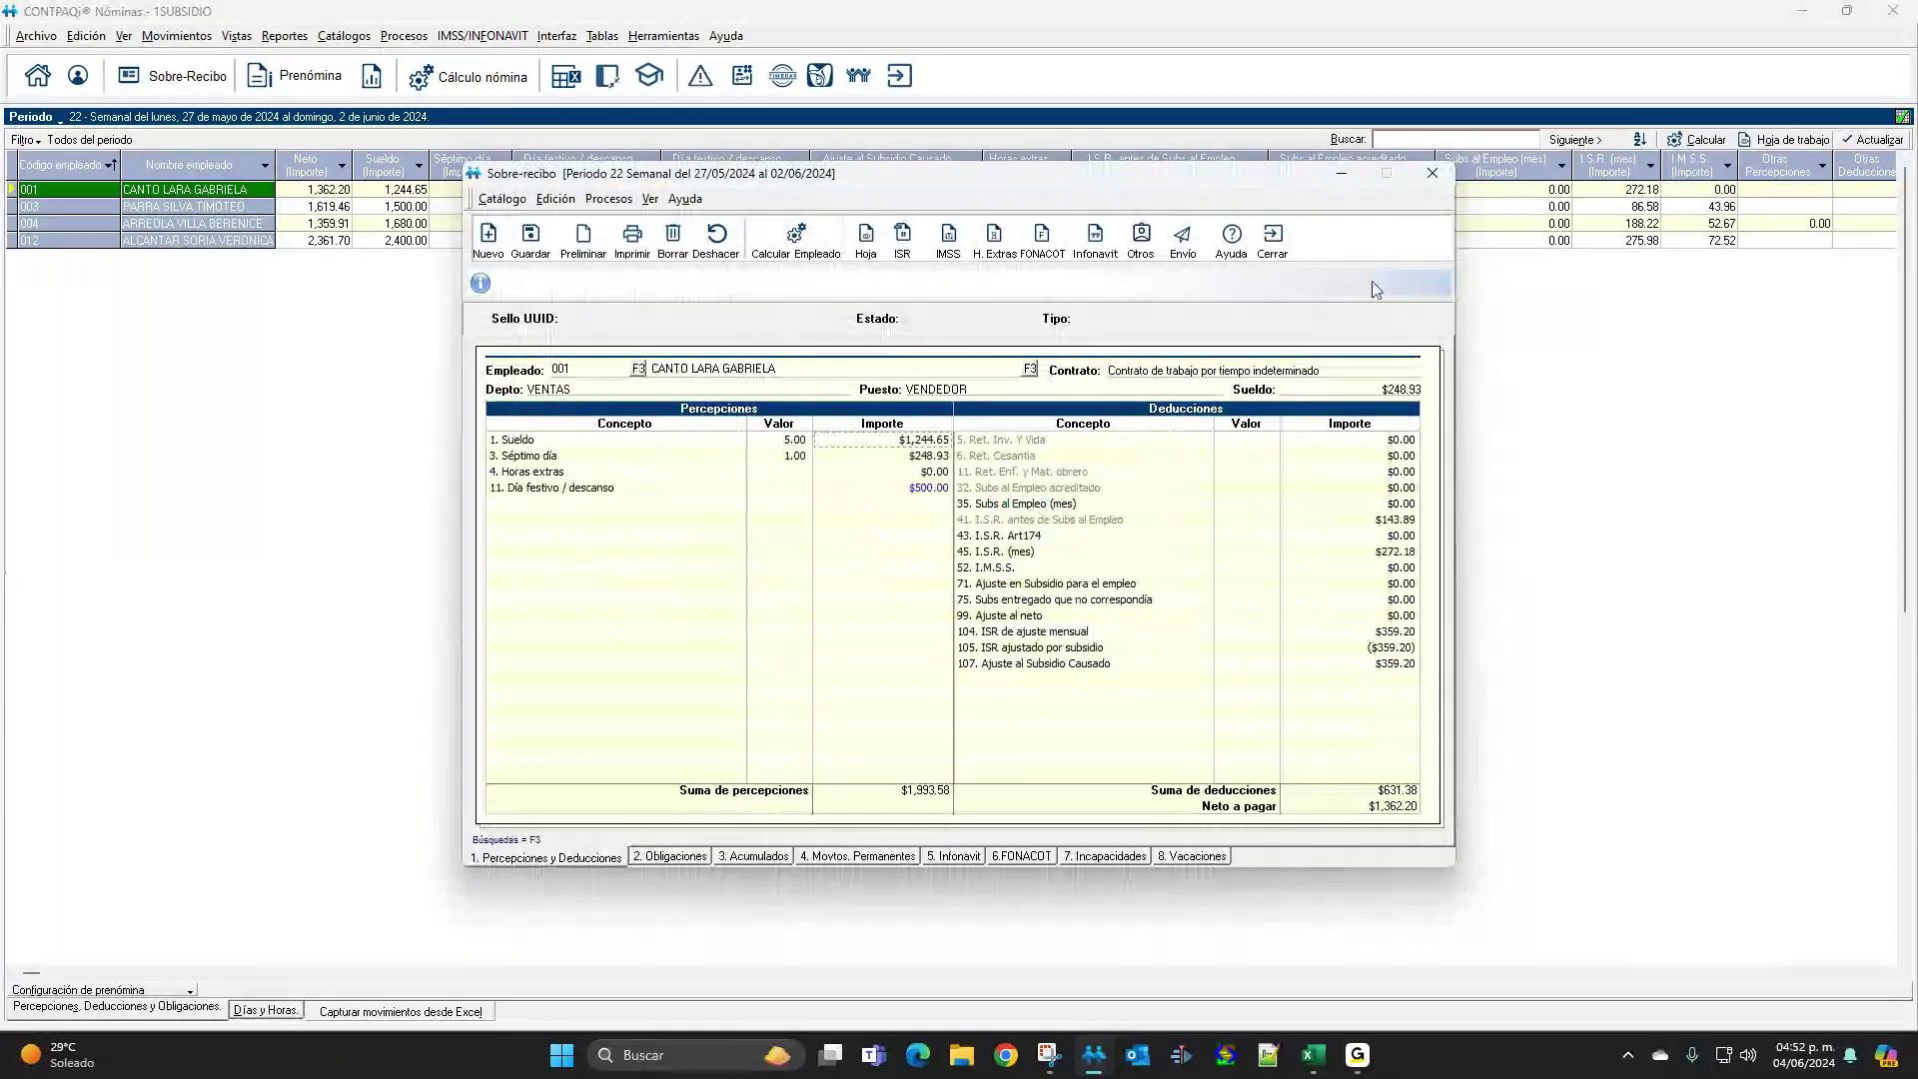
Check the ISR and IMSS breakdown of the Día festivo / descanso movement with no value and close the receipt.
left_click(909, 488)
right_click(909, 487)
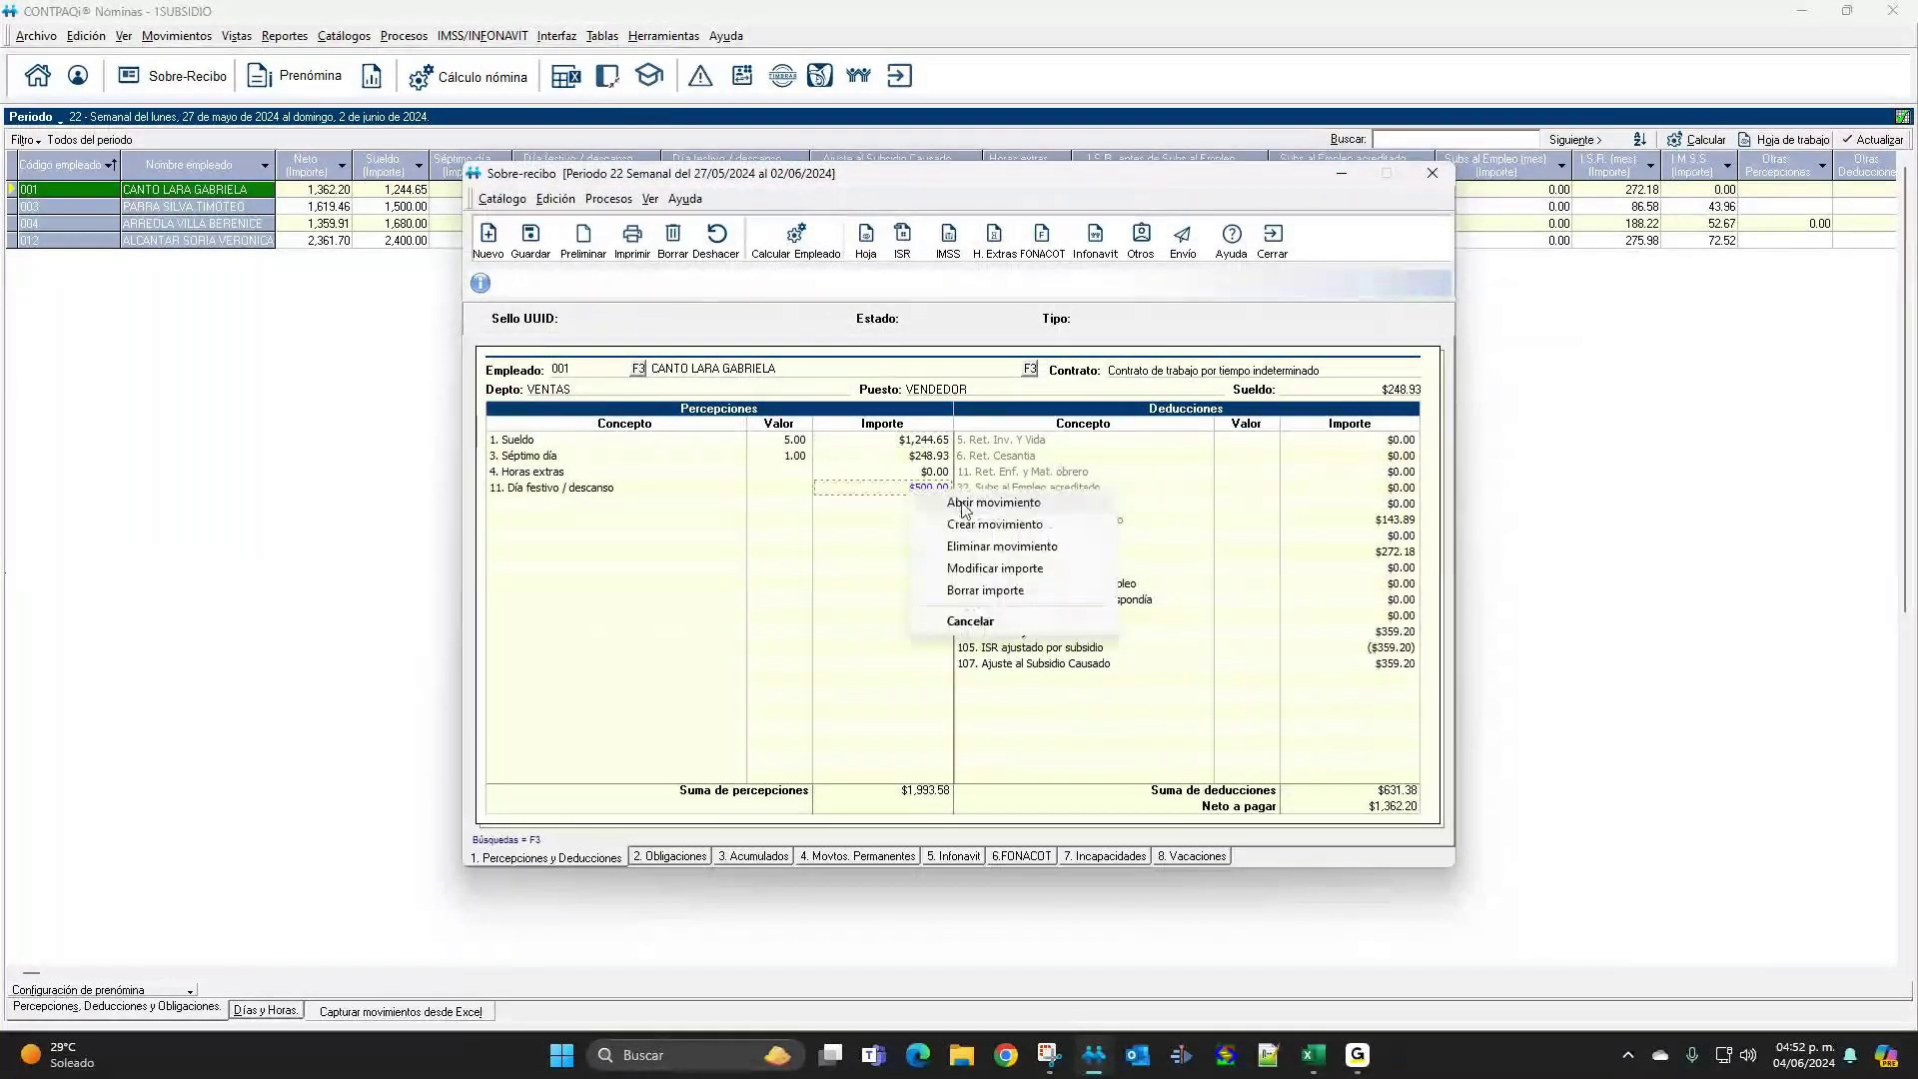
left_click(1059, 554)
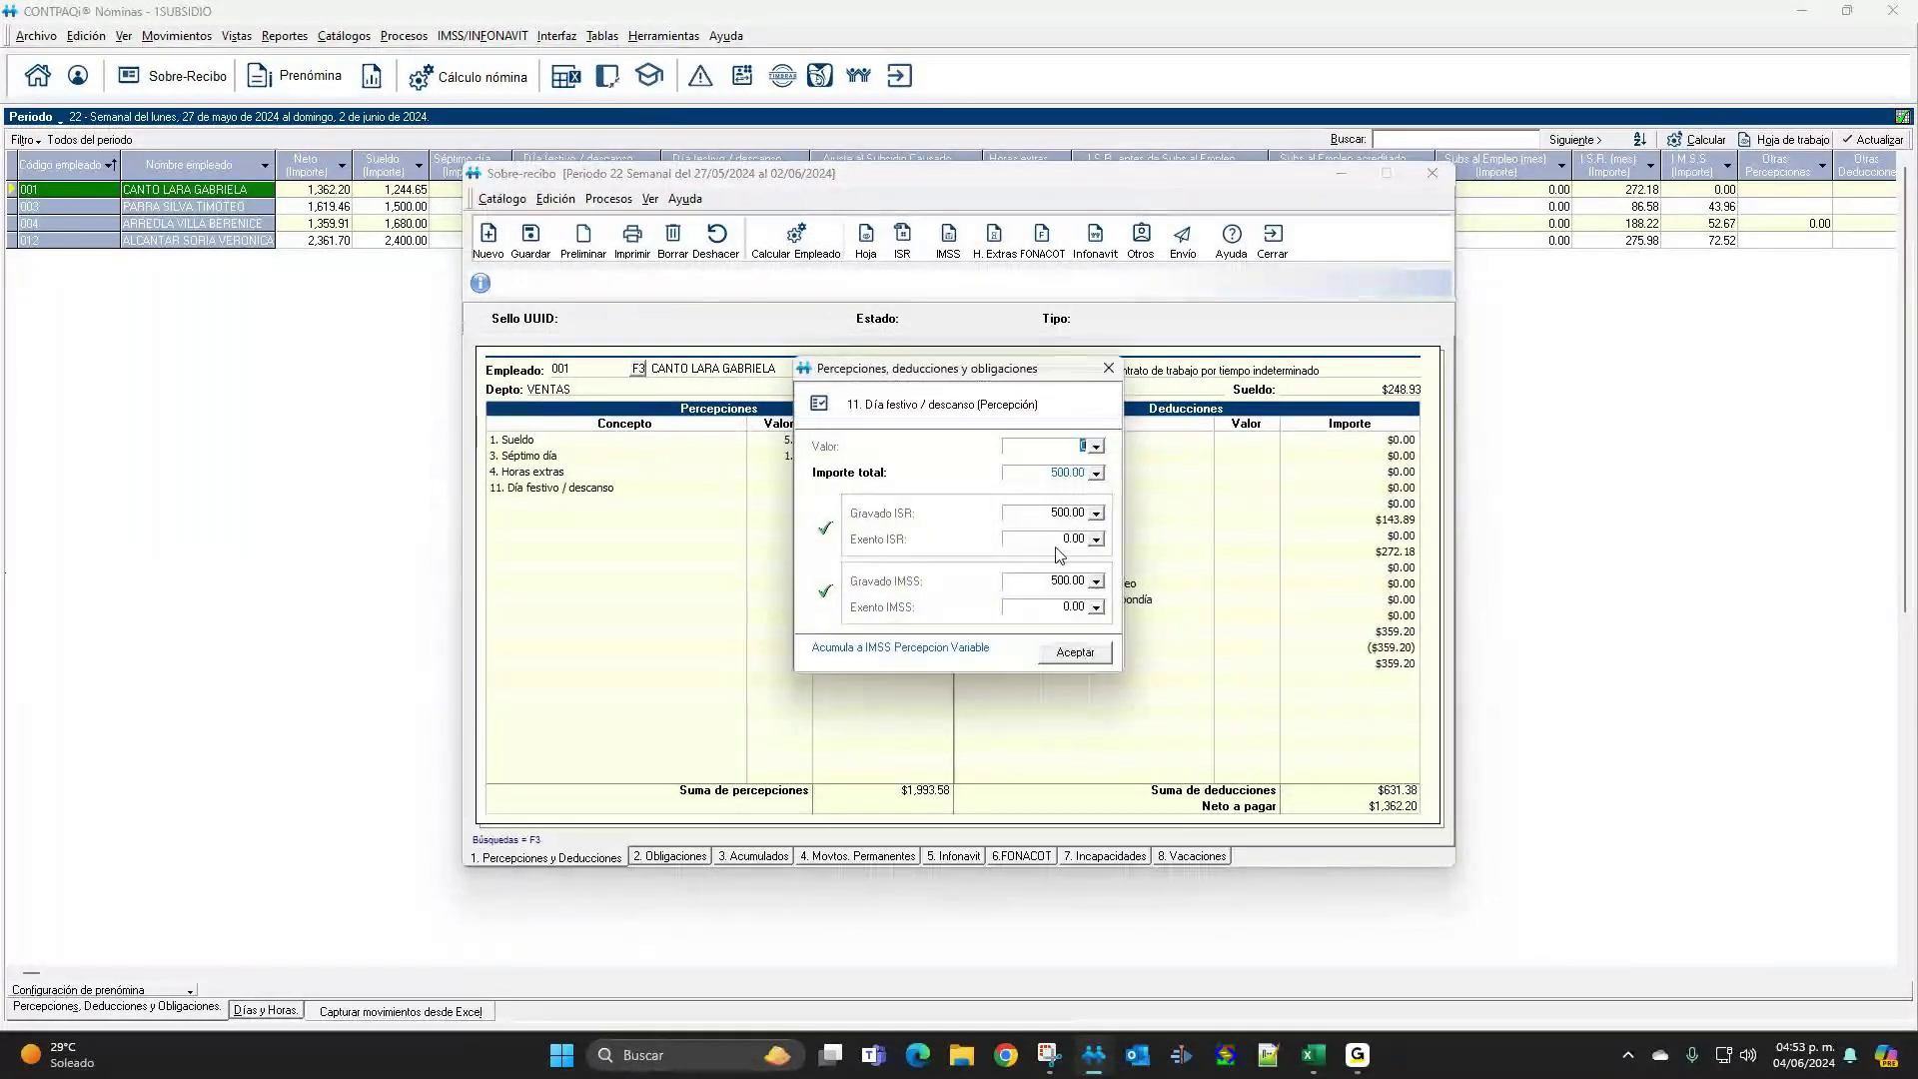
left_click(1108, 369)
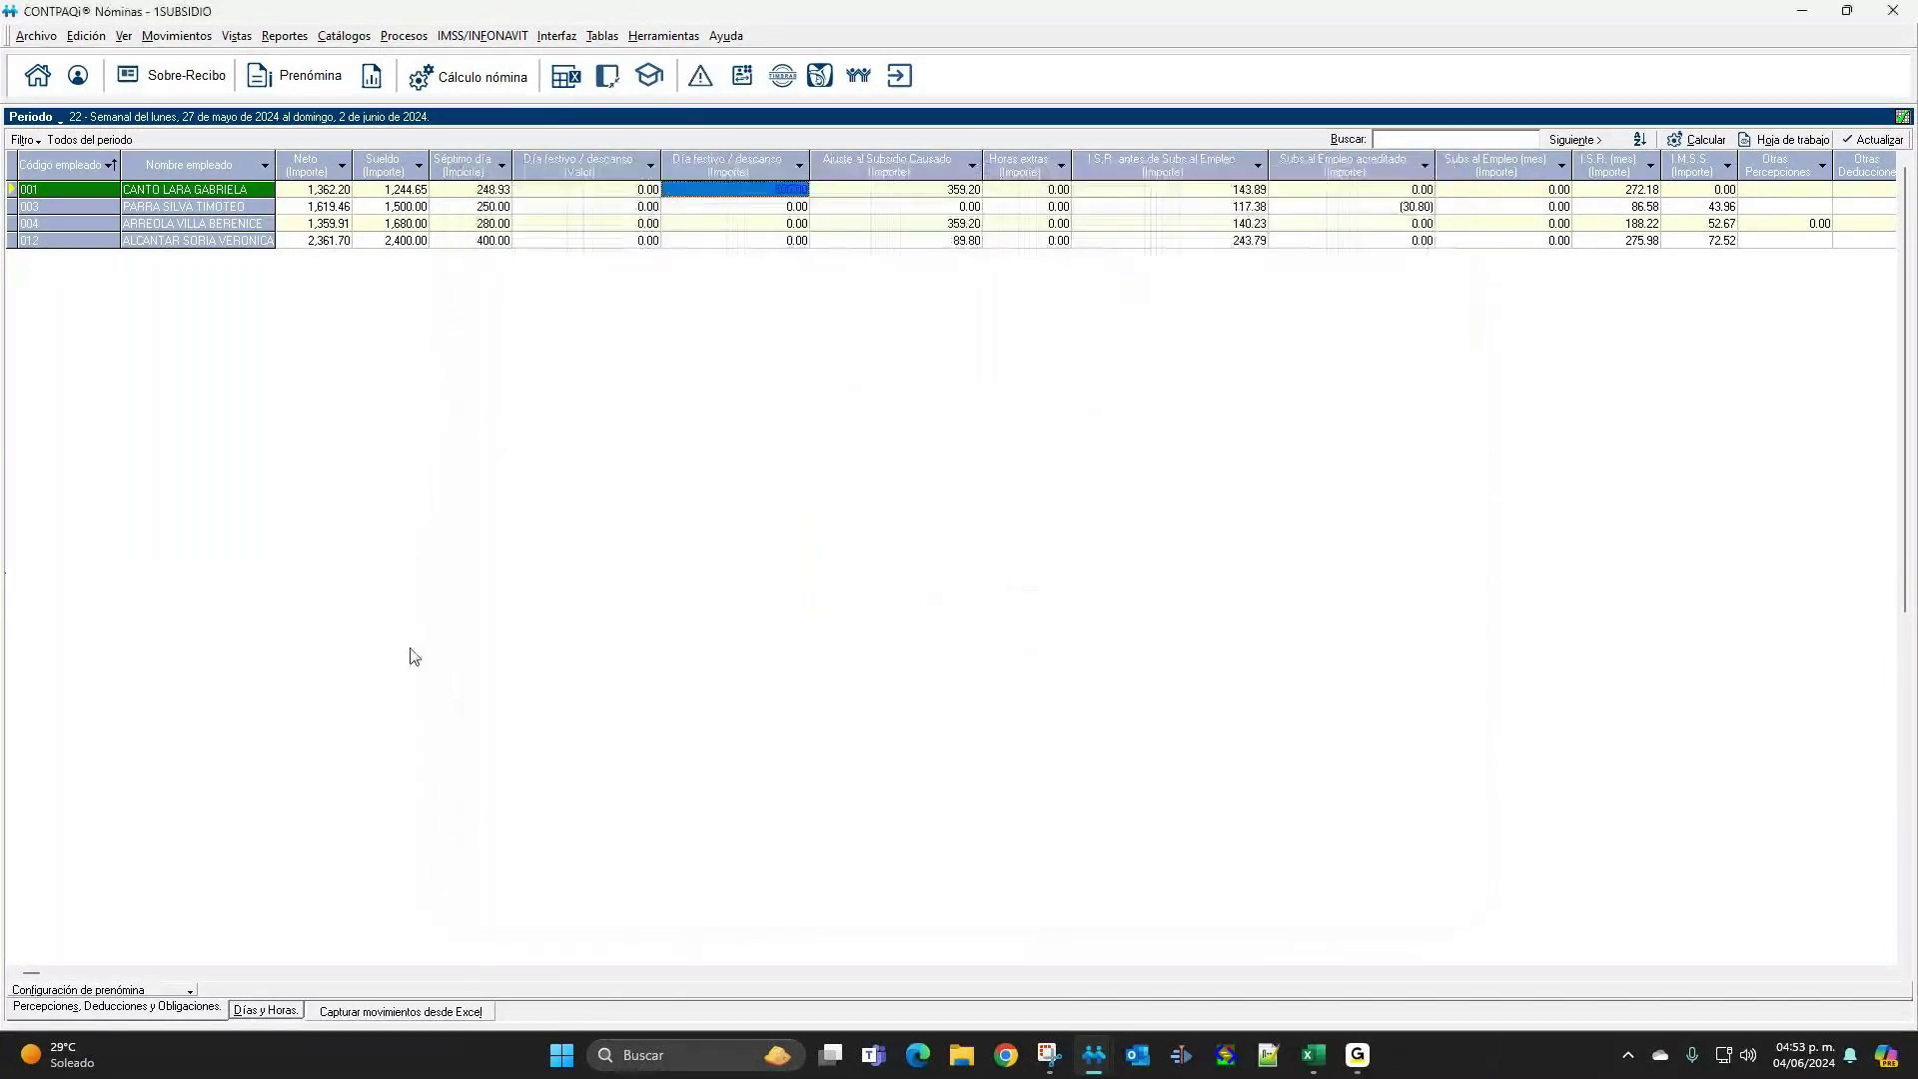
Enter the incident 1DFT for the first employee on 28/05/2024 in the days and hours capture.
left_click(266, 1009)
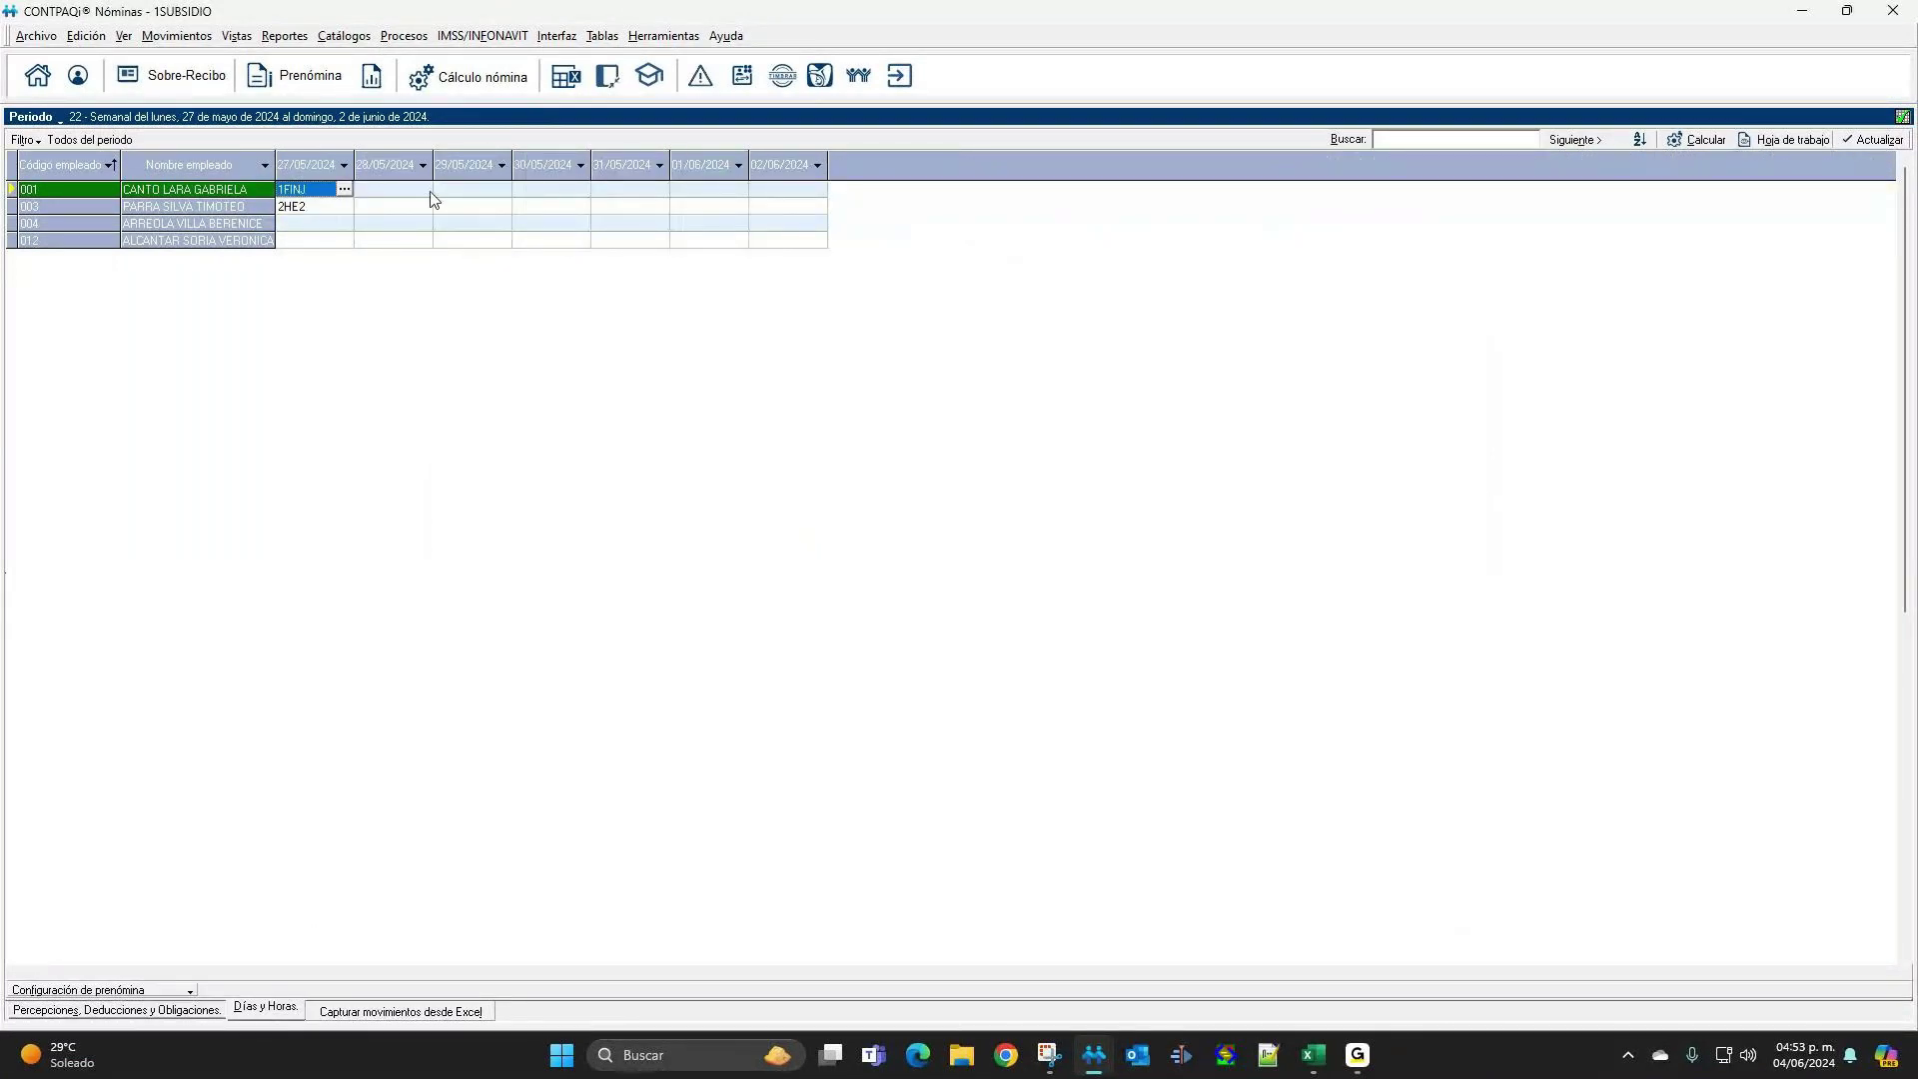
left_click(430, 192)
type("1DFT")
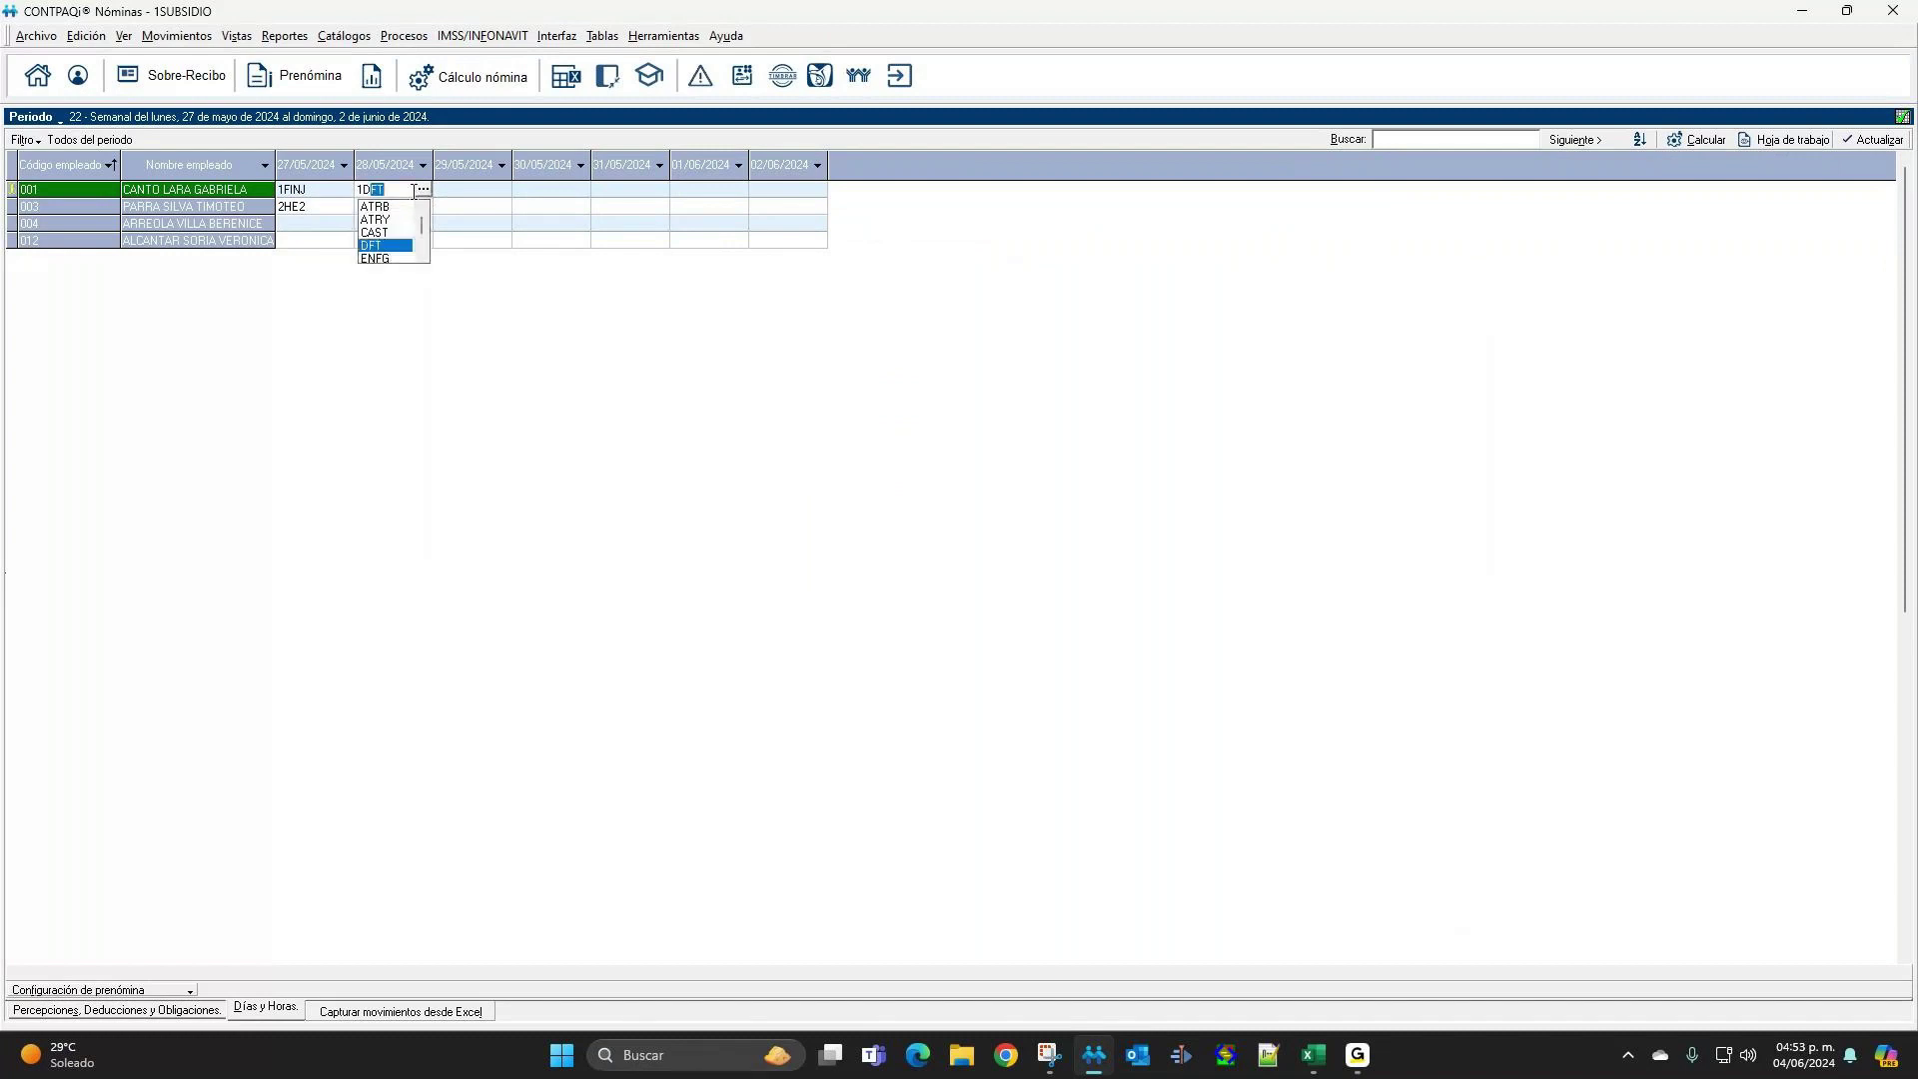
key("Return")
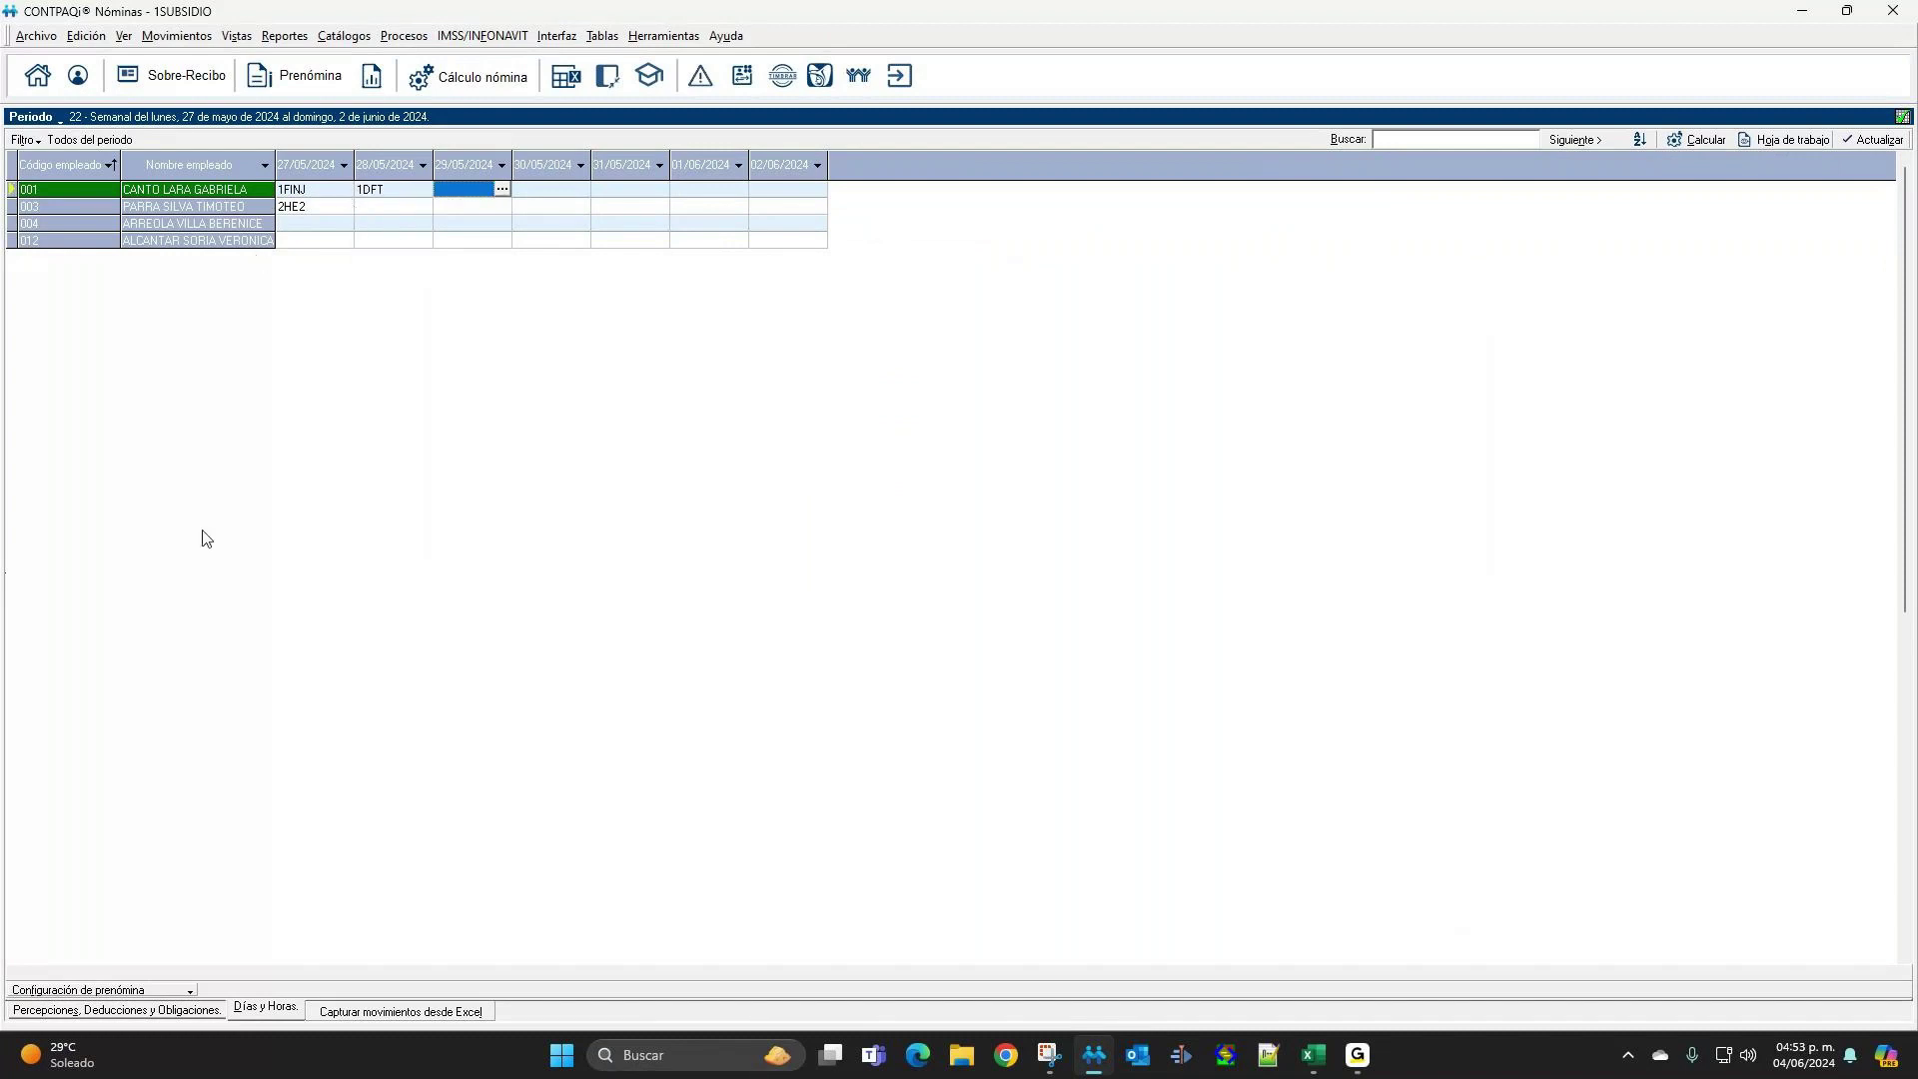
Delete the manual Día festivo / descanso amount in the first employee's sobre-recibo and recalculate the employee.
left_click(147, 88)
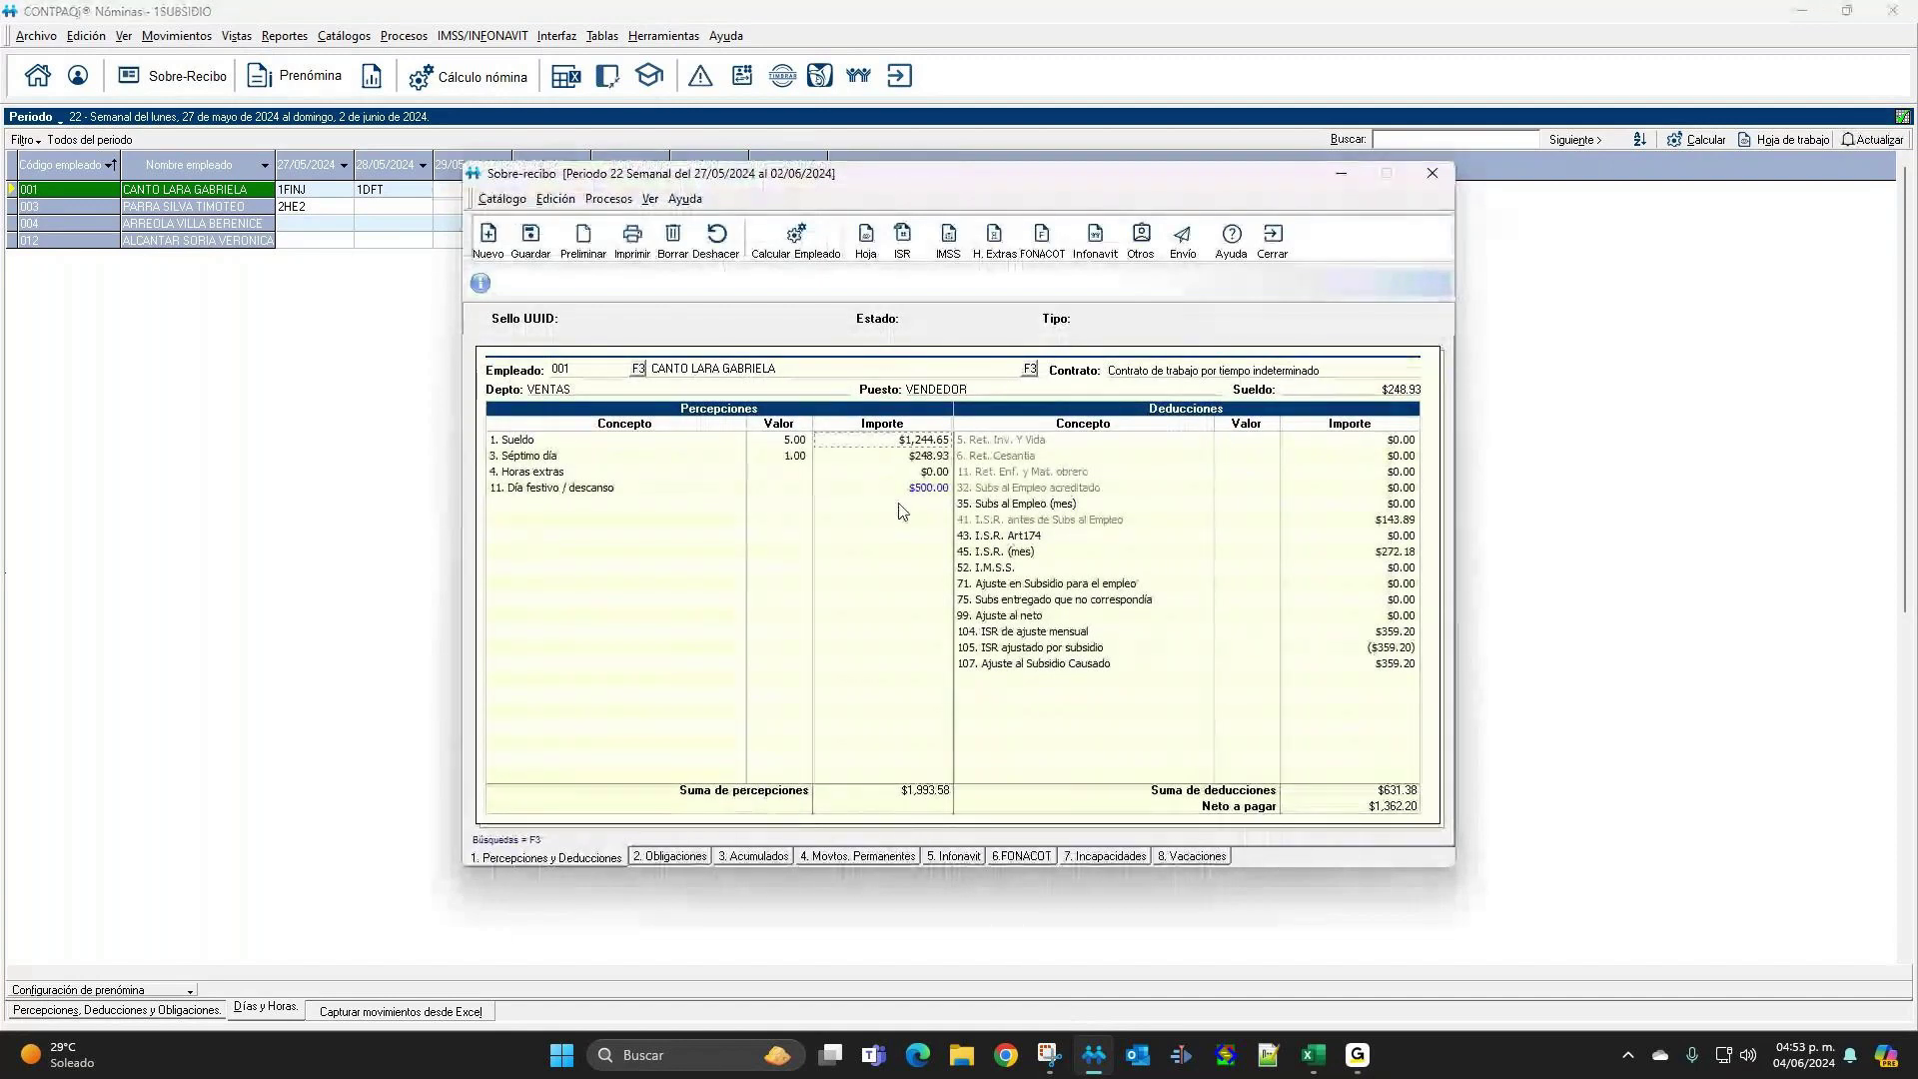
key("Down")
key("Down")
key("Down")
key("Delete")
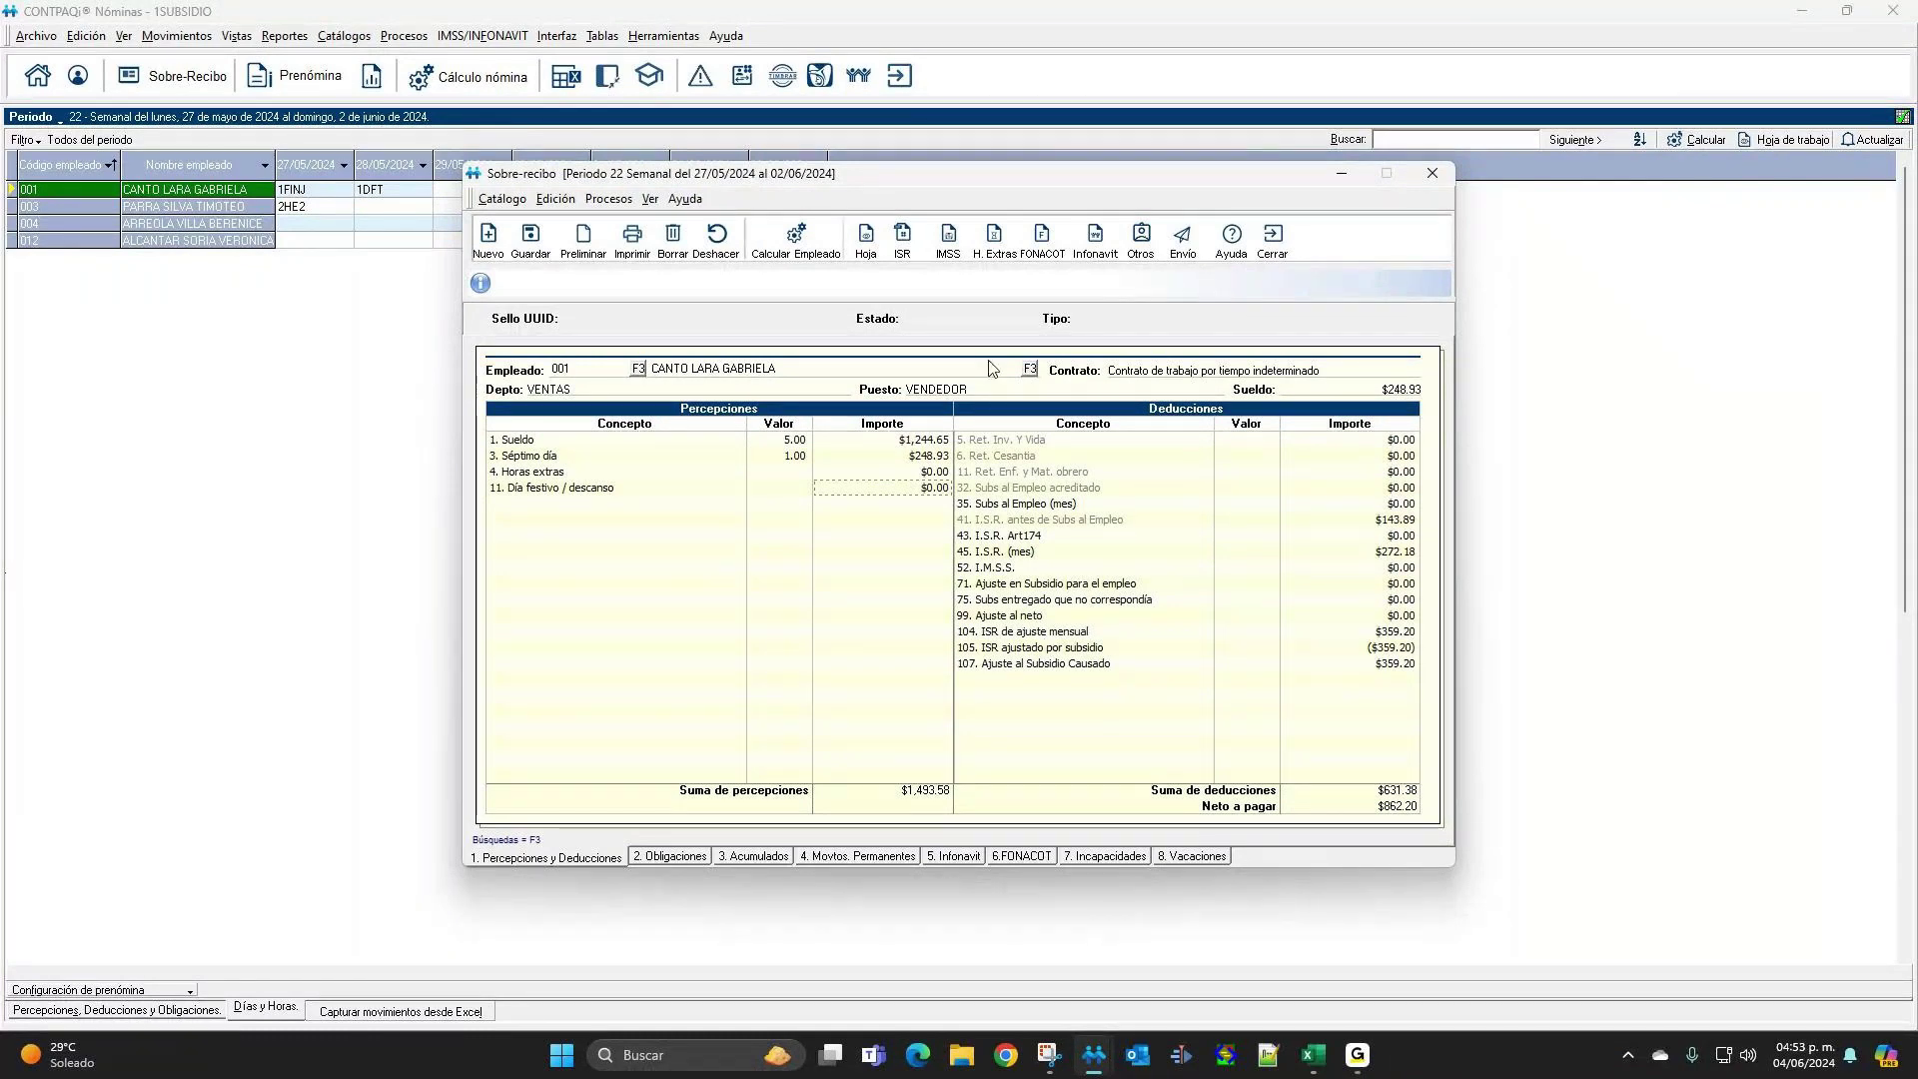
left_click(804, 245)
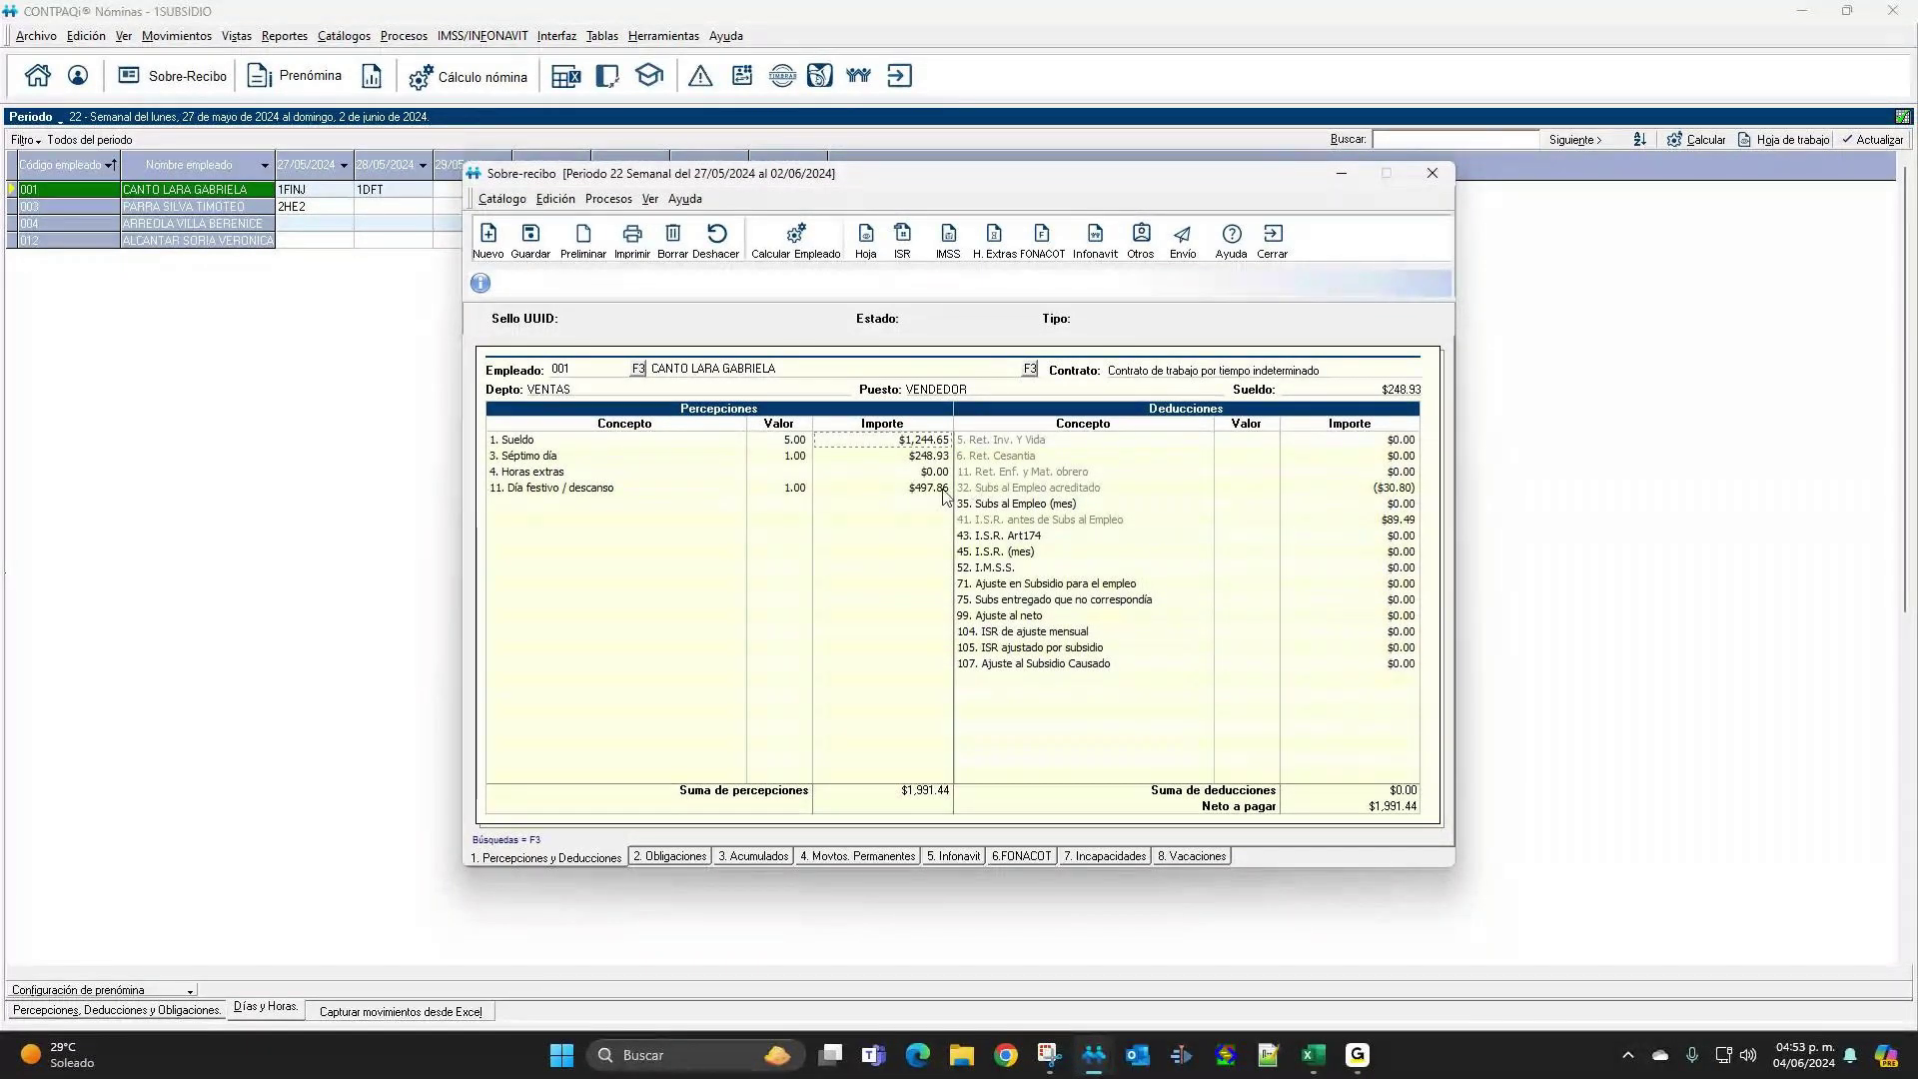
Check the Día festivo / descanso ISR and IMSS breakdown, fix its amount at 497.86 and close the sobre-recibo.
double_click(929, 489)
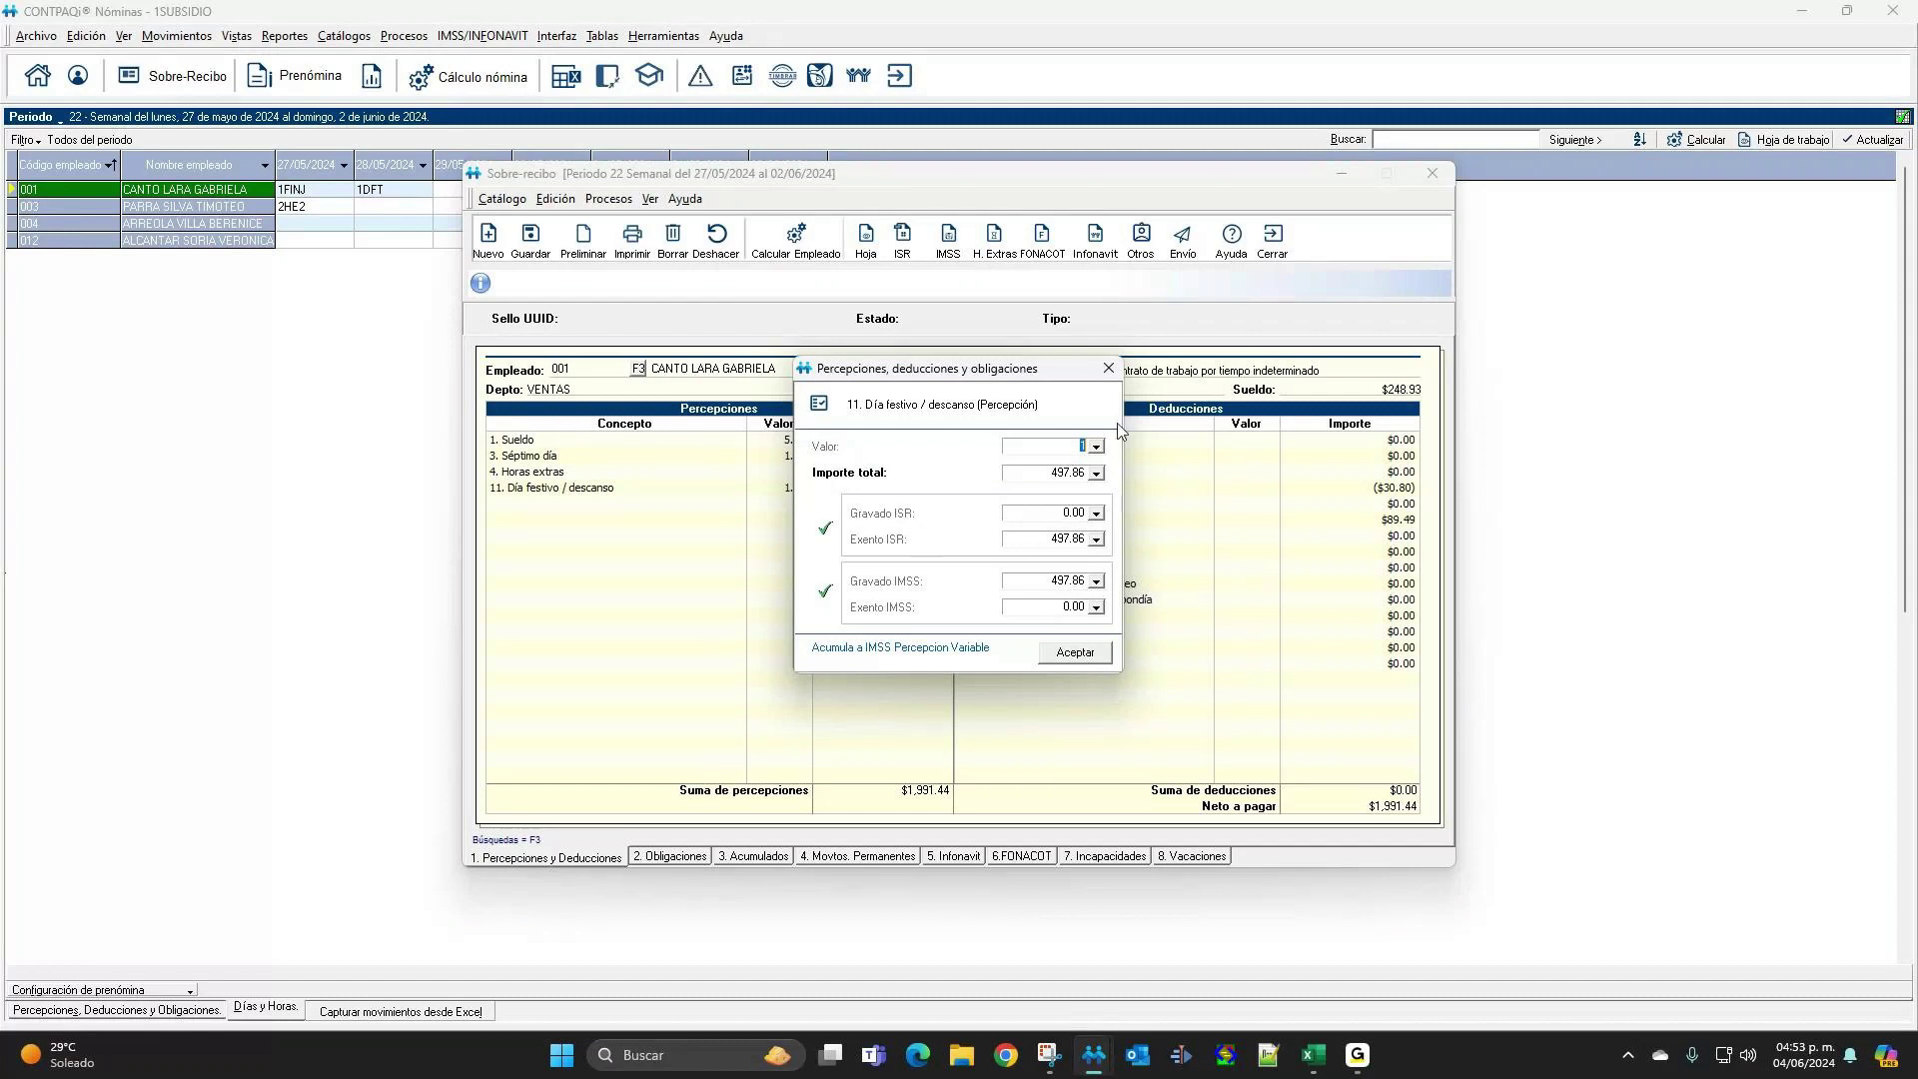
left_click(1108, 369)
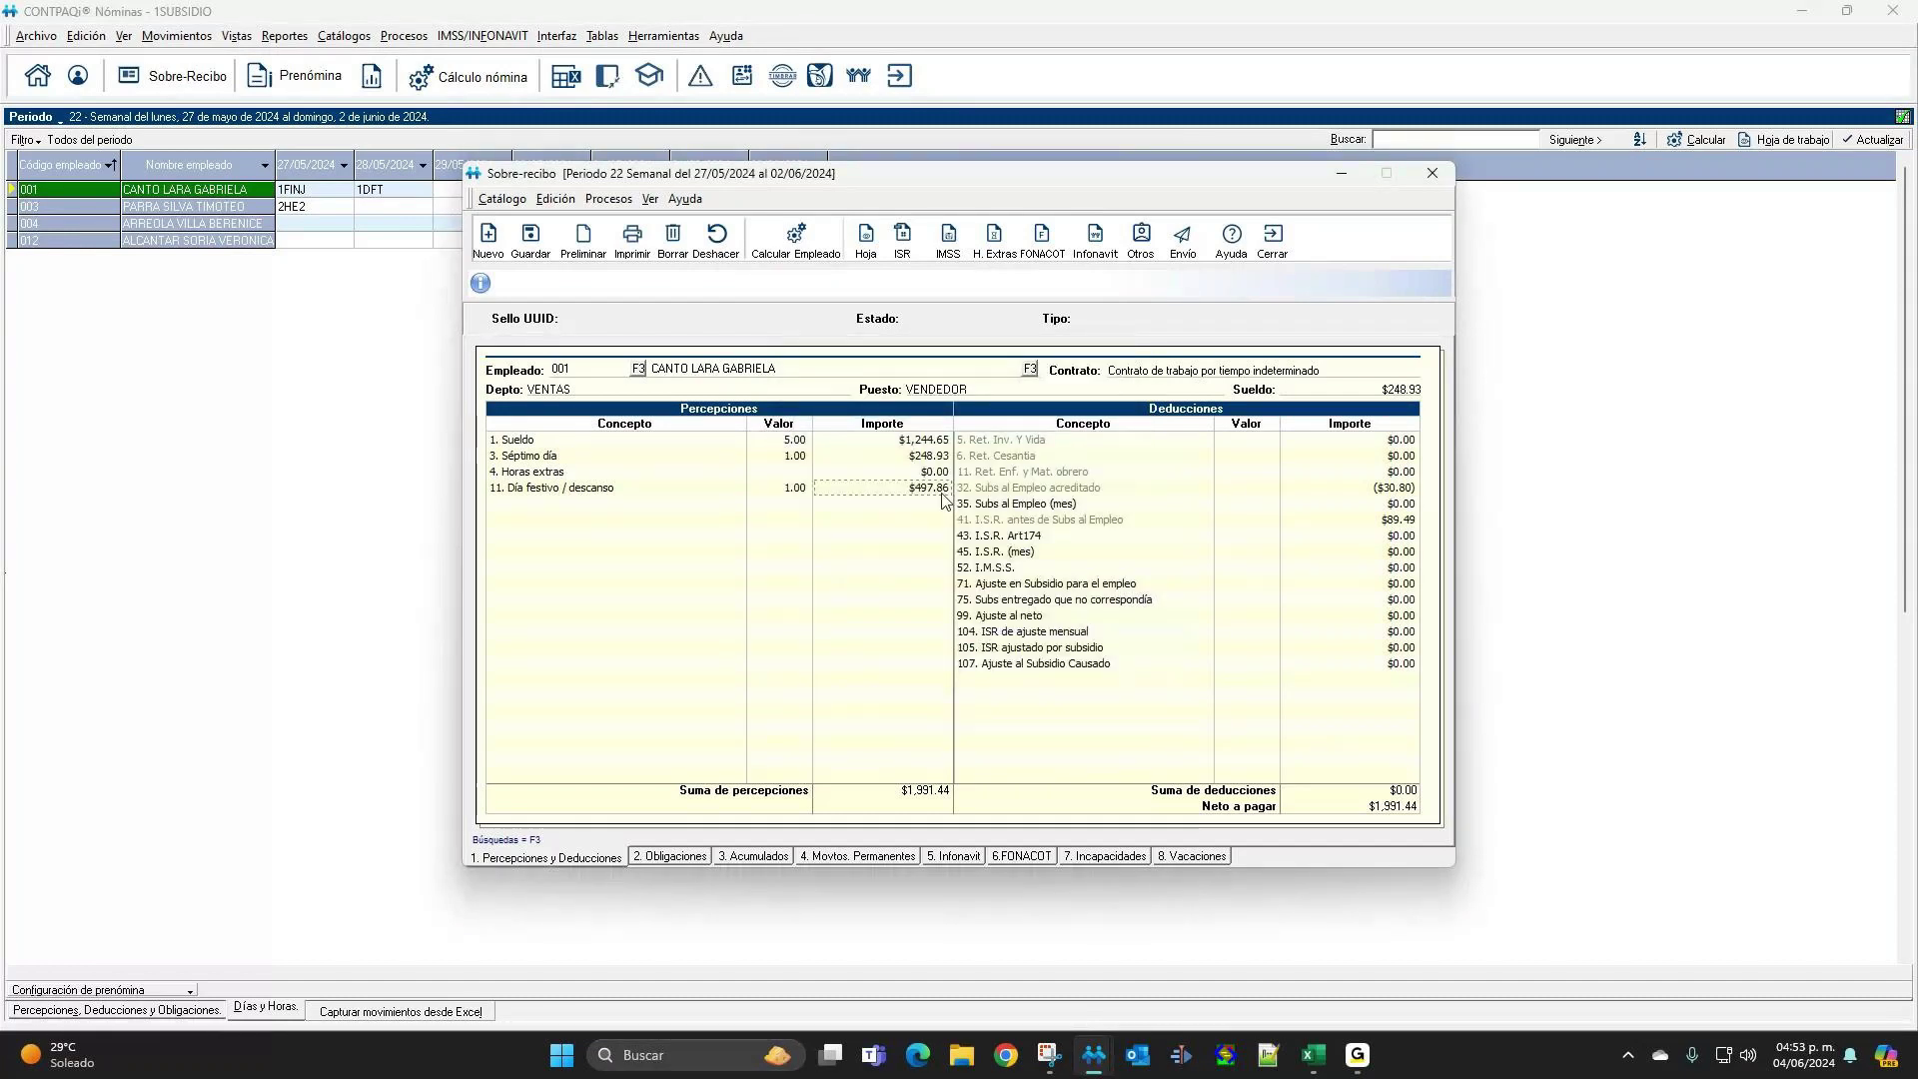
type("497")
left_click(1272, 240)
Delete the first employee's 1DFT incident on 28/05/2024 and recalculate the sobre-recibo after checking the Día festivo / descanso breakdown.
left_click(403, 192)
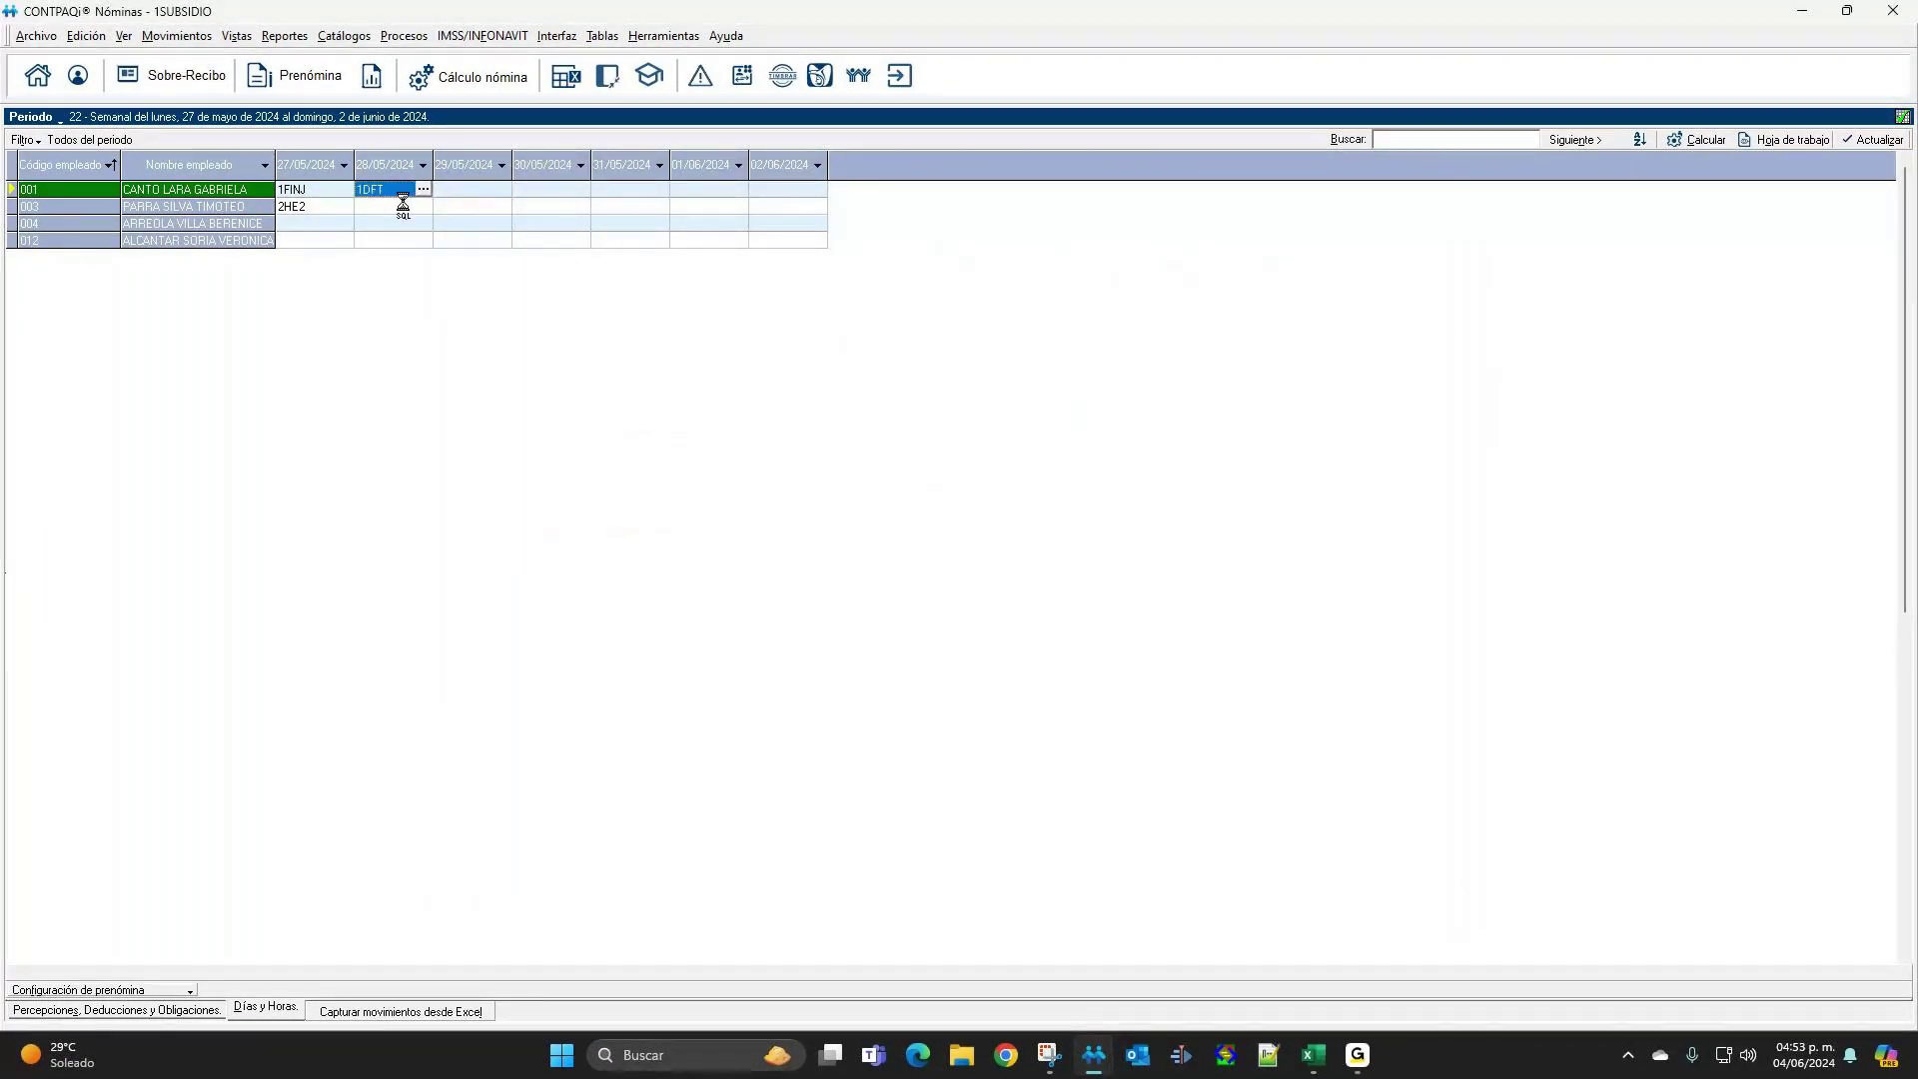
key("Delete")
left_click(914, 597)
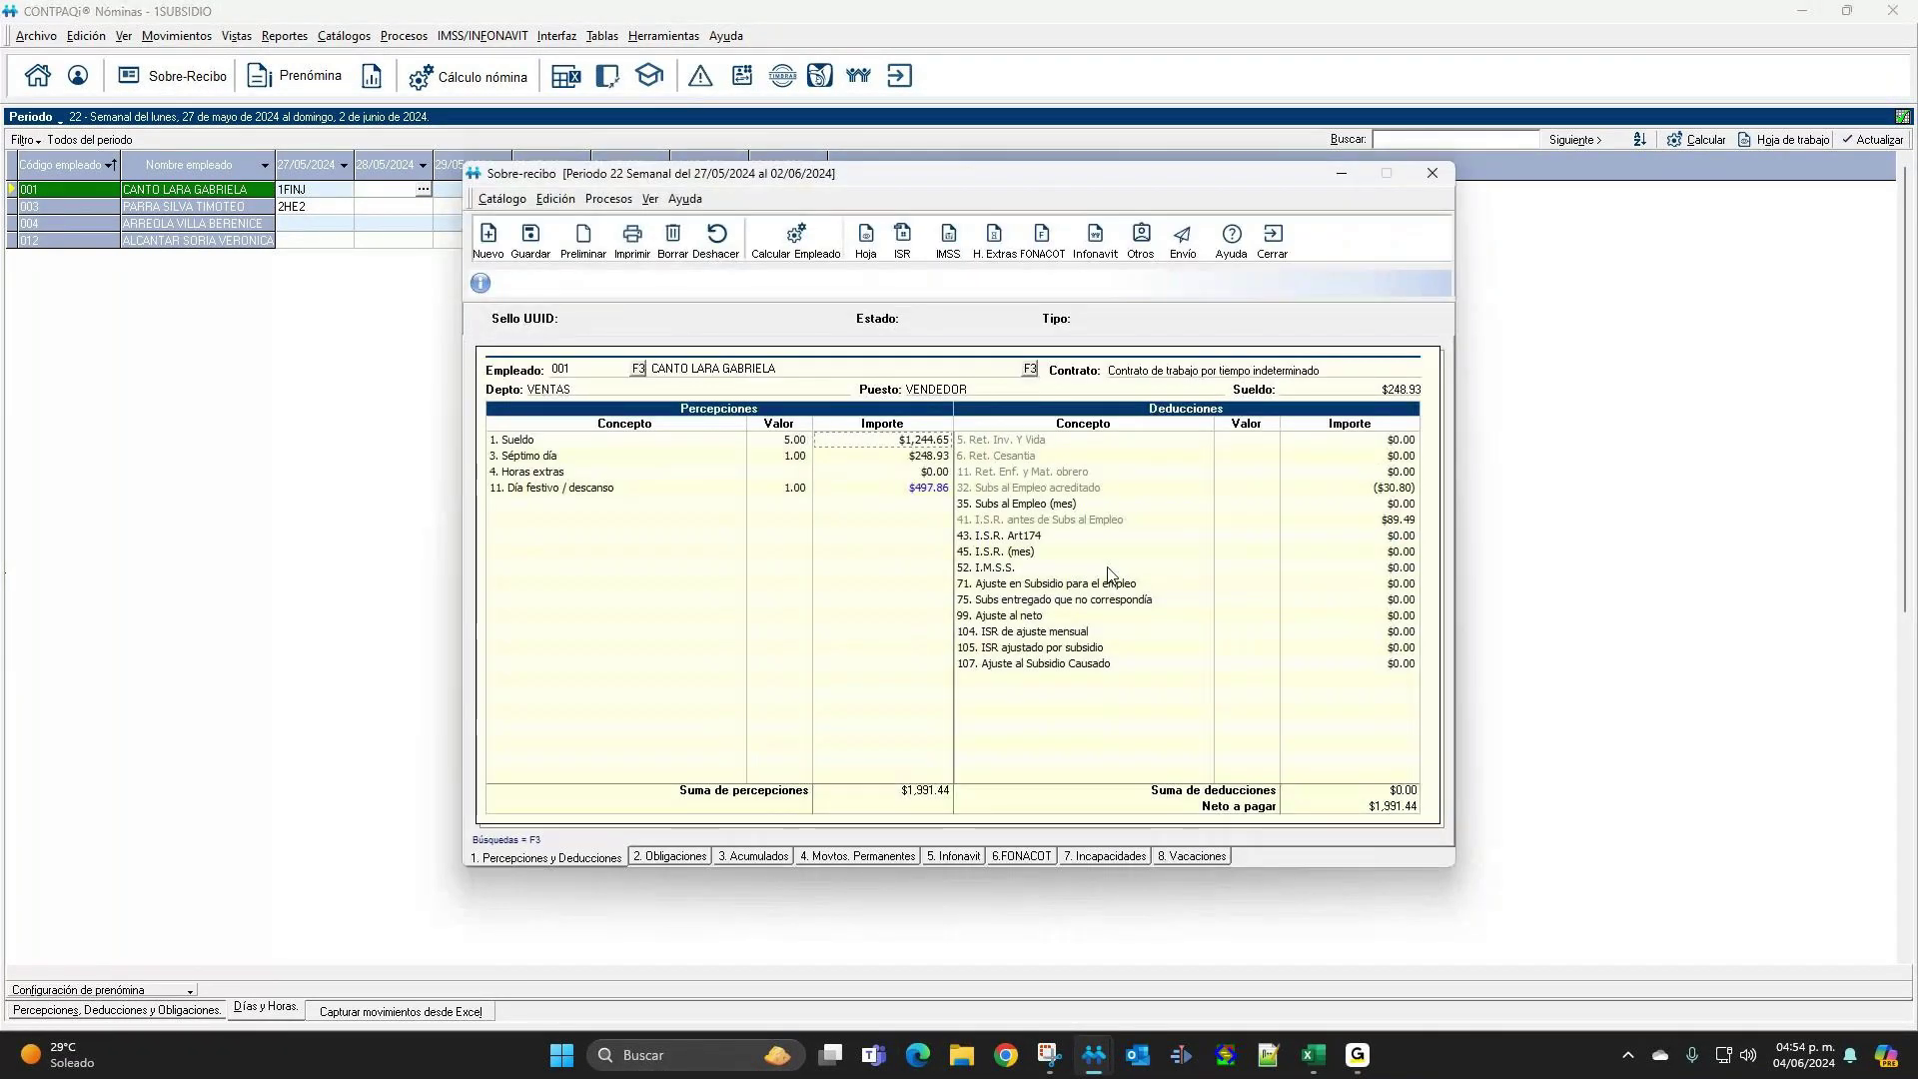
double_click(931, 489)
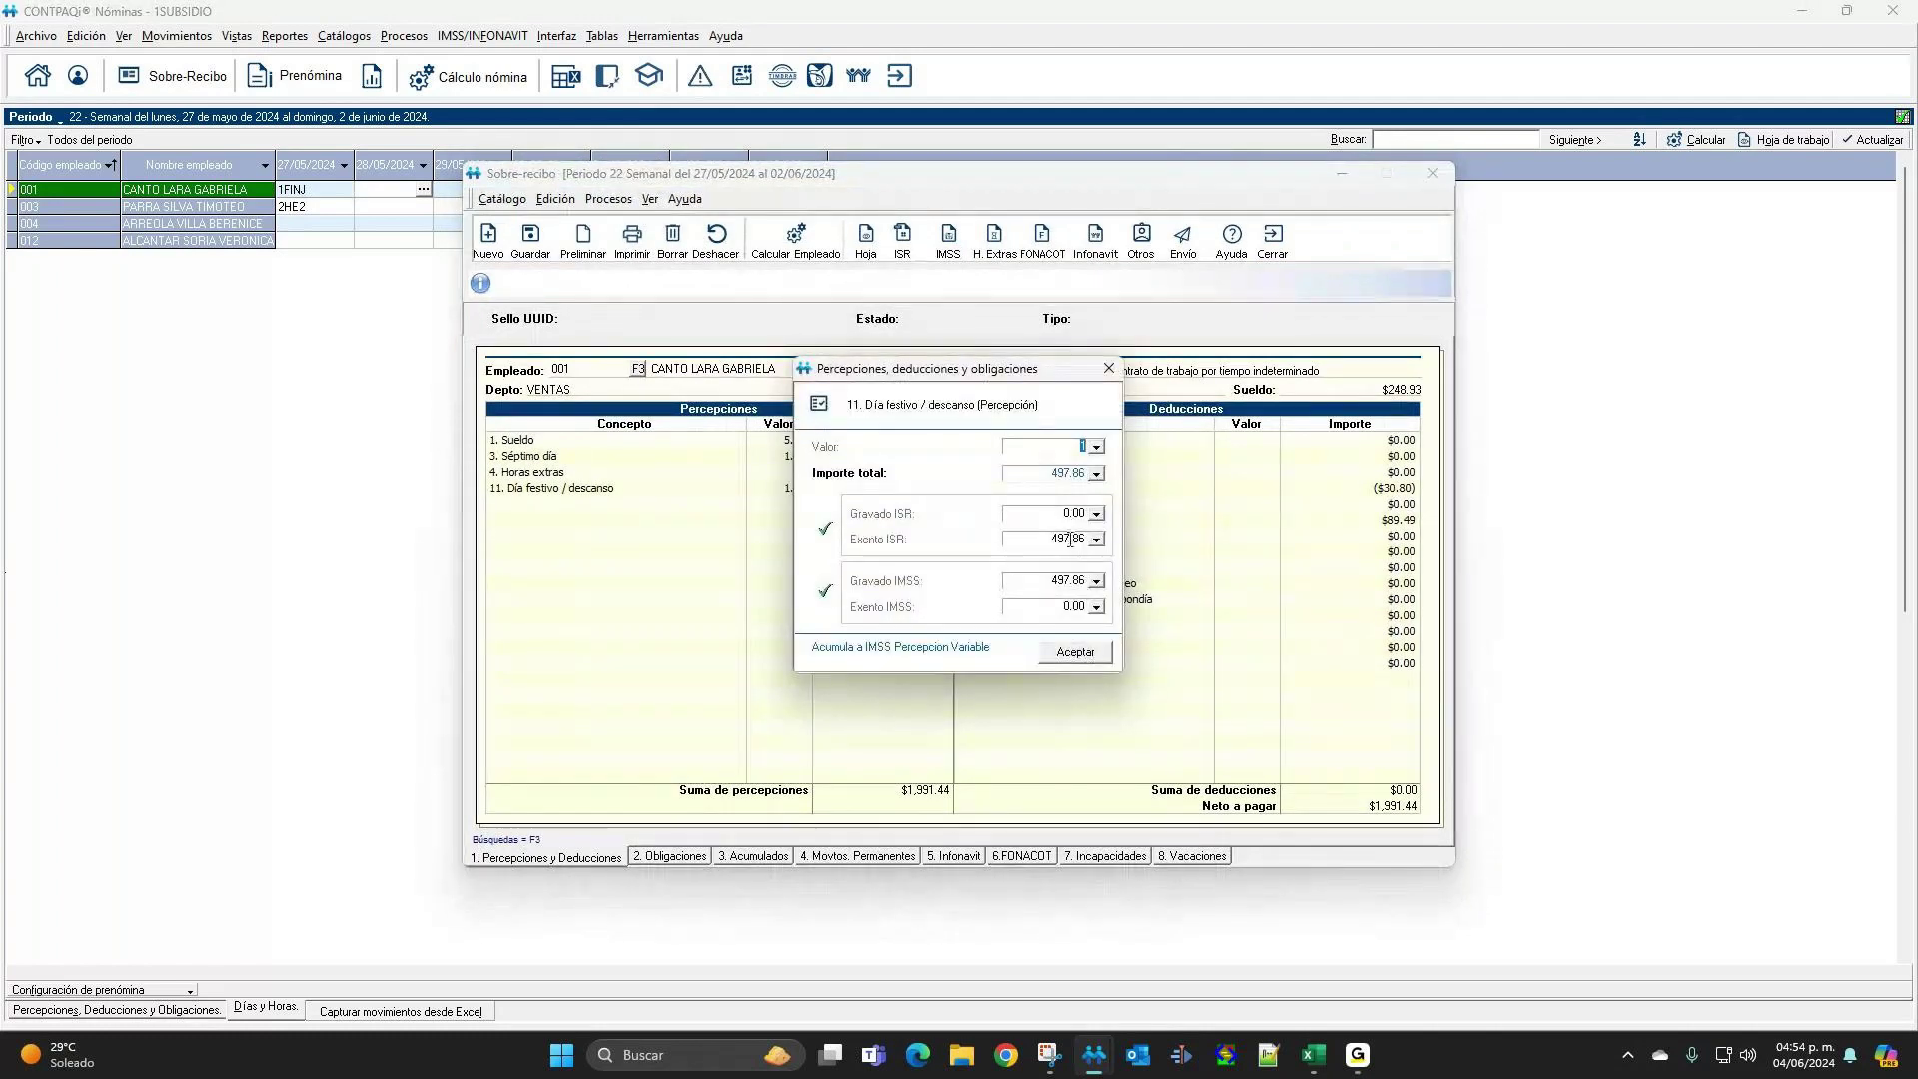
key("Return")
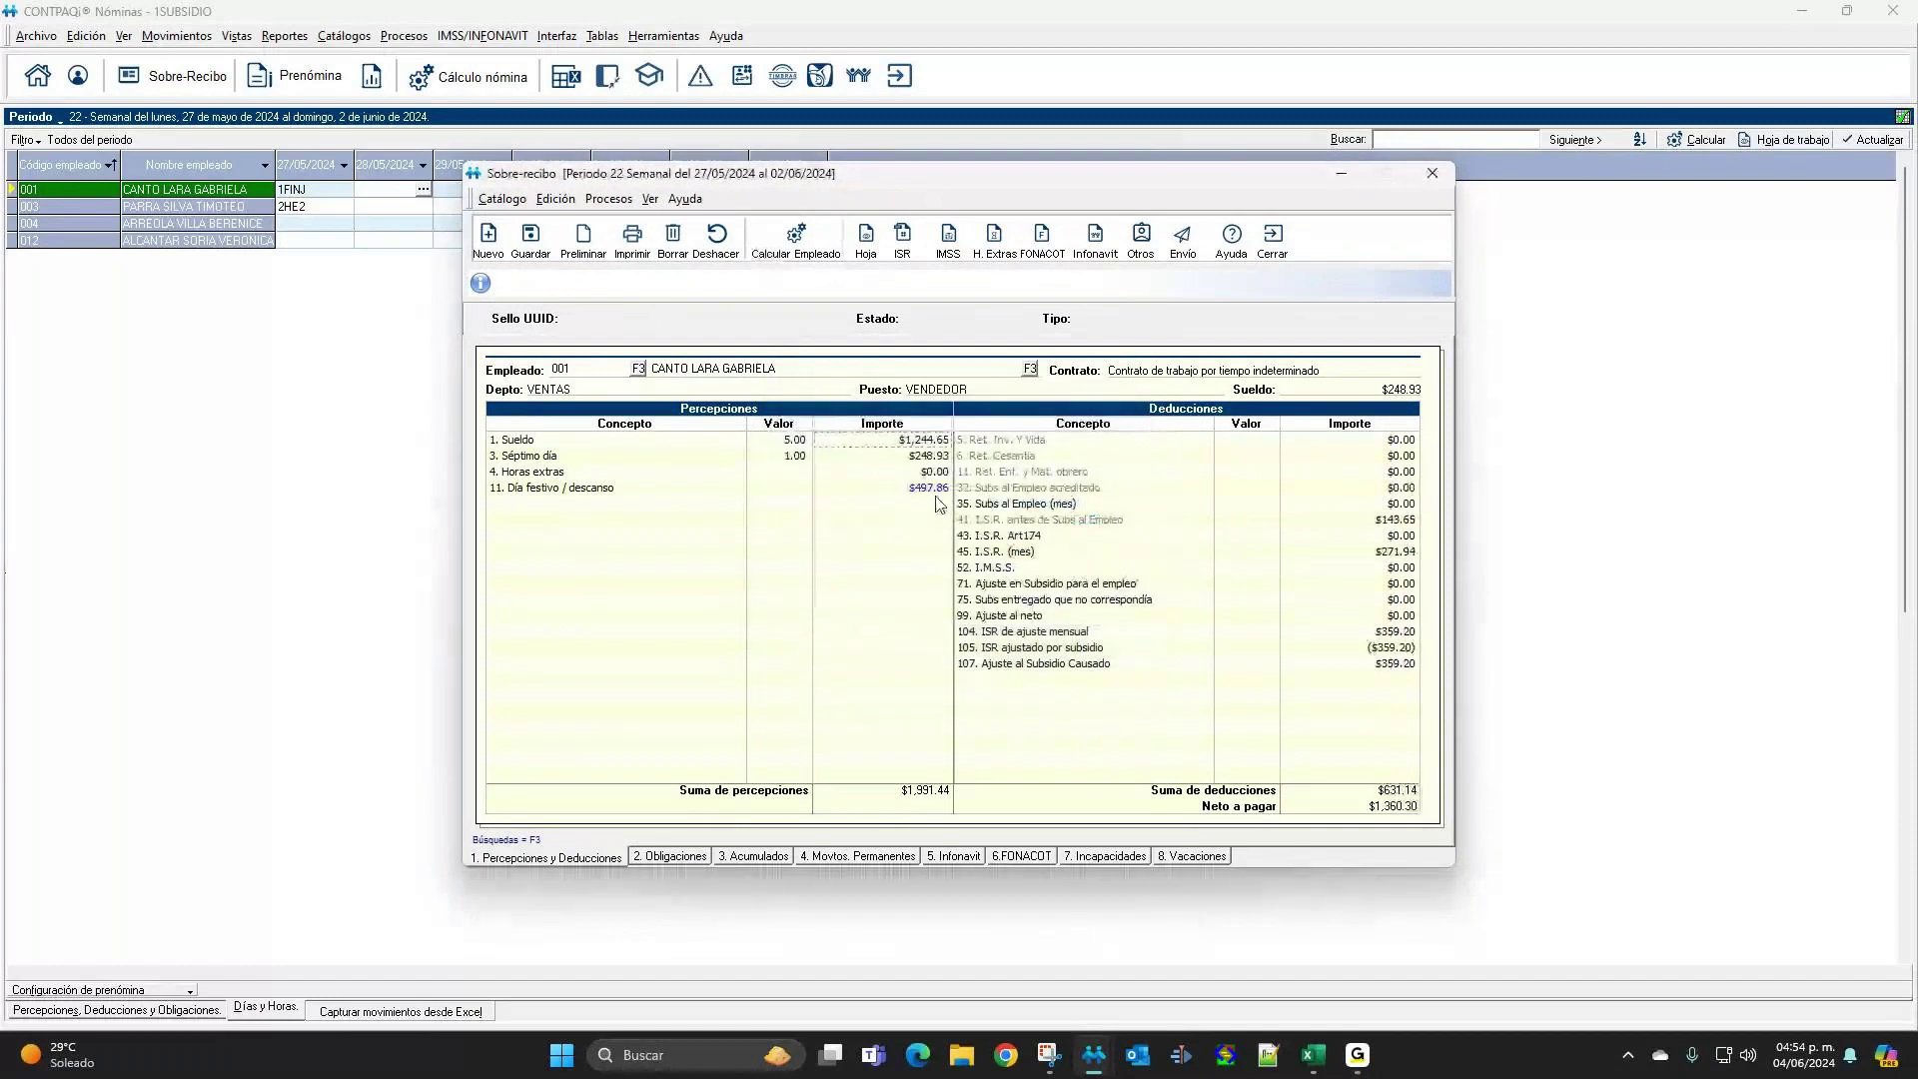
Review the recalculated Día festivo / descanso taxable and exempt portions and the first employee's obligations, and close the sobre-recibo.
double_click(934, 489)
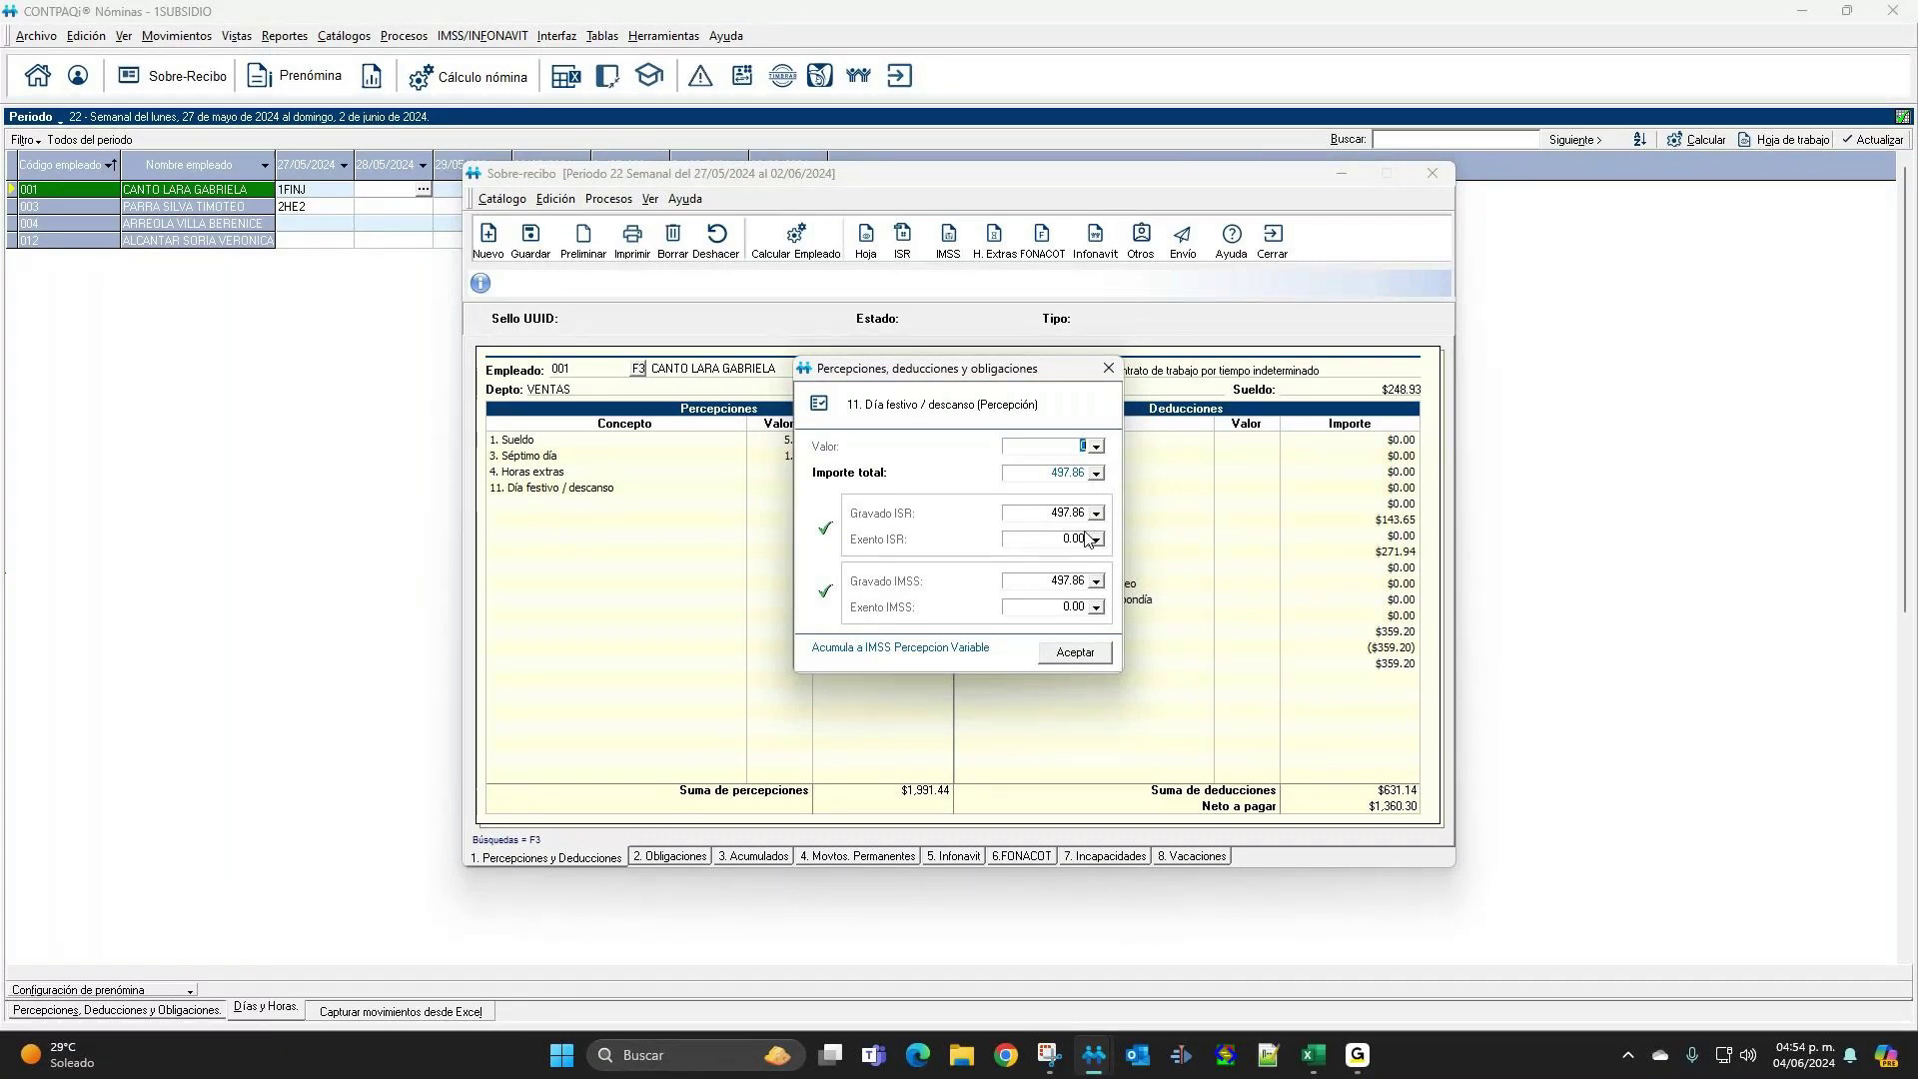
left_click(1108, 368)
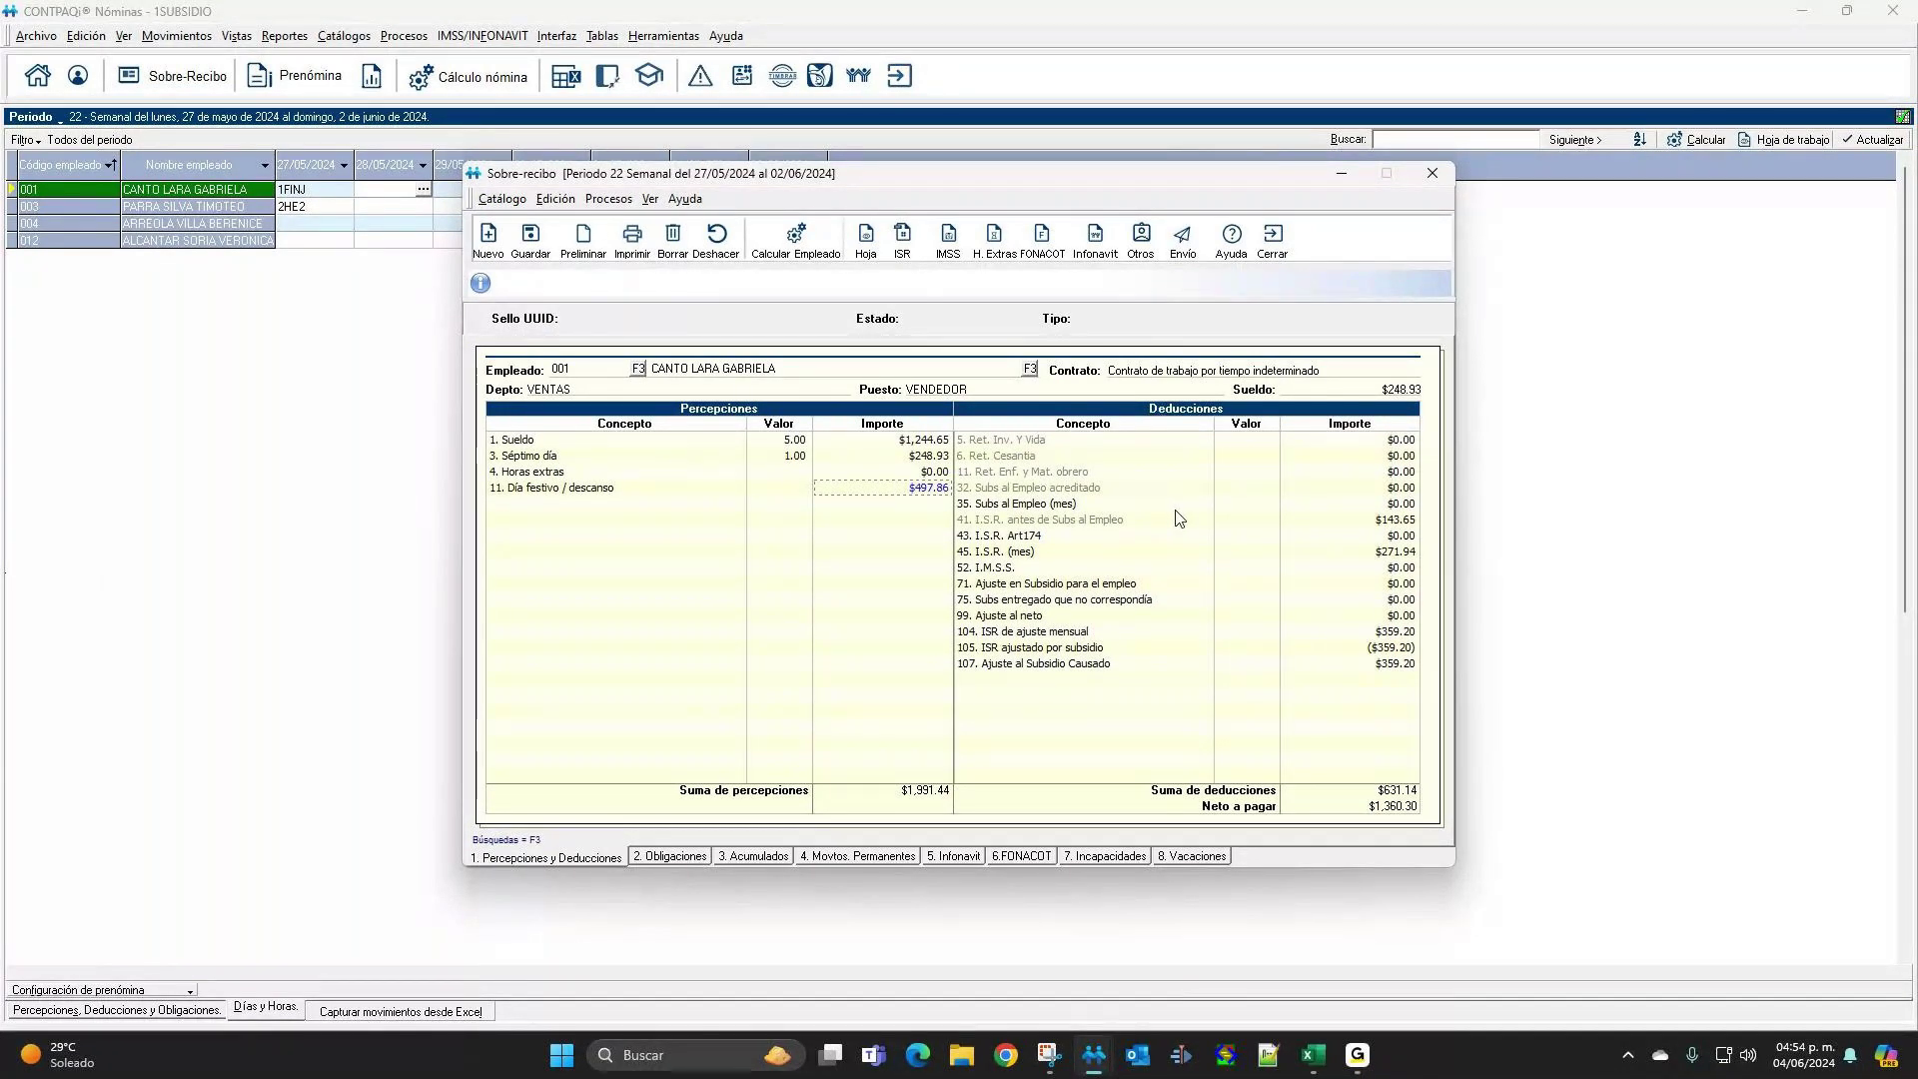
left_click(670, 856)
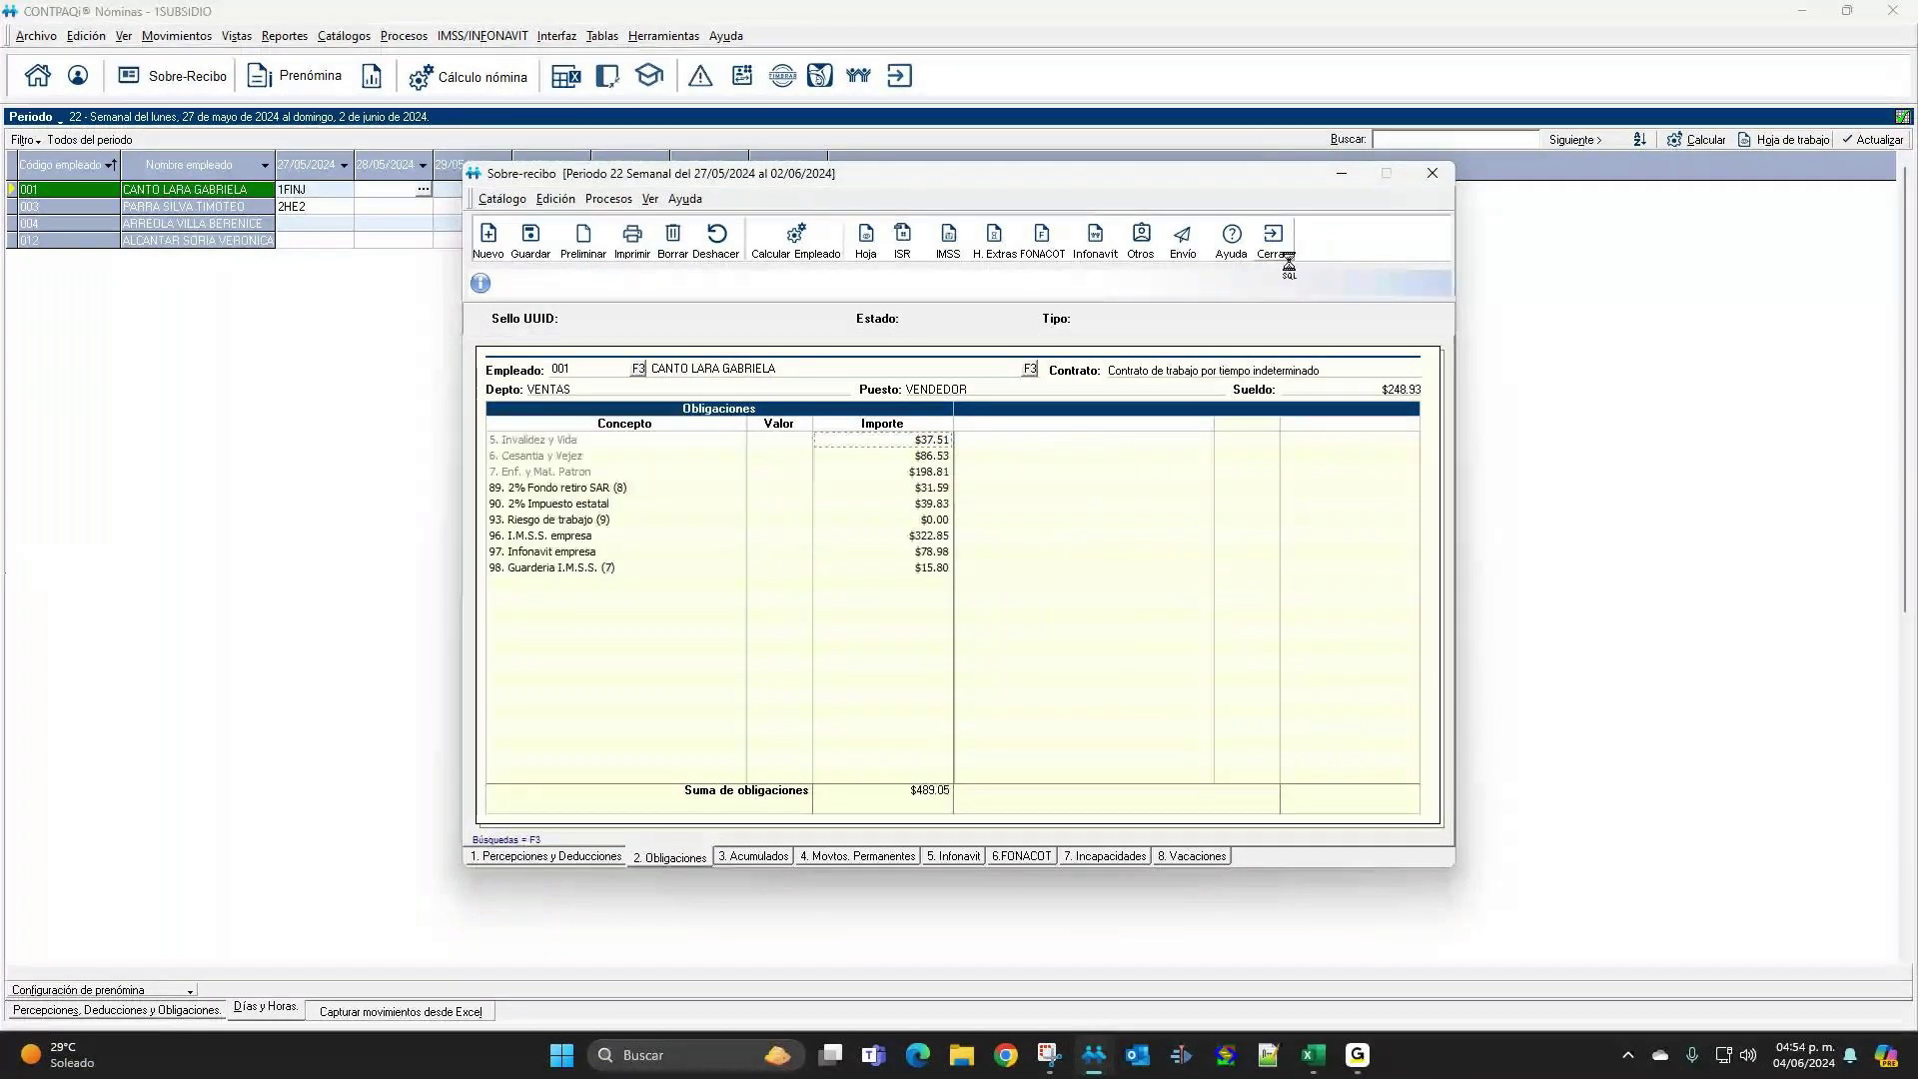
key("Escape")
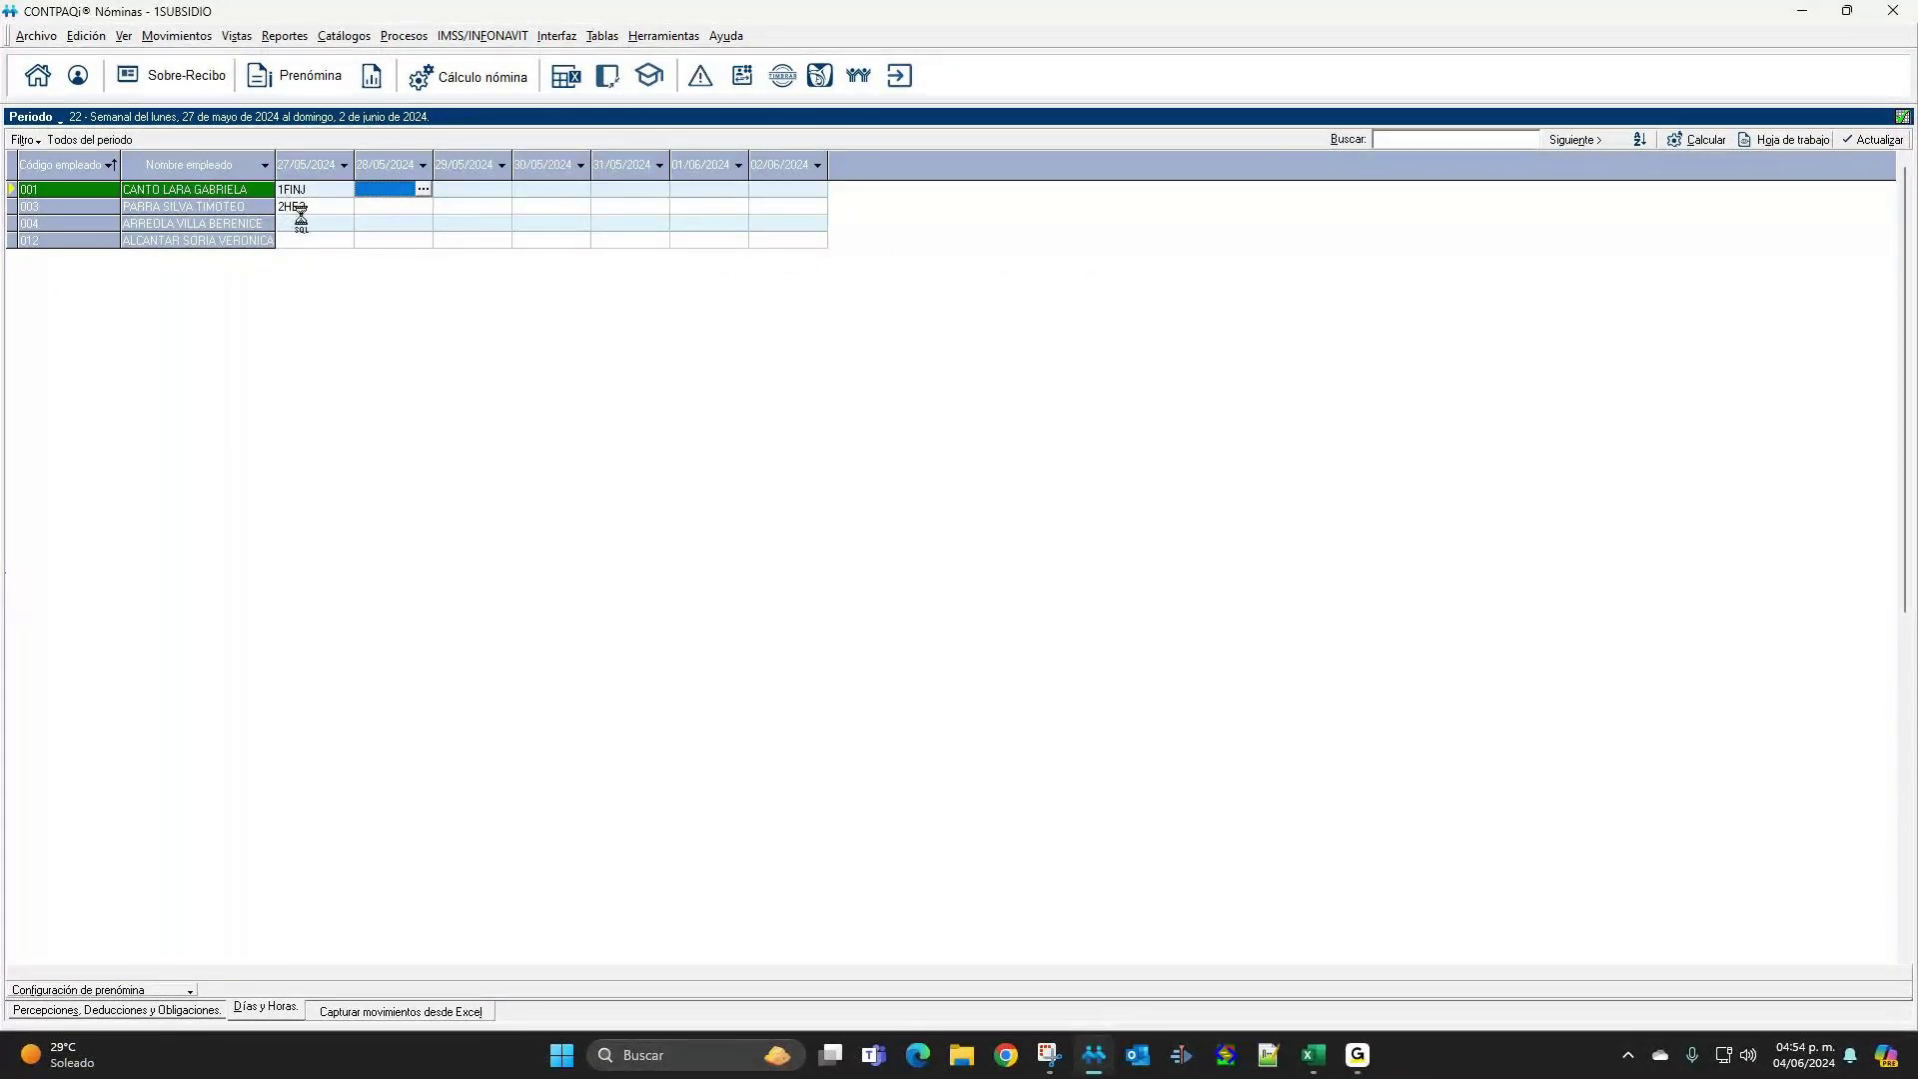
Calculate the sobre-recibo of the employee with the 2HE2 incident and review the ISR and IMSS breakdown of Horas extras.
left_click(292, 206)
left_click(184, 76)
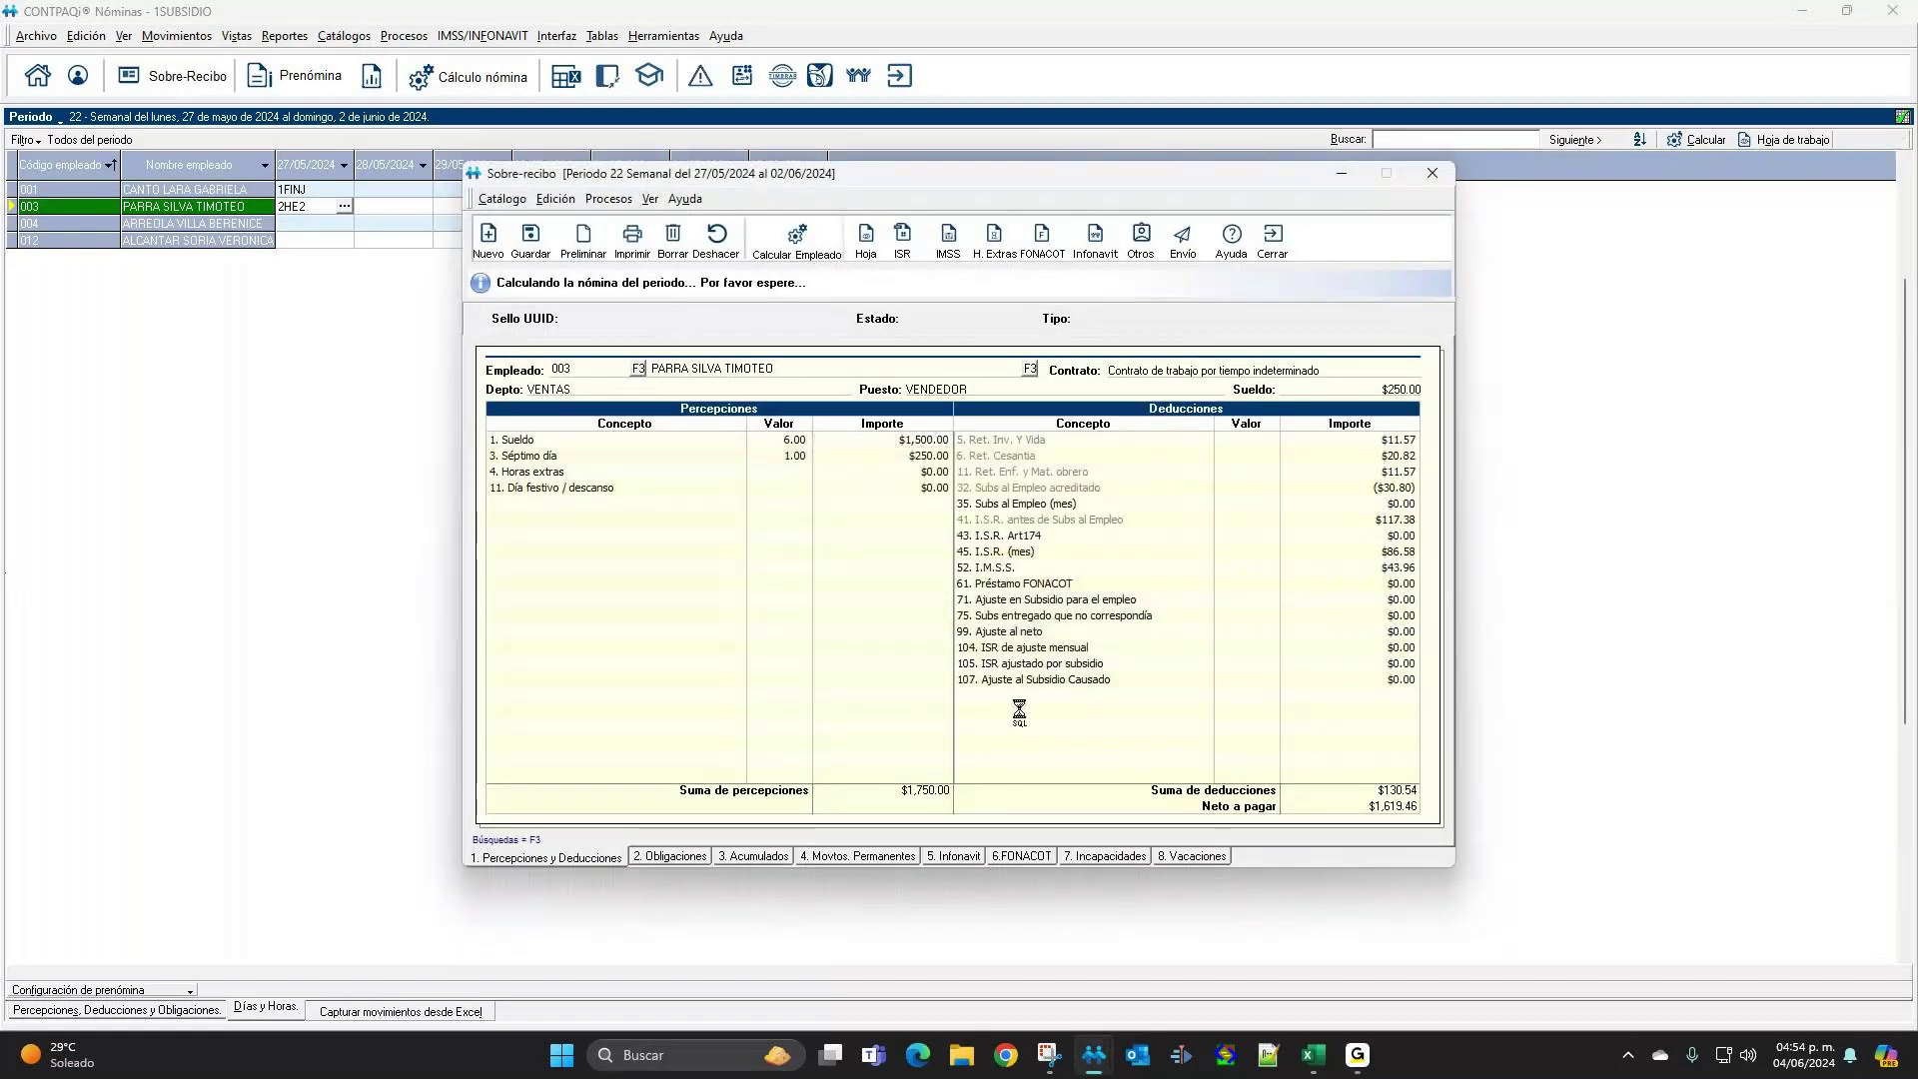
left_click(991, 484)
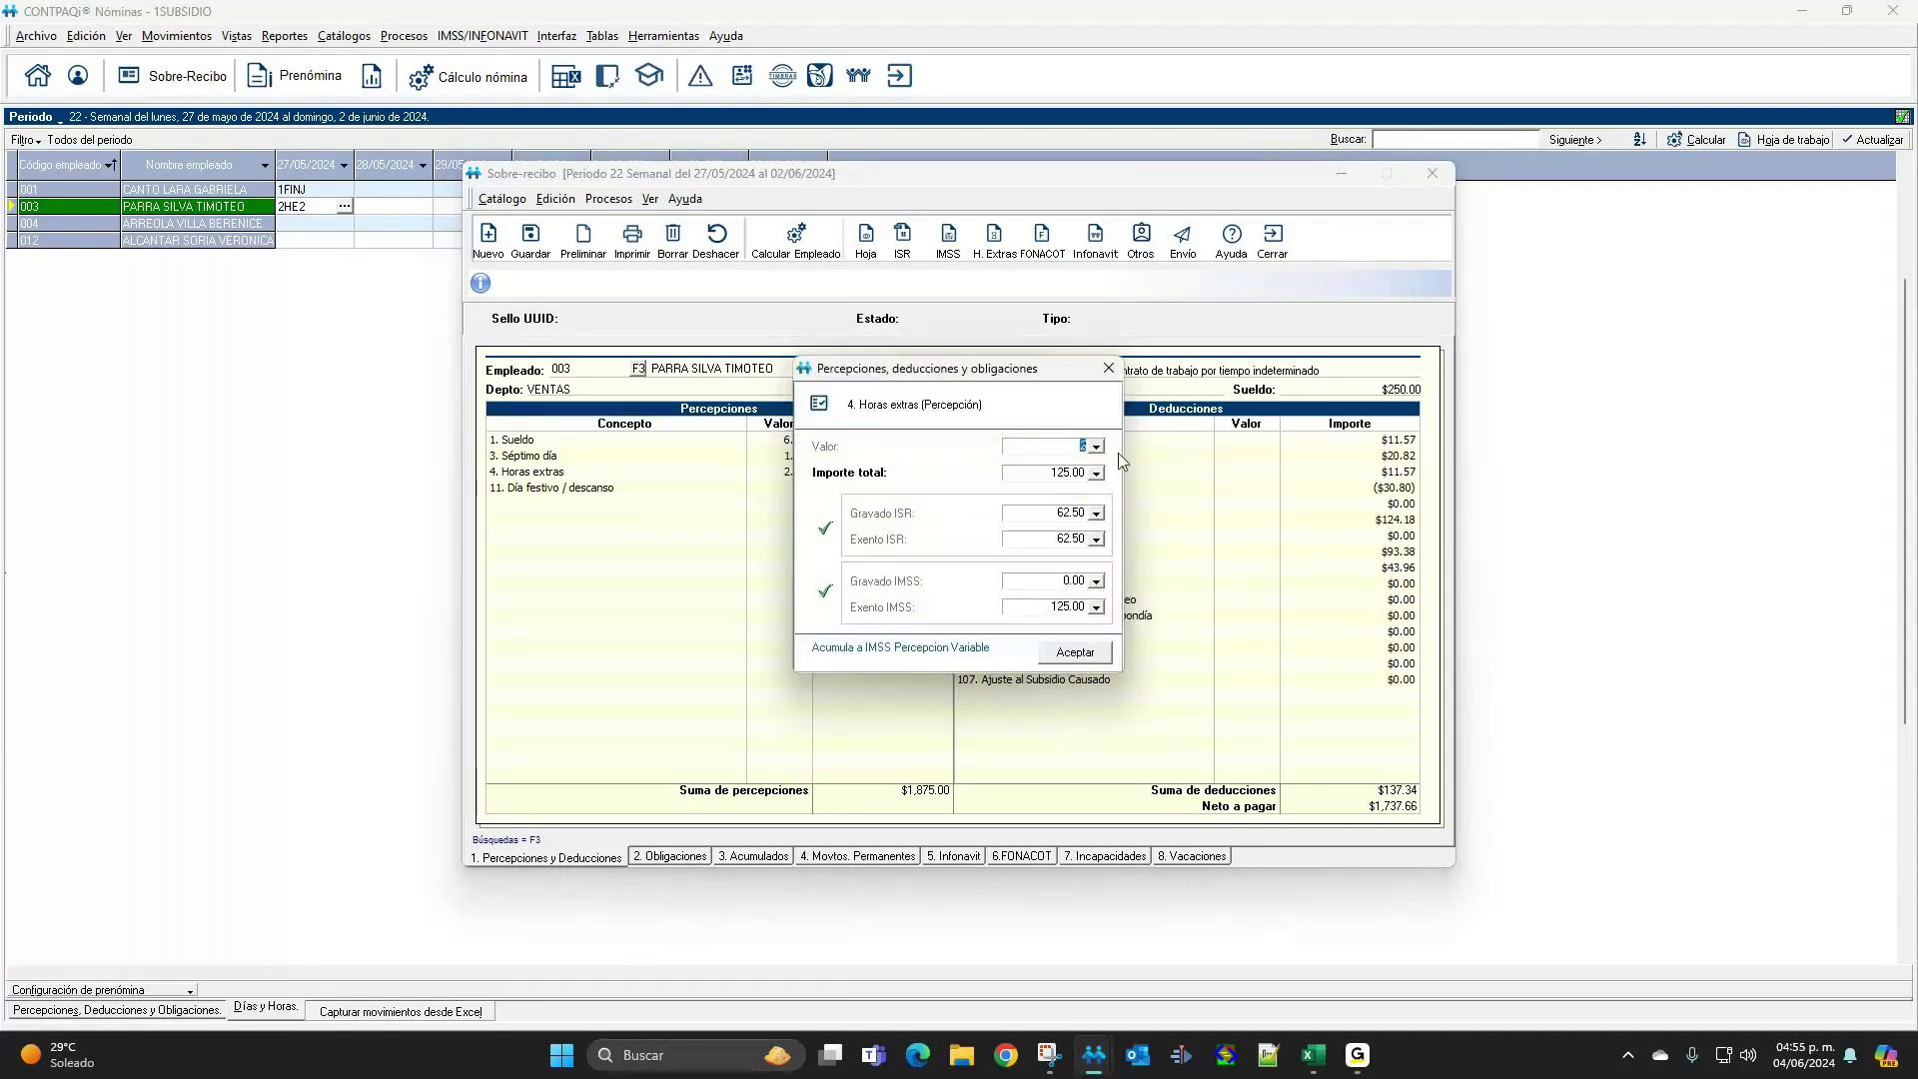
left_click(1108, 368)
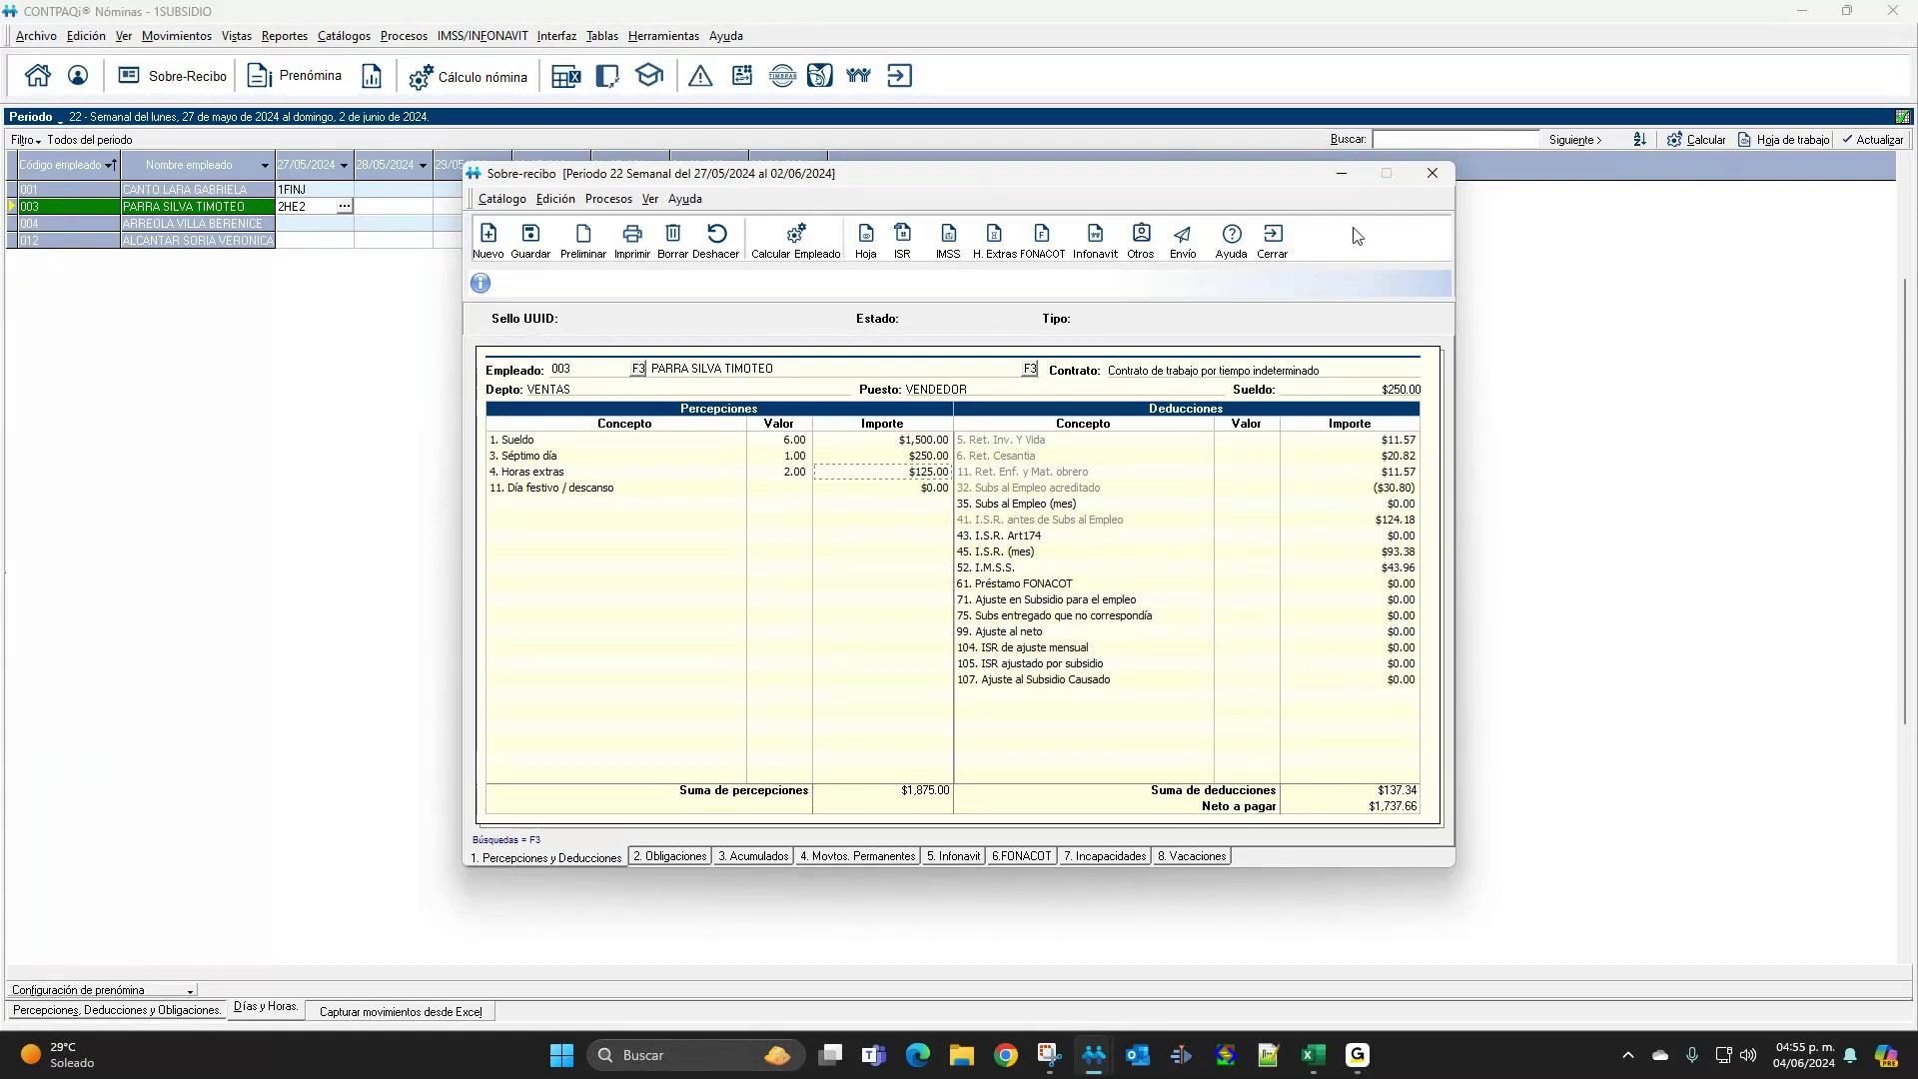
left_click(1435, 175)
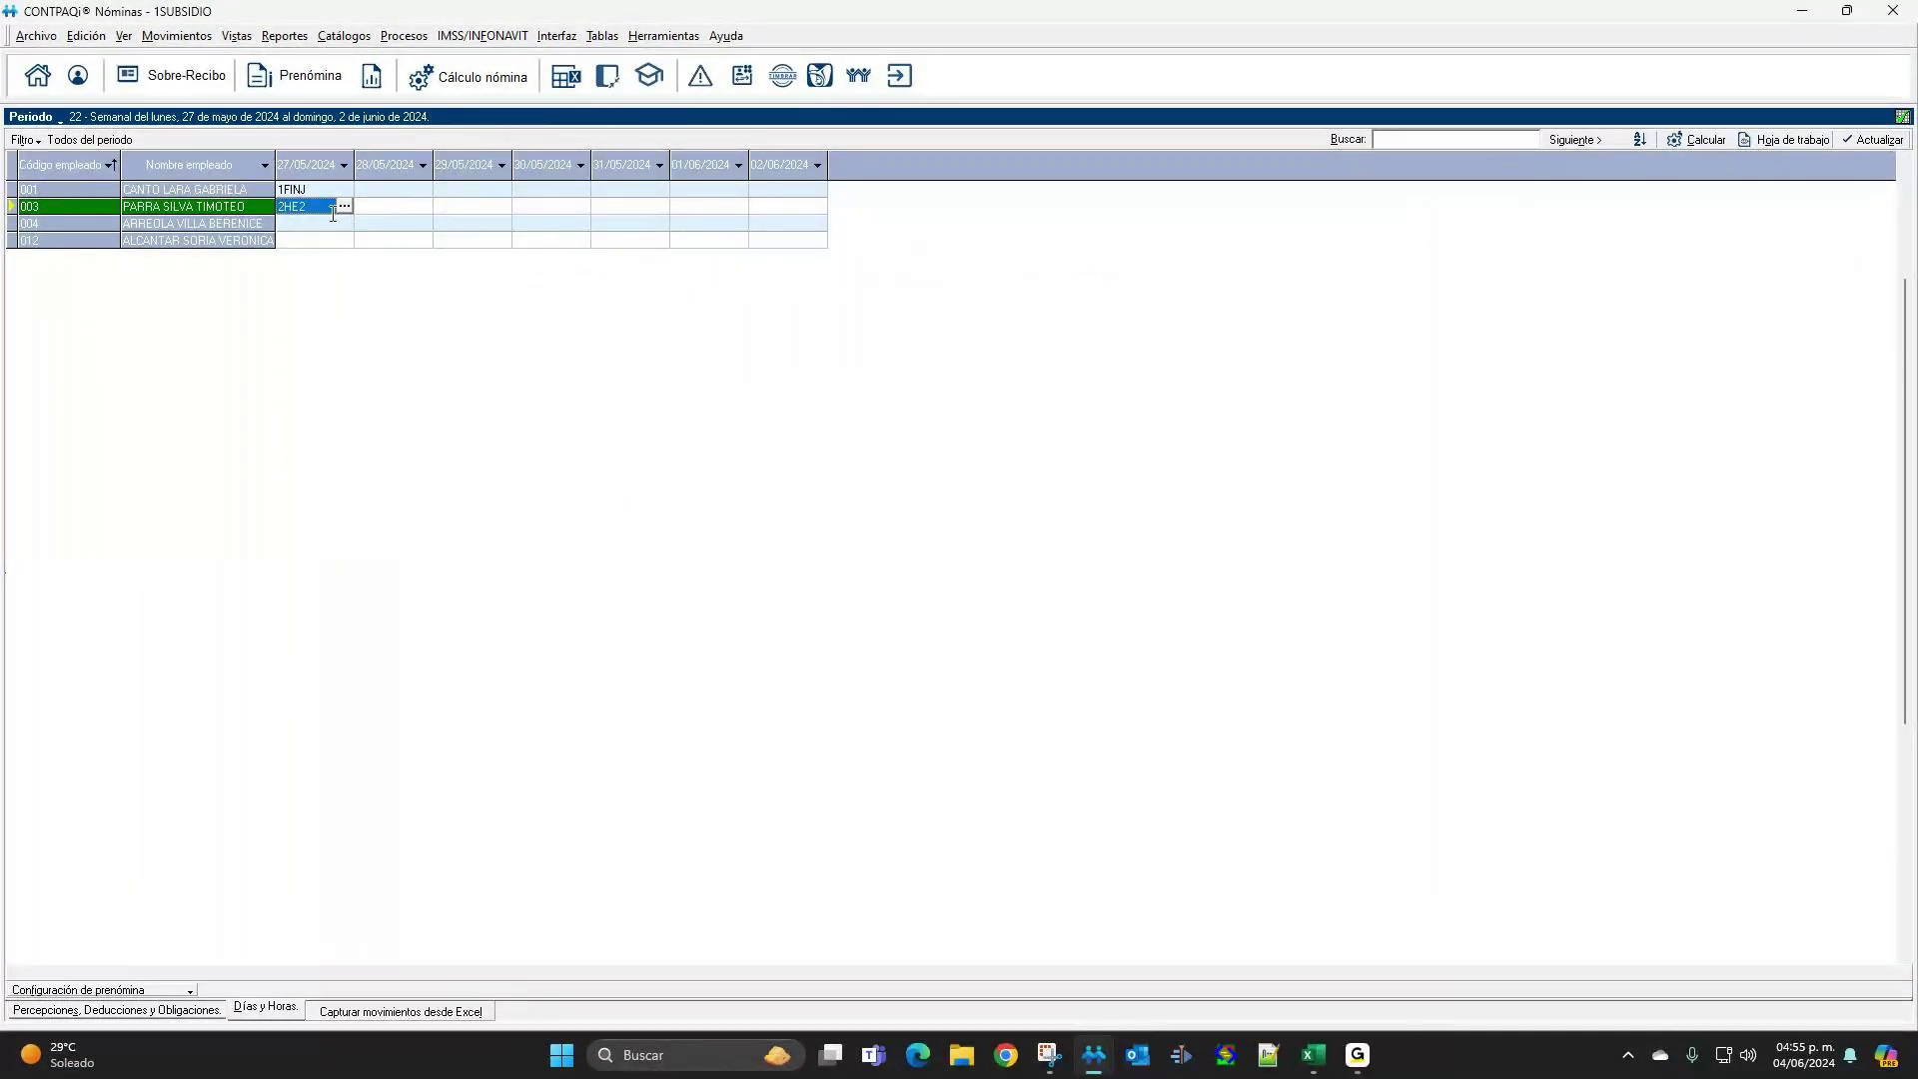
Return to the prenómina's perceptions and deductions and review the period 22 prenómina summary with its taxable and exempt columns.
left_click(200, 1011)
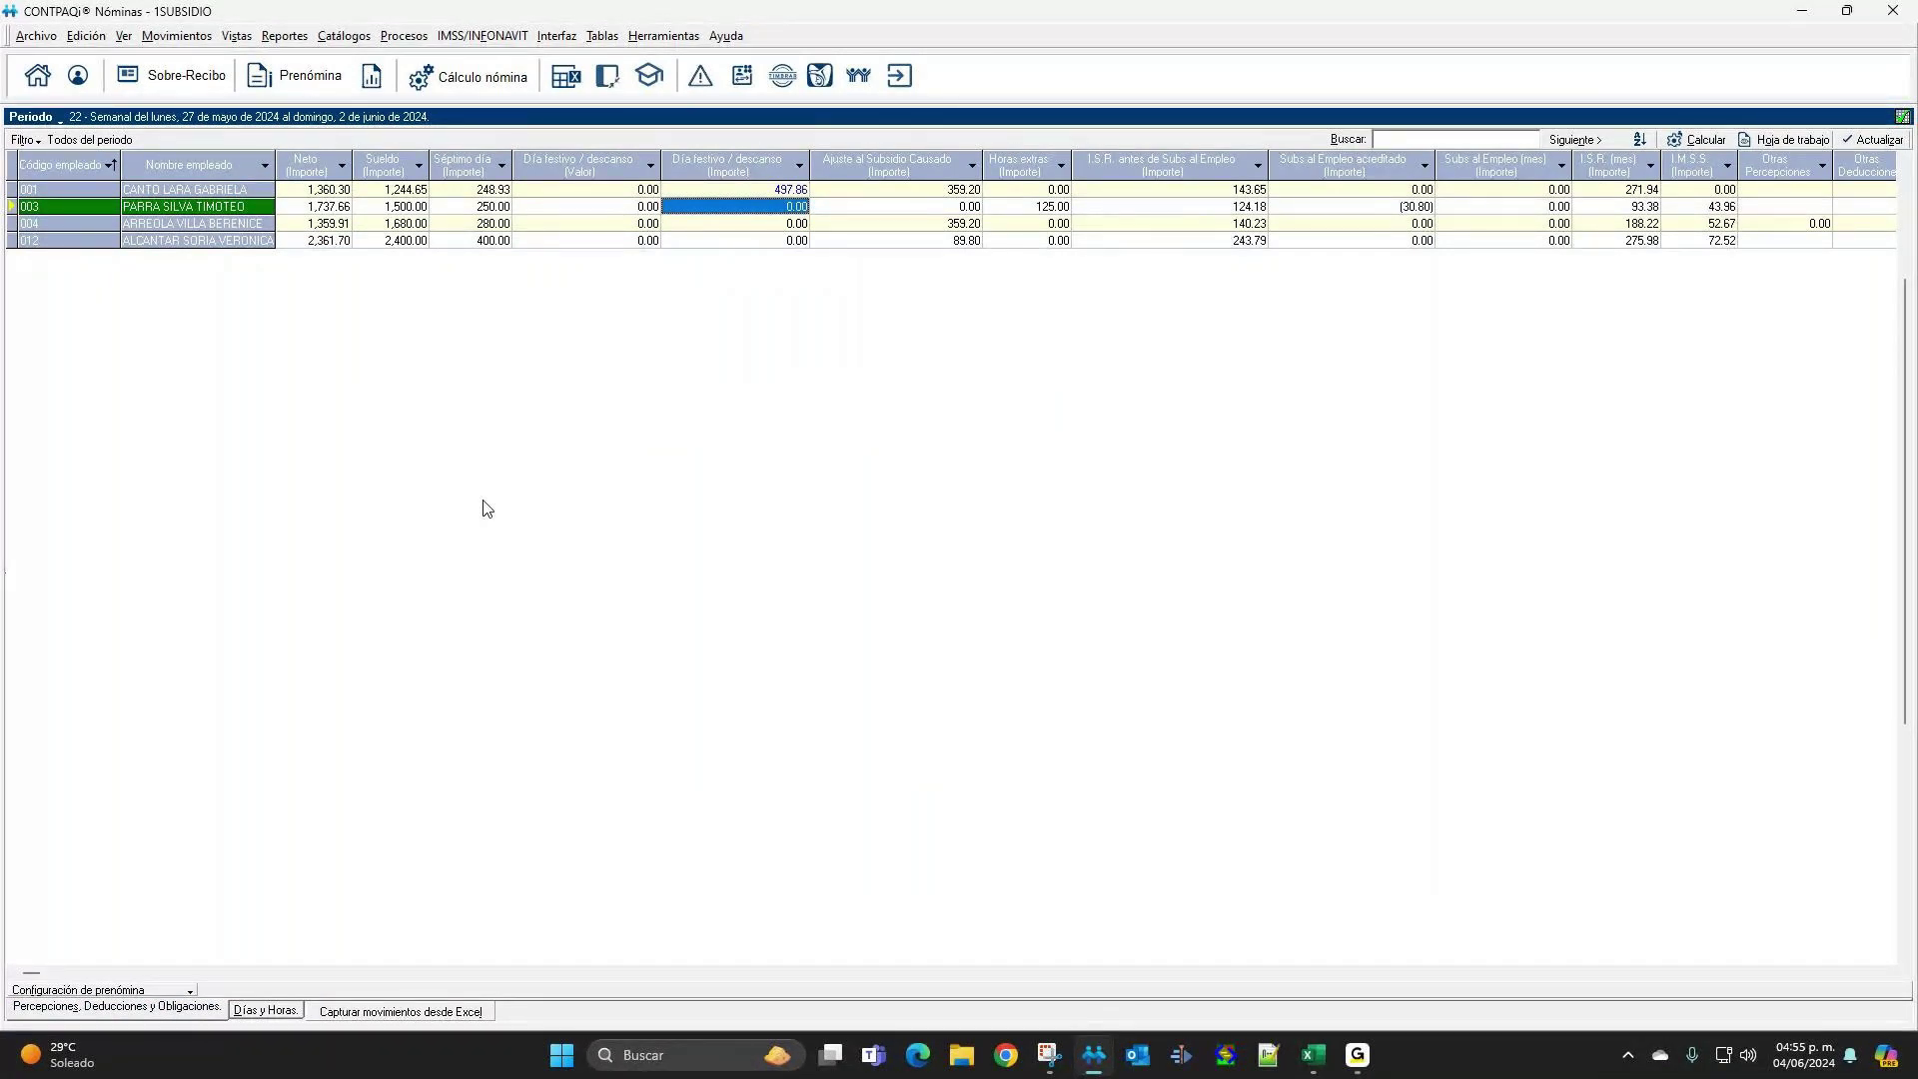
left_click(372, 78)
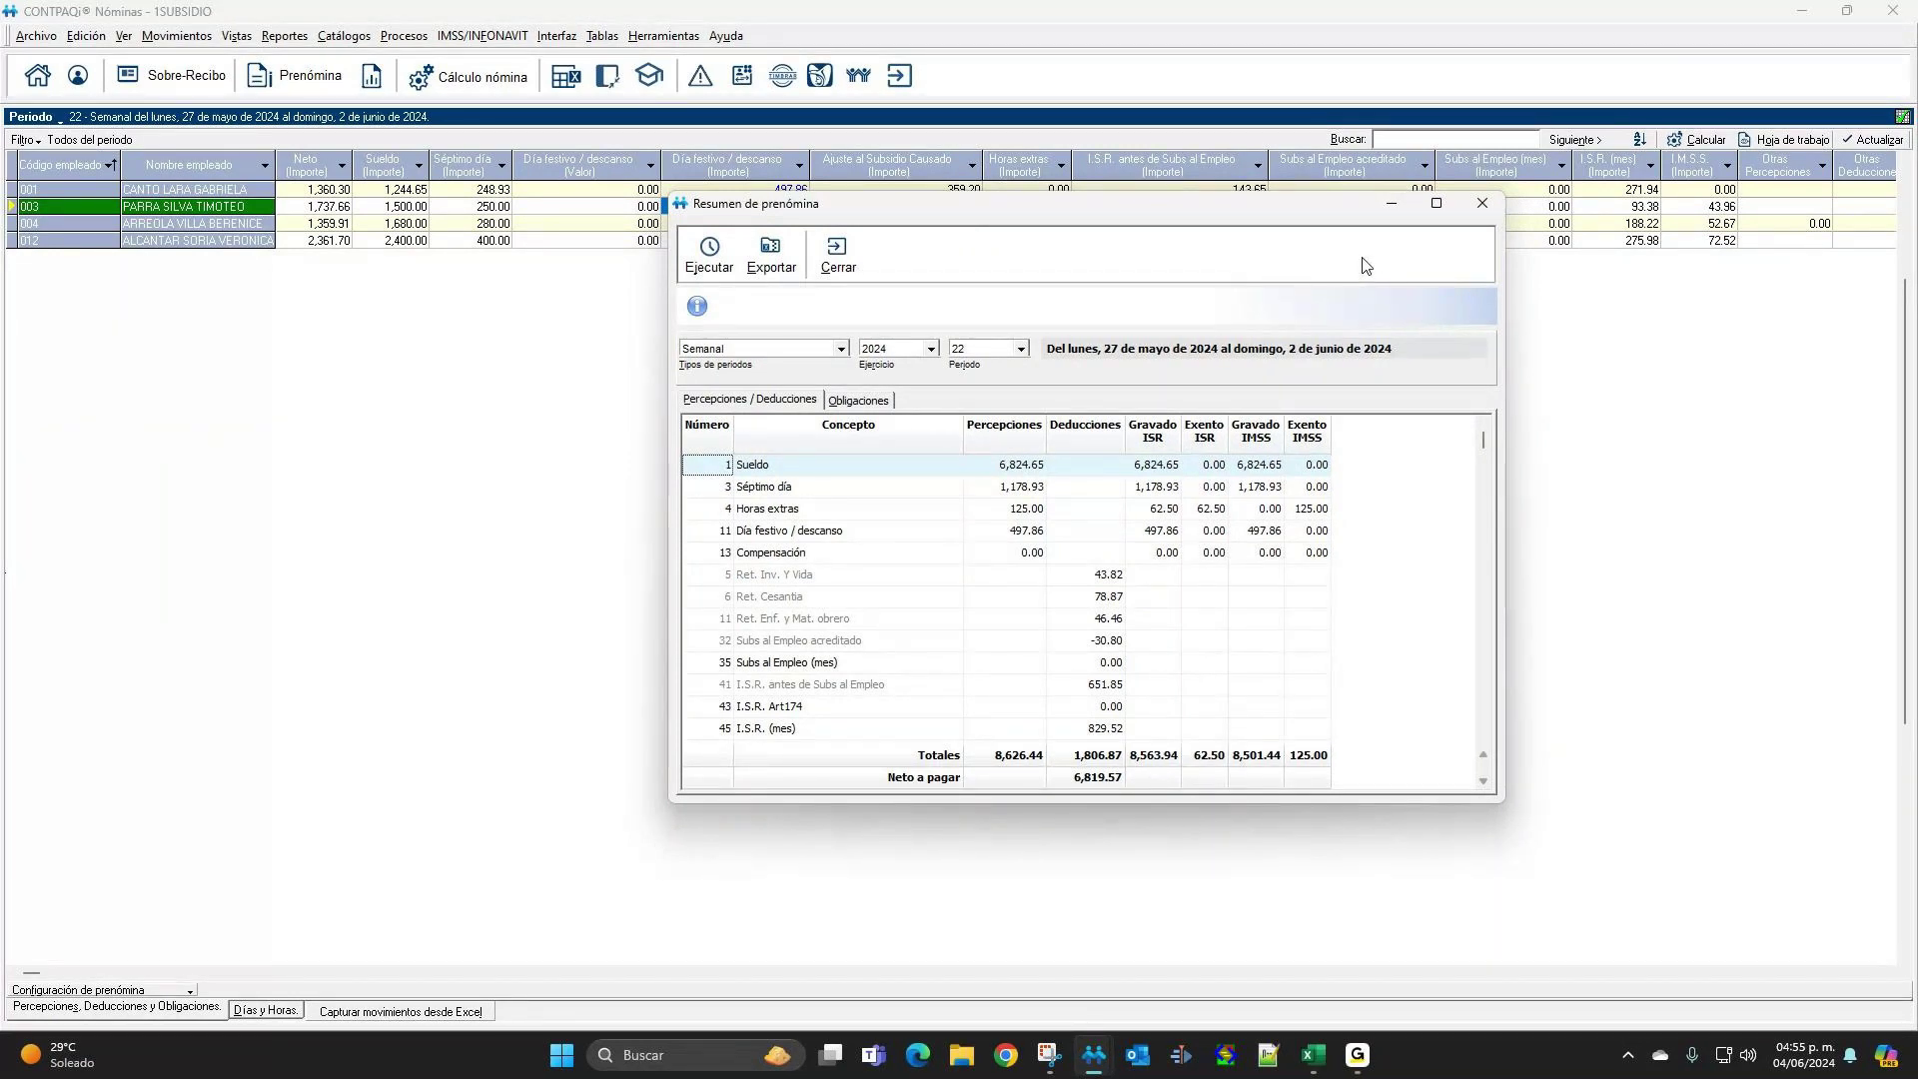
left_click(1482, 202)
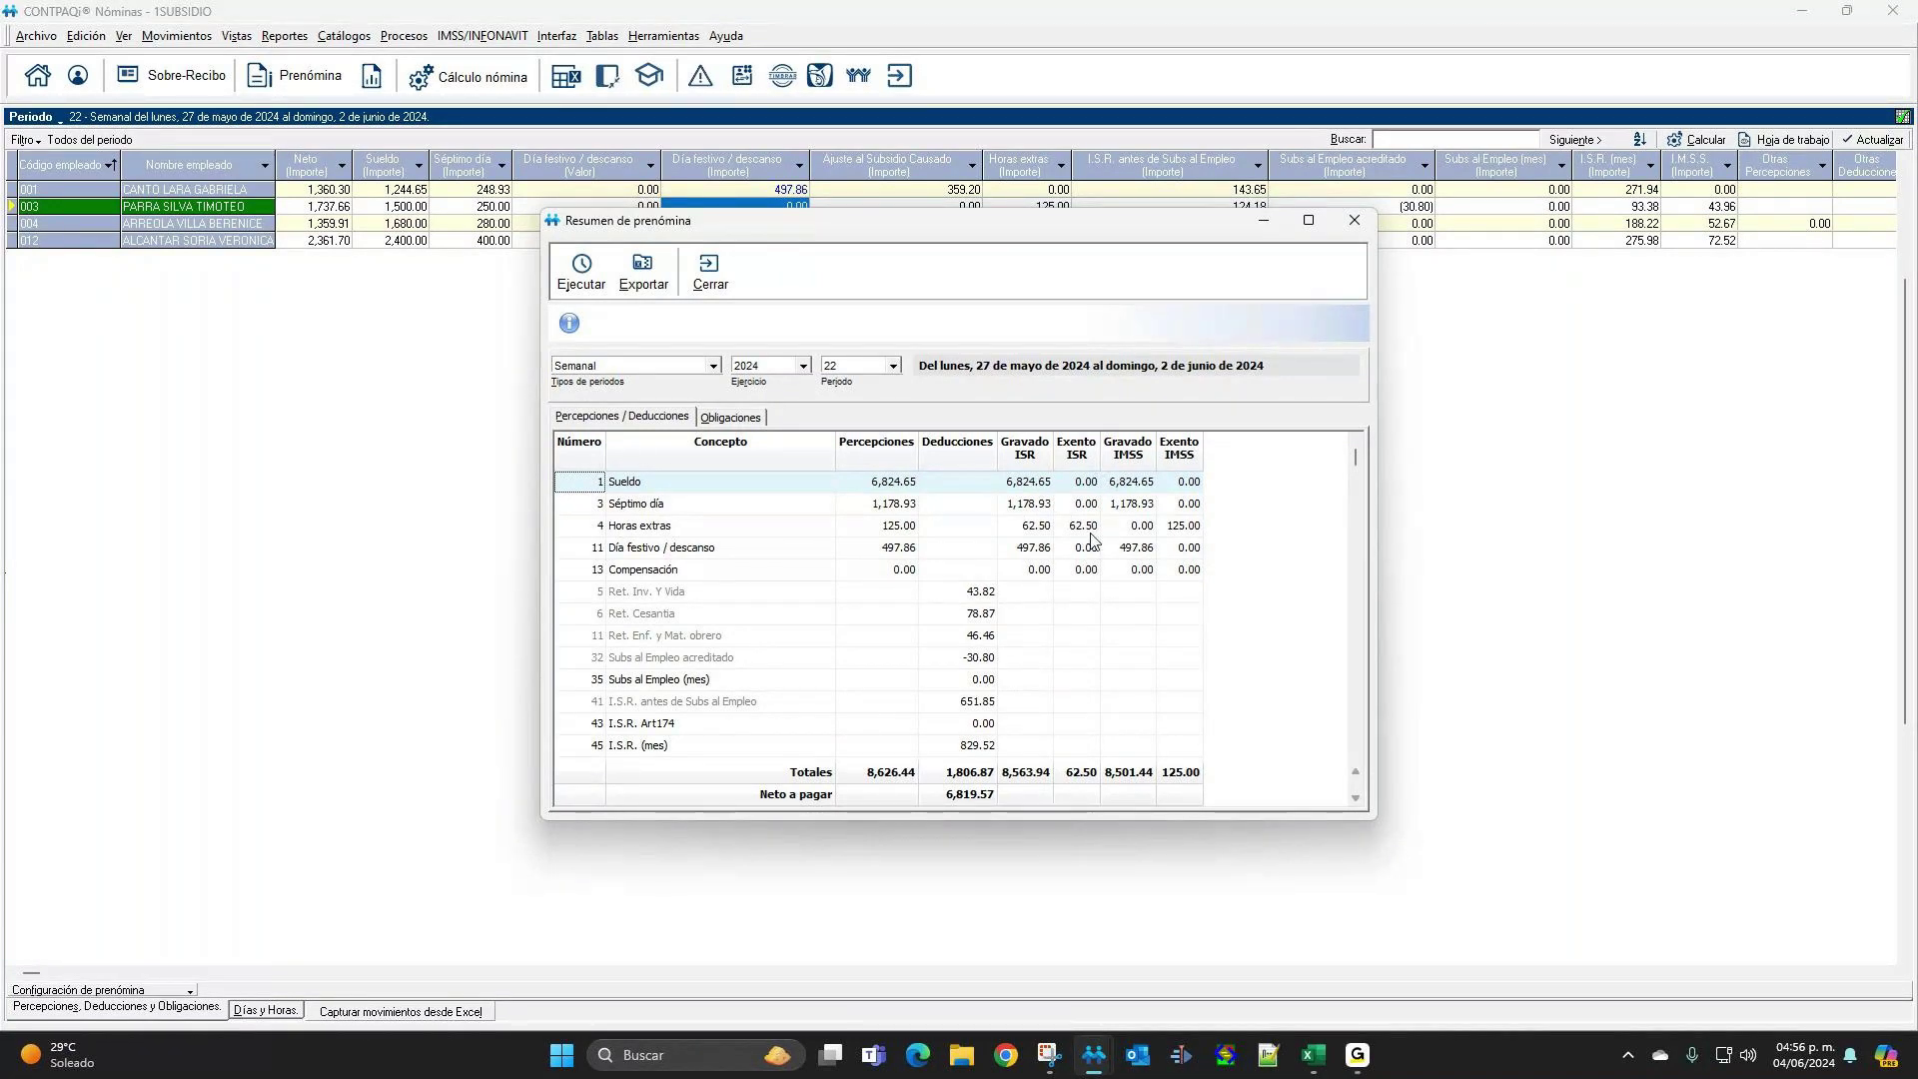
left_click(1350, 222)
Open the Visor de Documentos Digitales on the header view of the issued payroll XML files.
left_click(37, 36)
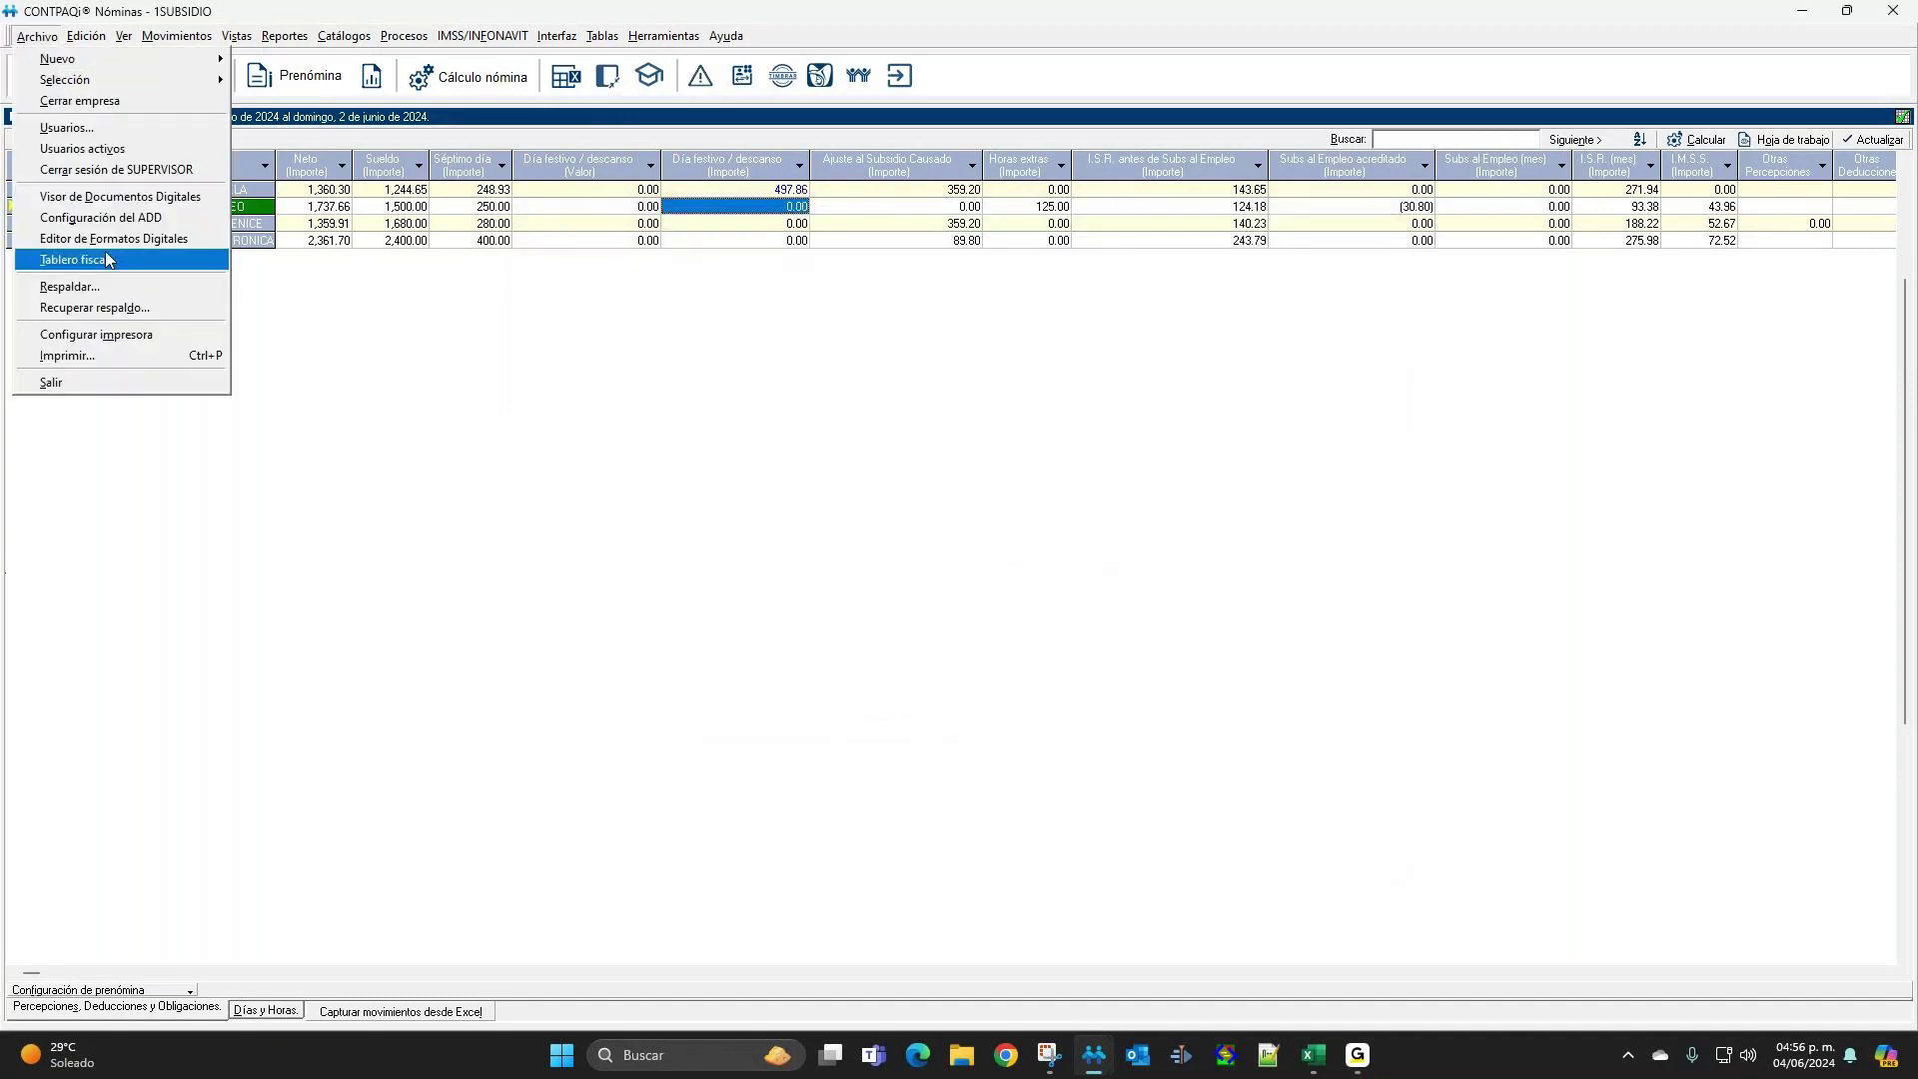
left_click(110, 195)
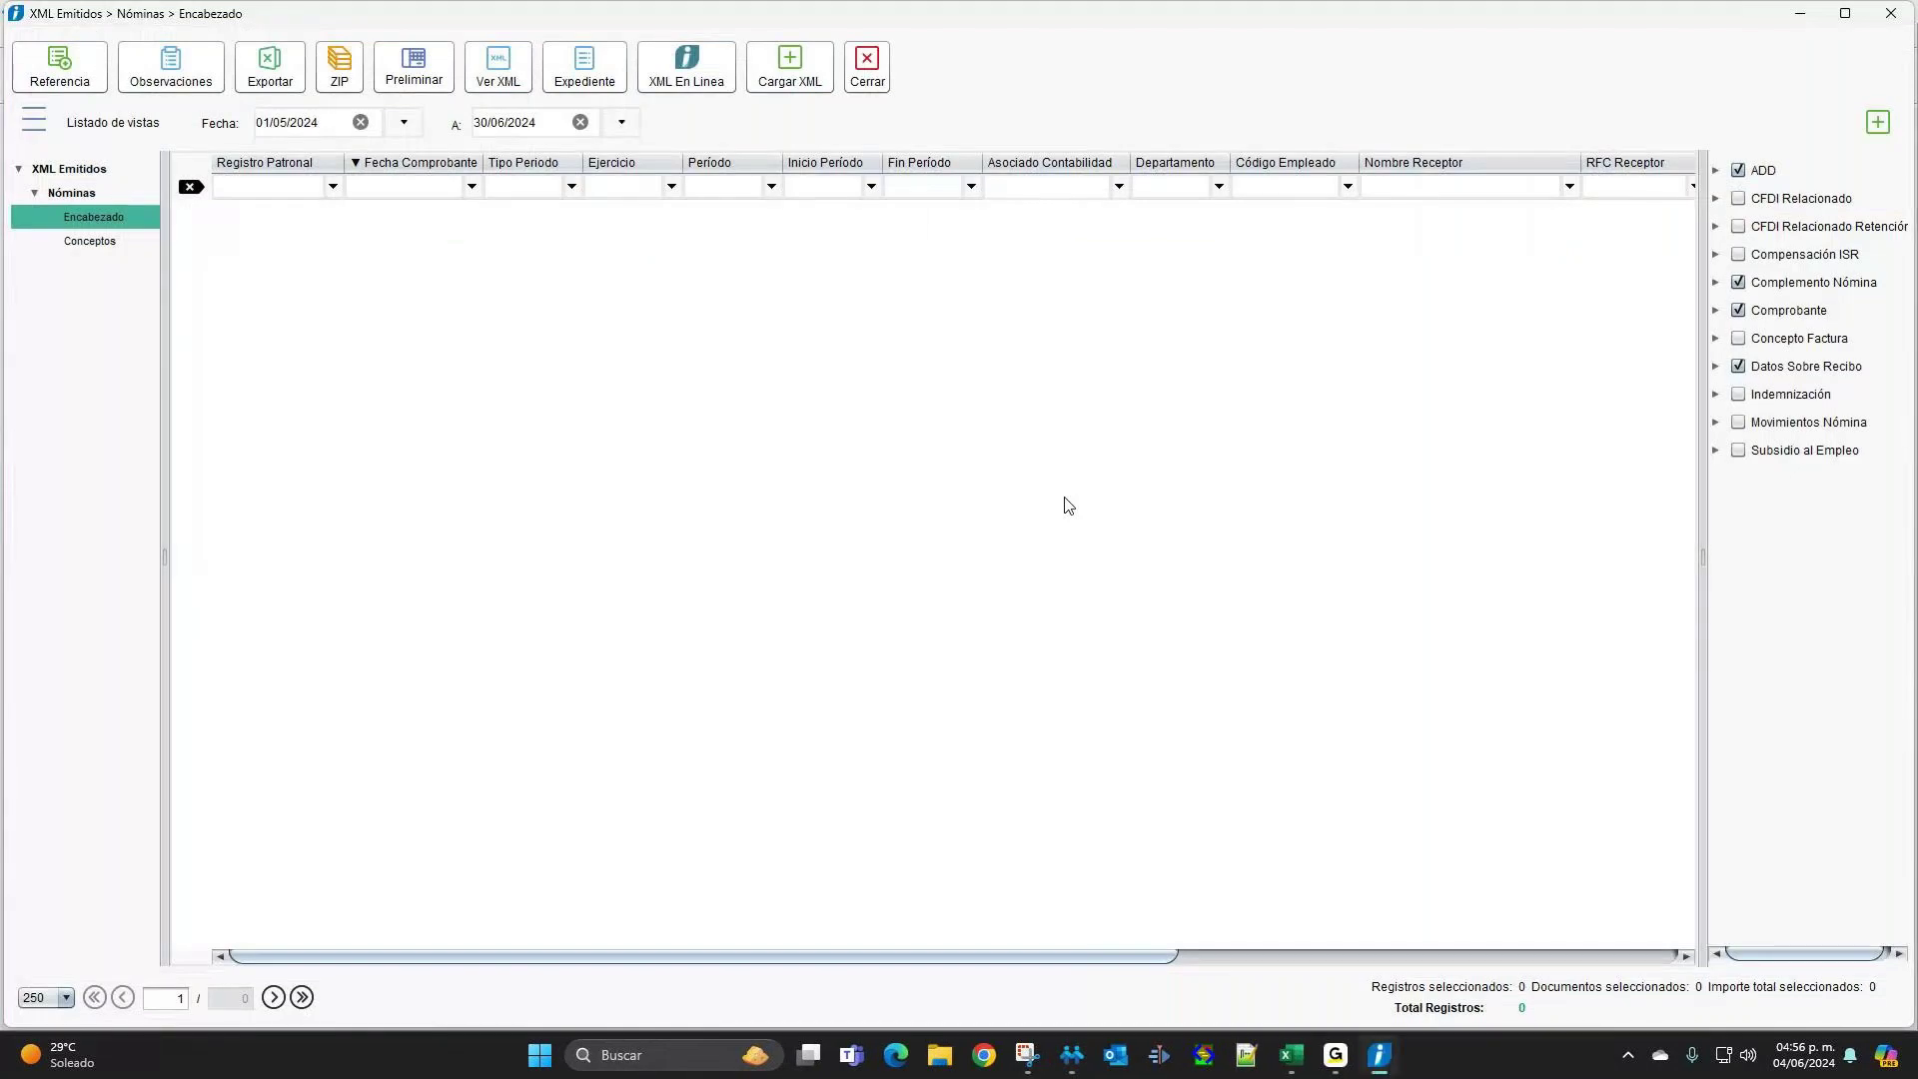
Clear the start date of the issued payroll documents filter and view the first listed document's XML at a larger size.
left_click(359, 123)
right_click(662, 221)
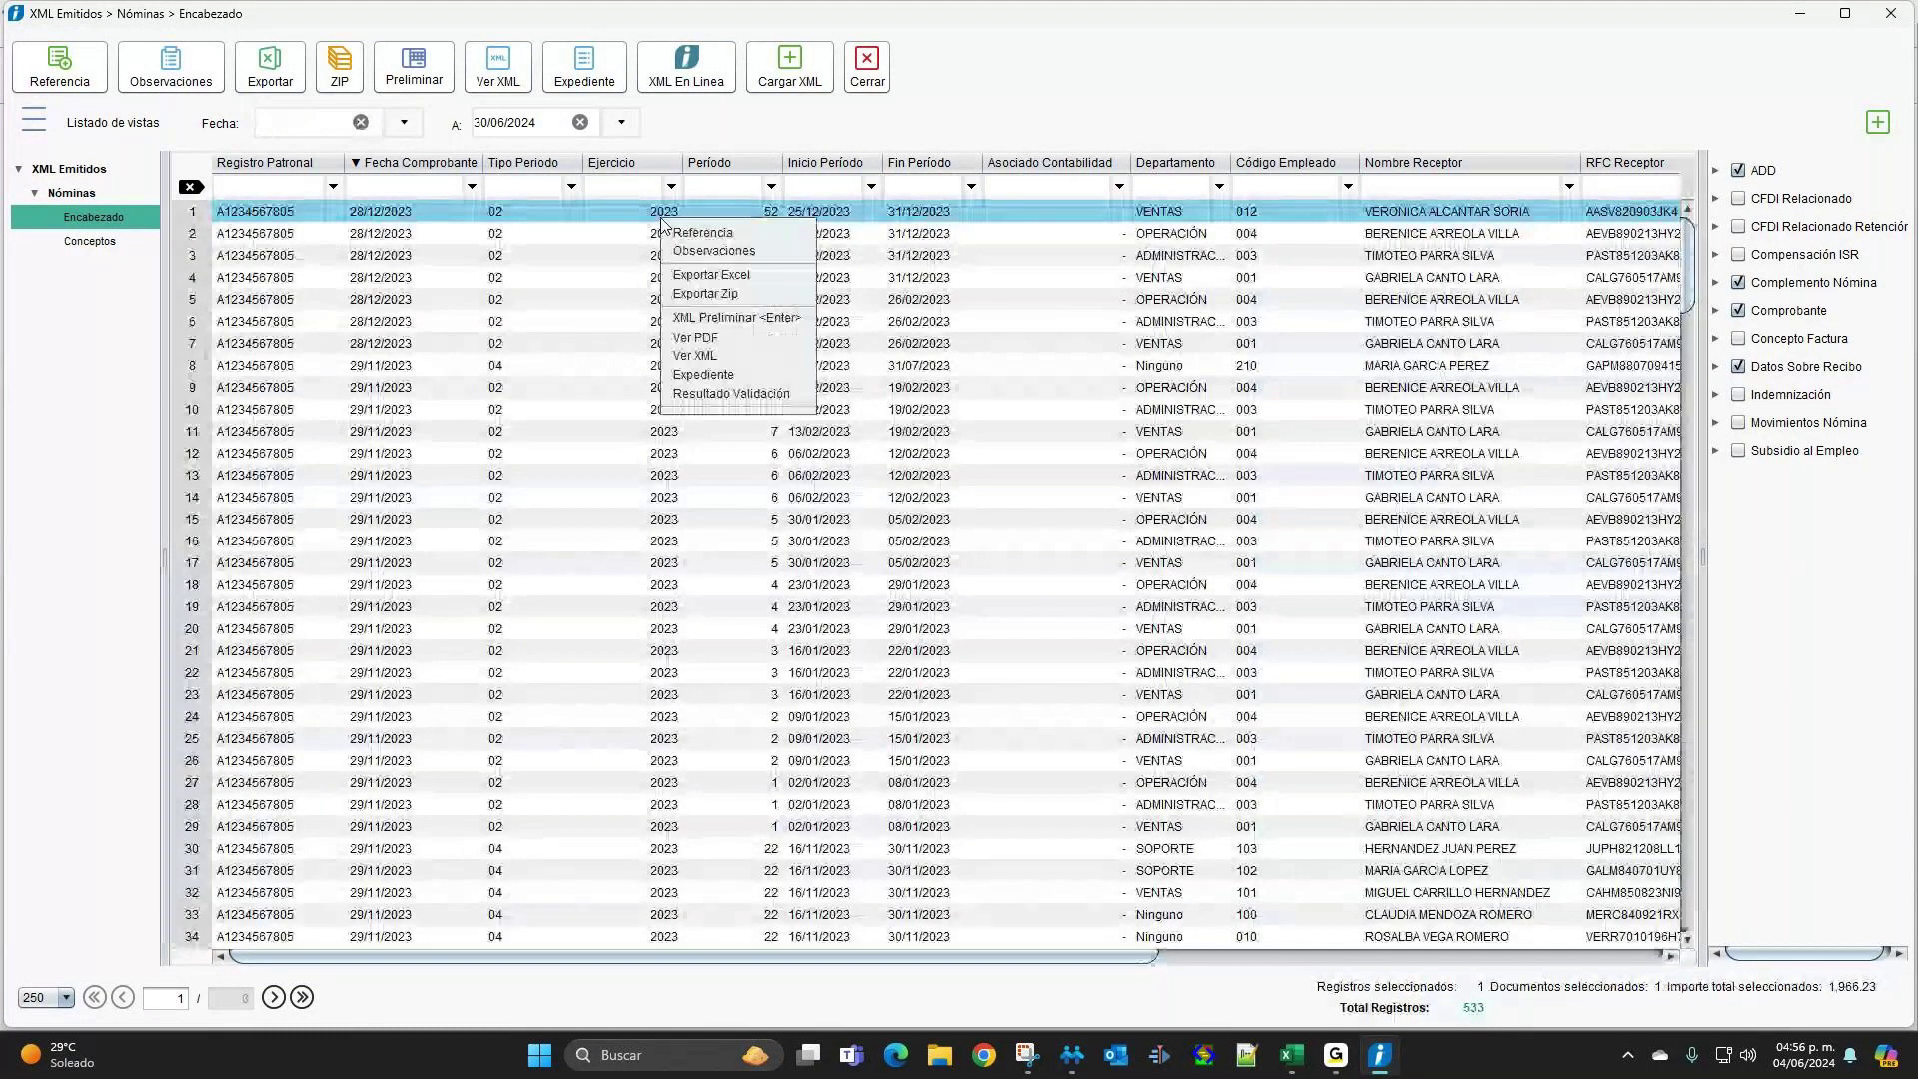
left_click(705, 359)
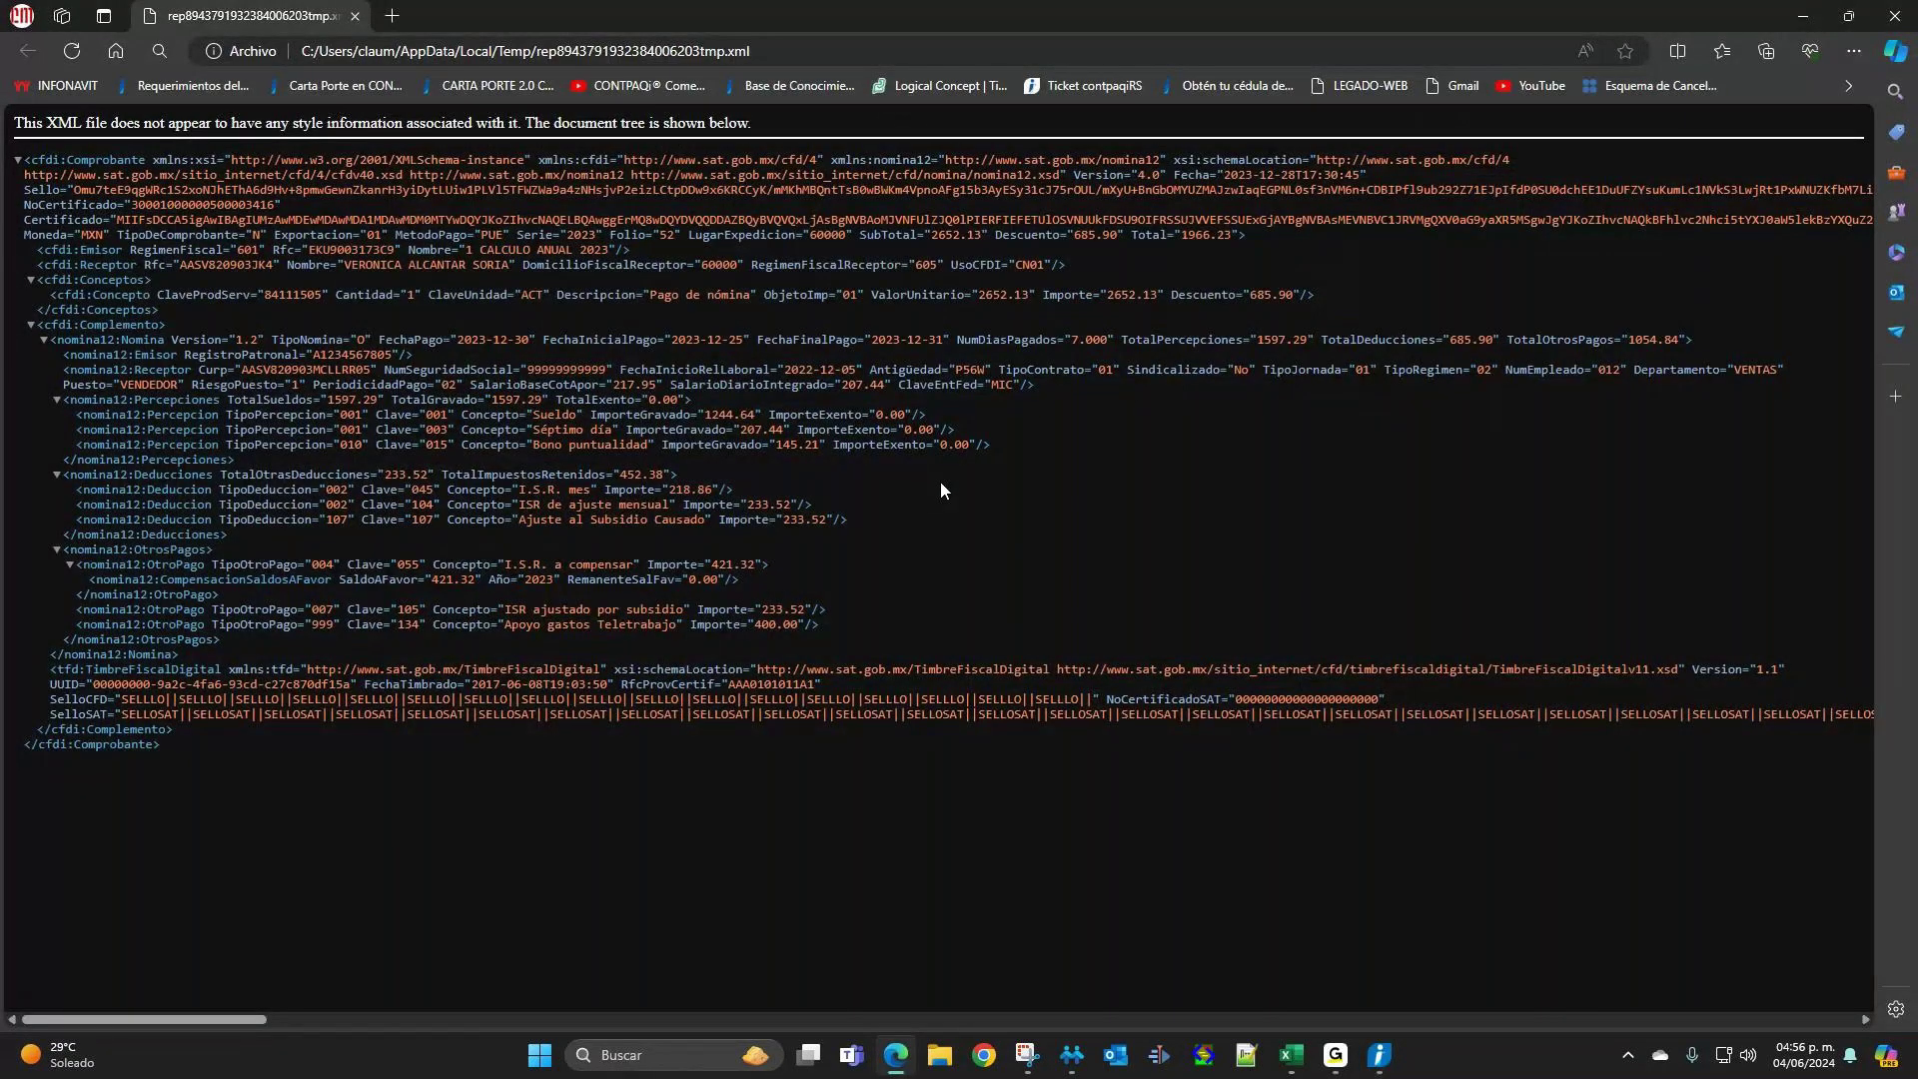
key("ctrl+plus")
key("ctrl+plus")
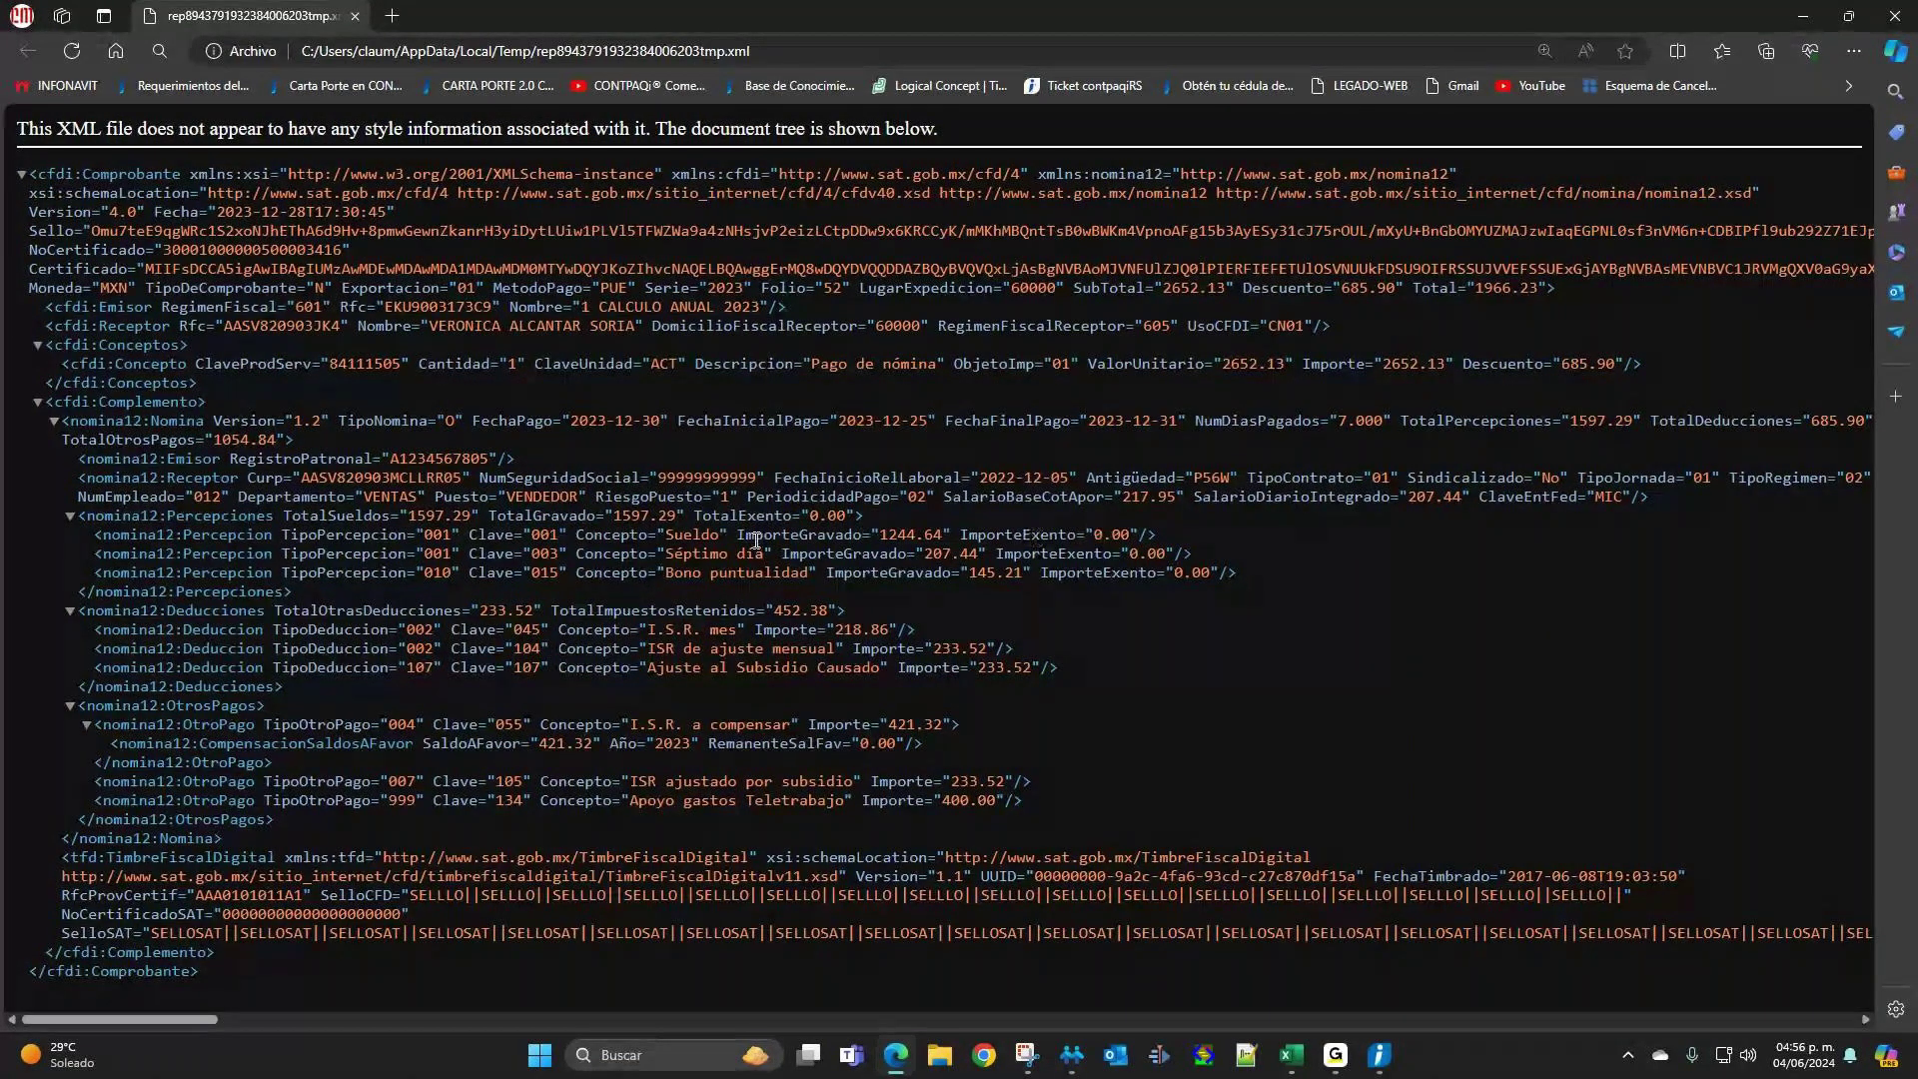
Examine the Sueldo and Séptimo día perceptions in the XML, highlighting their ImporteGravado values.
left_click_drag(719, 535, 648, 535)
left_click_drag(952, 537, 869, 536)
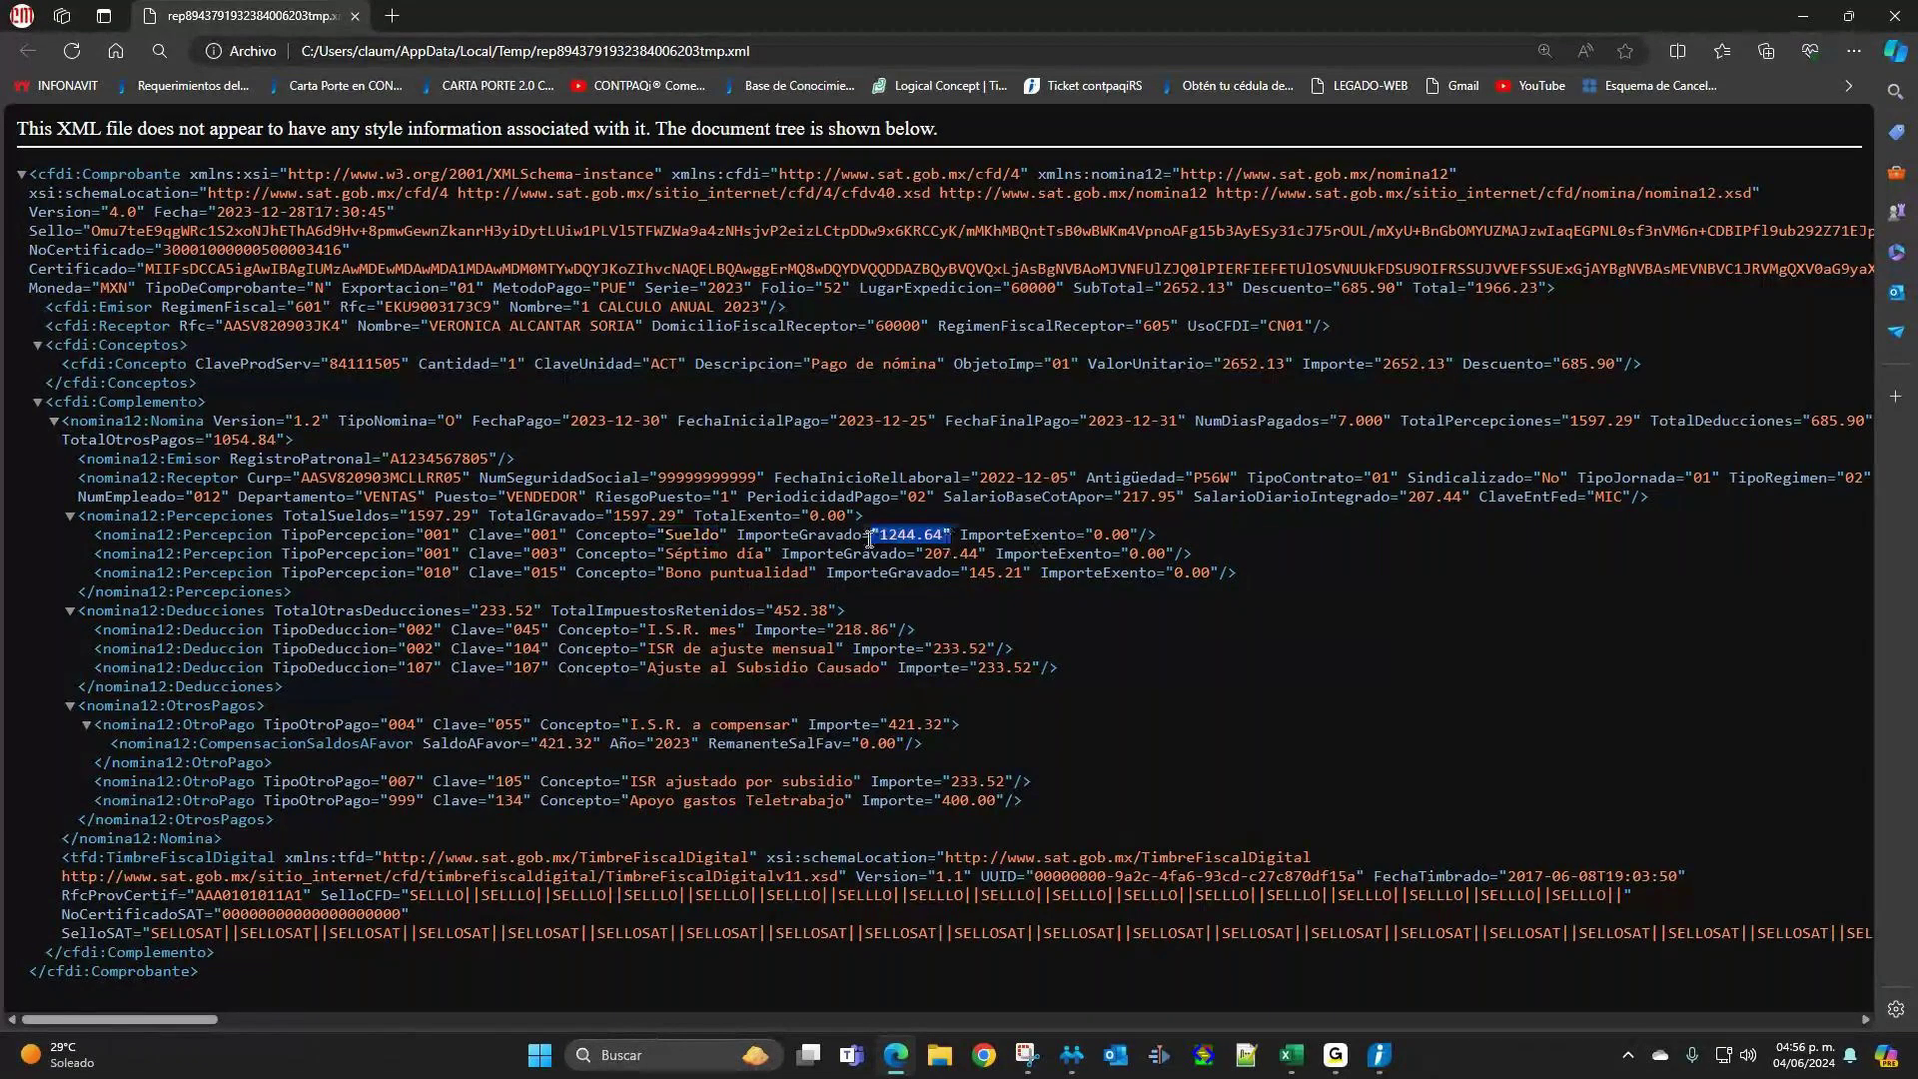
left_click(1305, 606)
left_click_drag(978, 554, 924, 555)
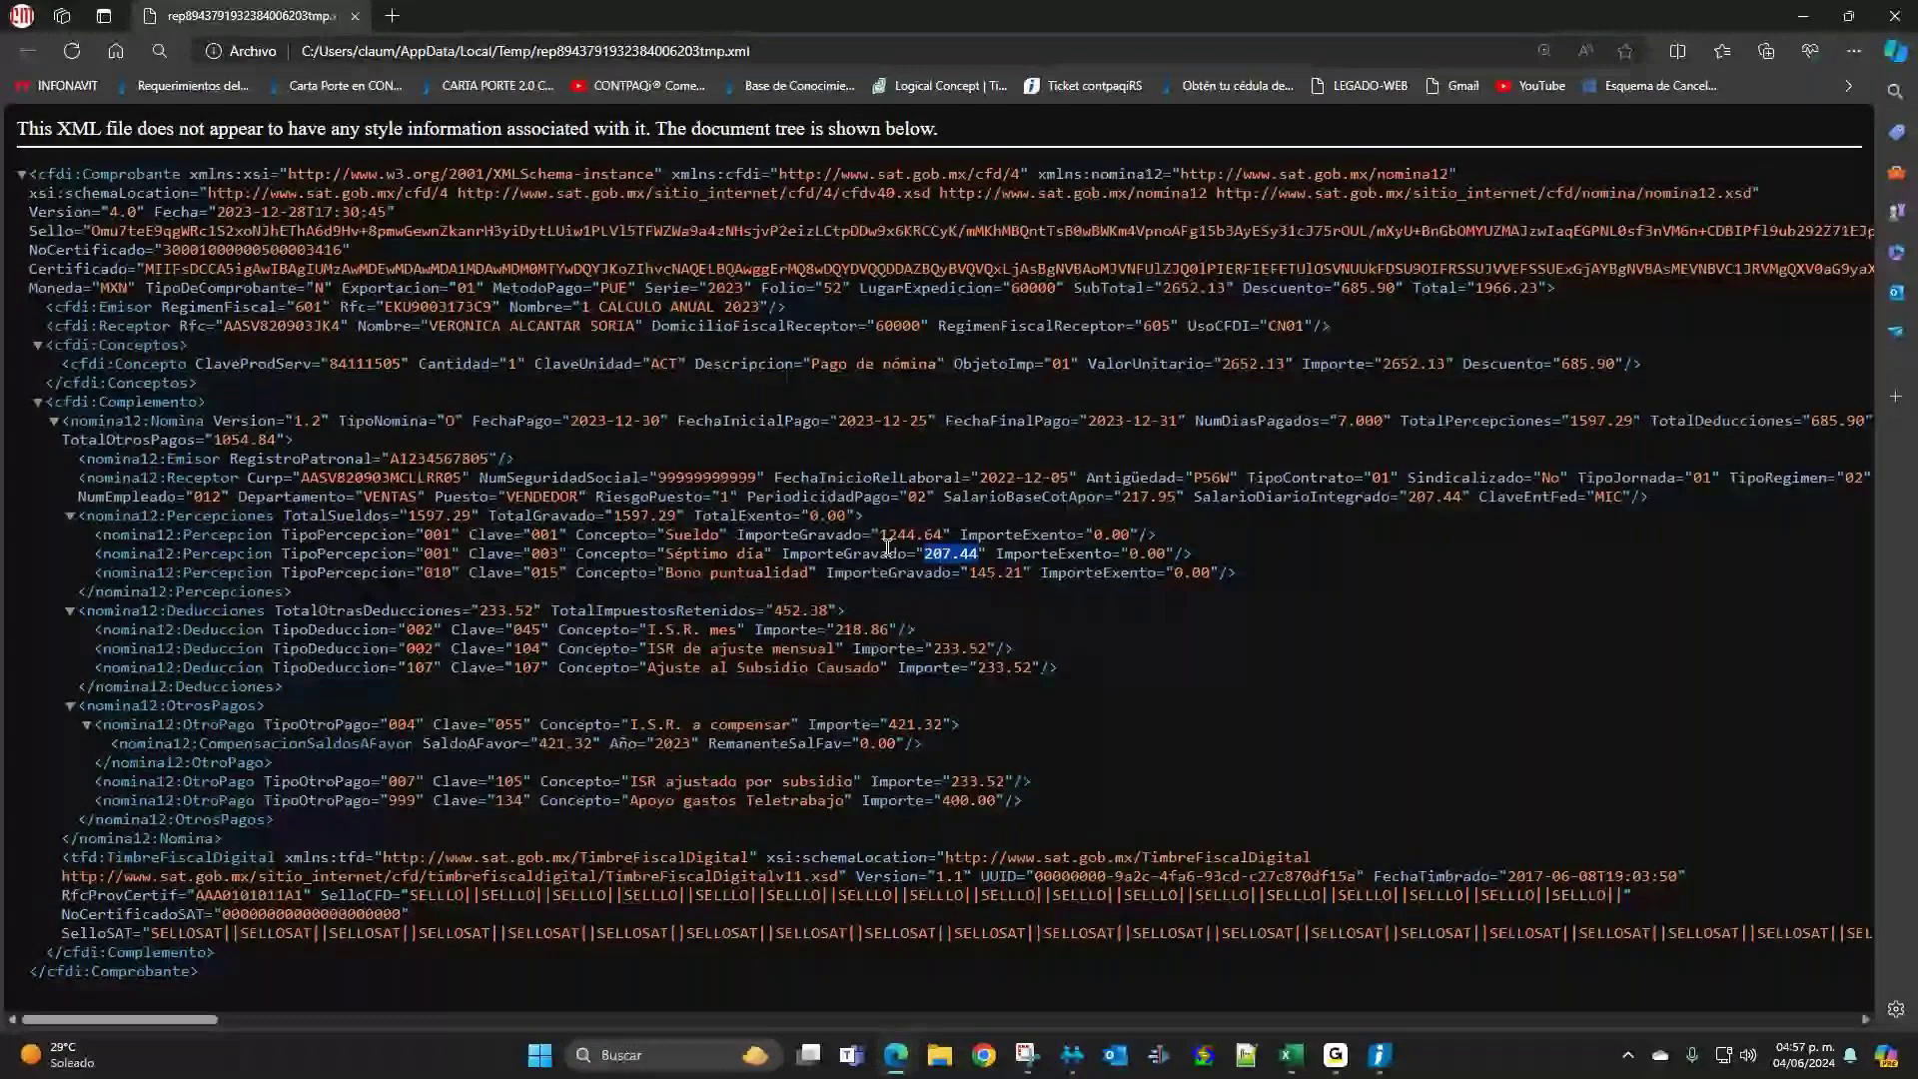
Return to the CONTPAQi Nóminas prenómina and open the period 22 prenómina summary.
left_click(1804, 16)
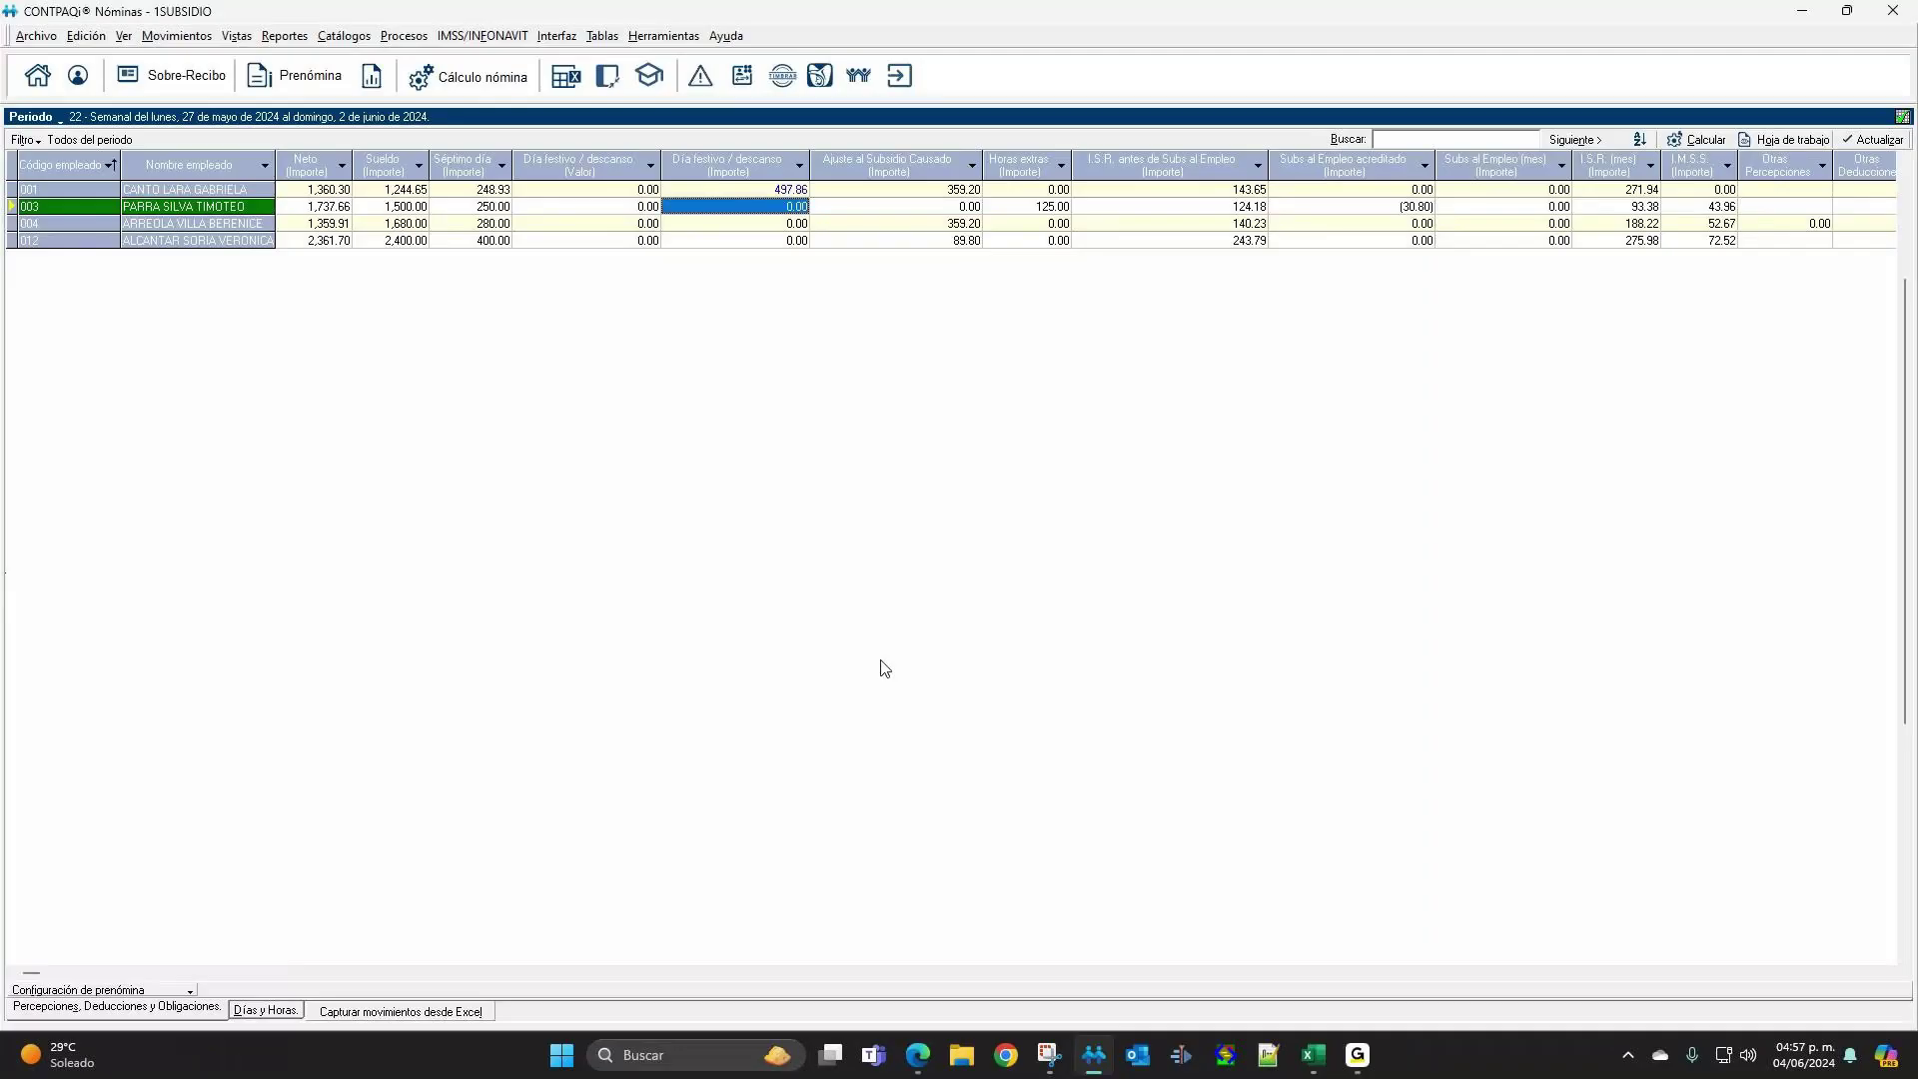
left_click(371, 75)
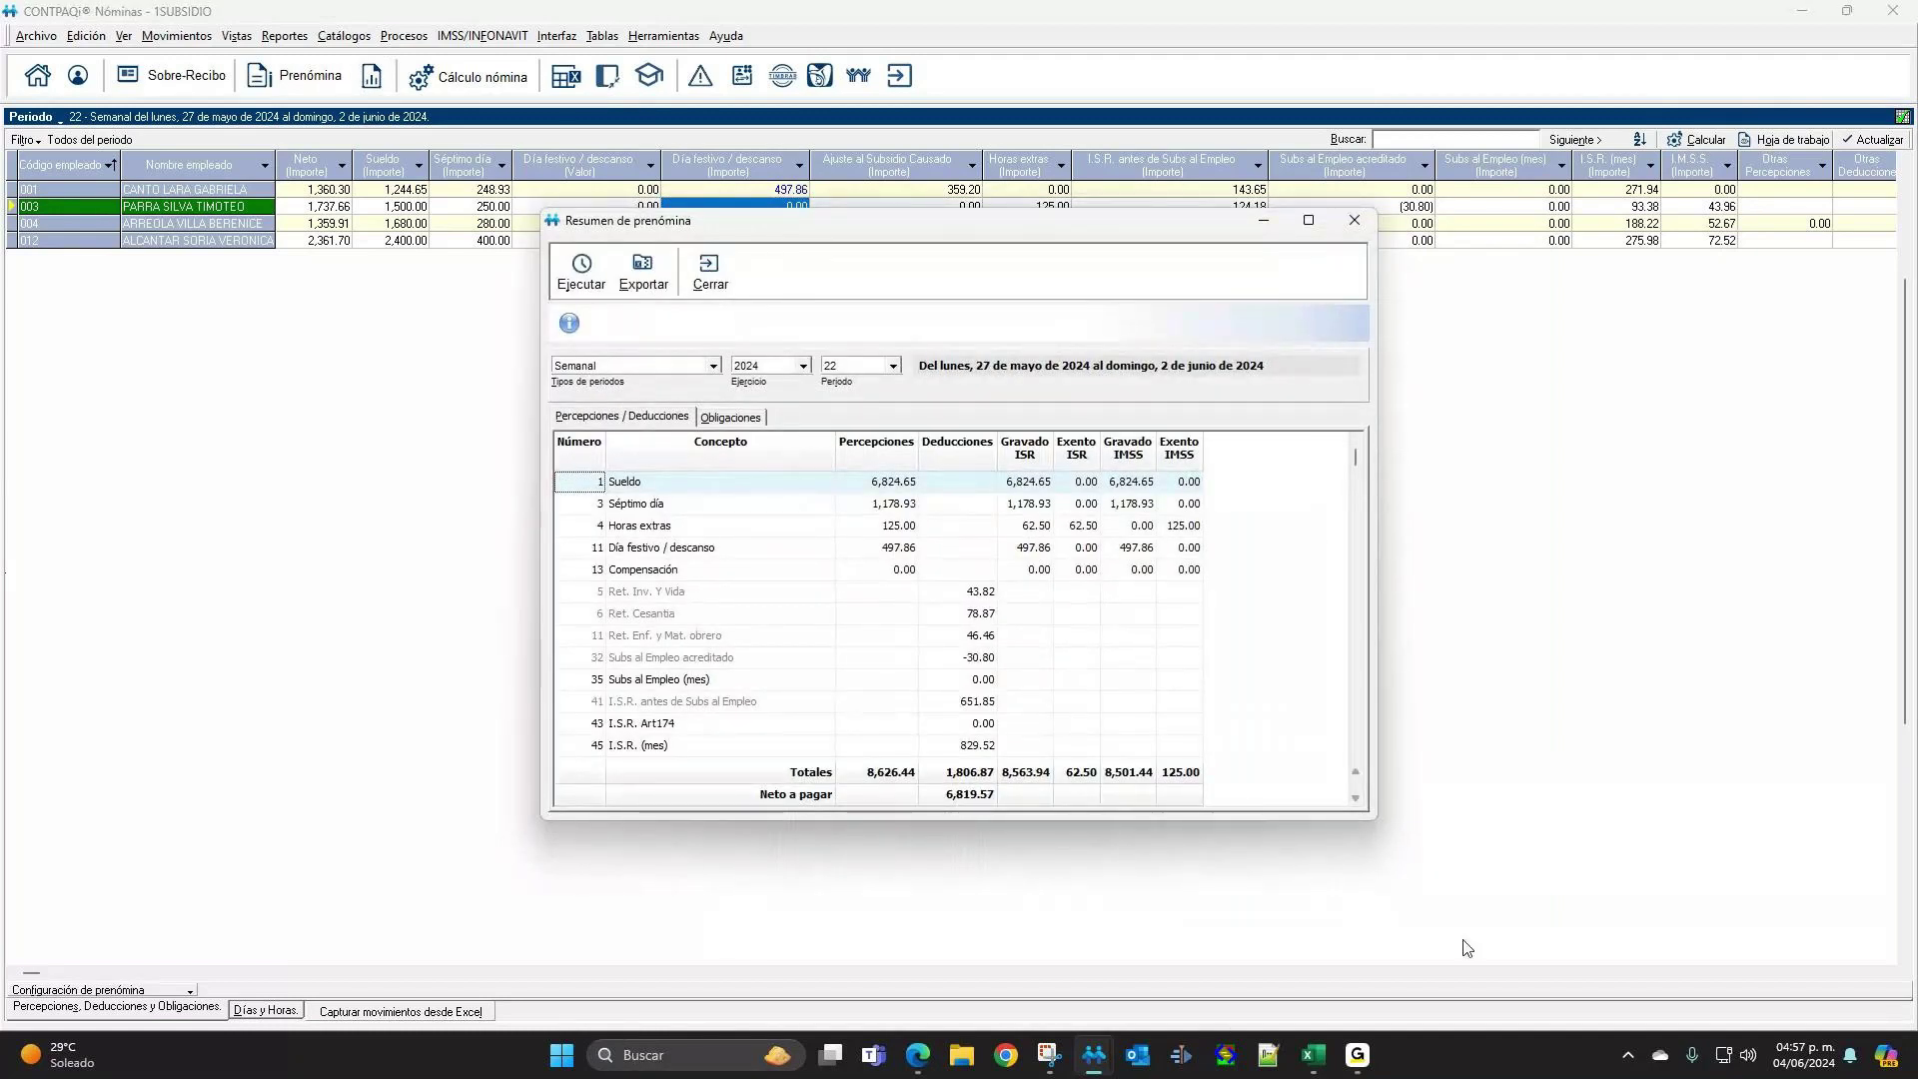